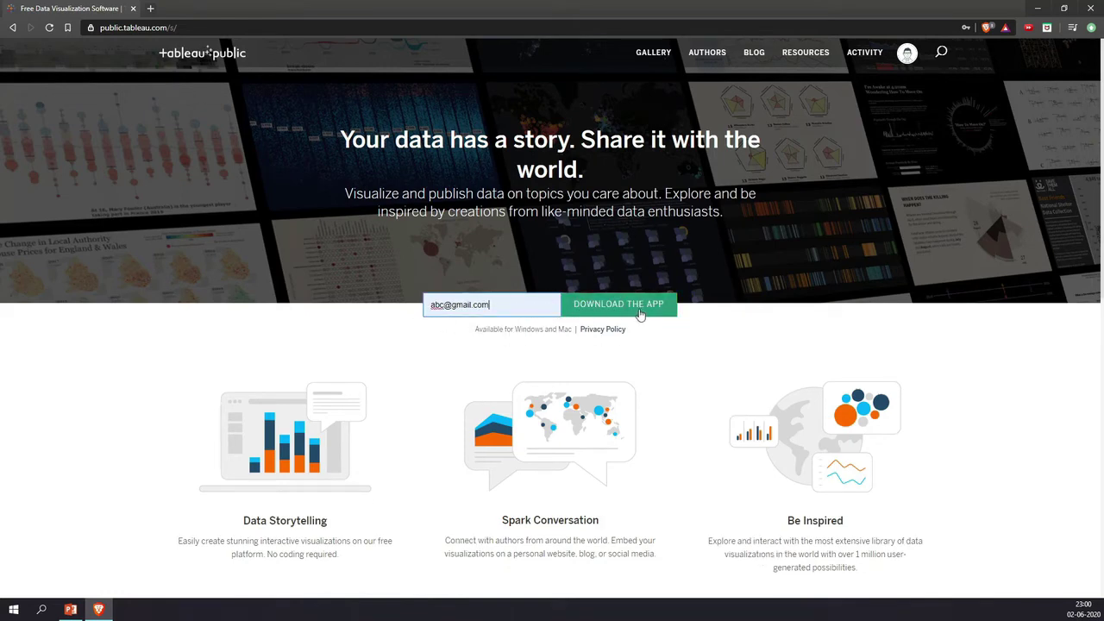
- Request the Tableau Public app download and cancel saving the installer file
click(640, 315)
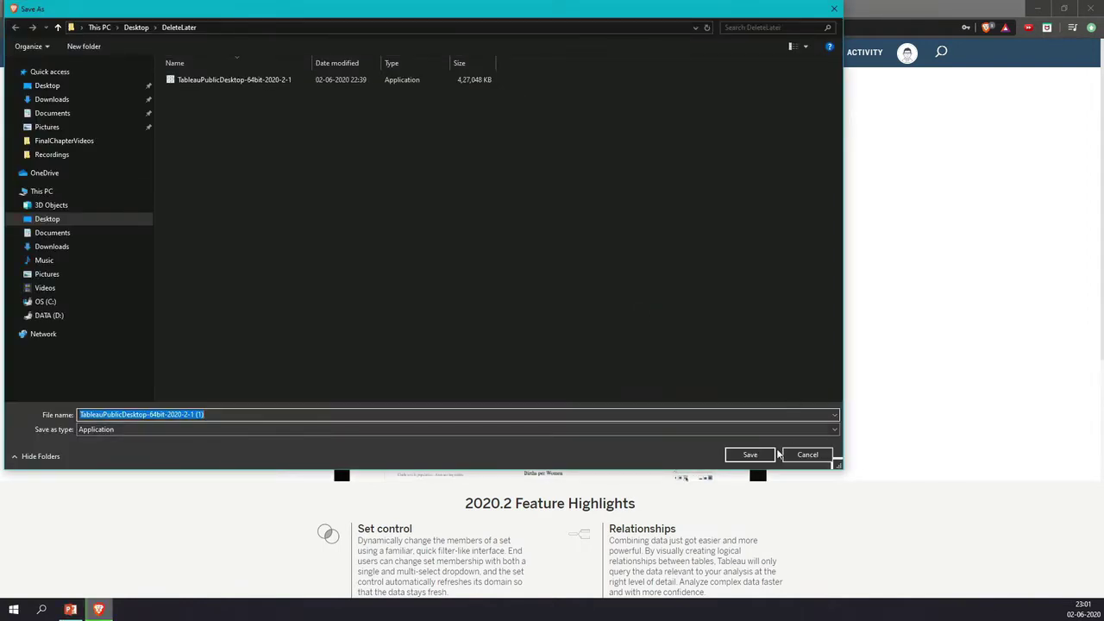
click(807, 455)
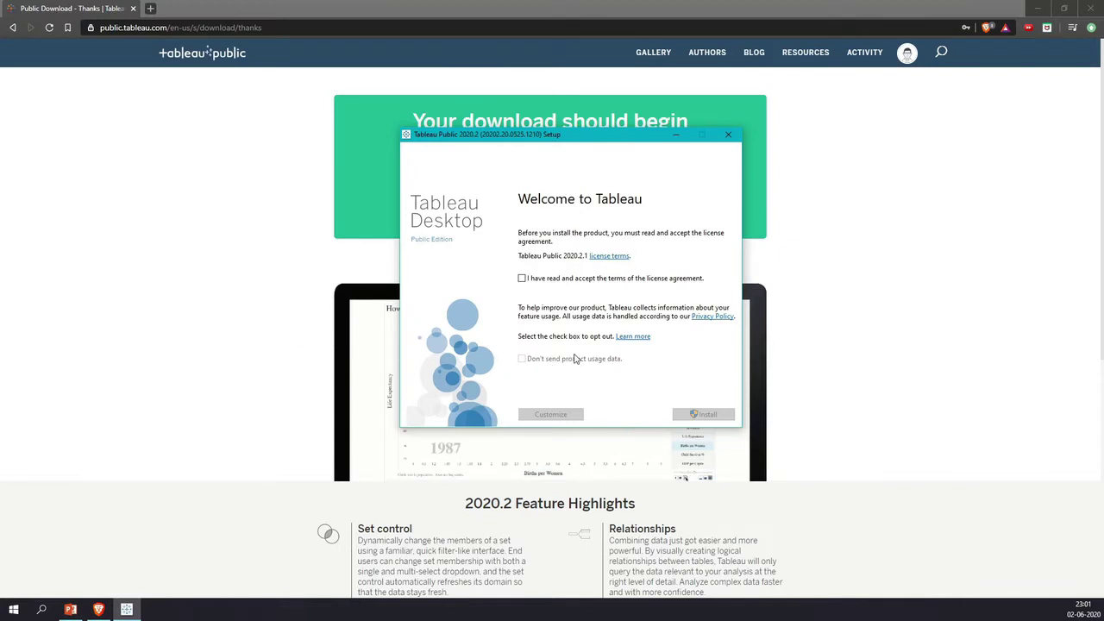
- Accept the license agreement, opt out of sending product usage data, and install Tableau Public
click(522, 279)
click(522, 359)
click(706, 415)
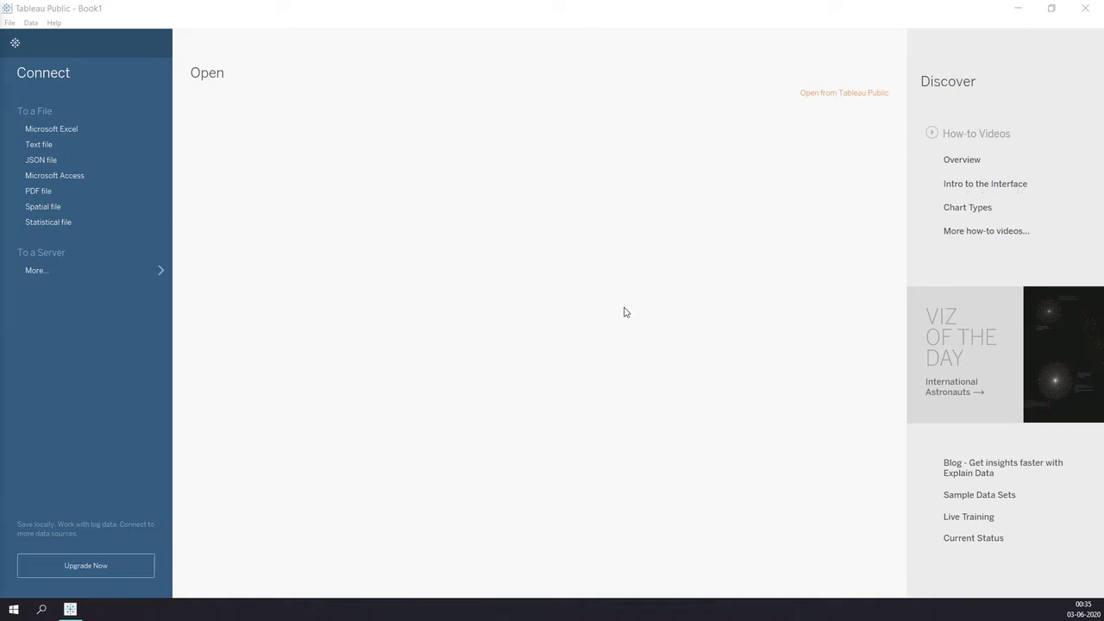
- Connect to the text file TableauECourseData in the Dataset folder
click(77, 146)
click(242, 117)
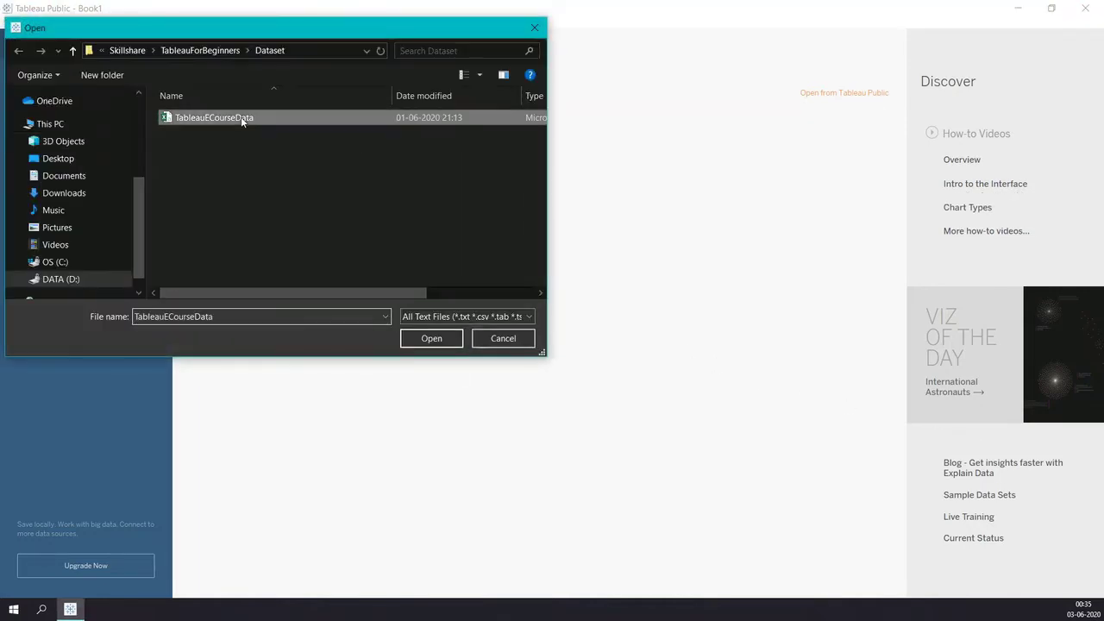
click(431, 339)
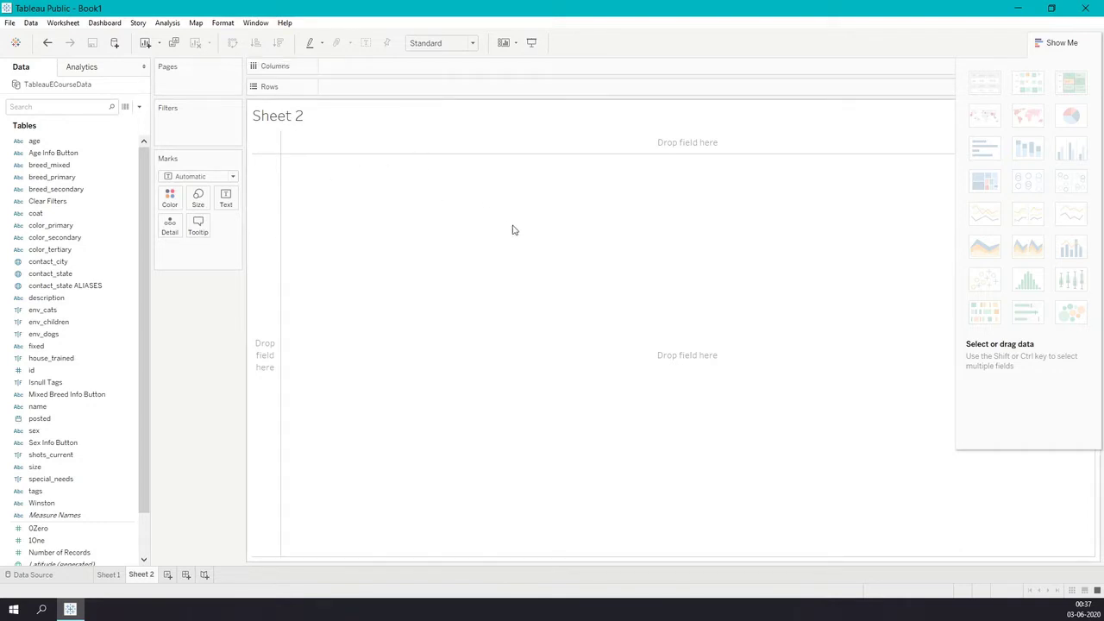
- Place the Age Info Button field on Columns in Sheet 2
click(53, 155)
drag(53, 158, 338, 76)
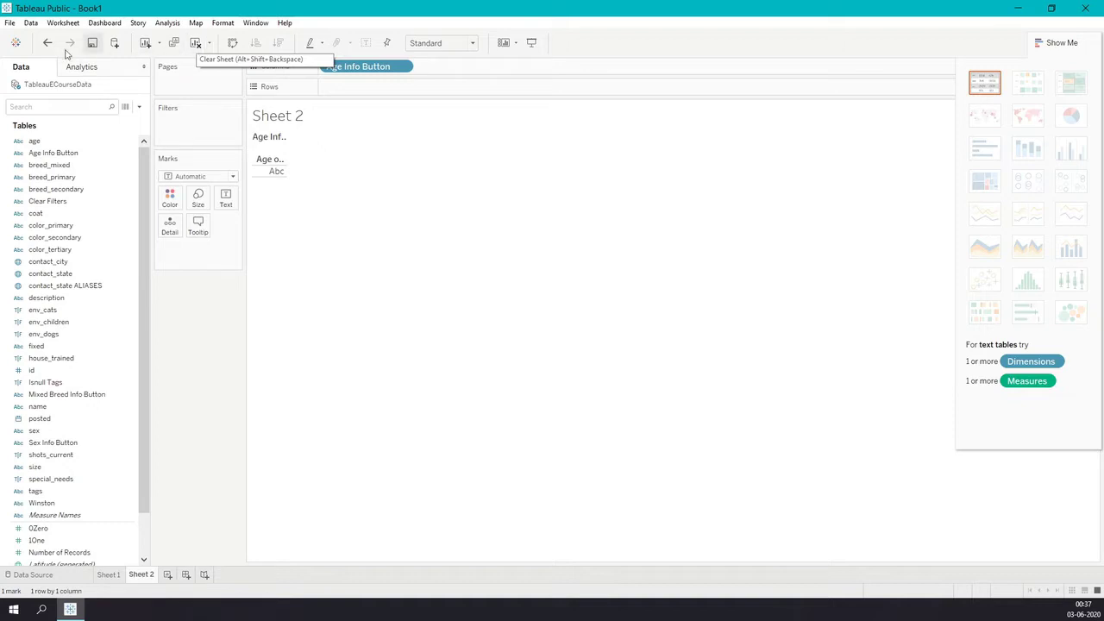
- Review the workbook's file and save commands and look through the dimensions and measures in the data source
click(10, 23)
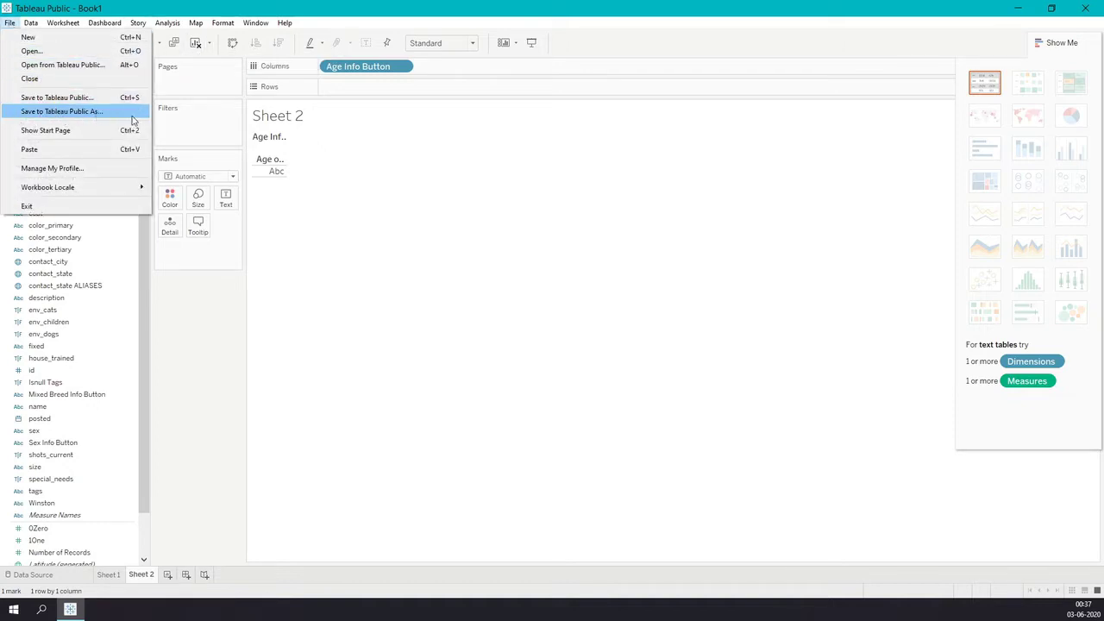
click(345, 294)
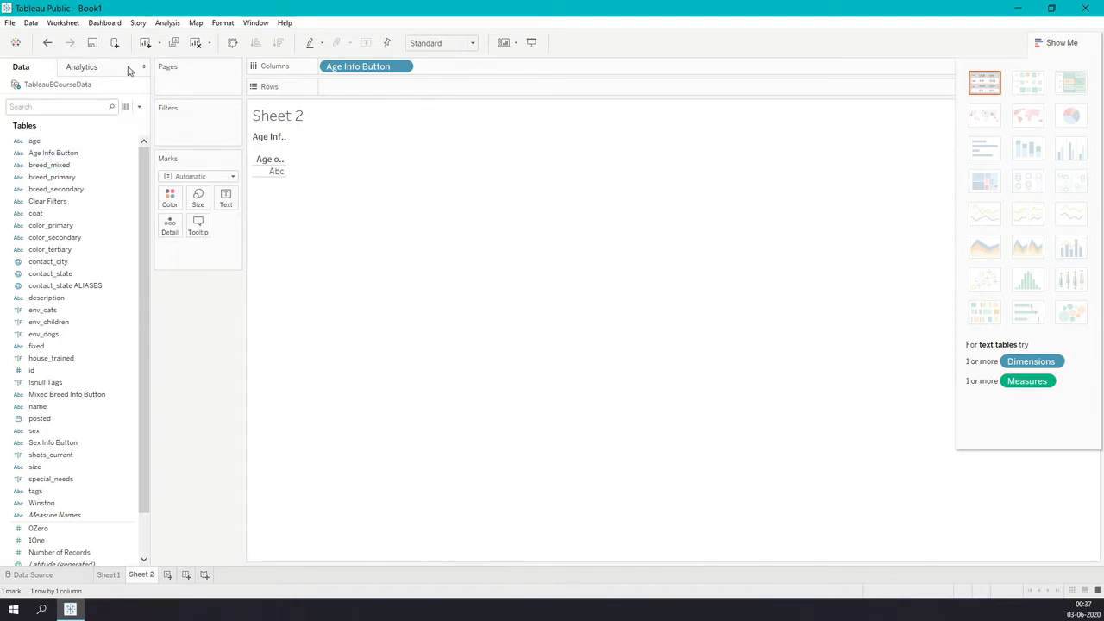
click(110, 238)
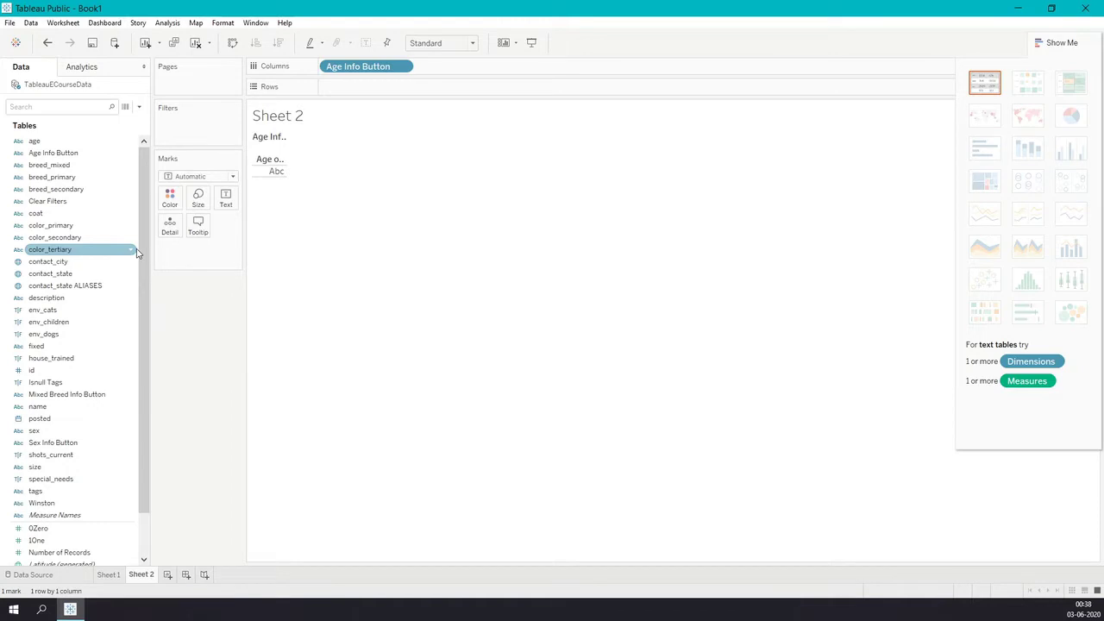
scroll(135, 483, down, 1)
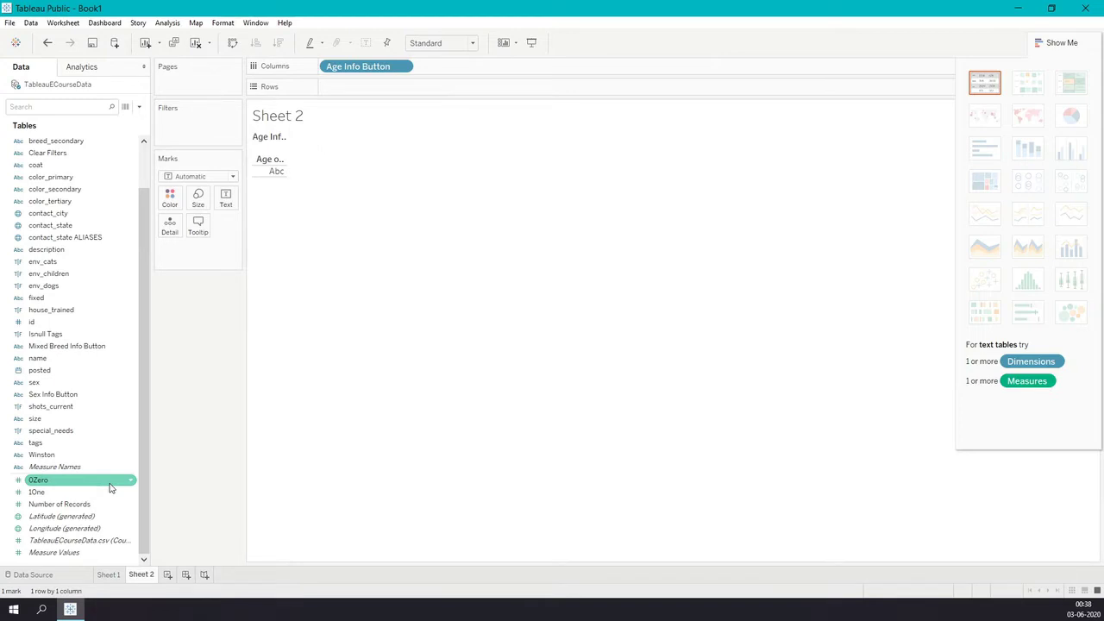
- Add grand totals to the Age Info Button view and toggle the Show Me chart suggestions
click(91, 75)
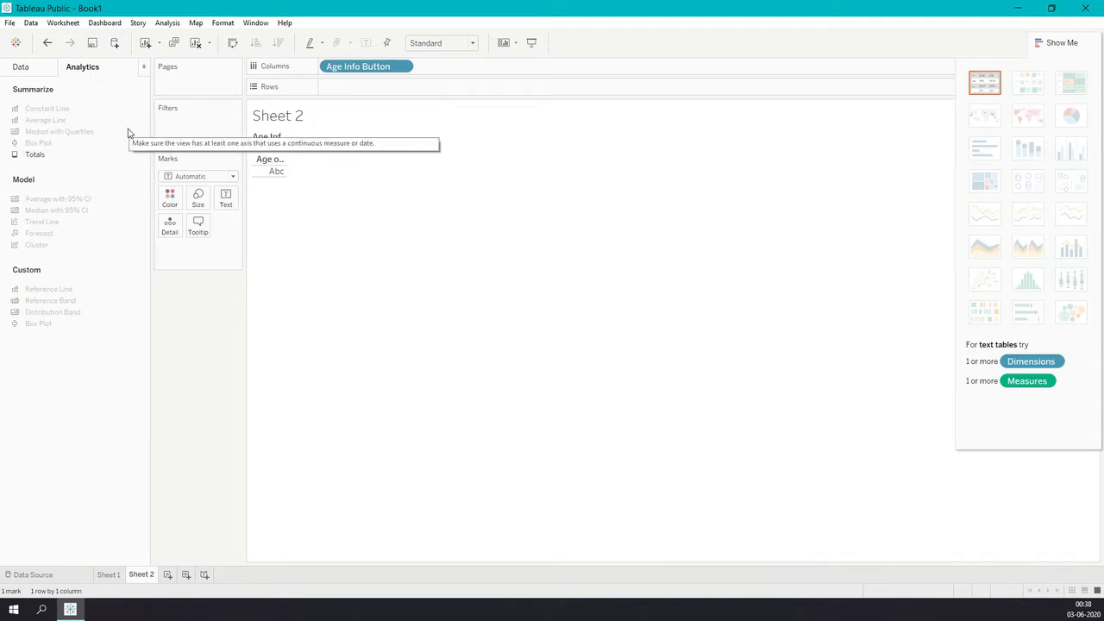
drag(45, 153, 478, 164)
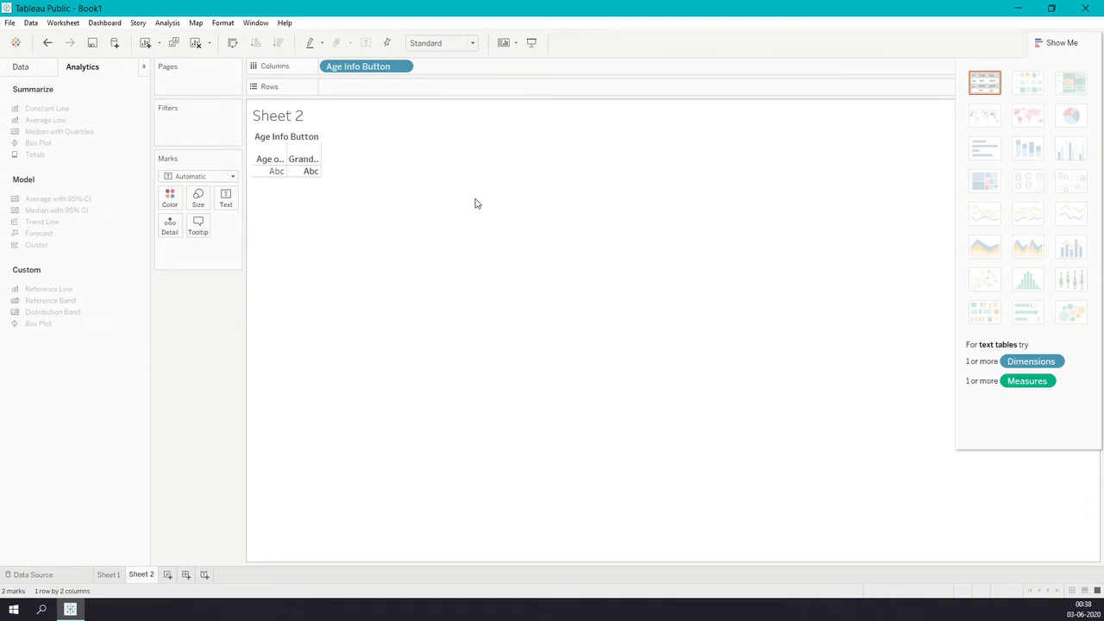
click(1069, 47)
click(1069, 46)
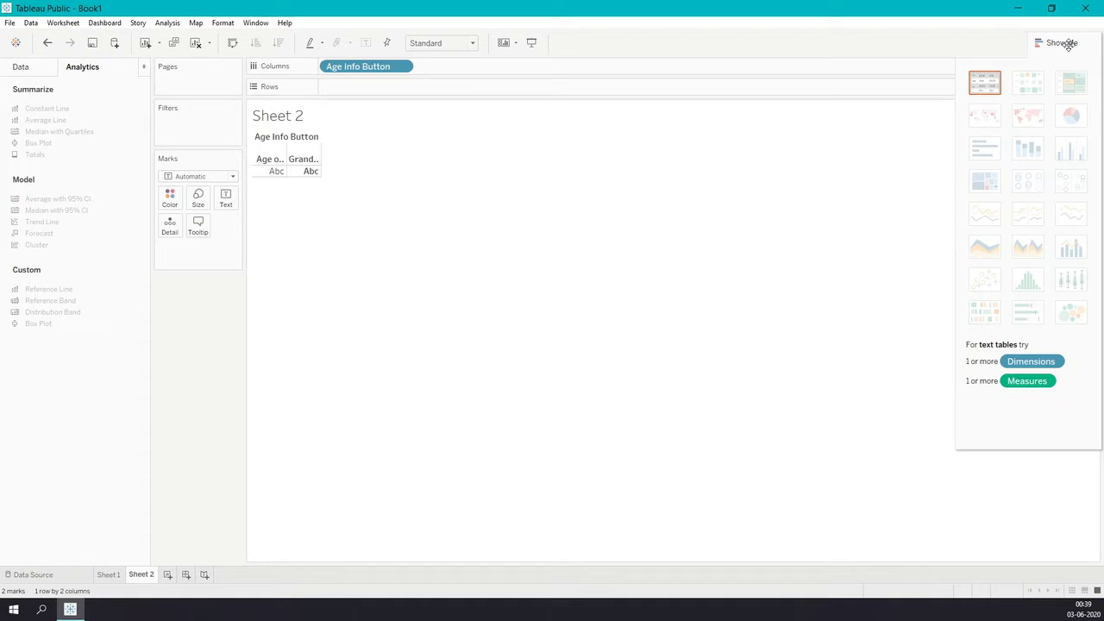
- Select the fields from Clear Filters through contact_state ALIASES to view the recommended chart types
click(20, 66)
click(67, 155)
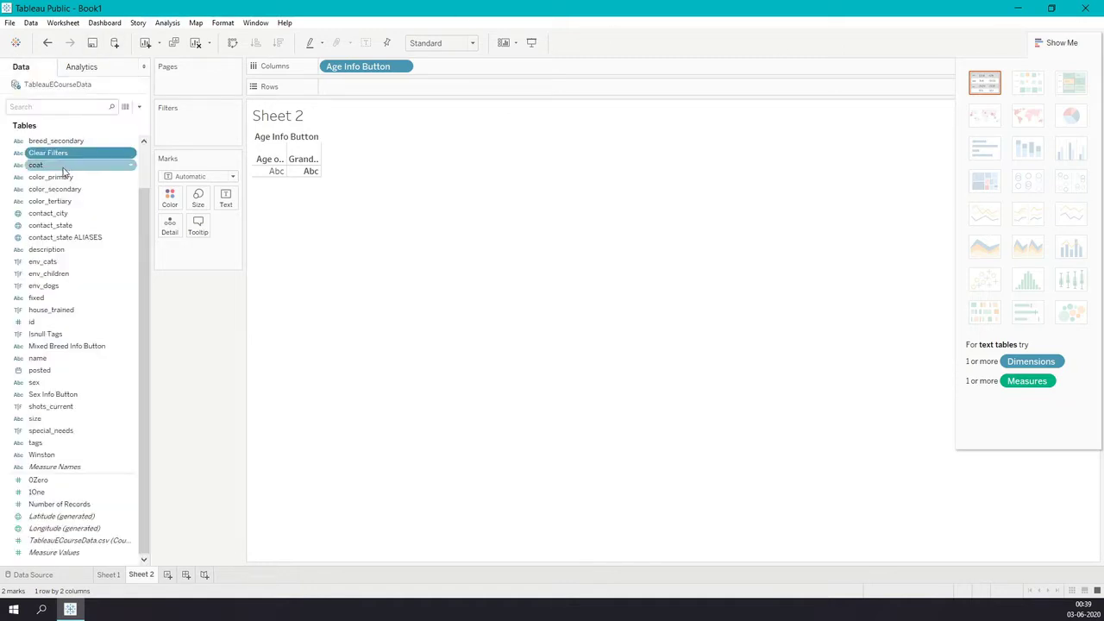
ctrl+click(62, 167)
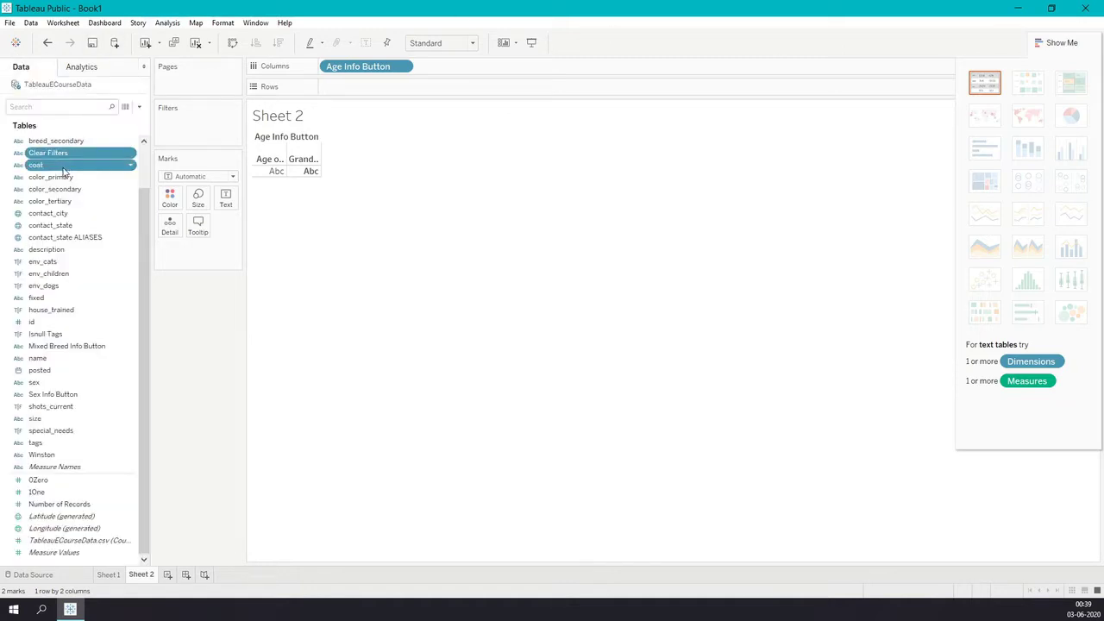
shift+click(57, 241)
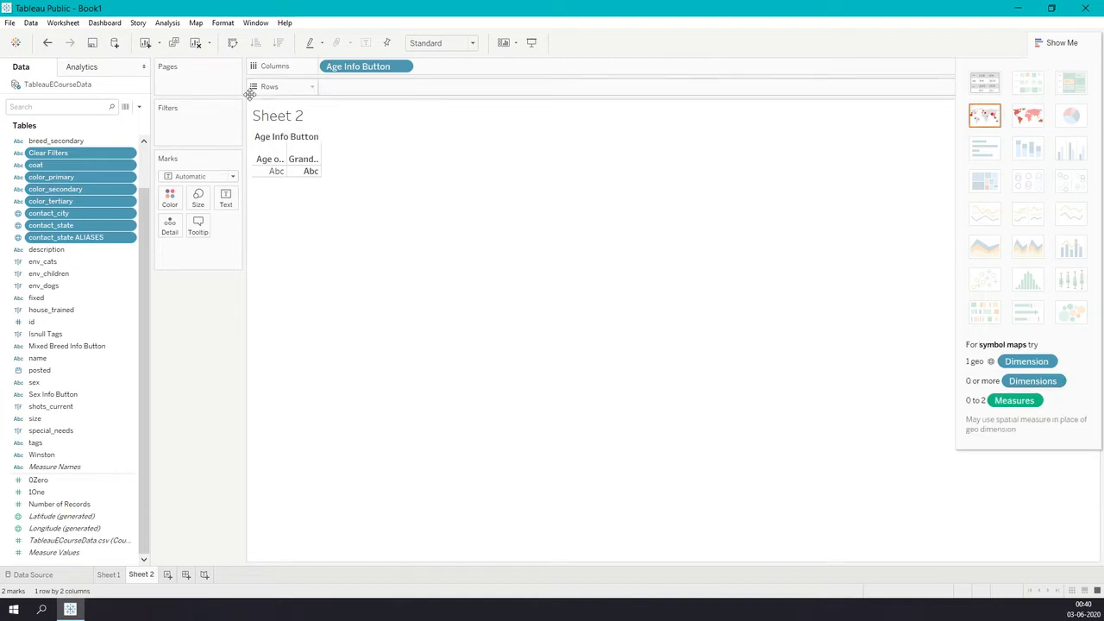
- Clear all content from Sheet 2 and add a new dashboard
click(196, 45)
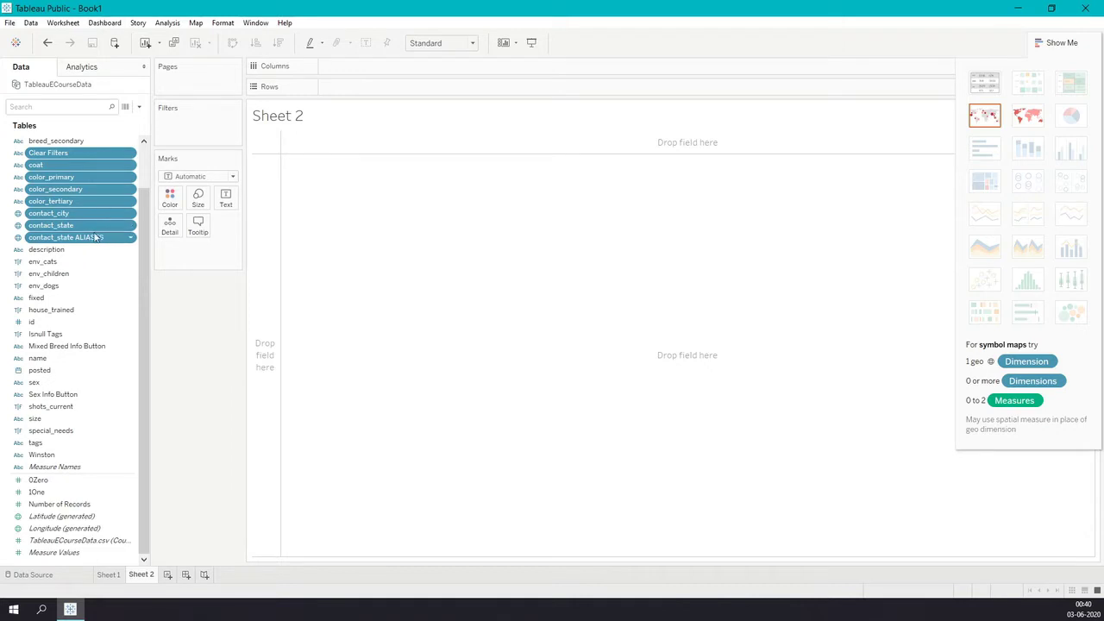
drag(74, 231, 98, 161)
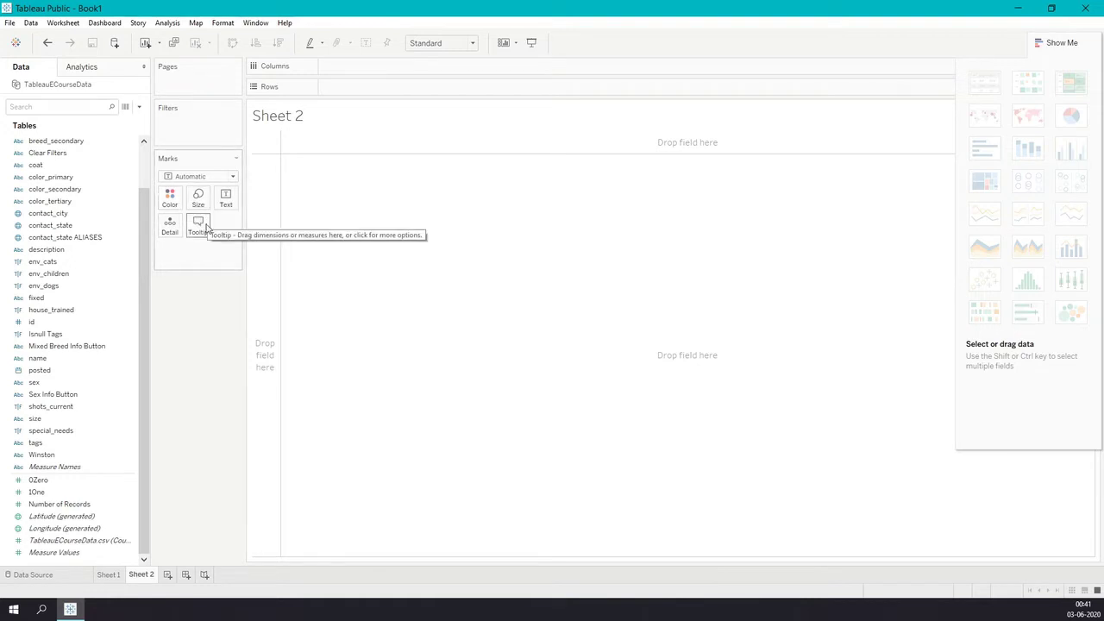
click(186, 576)
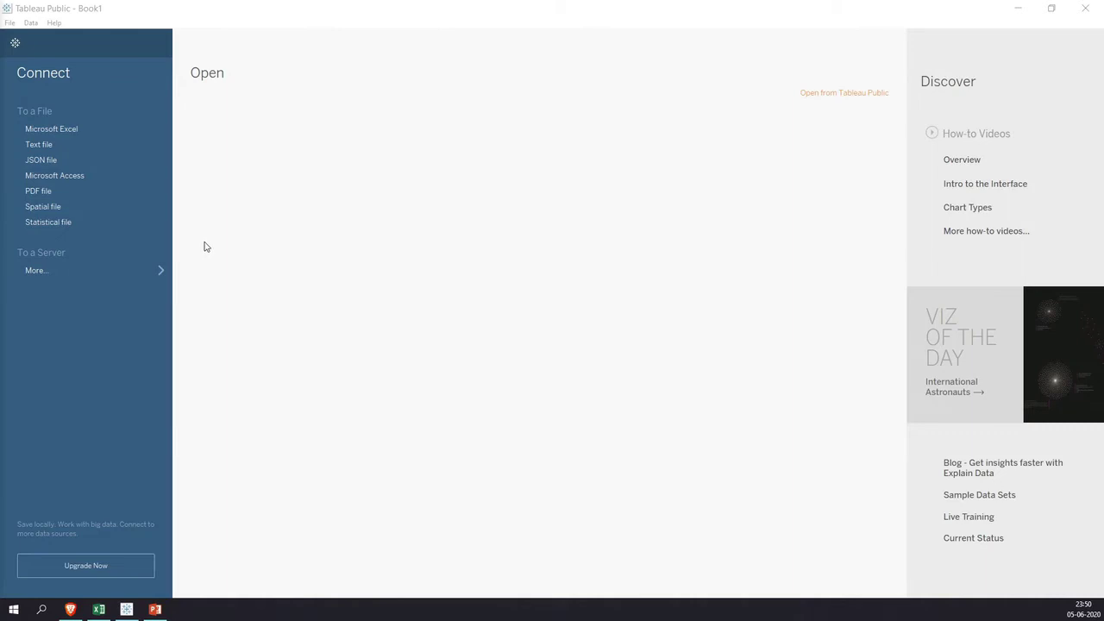
- Connect to the Excel workbook GlobalCO2Emission in the Dataset folder
click(86, 129)
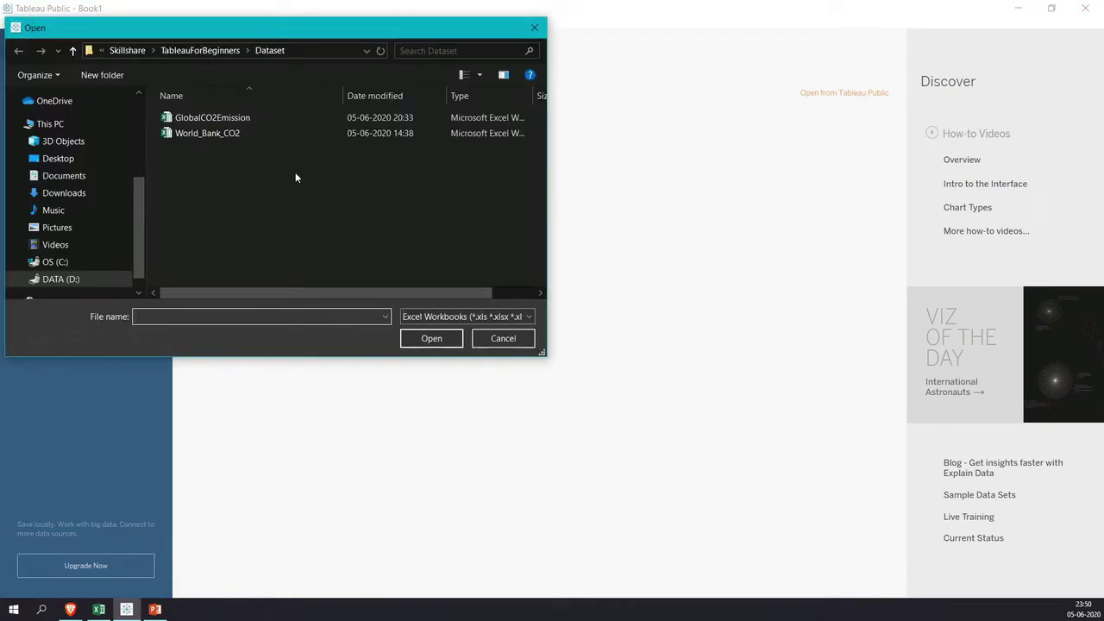
click(279, 117)
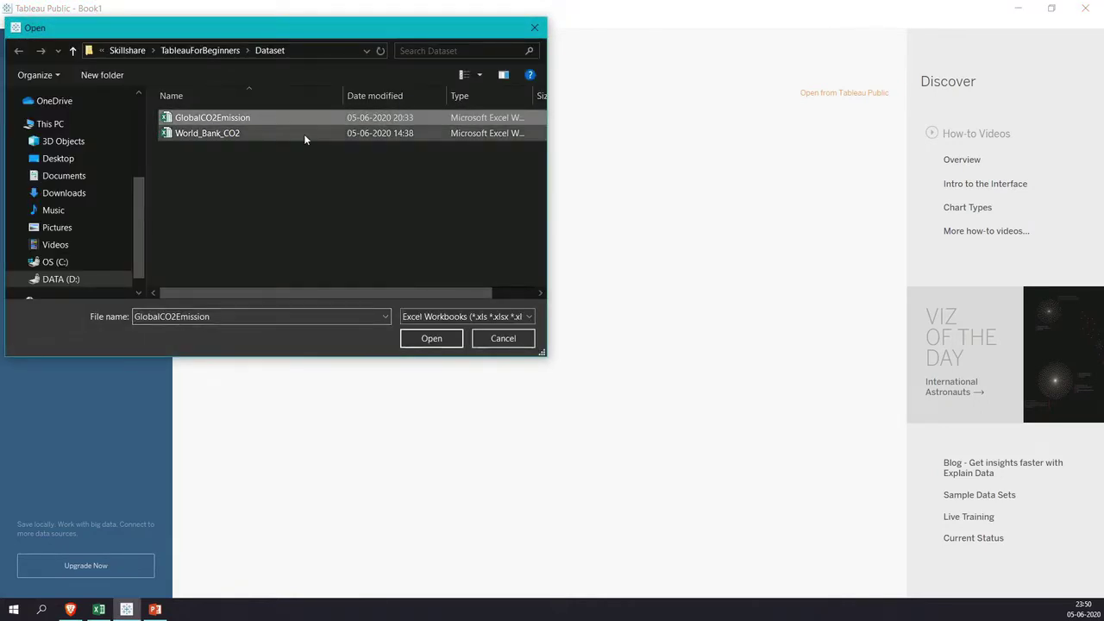
click(433, 338)
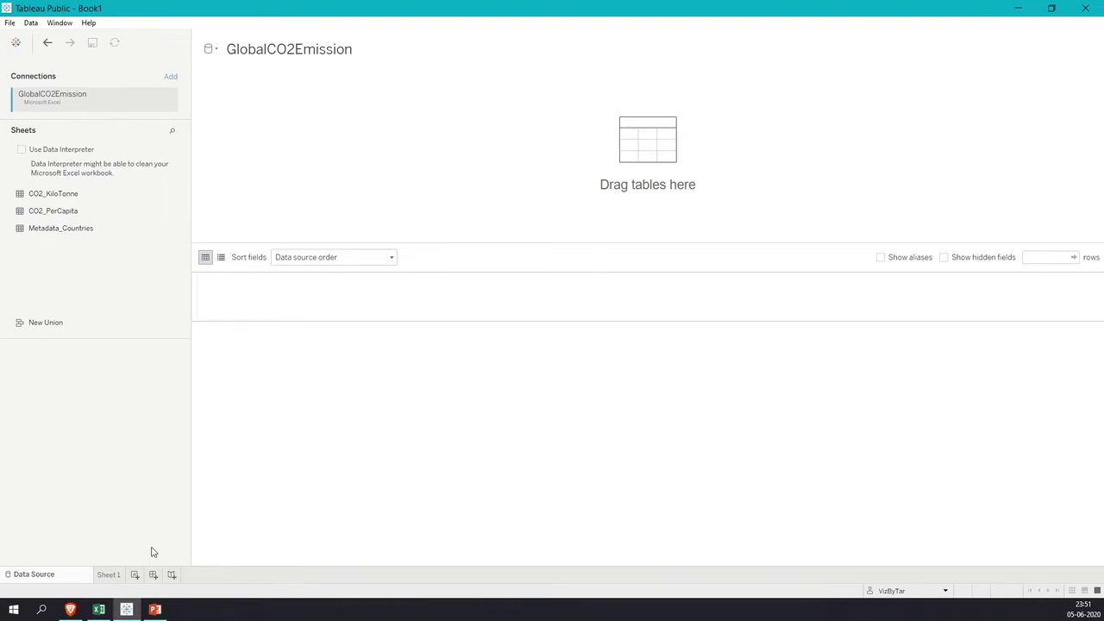
- Switch to Excel, examine the rows above the header on the CO2_KiloTonne sheet, and return to Tableau Public
click(104, 611)
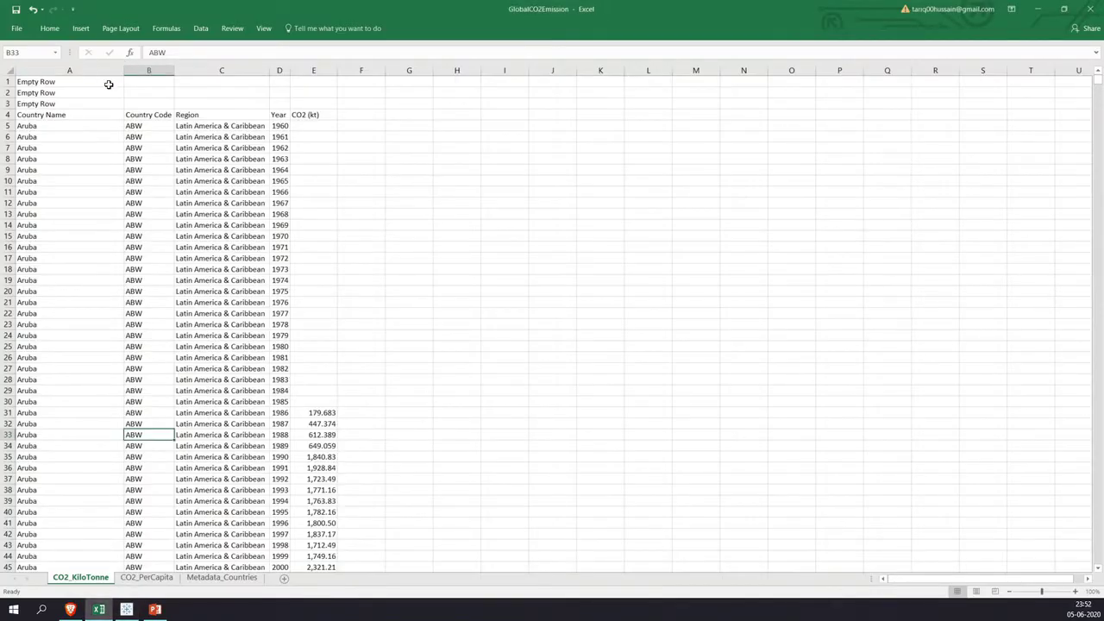
drag(48, 81, 361, 102)
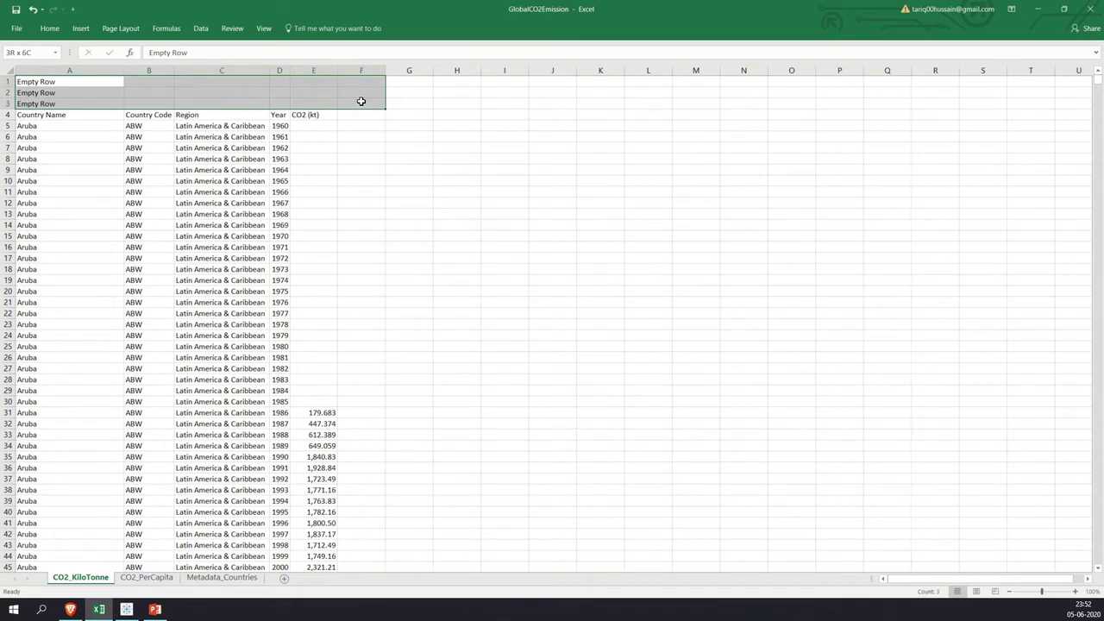
drag(361, 101, 362, 101)
click(1038, 8)
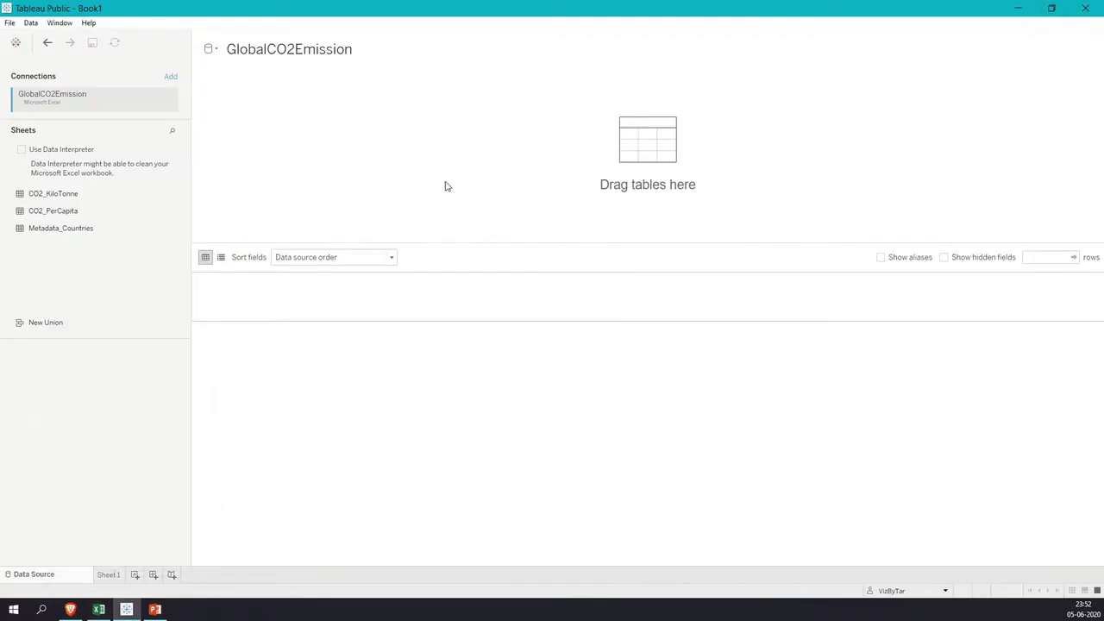
- Add the CO2_KiloTonne table to the data source and clean it with Data Interpreter
drag(62, 195, 332, 150)
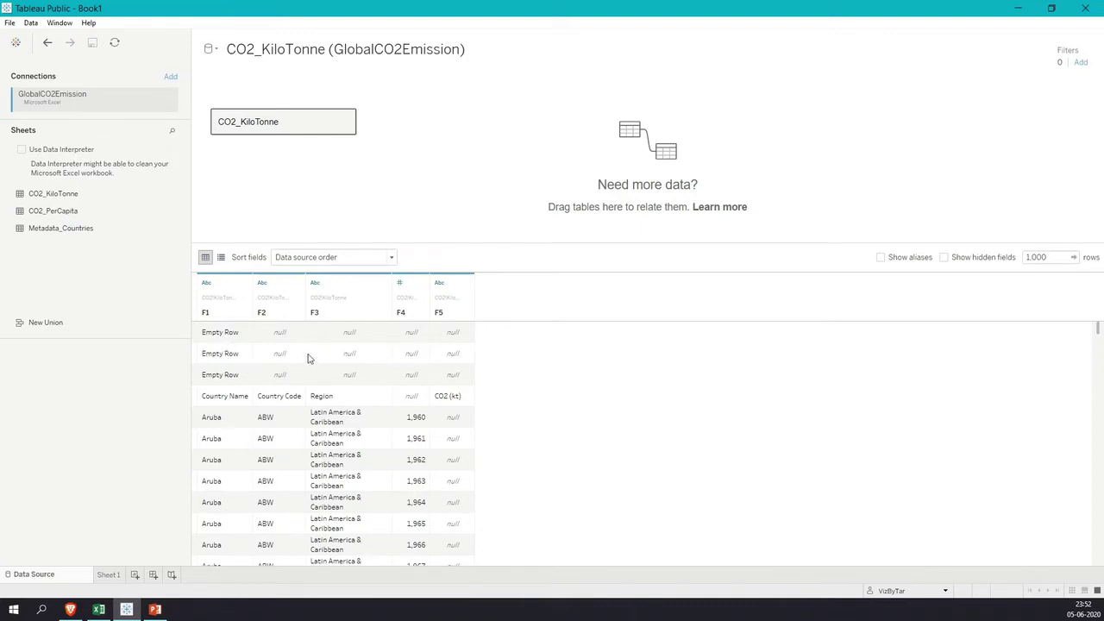
click(21, 150)
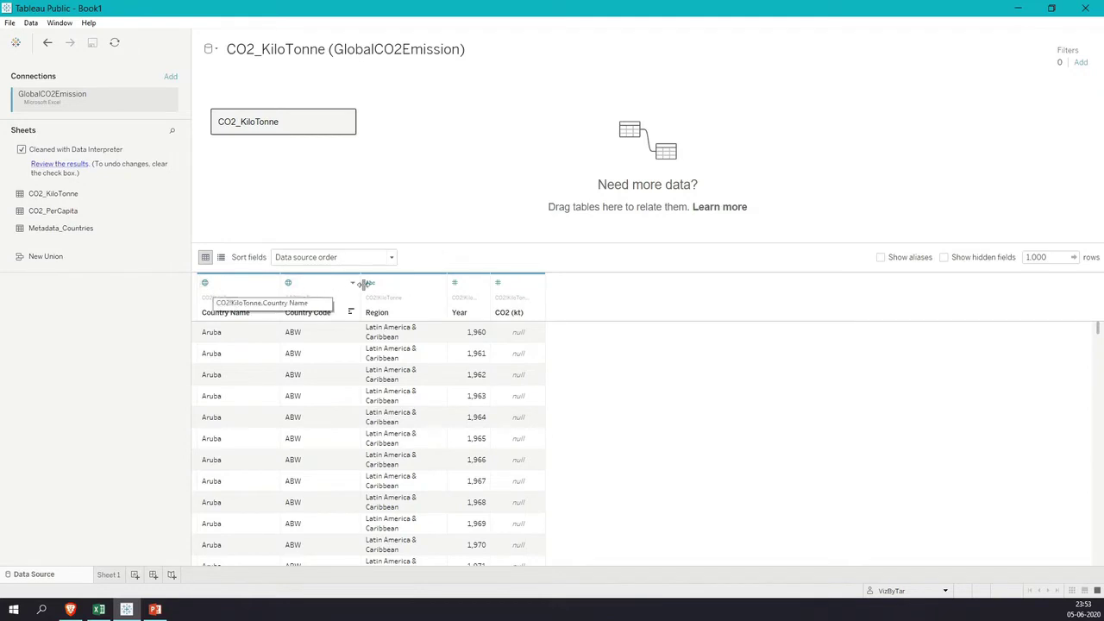
- Check the data types and geographic roles of Country Name and Country Code, keeping Country/Region for Country Name
click(207, 284)
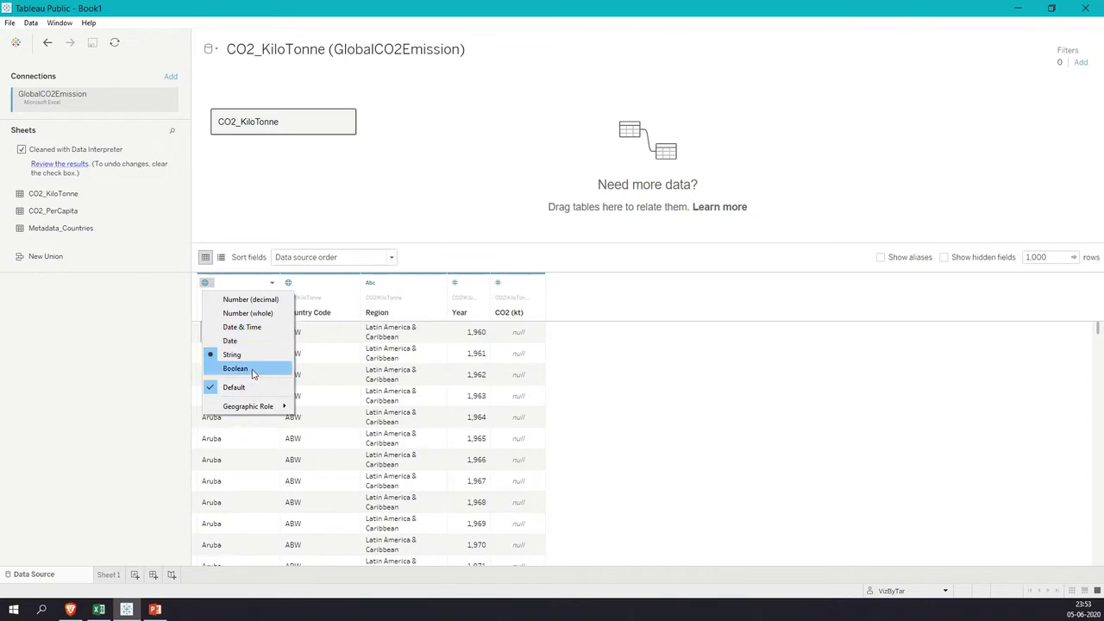
mouse_move(261, 411)
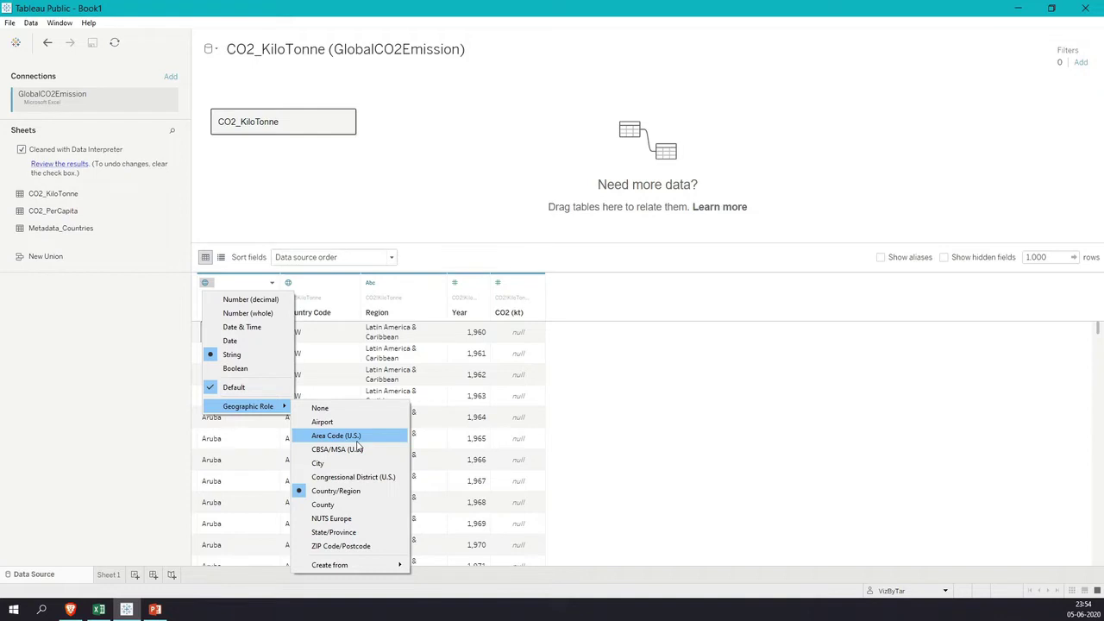
click(249, 250)
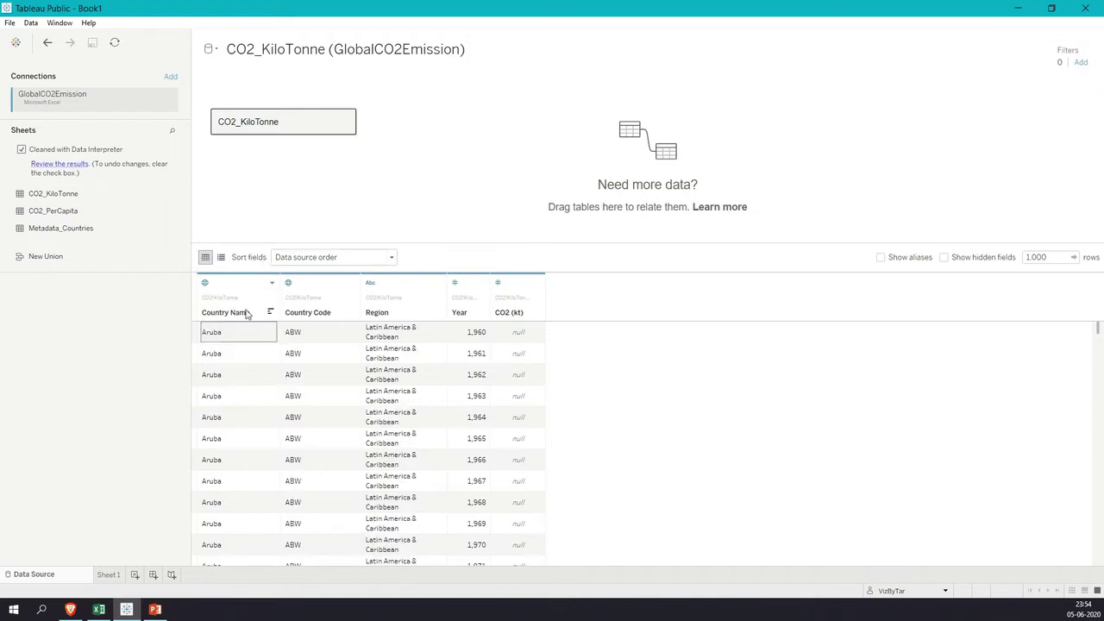
click(205, 284)
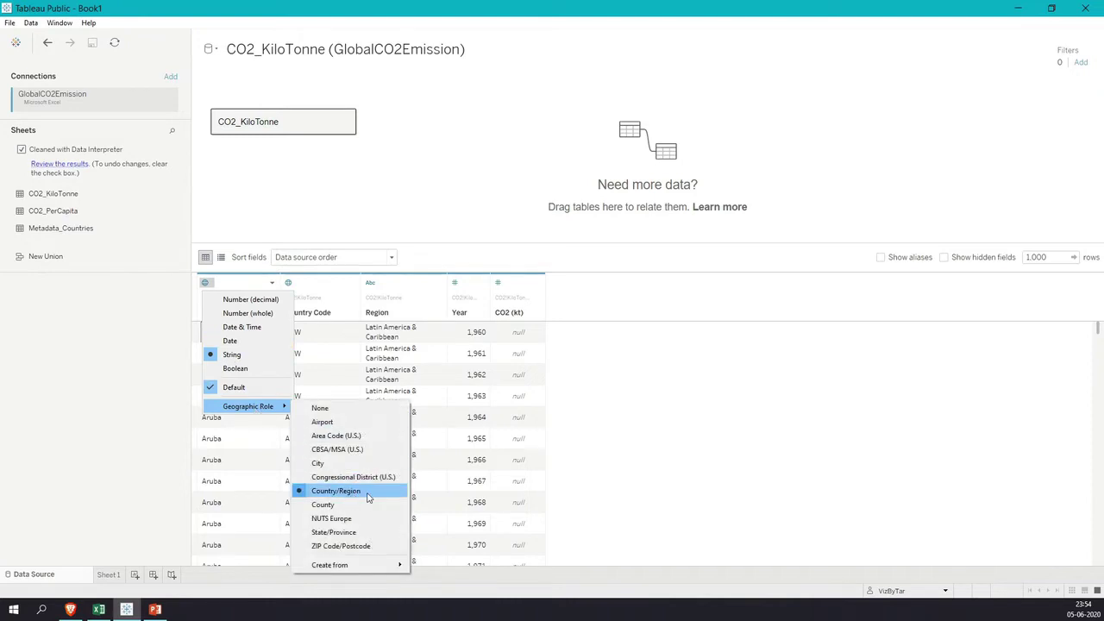
click(368, 498)
click(288, 282)
mouse_move(349, 413)
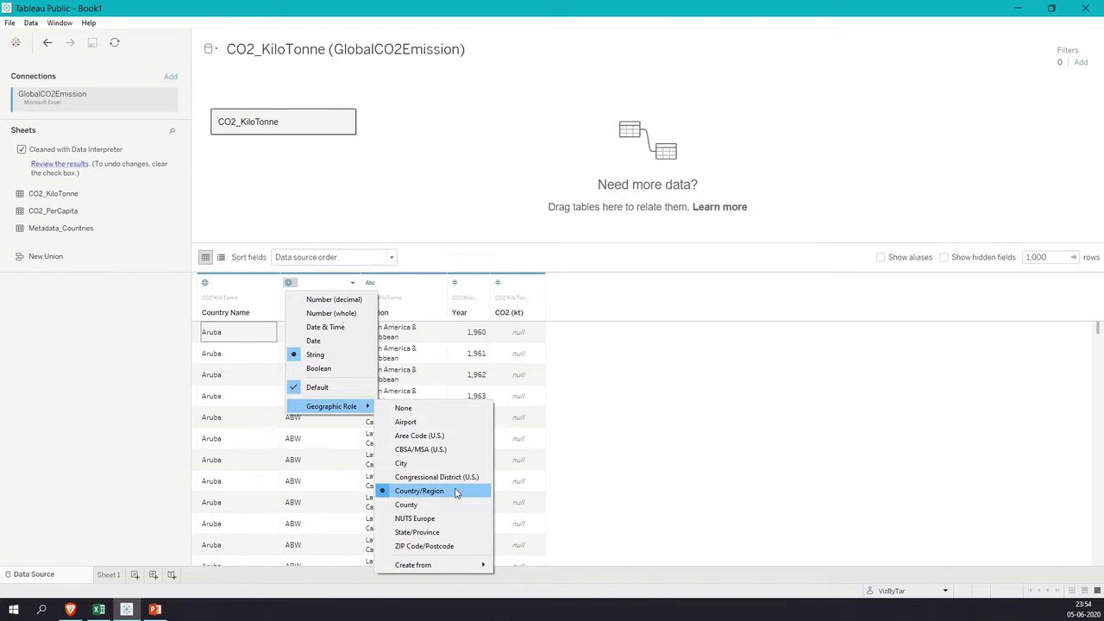
click(627, 466)
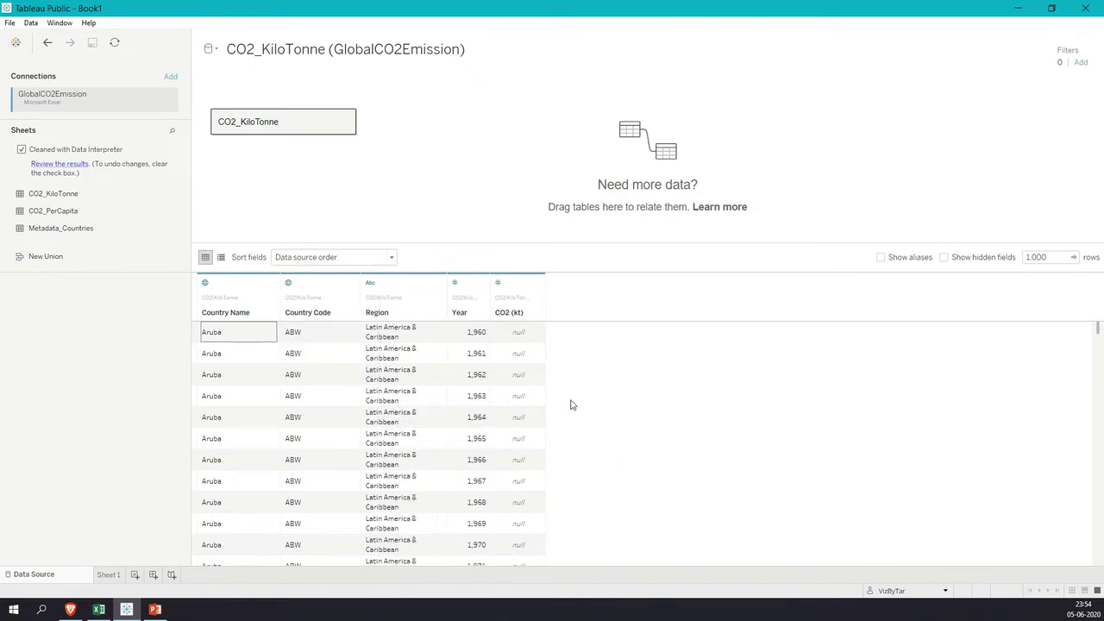
- Check the data types assigned to the Region, Year and CO2 (kt) columns, leaving them as they are
click(370, 284)
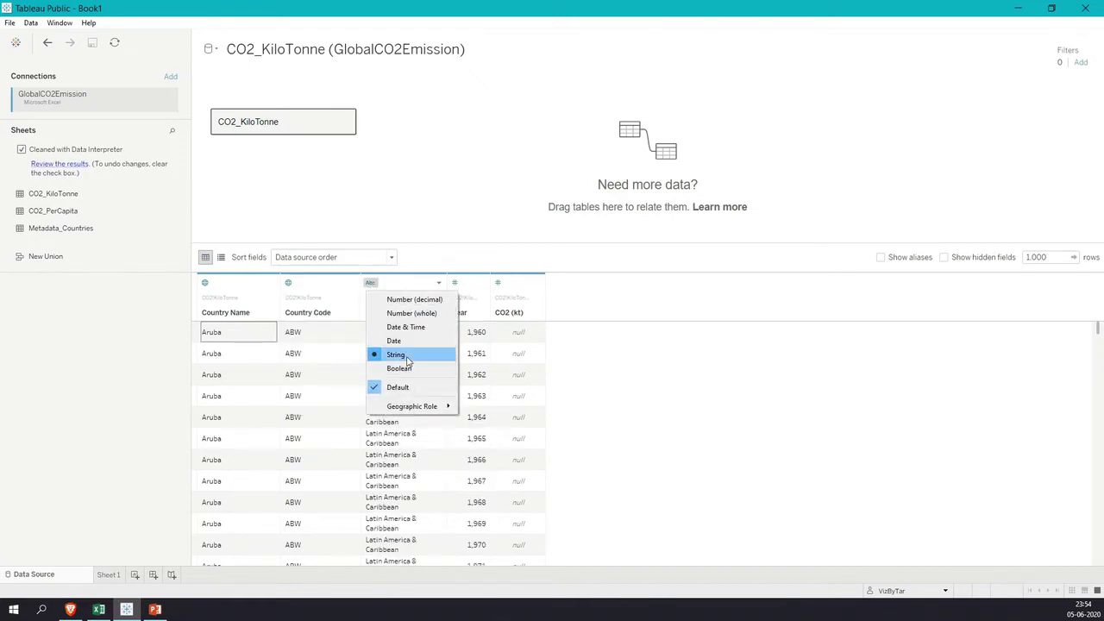
click(599, 364)
click(455, 284)
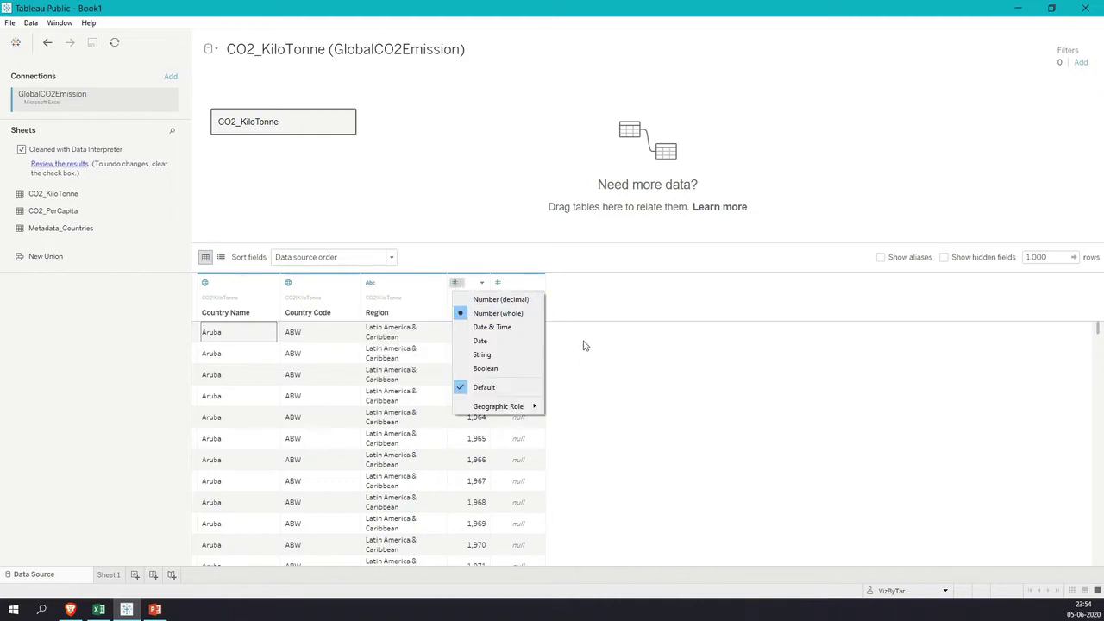
click(598, 364)
click(498, 283)
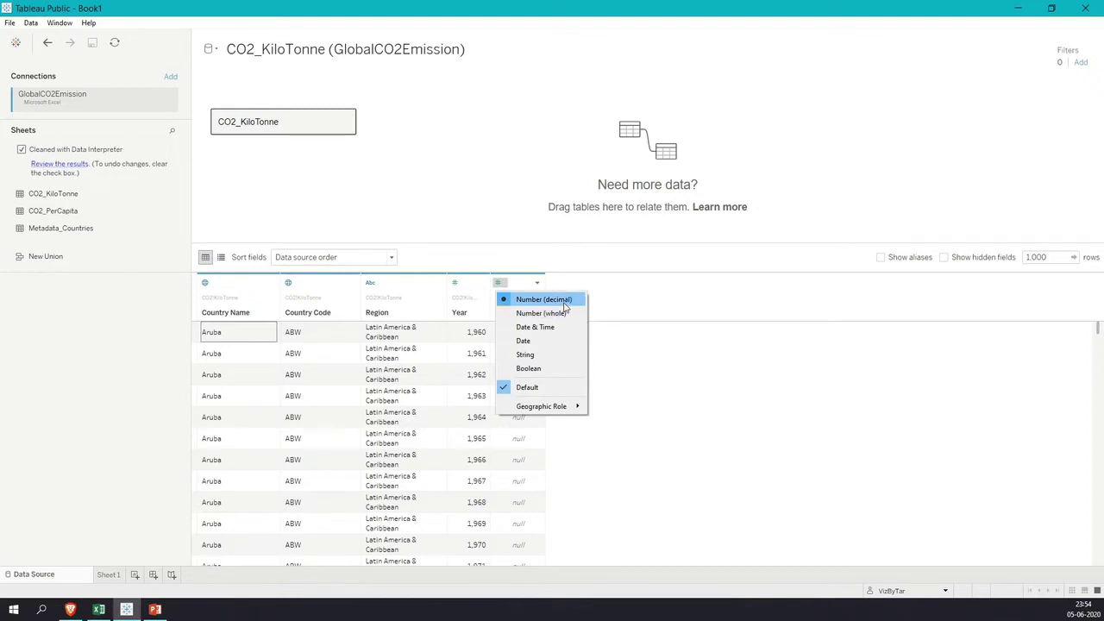
click(645, 388)
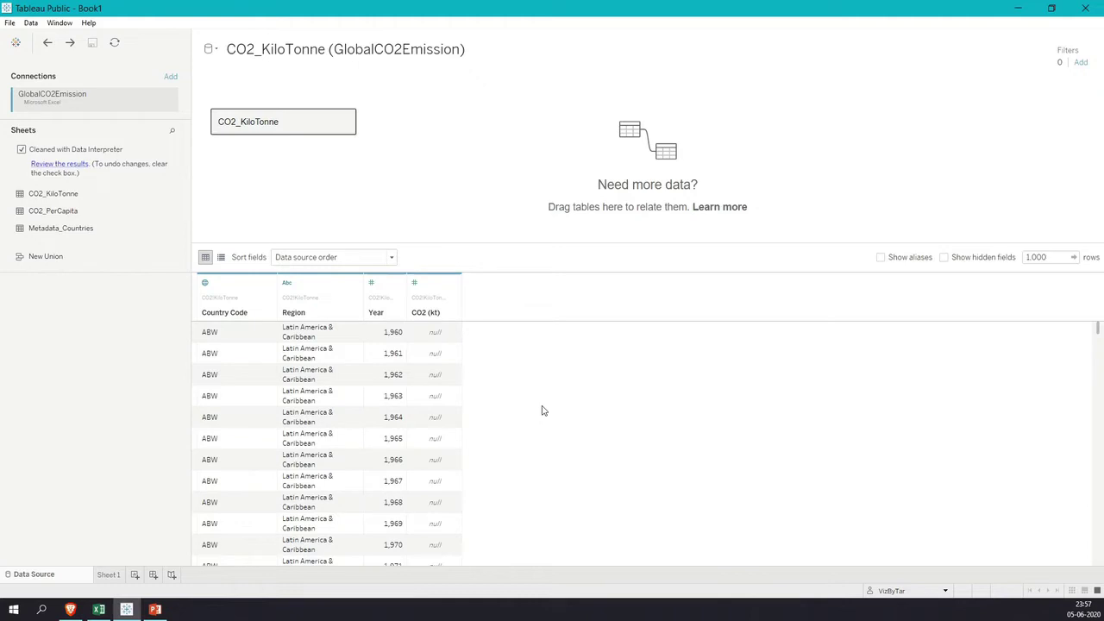
- Hide the CO2 (kt) column and rename the Country Code column as Rename
click(455, 284)
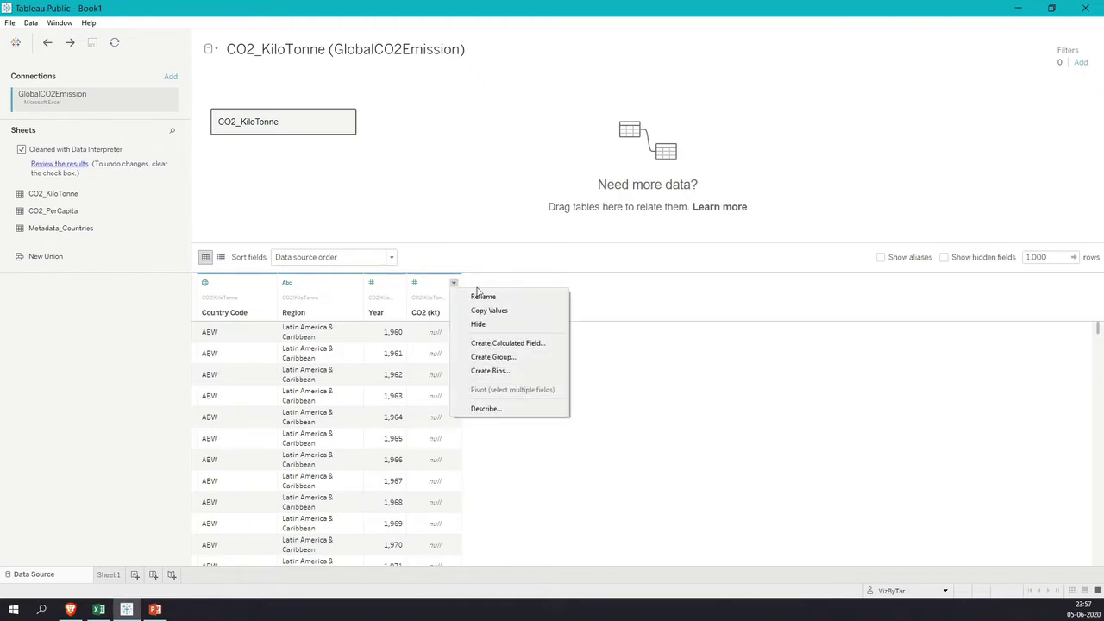
click(508, 326)
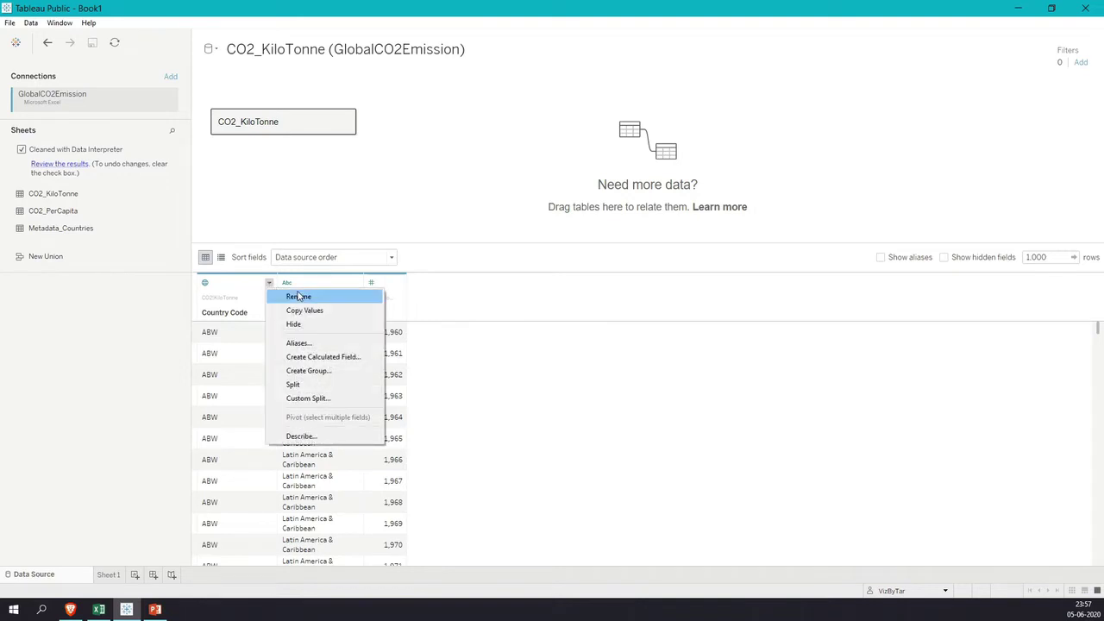
click(298, 296)
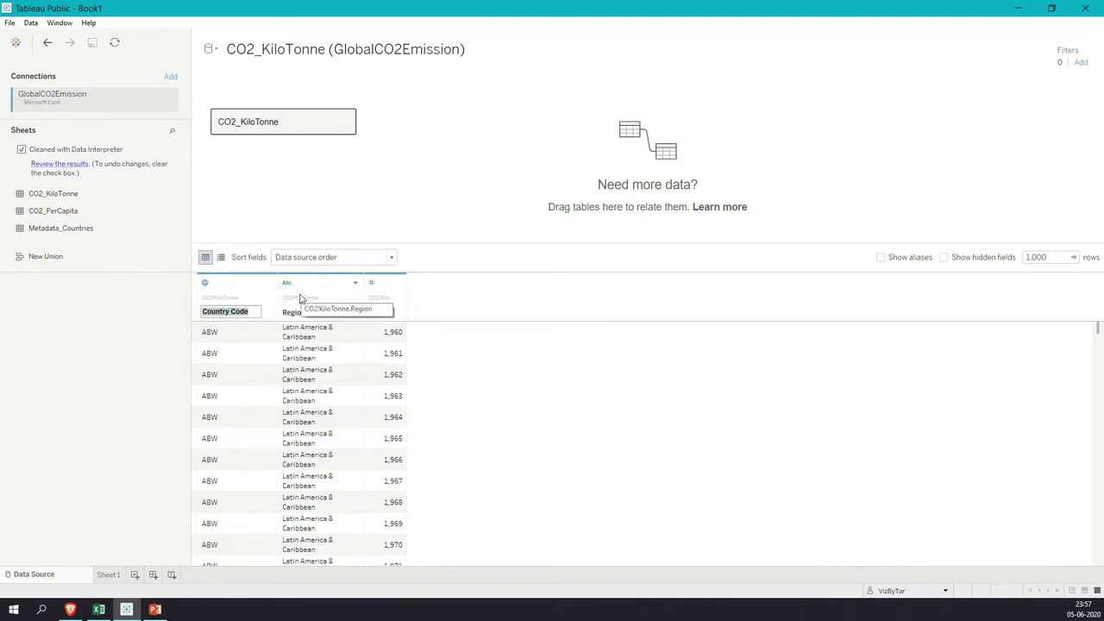
text(Rename)
key(Return)
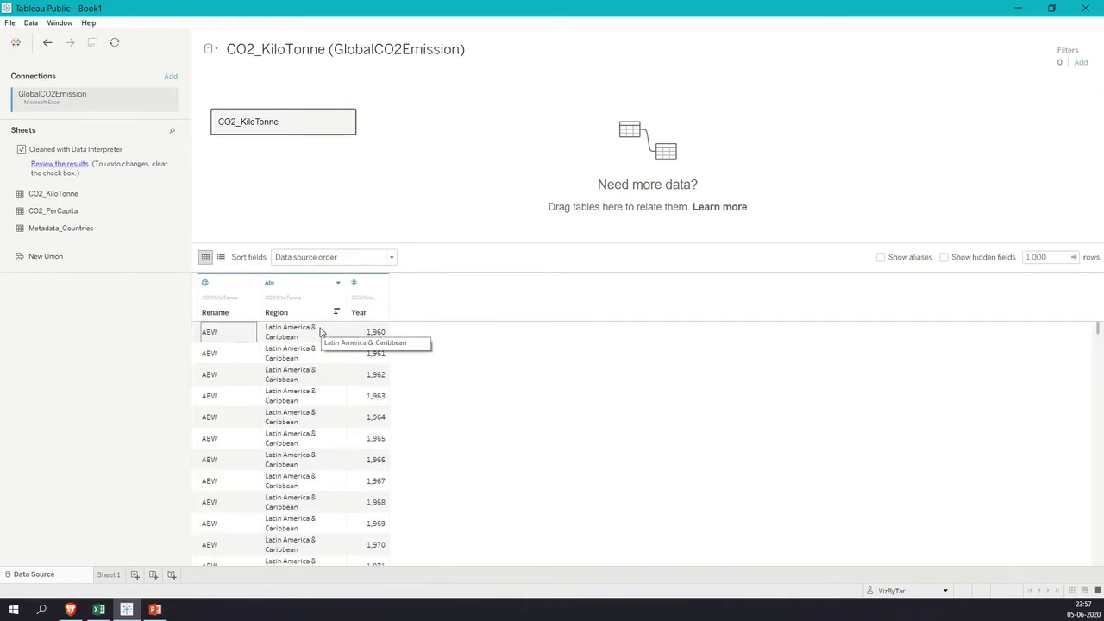
- Examine the Custom Split options for the Region column, cancel without splitting, and view the Sheet 1 worksheet
click(338, 285)
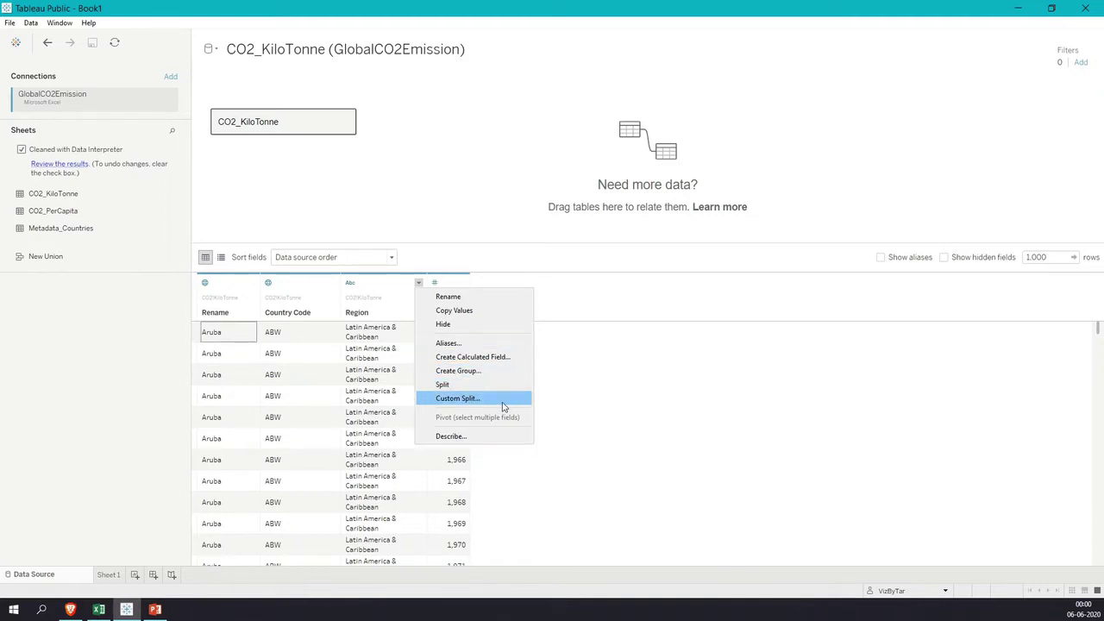
click(492, 399)
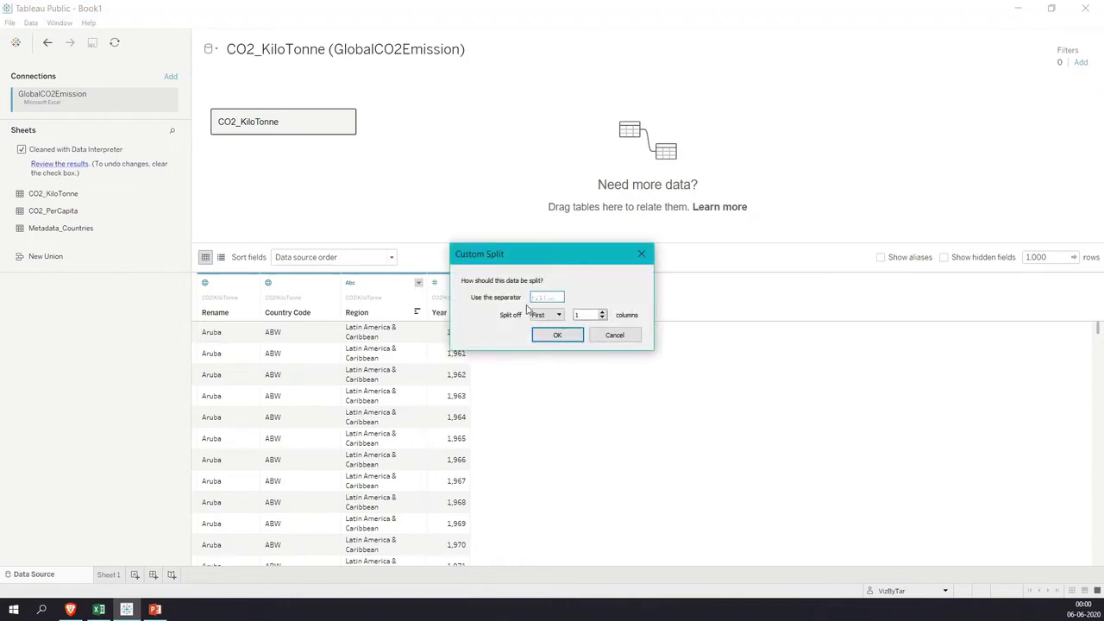
key(Escape)
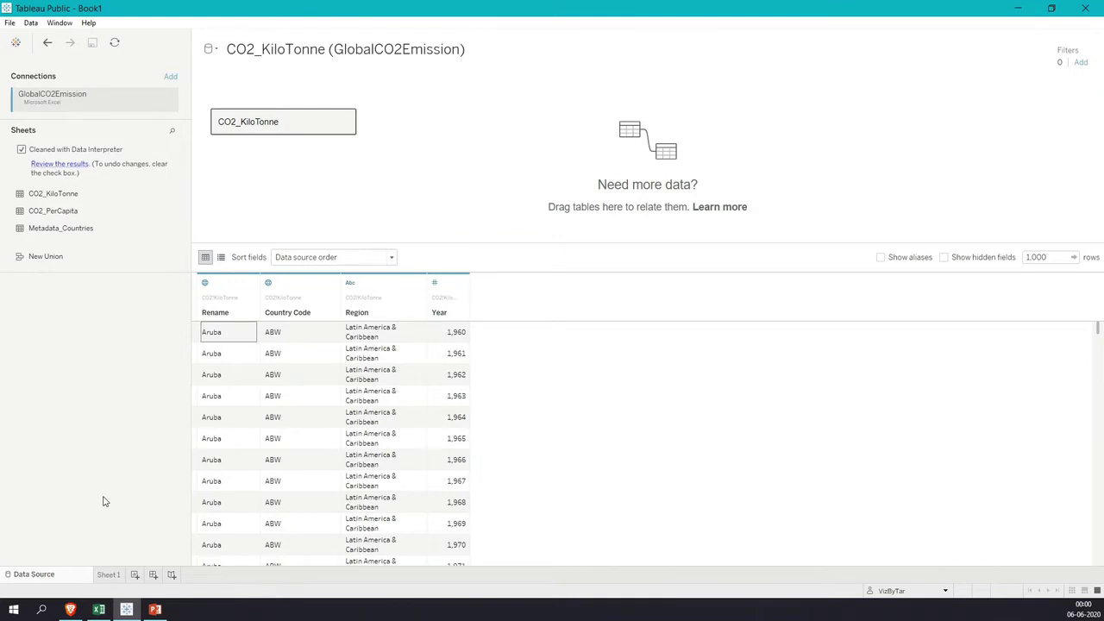
click(107, 575)
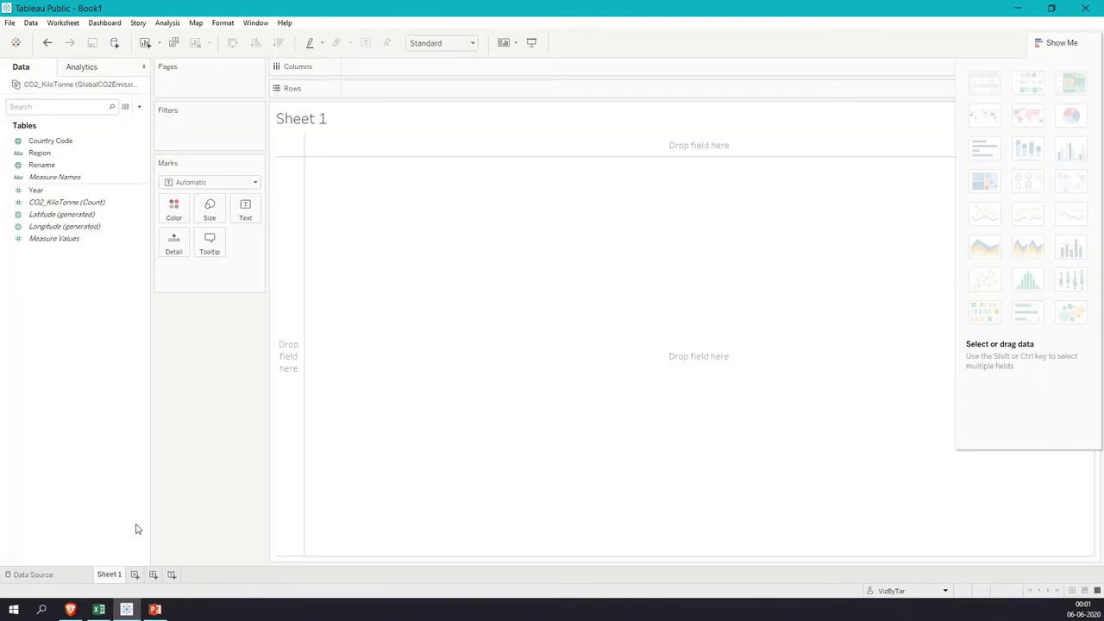
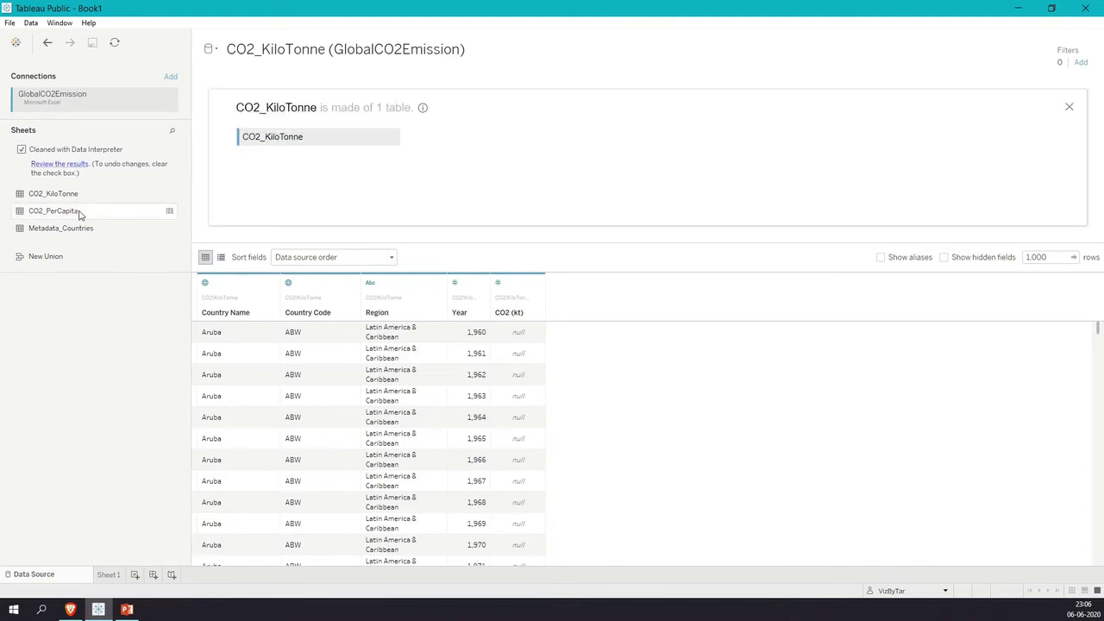
- Inner join the CO2_PerCapita table to CO2_KiloTonne on Year, adding Country Name as a second join clause
drag(82, 215, 542, 168)
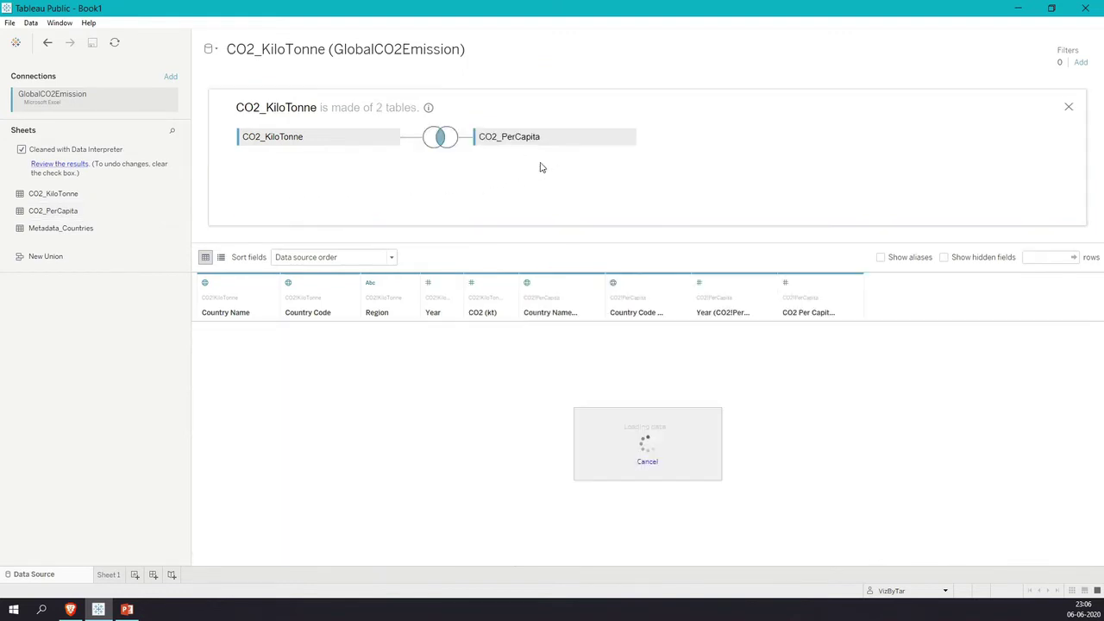
click(445, 142)
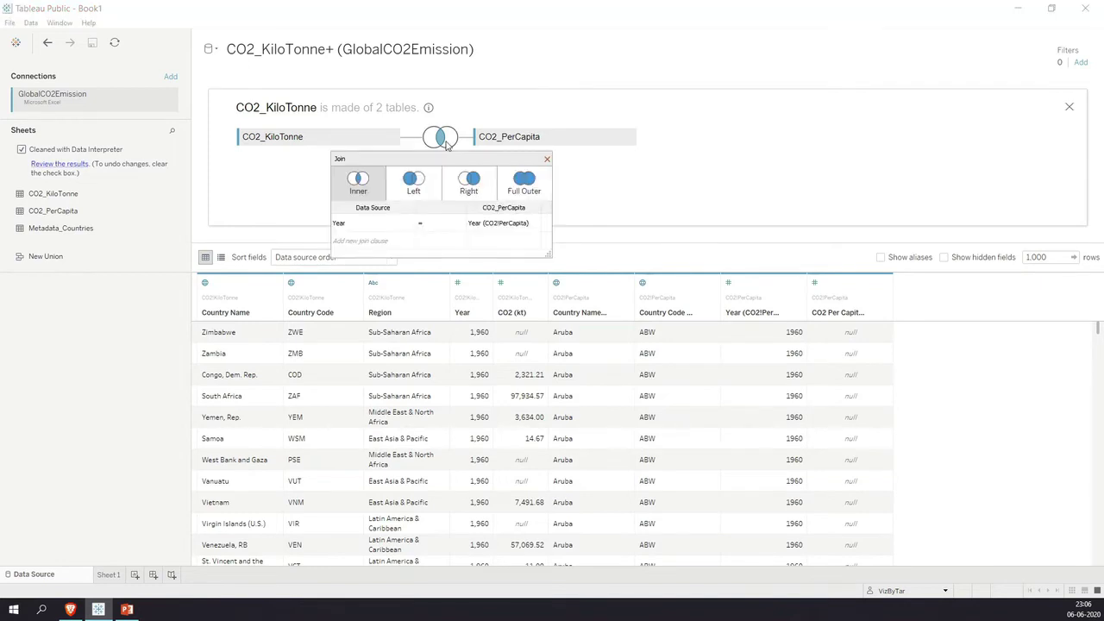
click(389, 241)
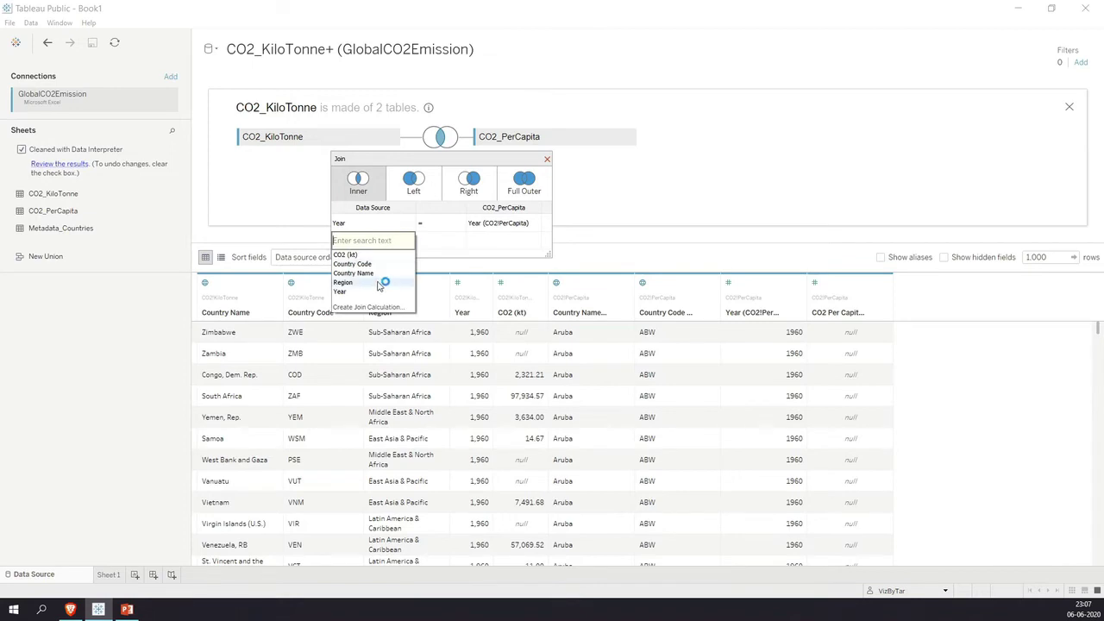
click(382, 273)
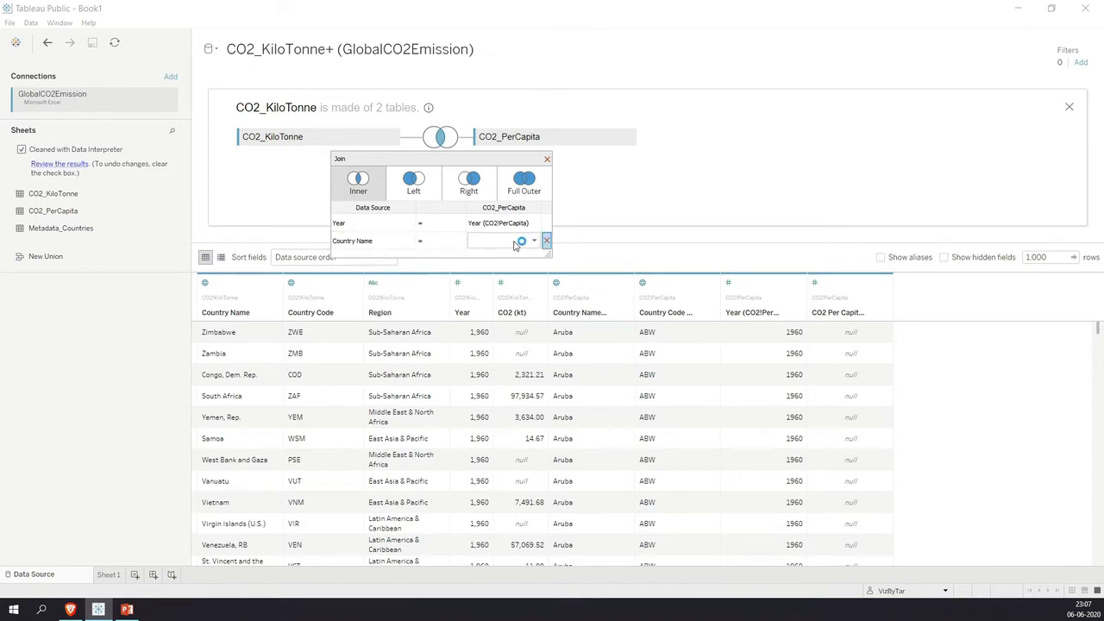
click(515, 242)
click(515, 272)
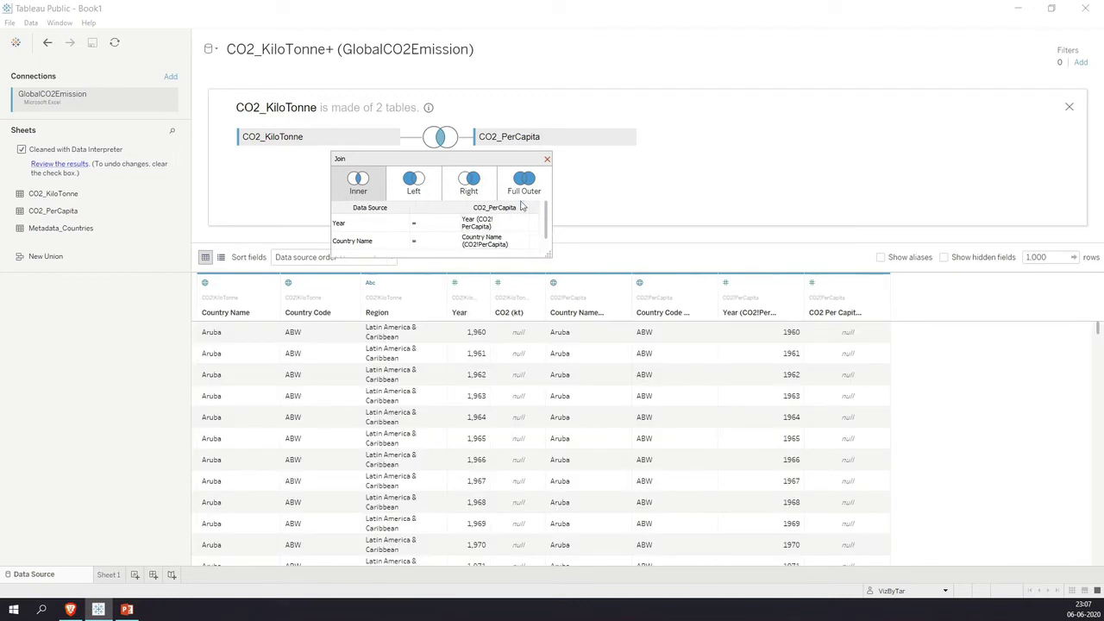
click(547, 158)
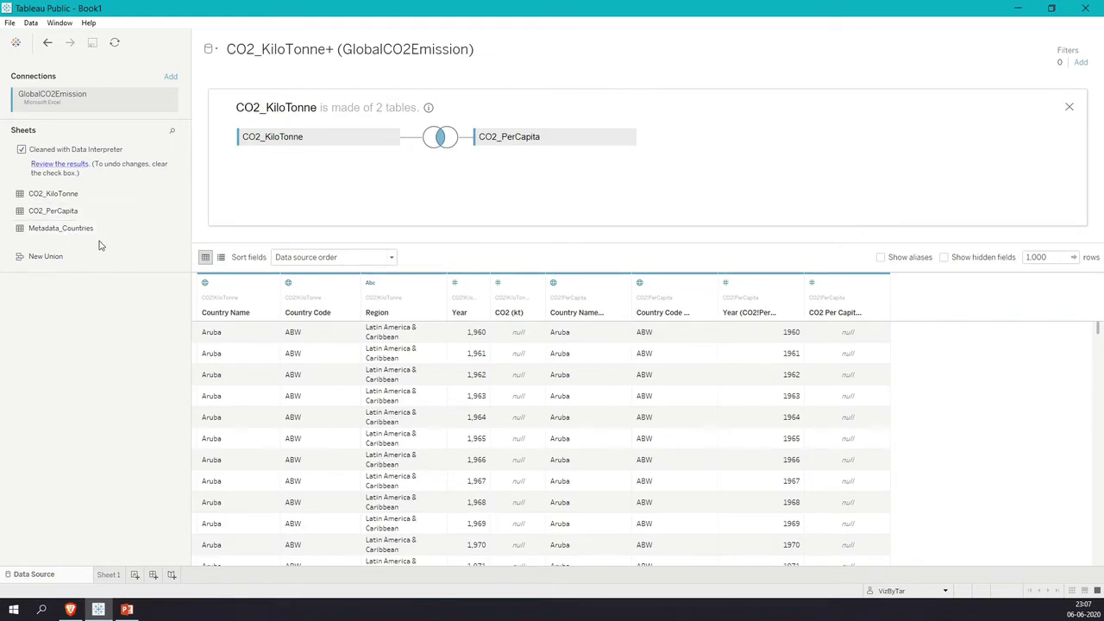
- Add the Metadata_Countries table as an inner join to CO2_KiloTonne and check its Country Code join clause
drag(78, 235, 544, 186)
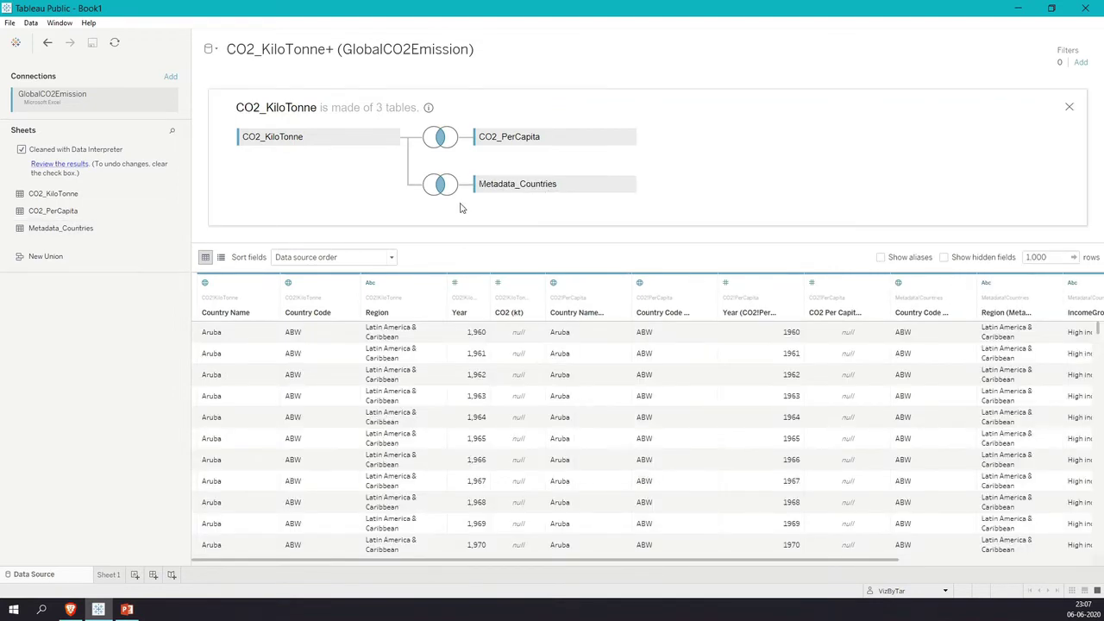
click(443, 185)
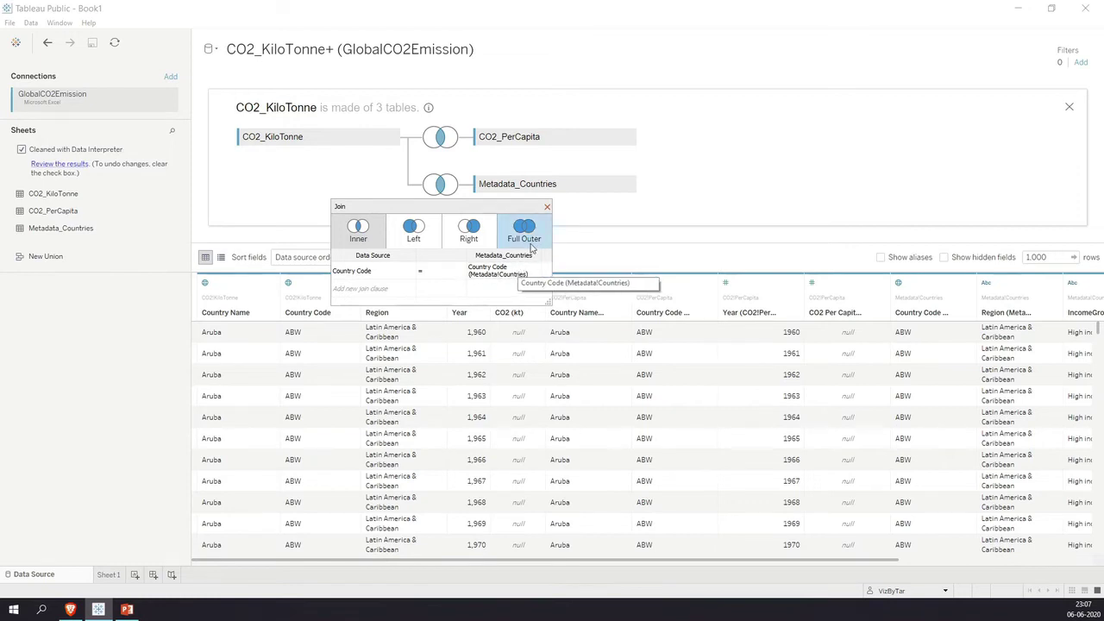
click(549, 209)
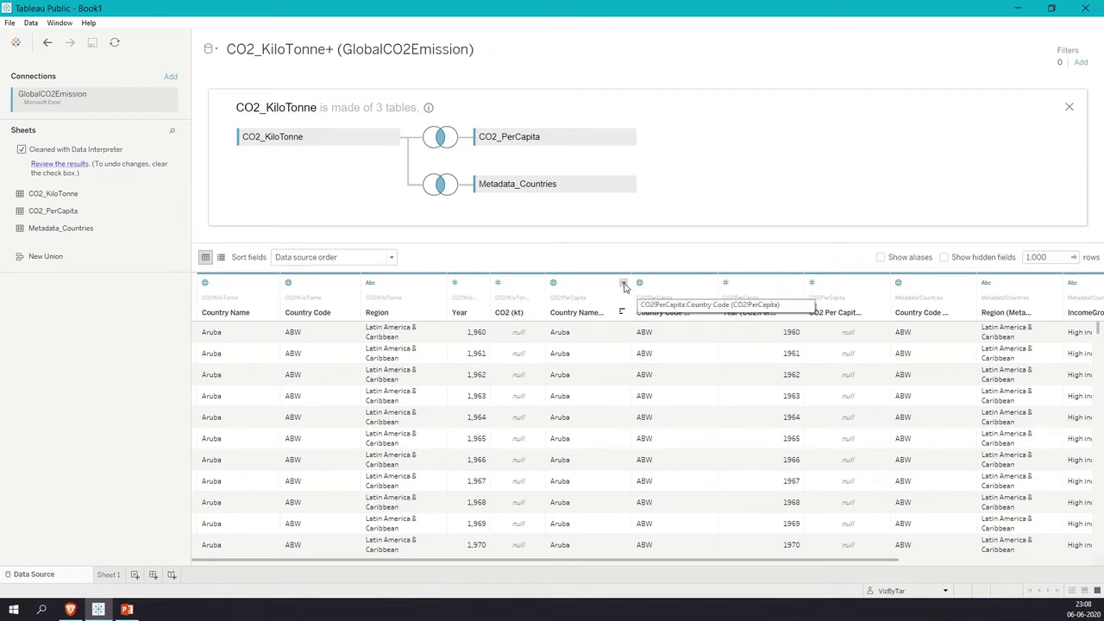
- Hide the duplicate Country Name, Country Code and Year columns that come from the CO2_PerCapita table
click(624, 284)
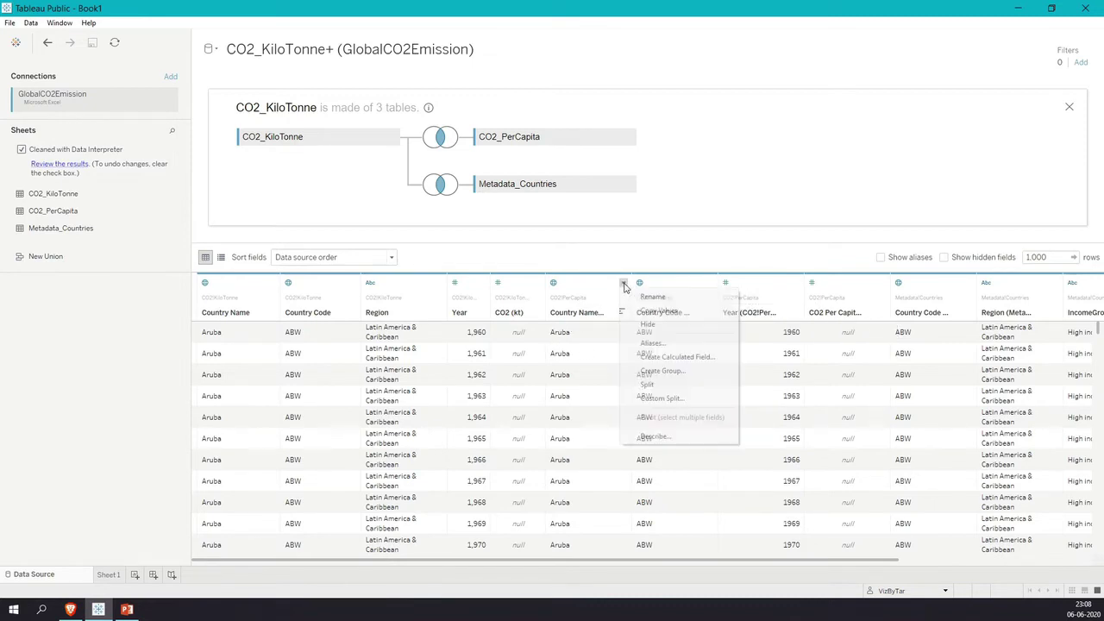
click(663, 329)
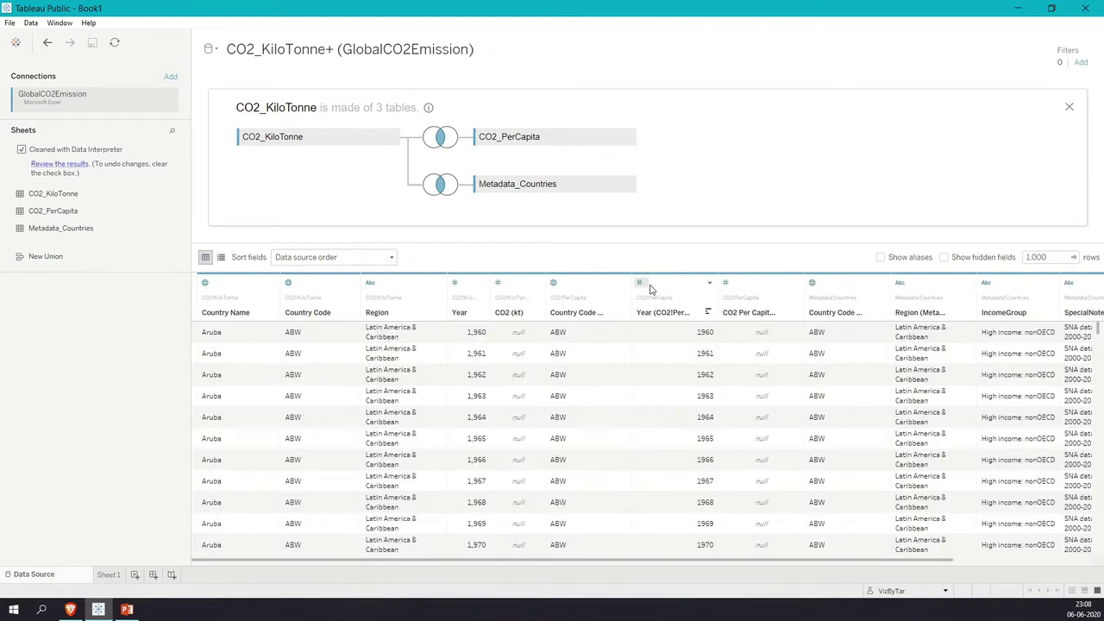
click(624, 284)
click(652, 321)
click(623, 284)
click(649, 331)
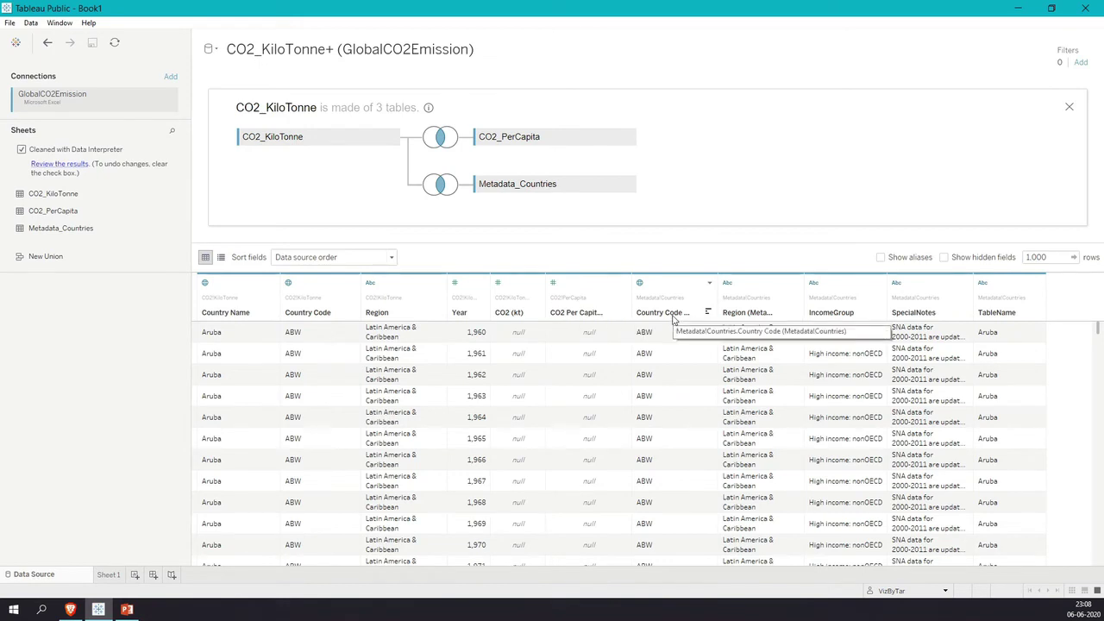
- Hide the Country Code, Region and TableName columns that come from the Metadata_Countries table
click(709, 282)
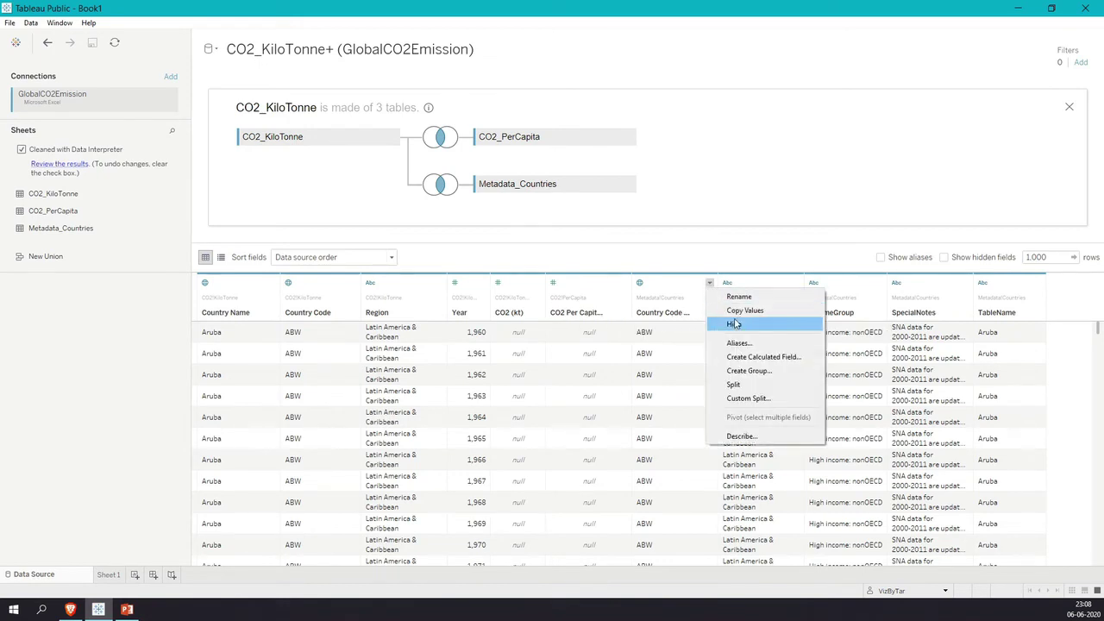
click(692, 332)
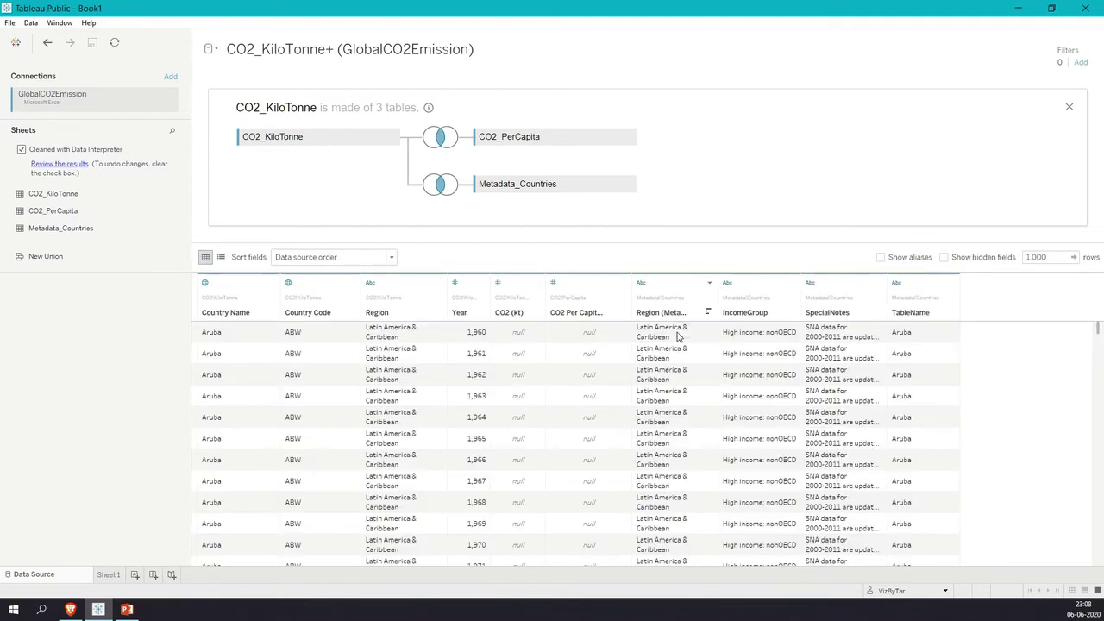
click(710, 283)
click(735, 324)
click(865, 283)
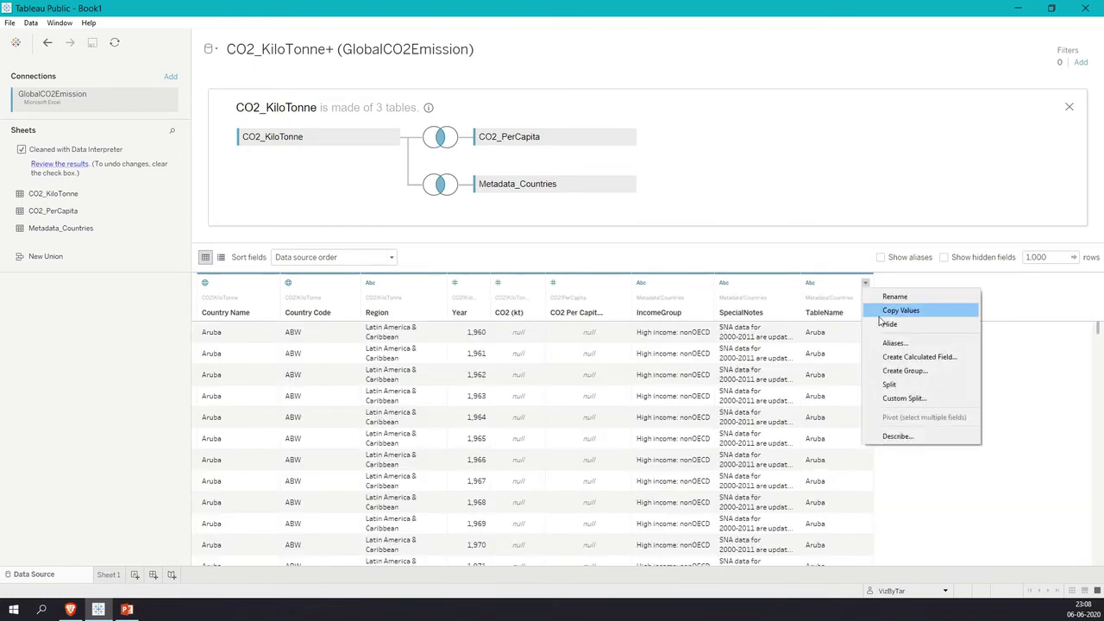
click(893, 328)
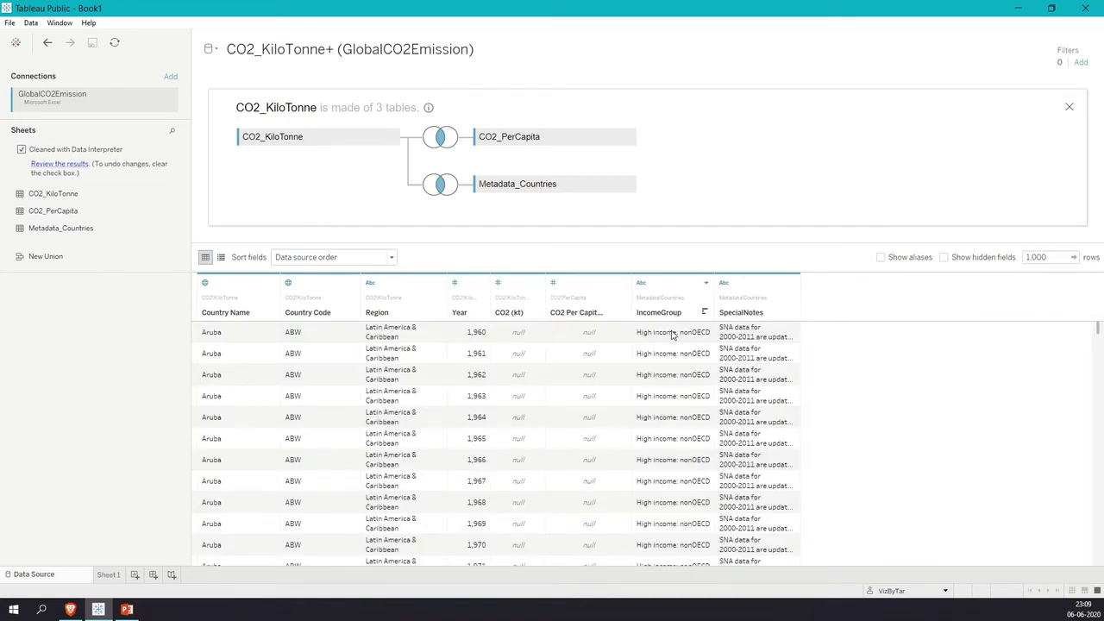
- Edit the IncomeGroup aliases, setting the nonOECD member to "High Income : Non OECE" and the OECD member to "High Income: OECD"
click(705, 283)
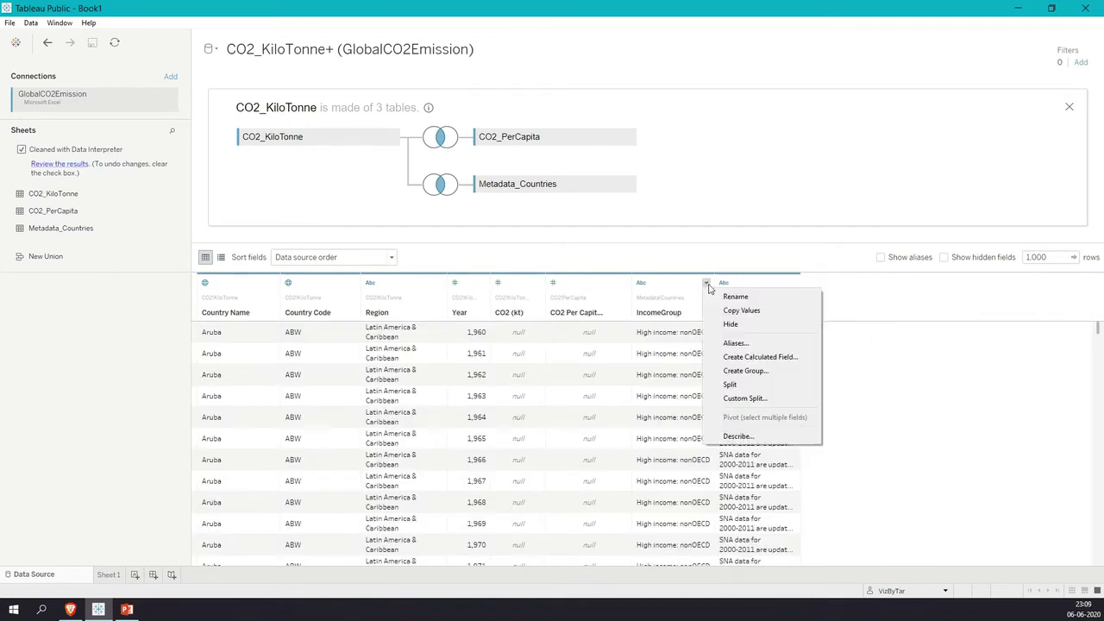
click(732, 345)
click(574, 249)
click(630, 248)
text(High )
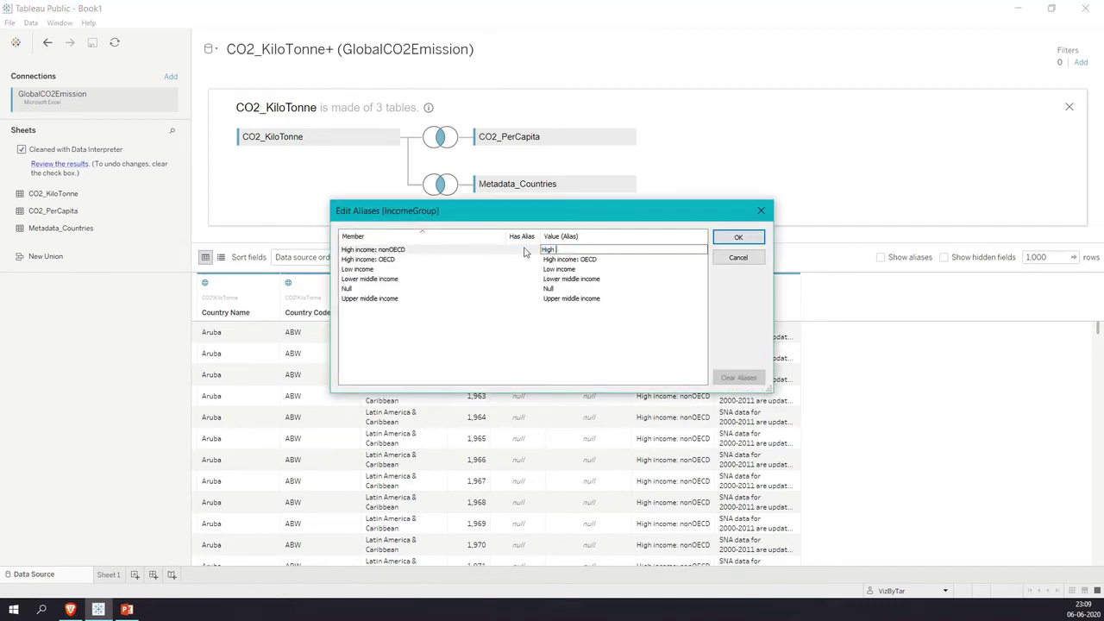
text(Income : Non OECE)
click(589, 261)
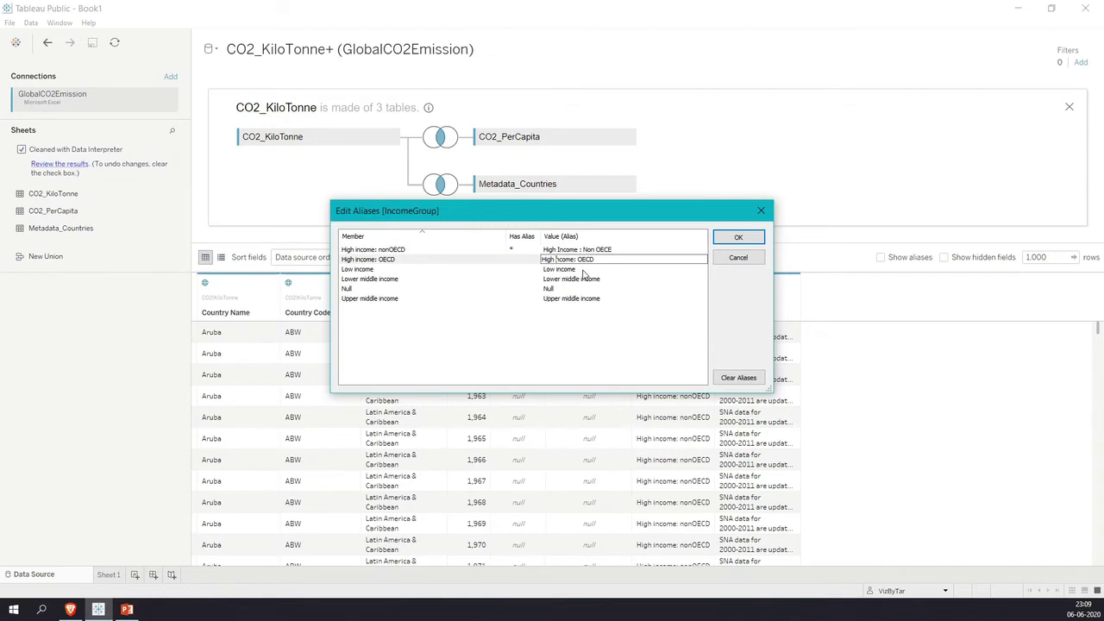
key(BackSpace)
text(I)
- Set the remaining IncomeGroup aliases to Low Income, Lower Middle Income, Not Available for Null, and Upper Middle Income, and apply them
double_click(563, 269)
click(558, 269)
key(BackSpace)
text(I)
click(604, 278)
text(Lower Middle Income)
click(601, 289)
text(Not Available)
click(601, 299)
text(Upper Middle Income)
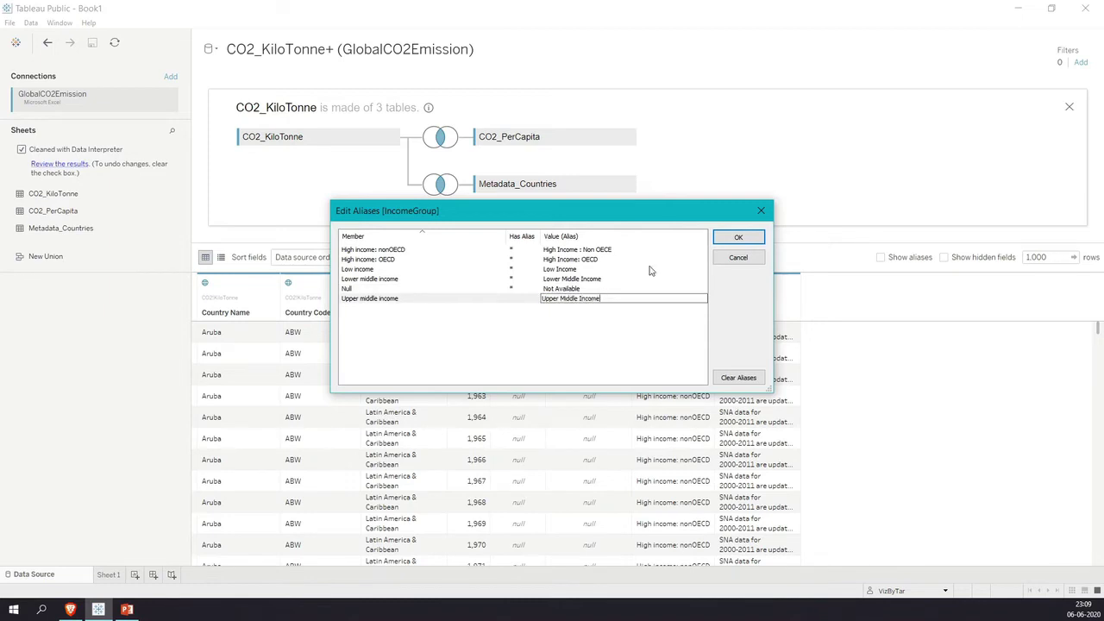
click(739, 237)
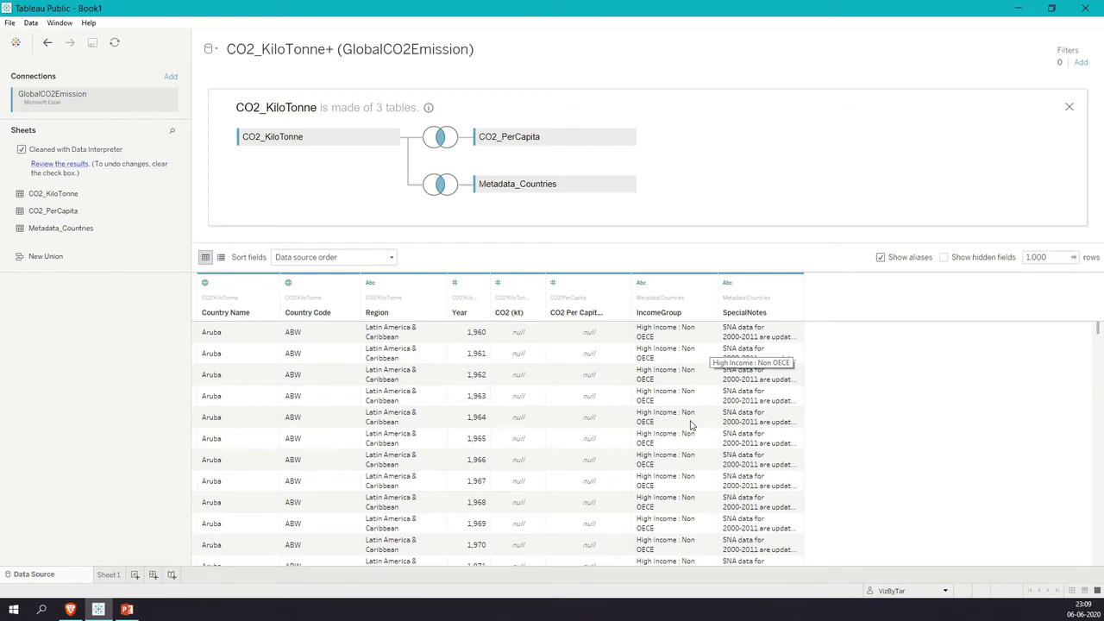
- Open the Sheet 1 worksheet with the joined data source's fields
click(109, 575)
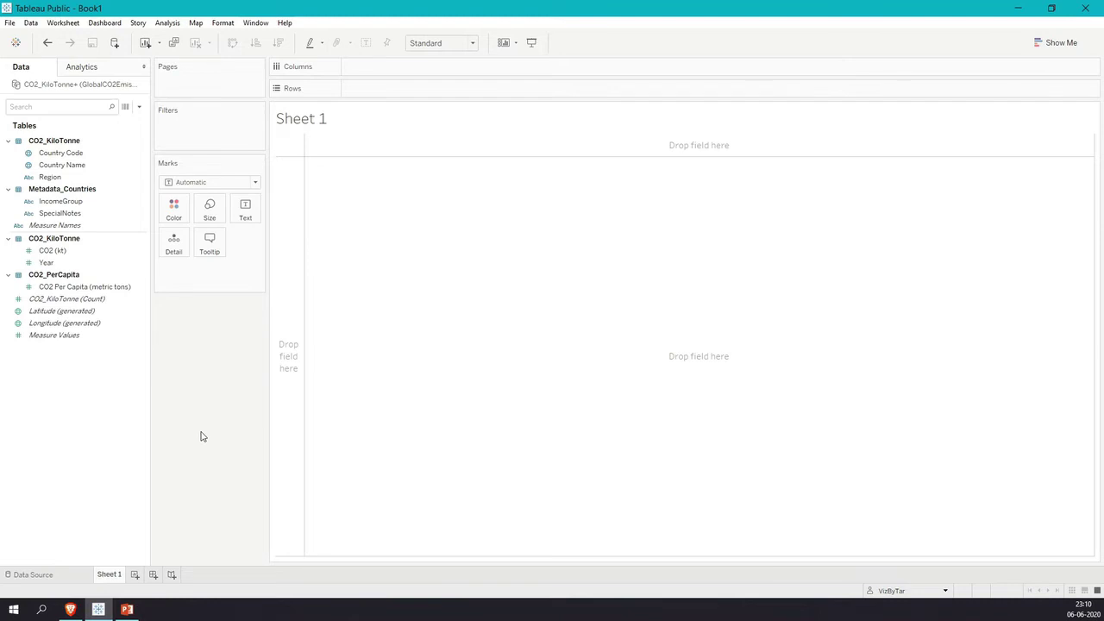
- Build a horizontal bar chart with Country Name on the rows and the sum of CO2 (kt) on the columns
drag(78, 165, 425, 91)
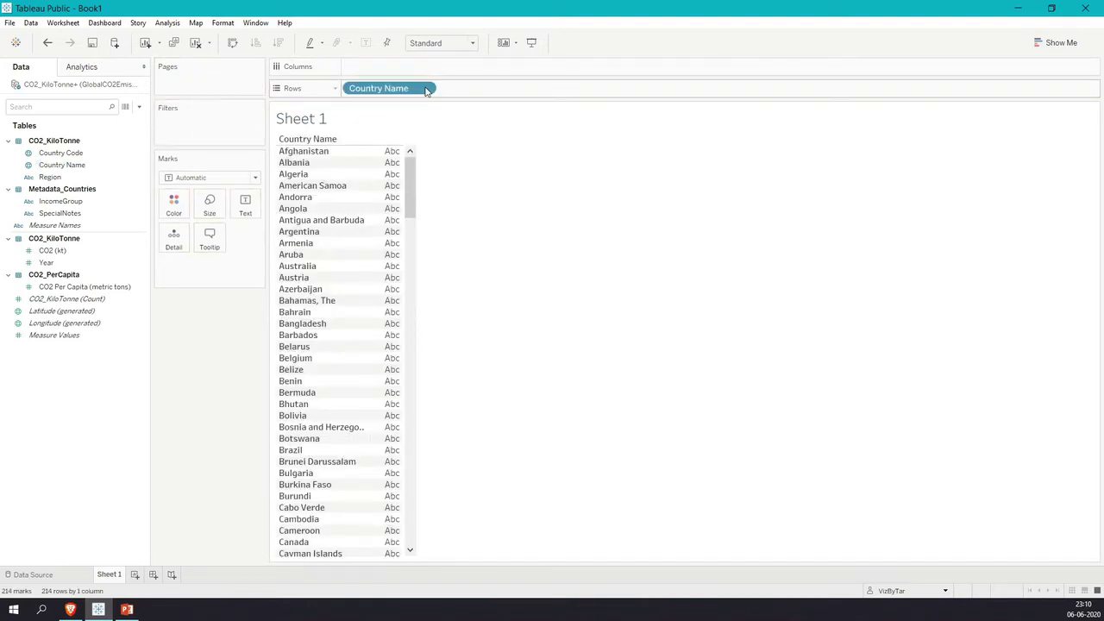
click(89, 250)
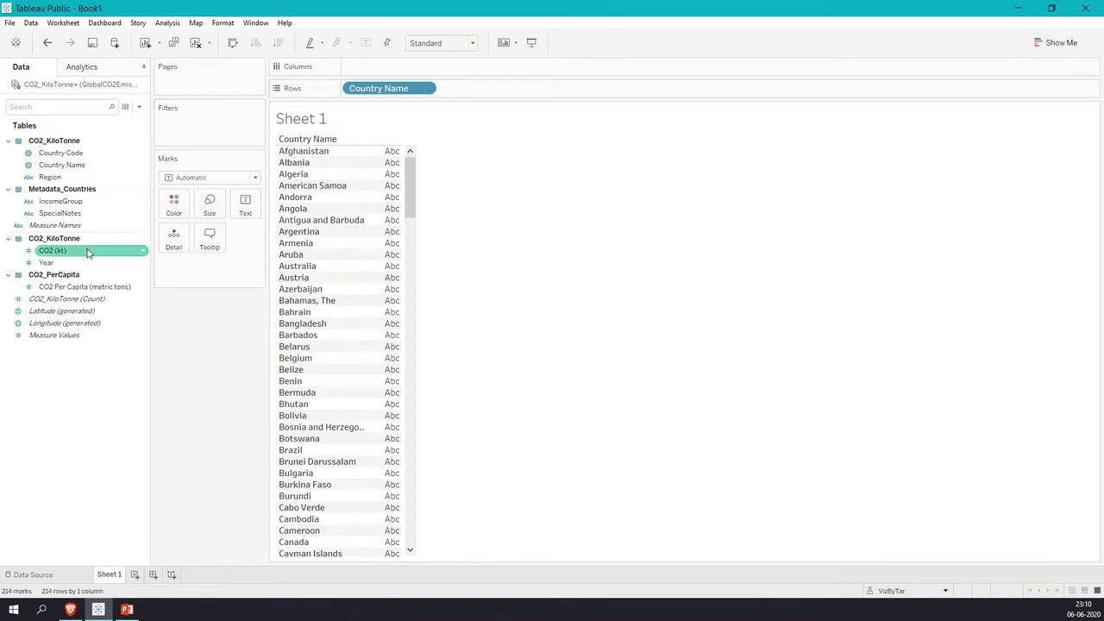
drag(87, 253, 461, 71)
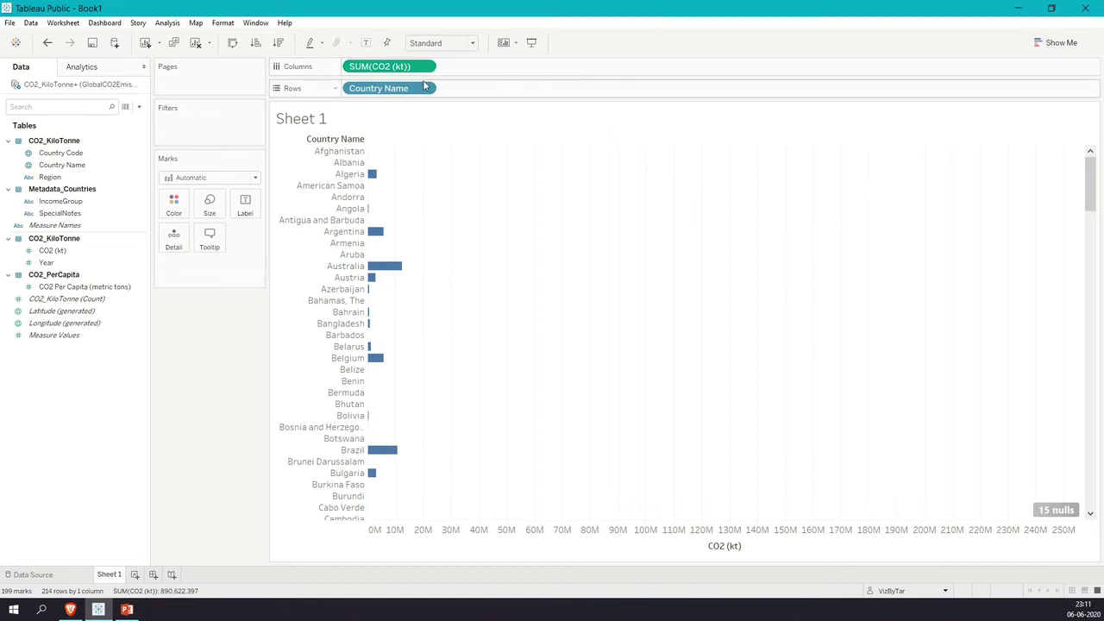
- Sort the Country Name rows by field in descending order of the sum of CO2 (kt)
click(426, 88)
click(402, 155)
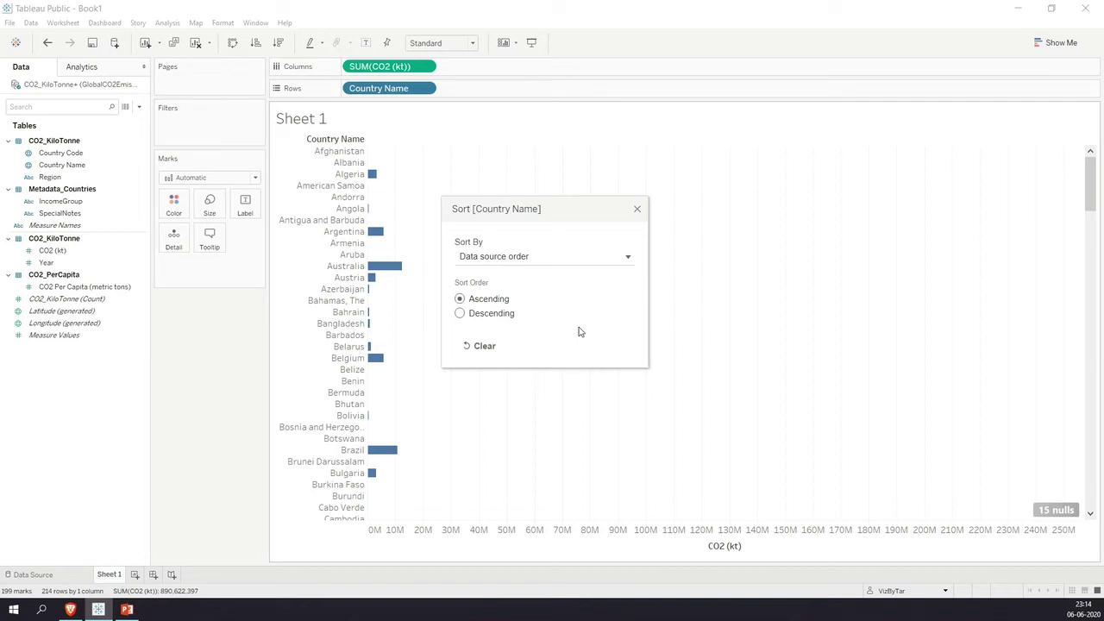
click(507, 257)
click(483, 288)
click(493, 313)
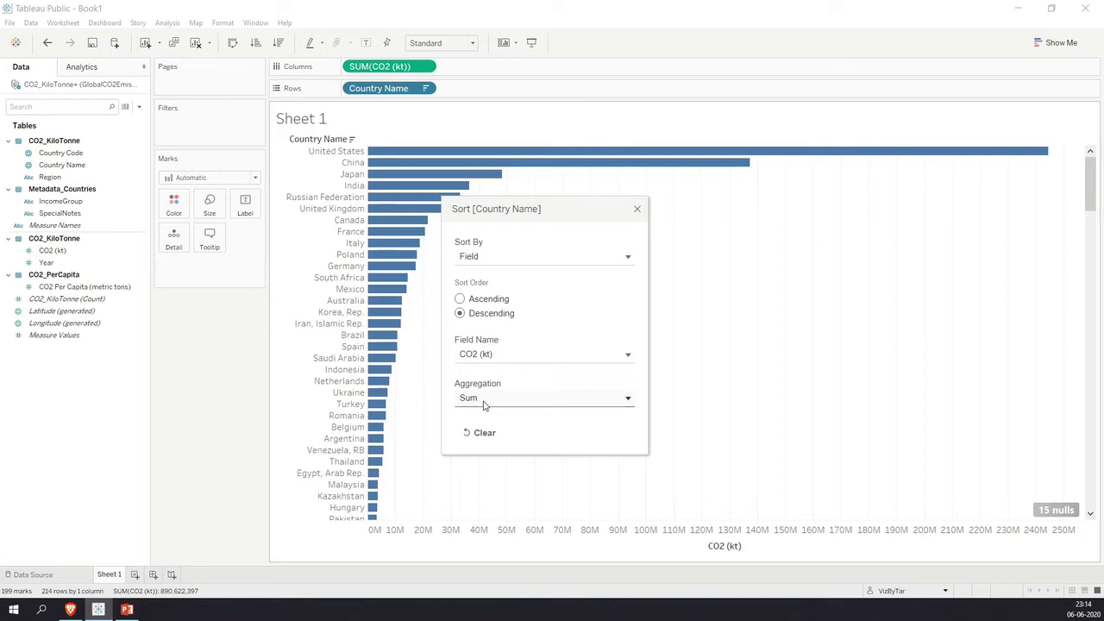
click(641, 209)
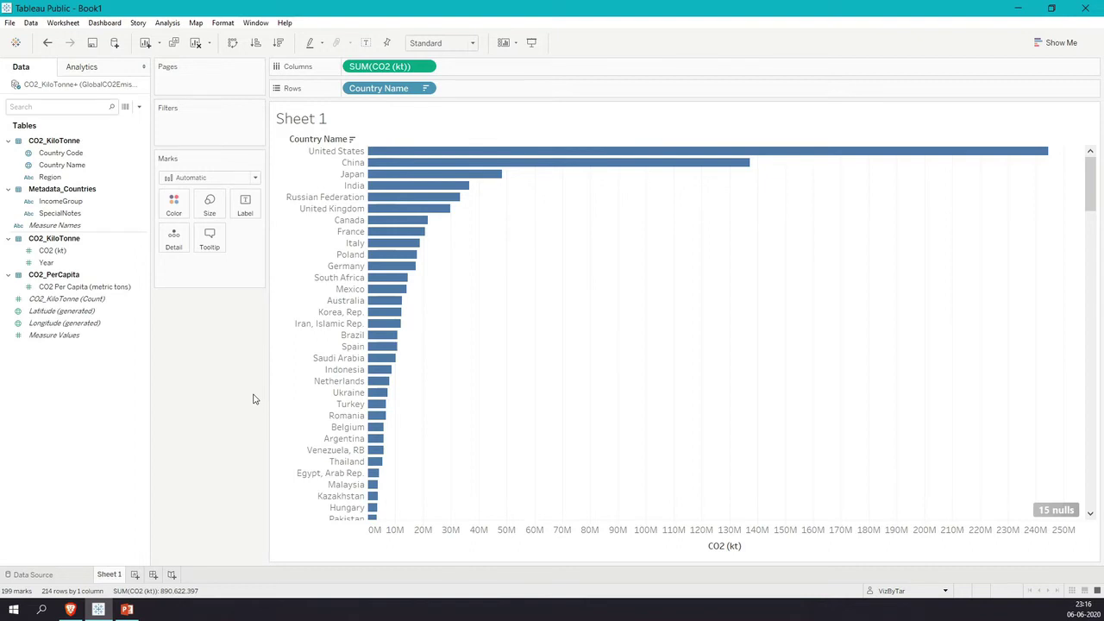
- Filter Country Name to the top 12 by the sum of CO2 (kt)
click(73, 167)
drag(73, 166, 197, 125)
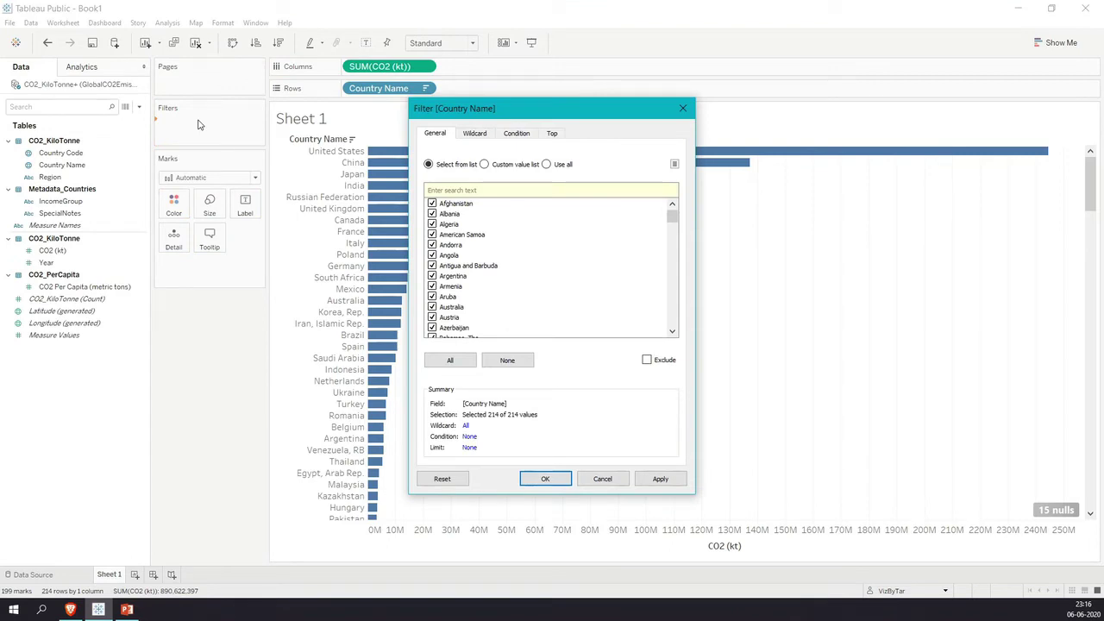
click(485, 137)
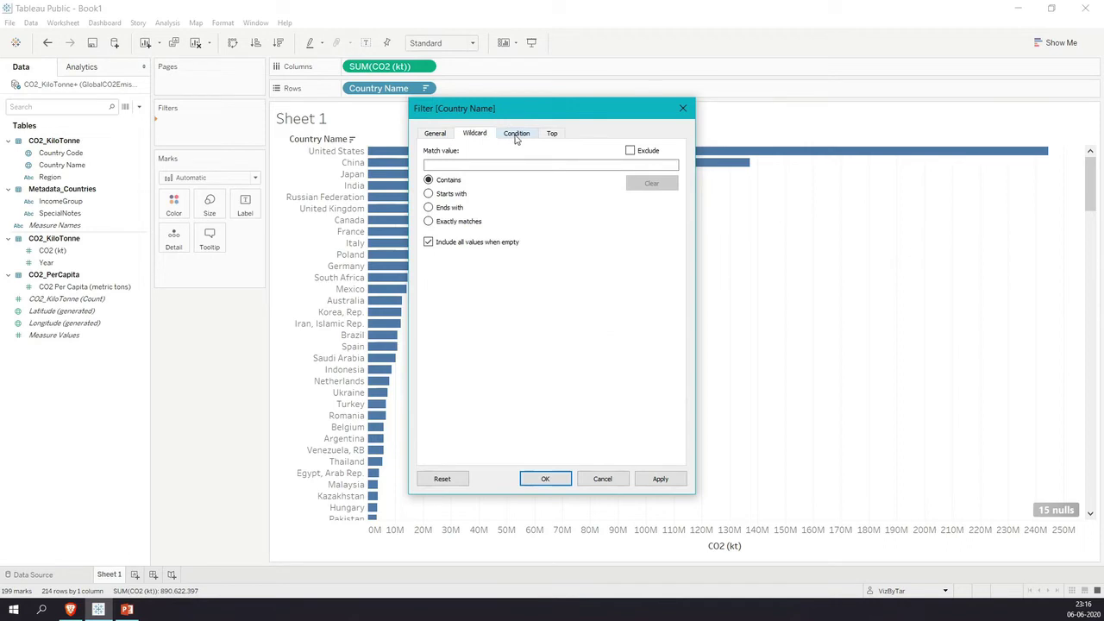
click(515, 136)
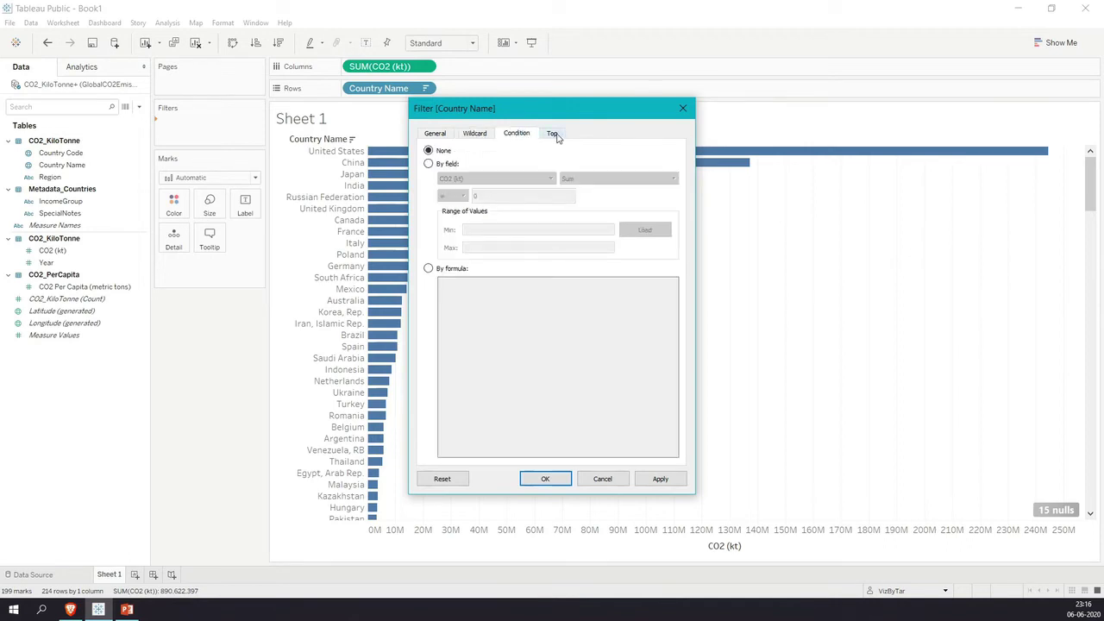
click(556, 136)
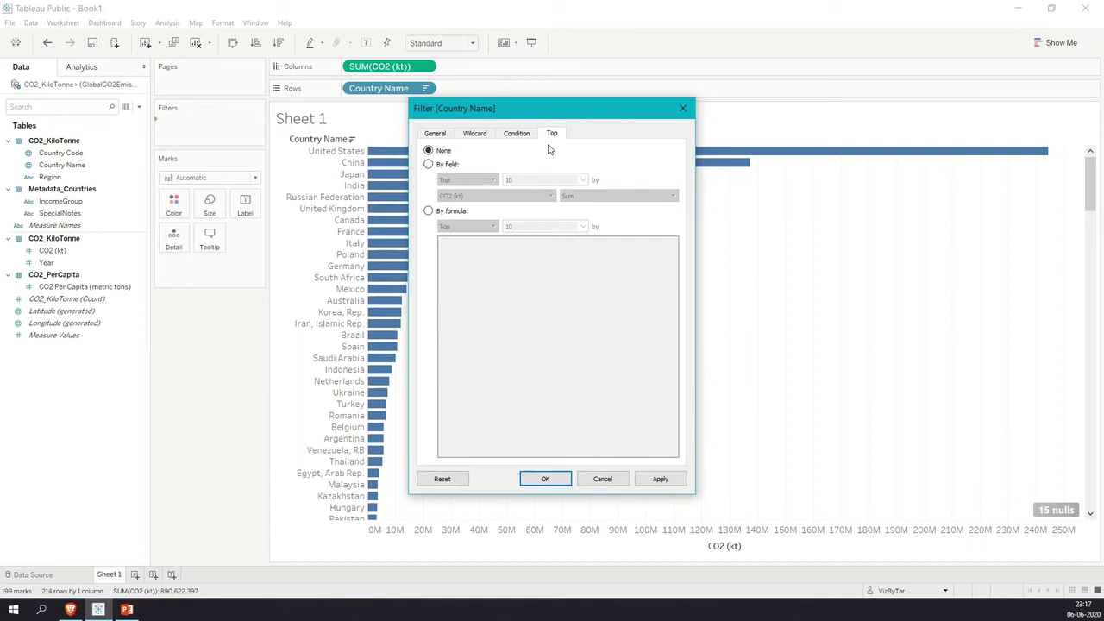
click(429, 165)
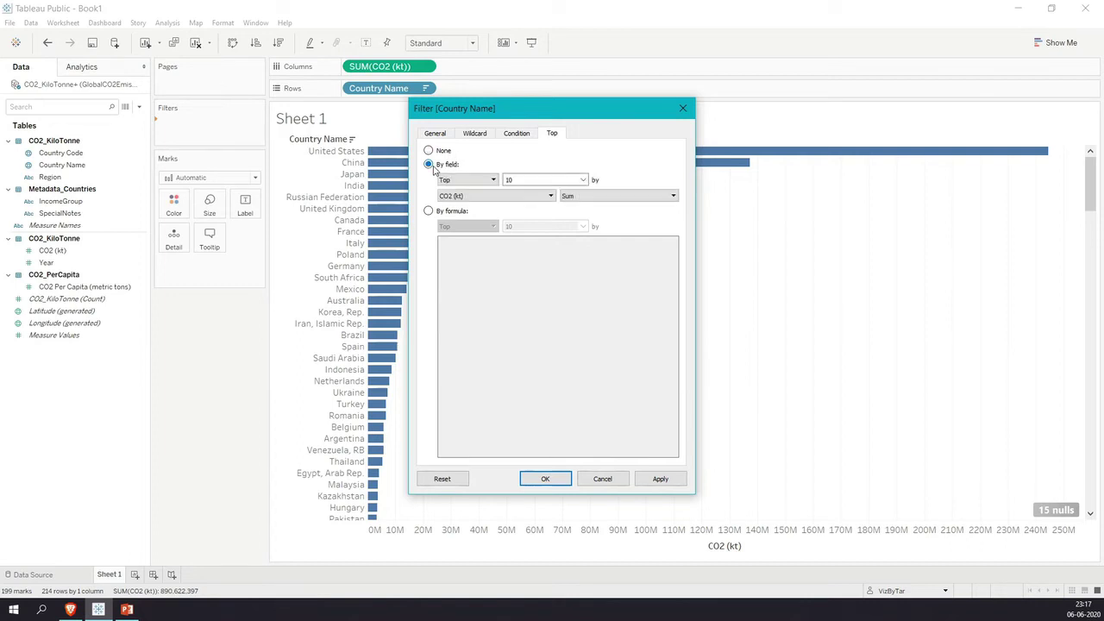
click(529, 179)
text(12)
click(666, 480)
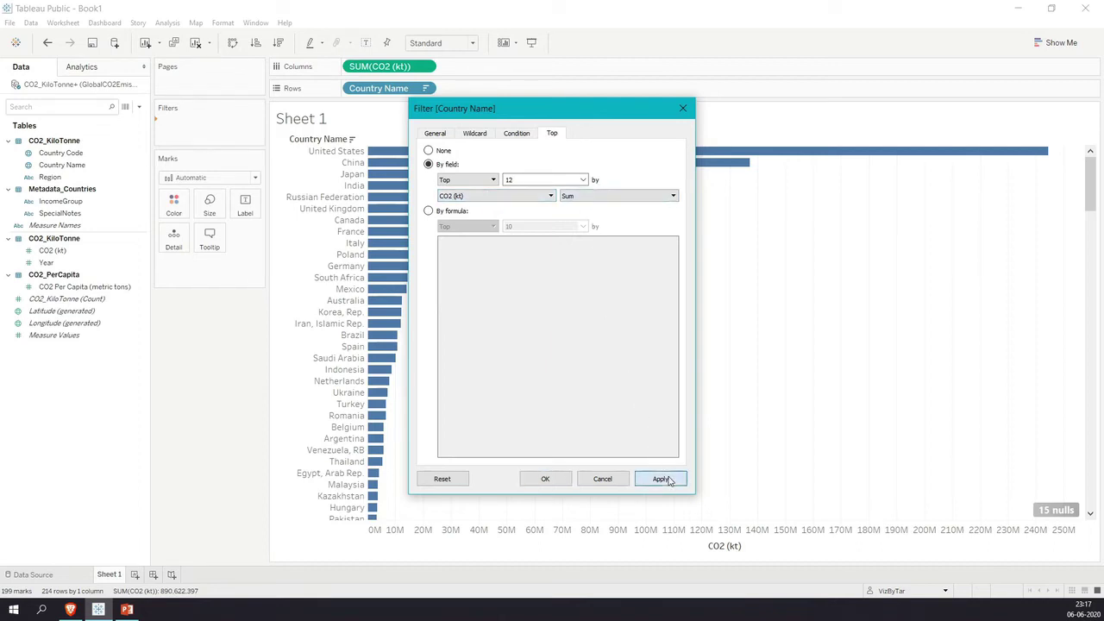
click(545, 479)
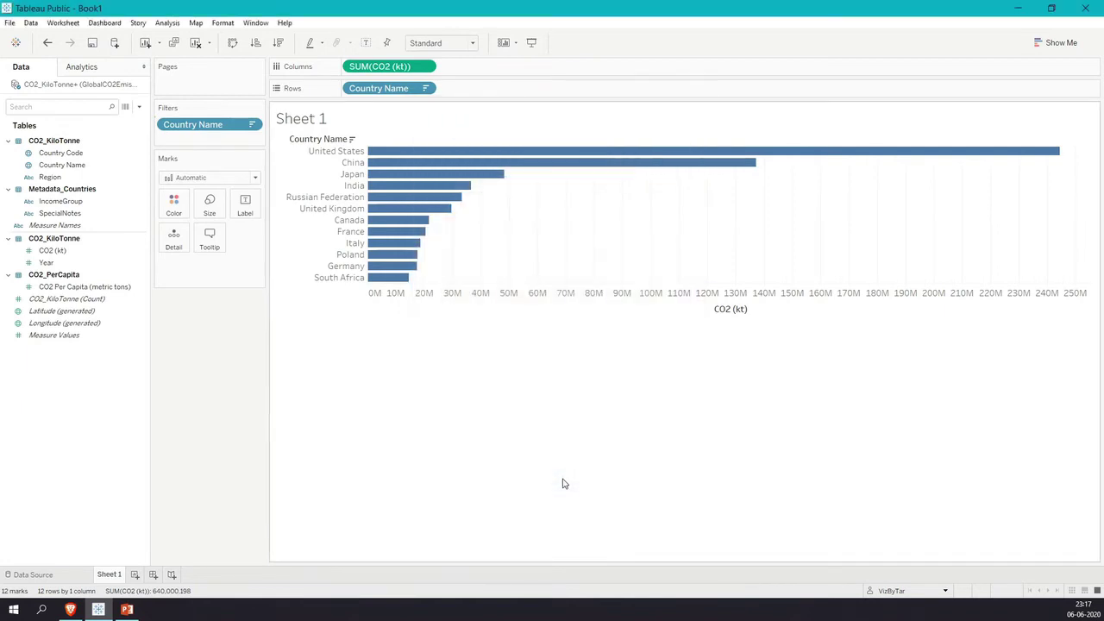
- Replace the sheet name in the chart title with "Who are the top countries contributing to CO2 emissions?"
mouse_move(509, 175)
double_click(349, 120)
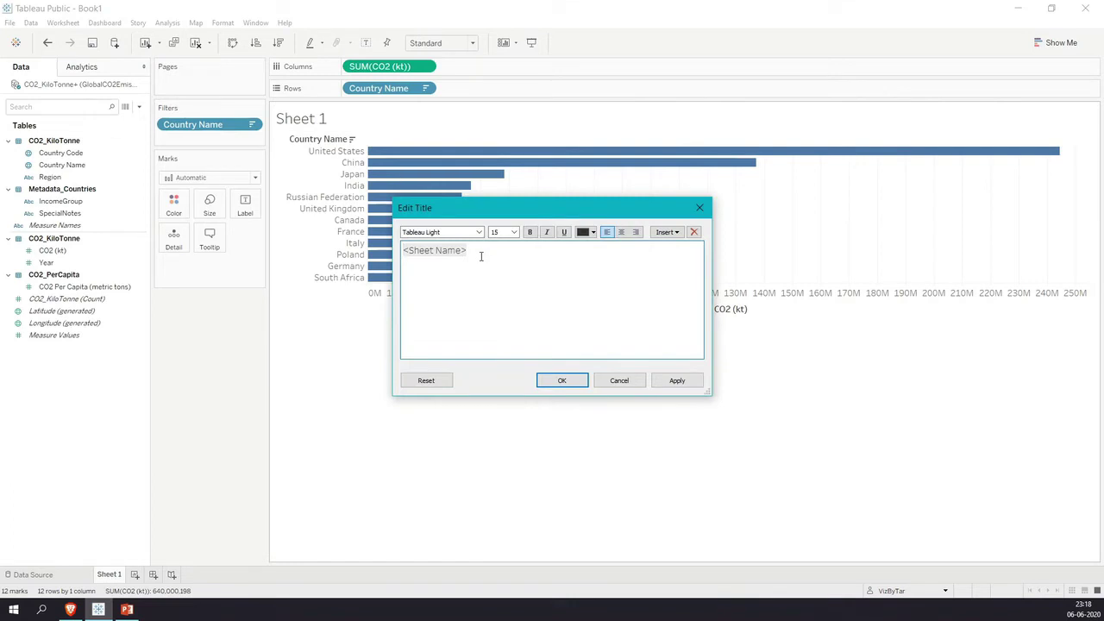
drag(481, 256, 389, 255)
key(BackSpace)
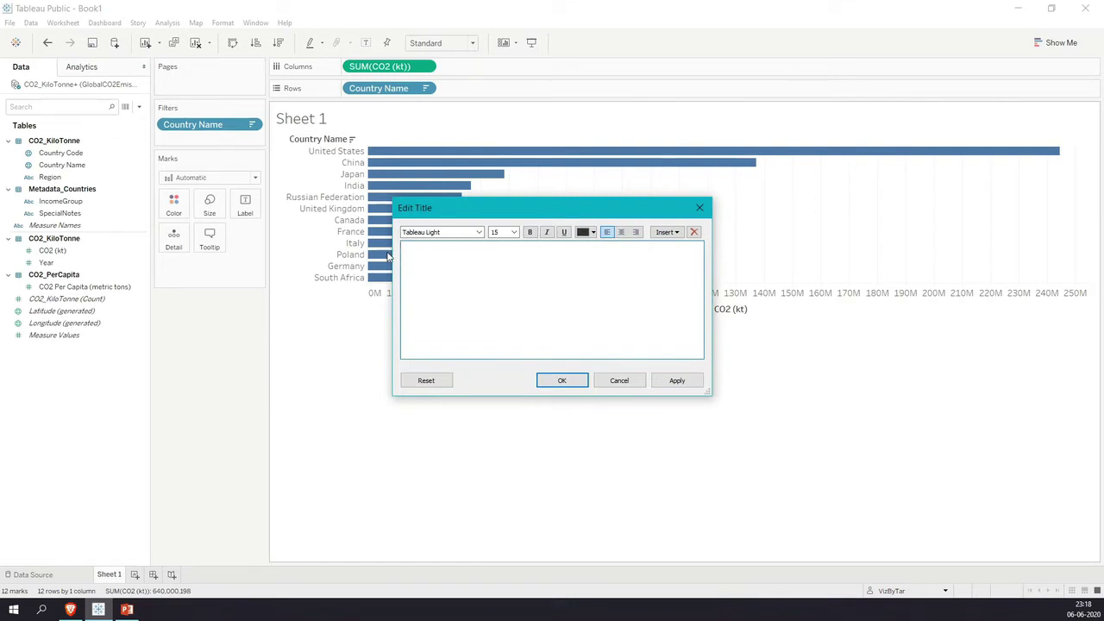
text(Who are the top countries contributing)
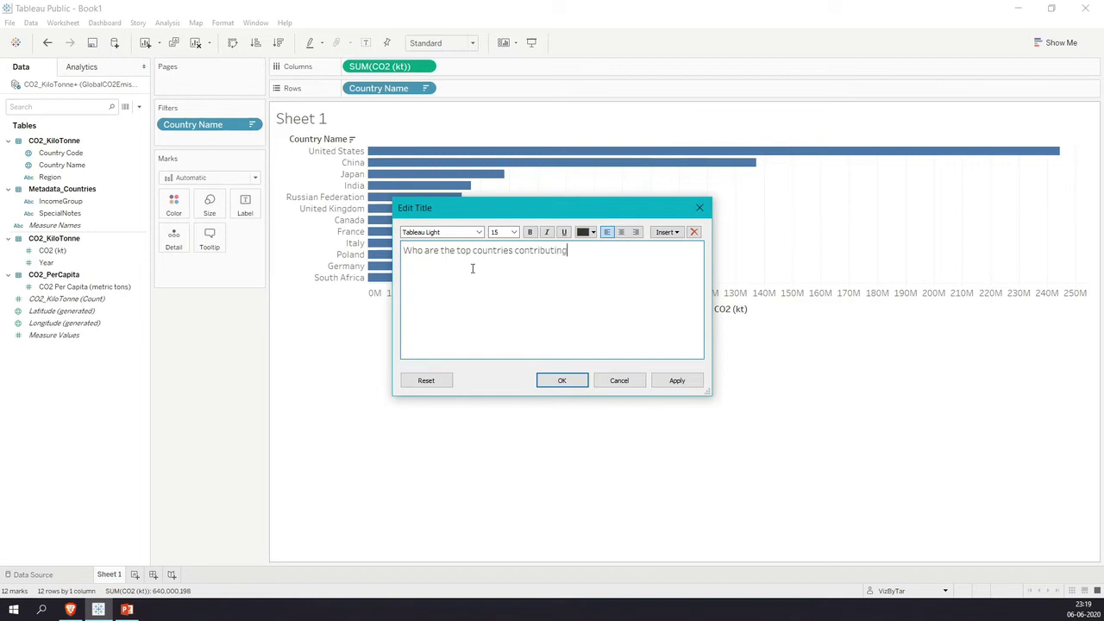
text( to CO2 emissions?)
drag(665, 252, 405, 250)
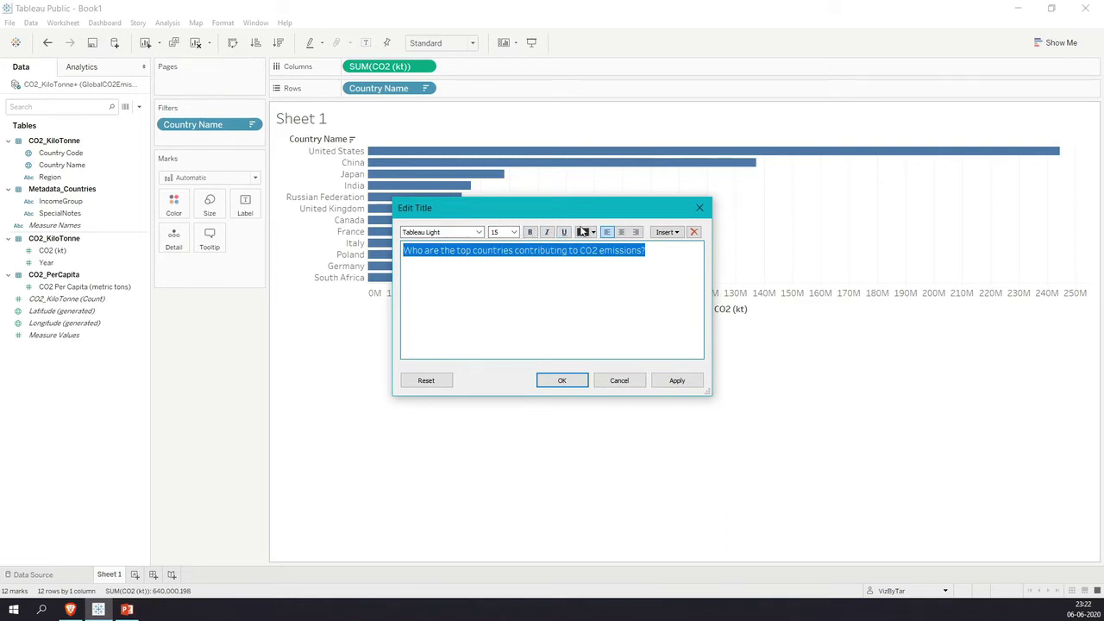
click(677, 380)
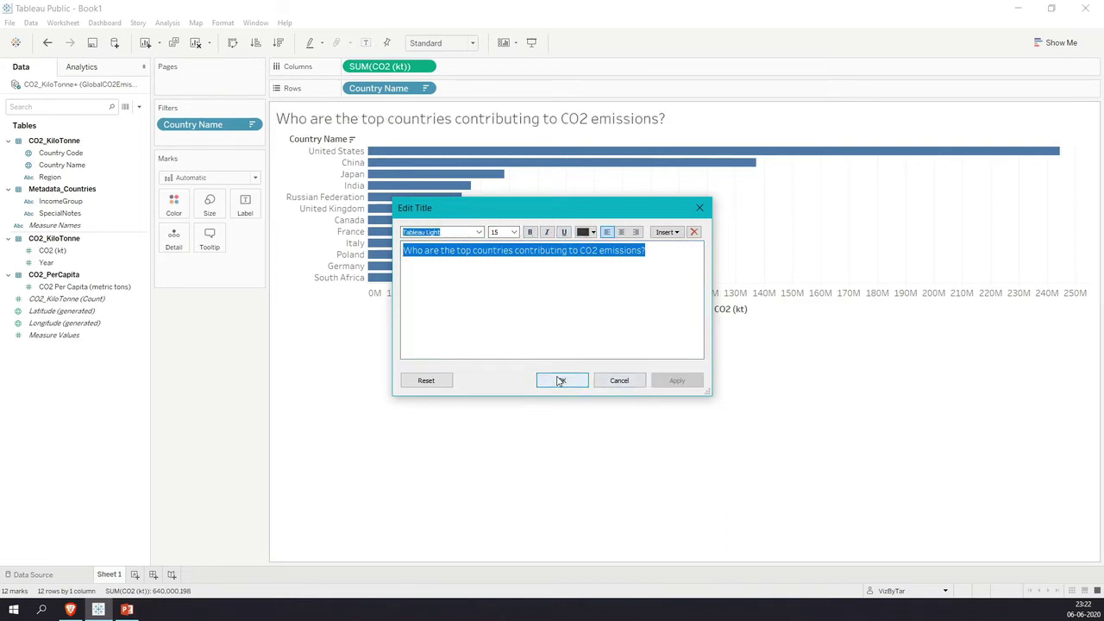
click(561, 382)
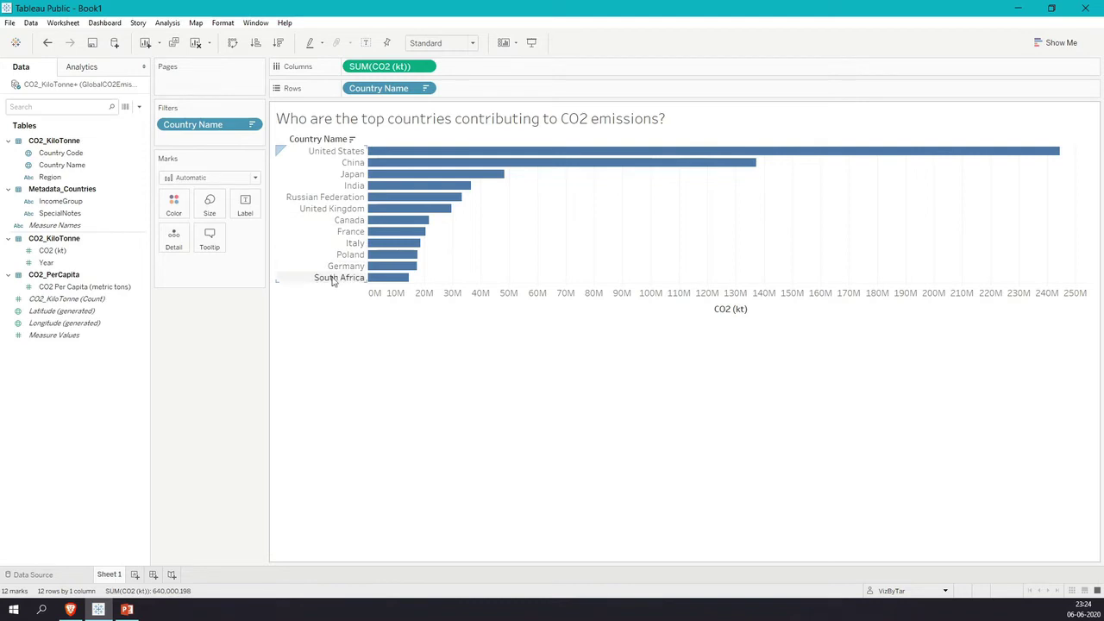
- Format the country name headers with left horizontal and middle vertical alignment
right_click(352, 192)
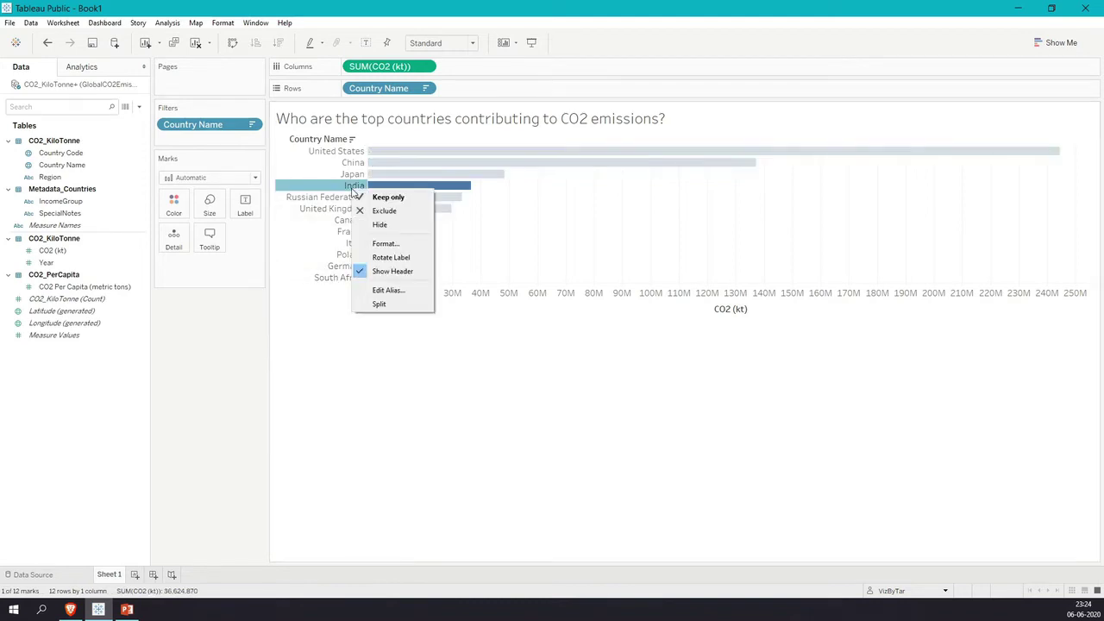
click(385, 243)
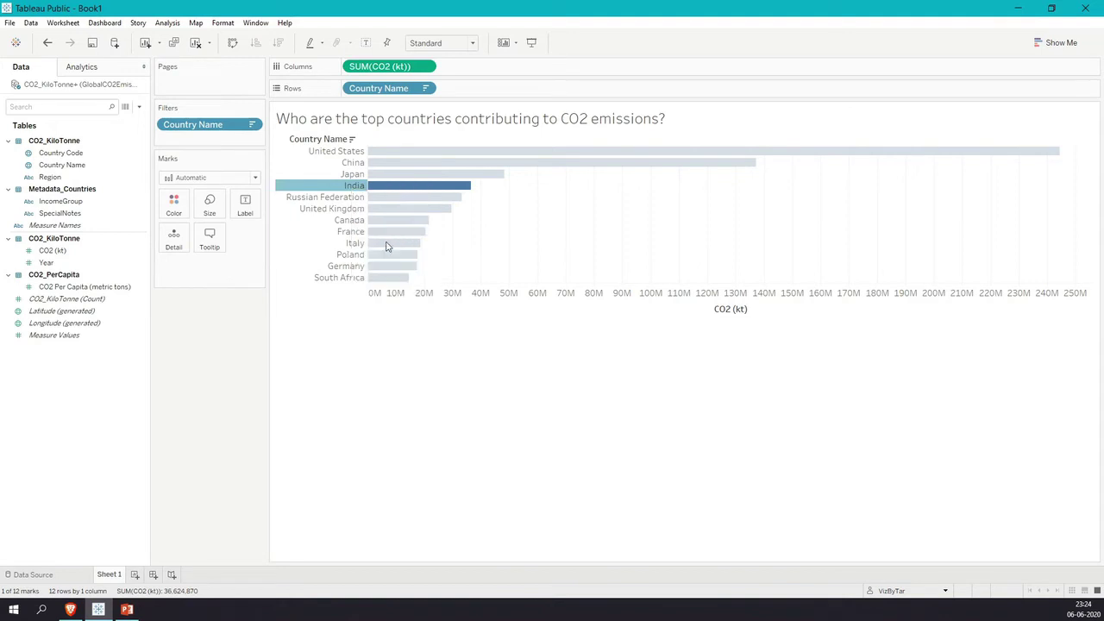
click(129, 162)
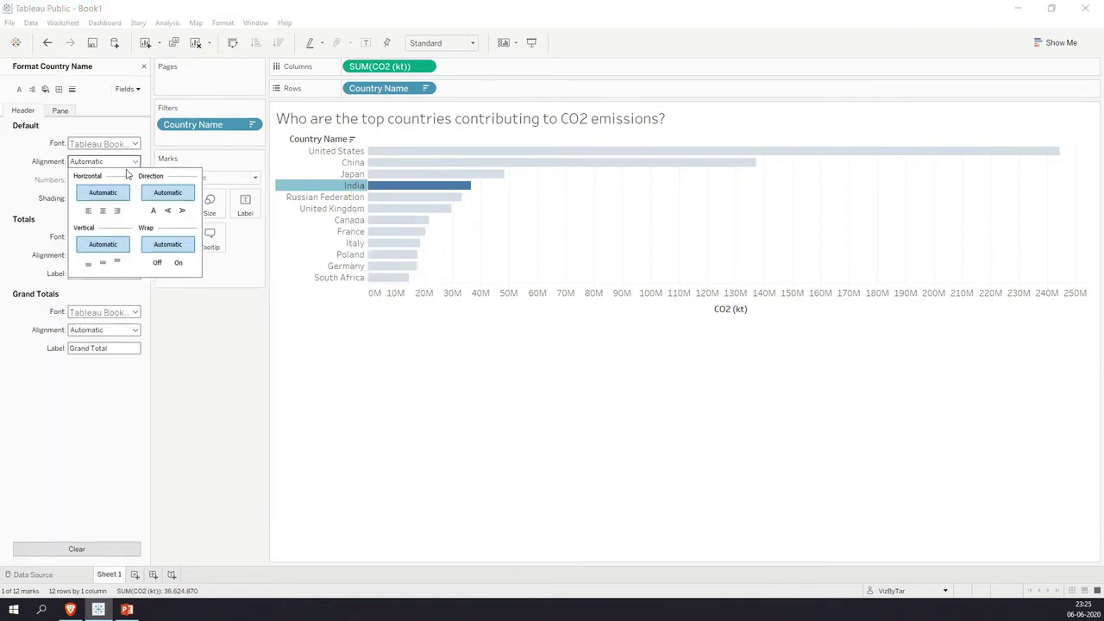
click(88, 211)
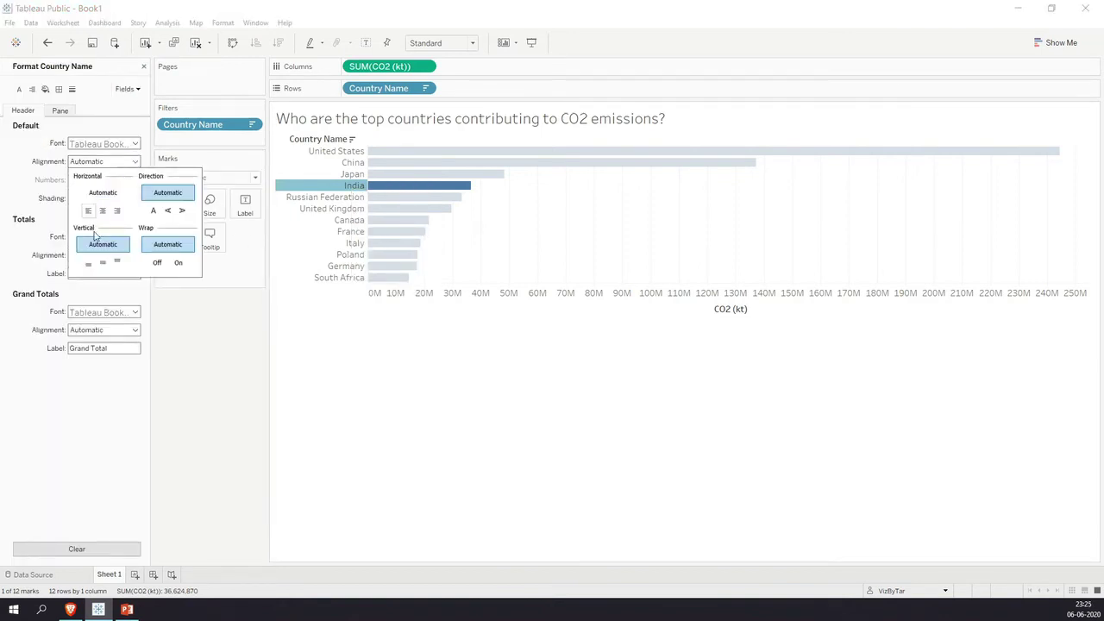
click(102, 264)
click(187, 335)
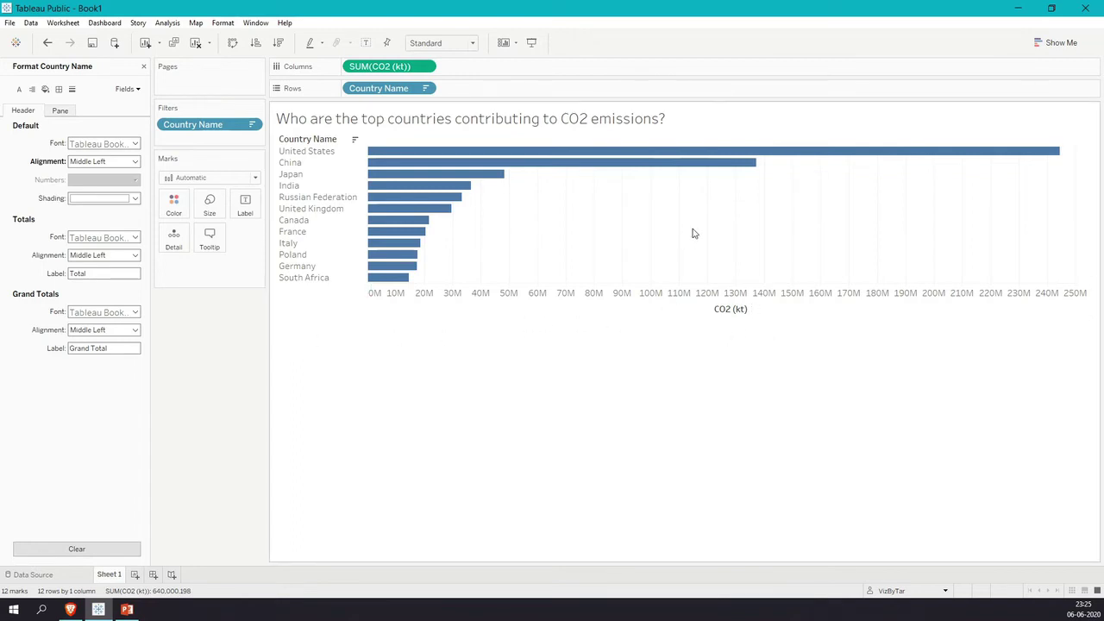
- Hide the CO2 (kt) axis header below the bars and close the formatting options
right_click(644, 307)
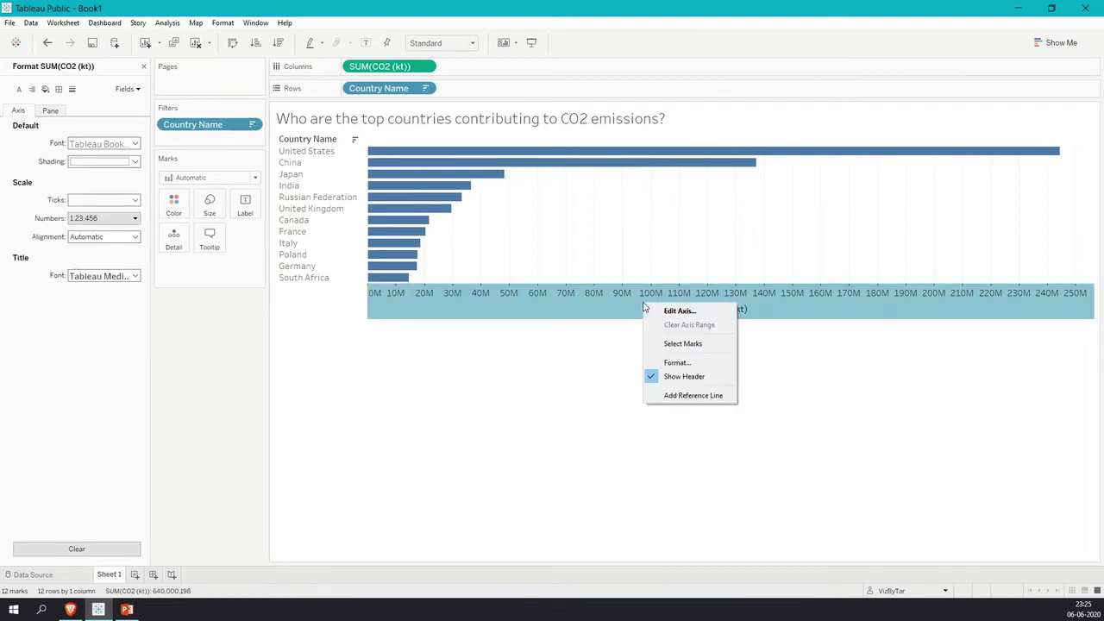
click(695, 377)
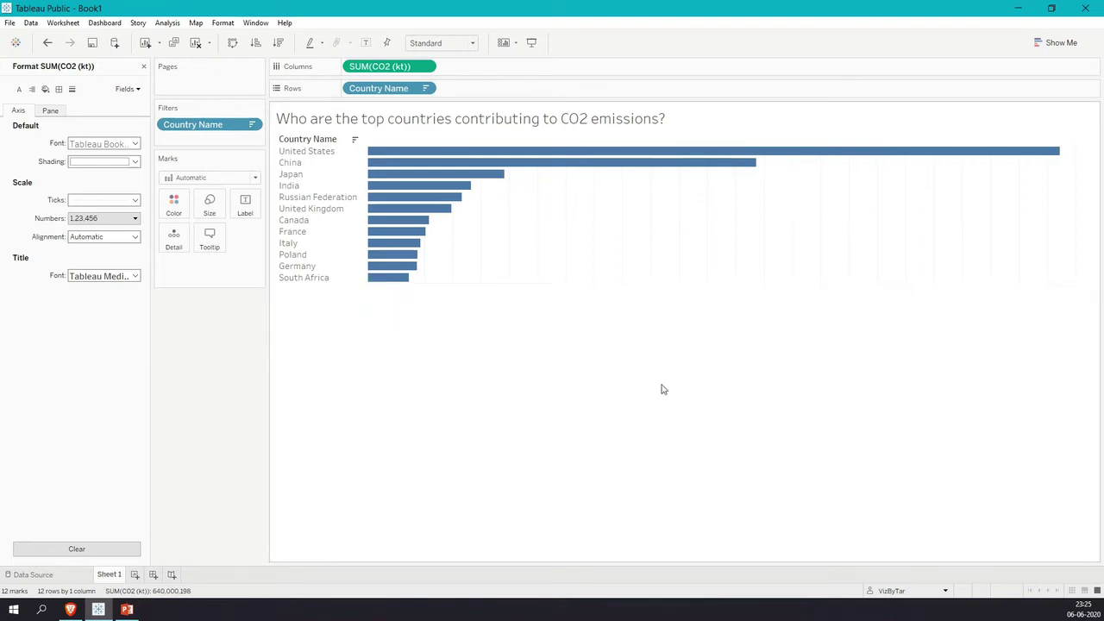
click(143, 68)
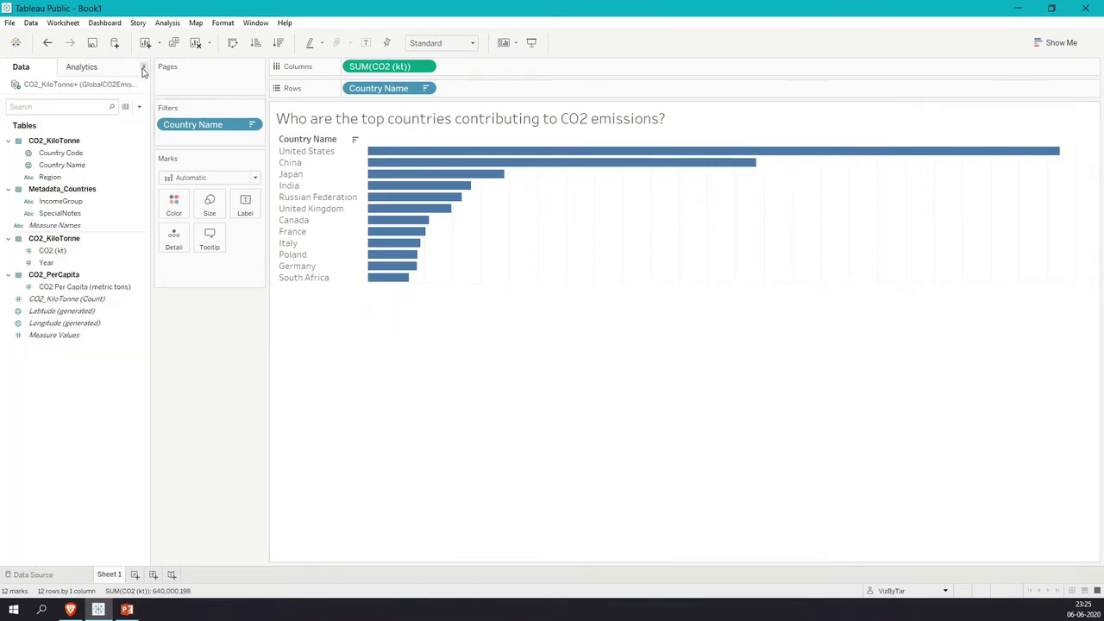
- Label the bars with the sum of CO2 (kt) and reduce the label text's font size
click(54, 251)
drag(62, 253, 250, 204)
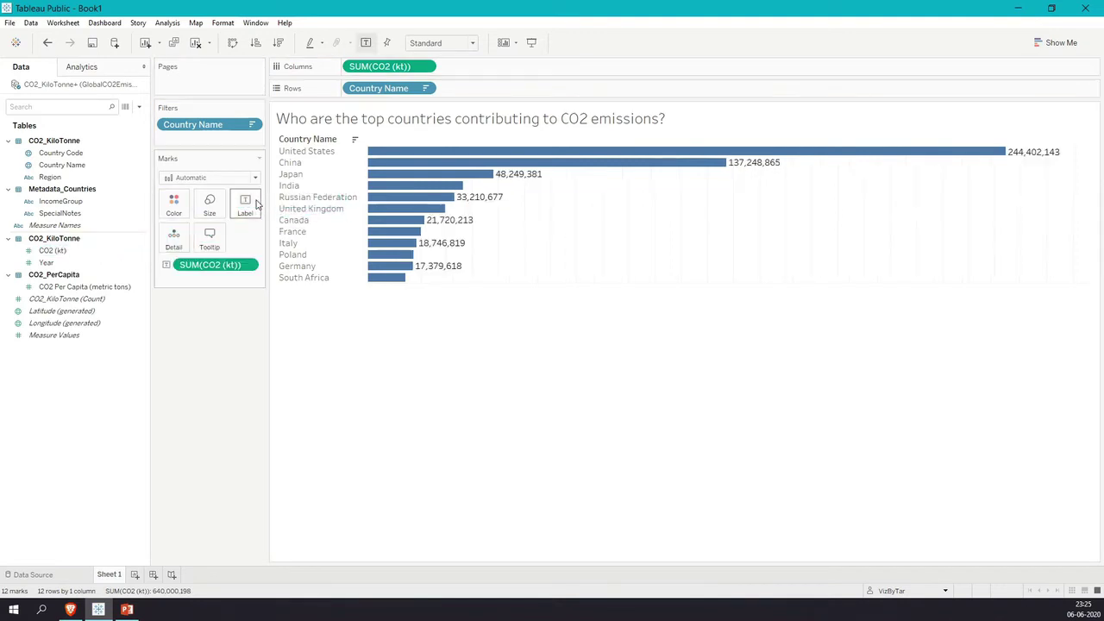
click(246, 204)
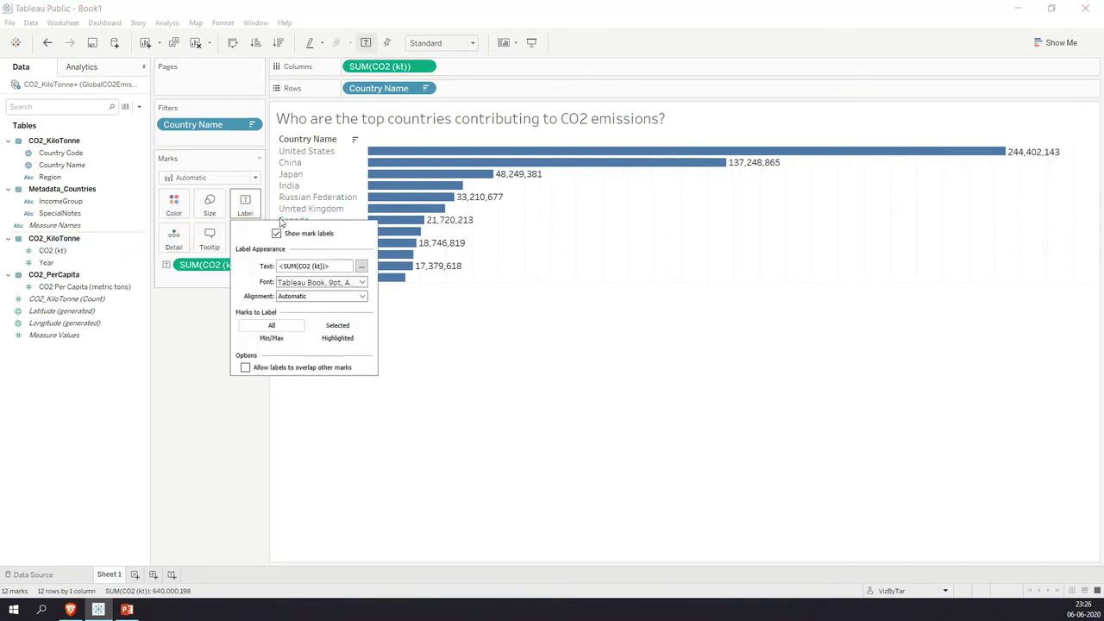
click(361, 266)
drag(593, 250, 504, 244)
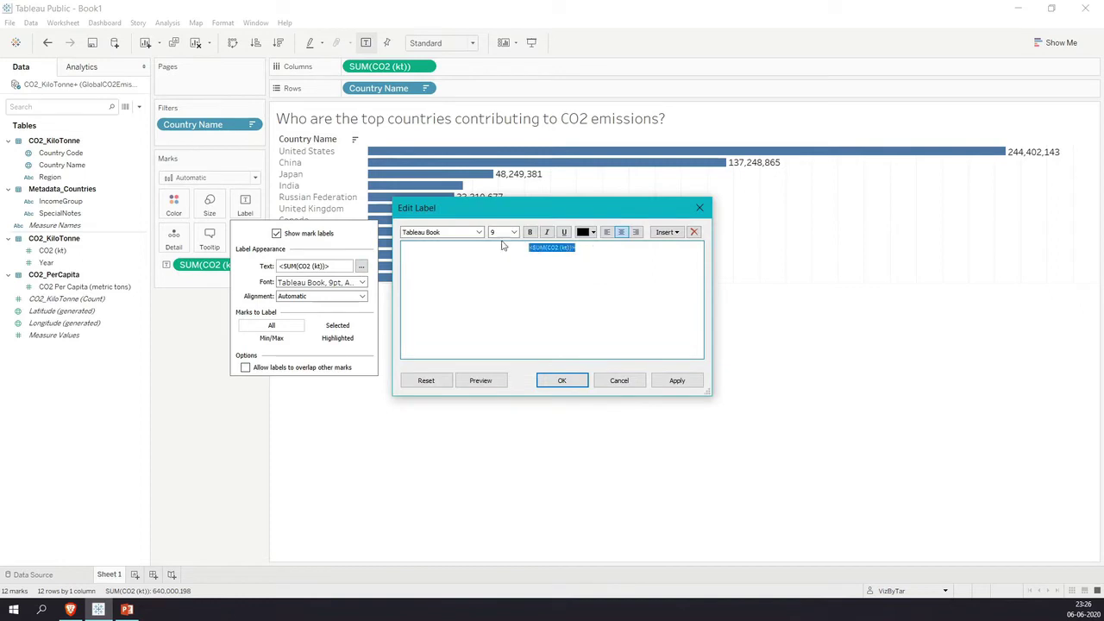
click(514, 232)
click(493, 241)
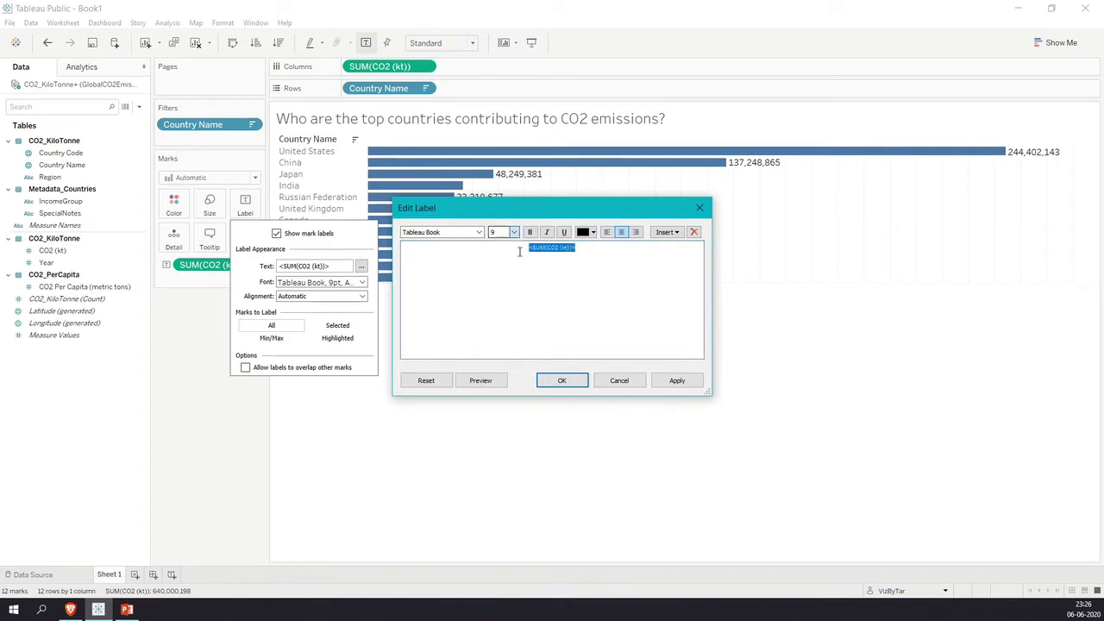
click(677, 380)
click(561, 380)
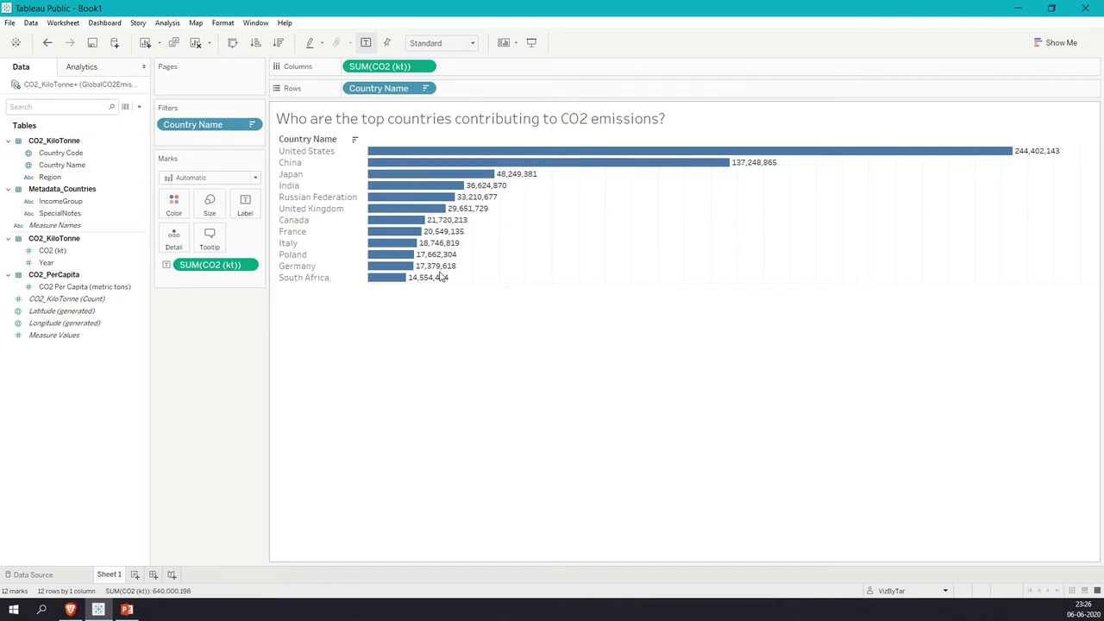
- Format the CO2 (kt) bar labels as custom numbers in Millions (M) and hide the field labels for rows
right_click(222, 264)
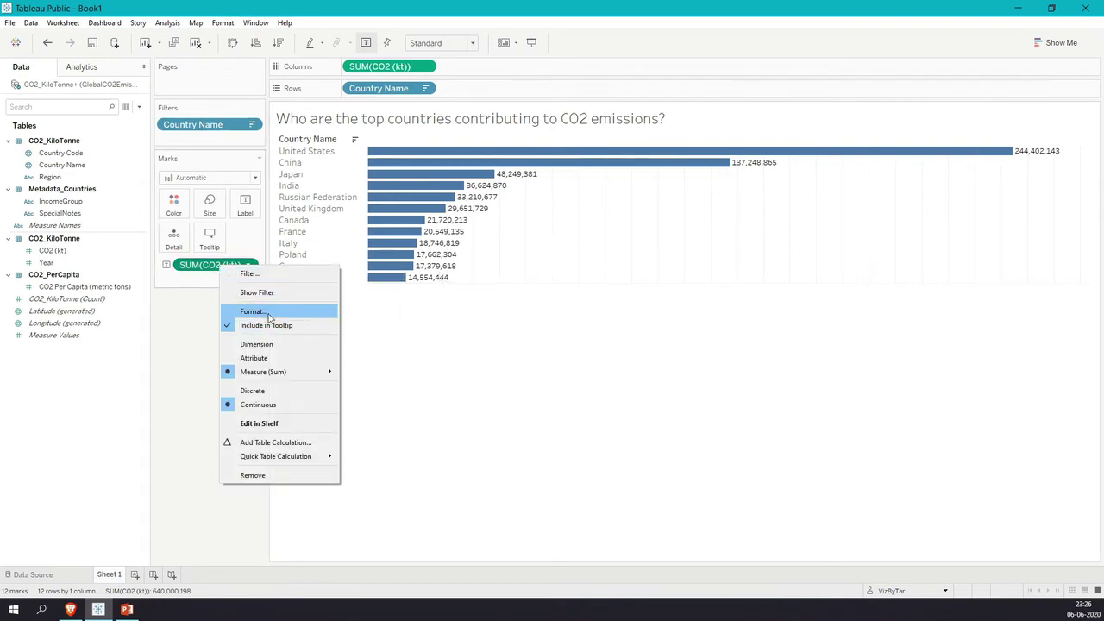
click(269, 316)
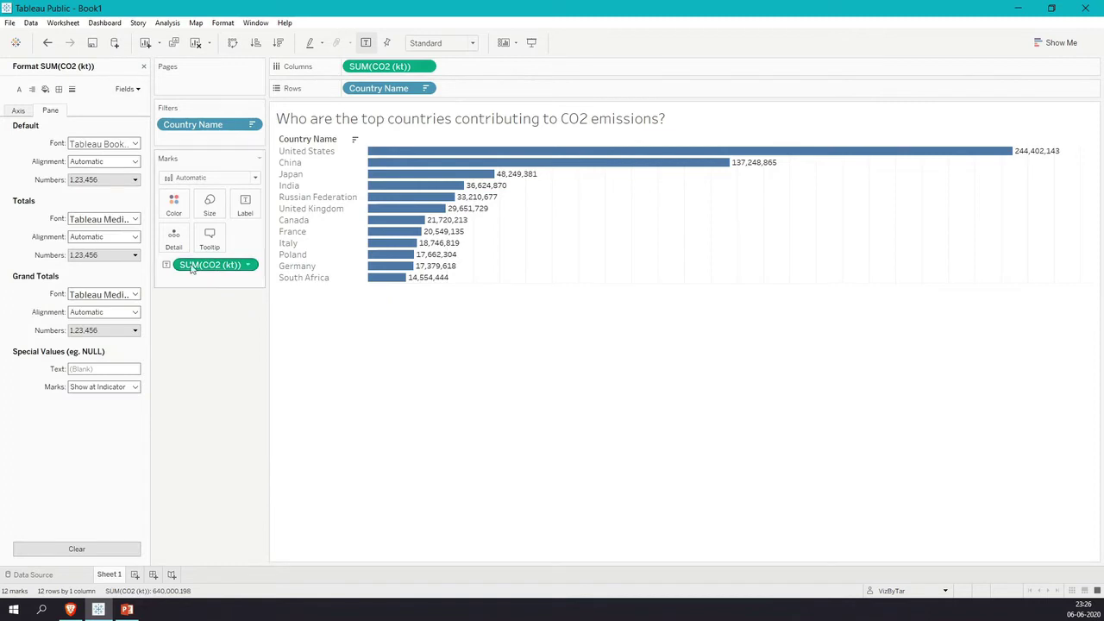
click(135, 179)
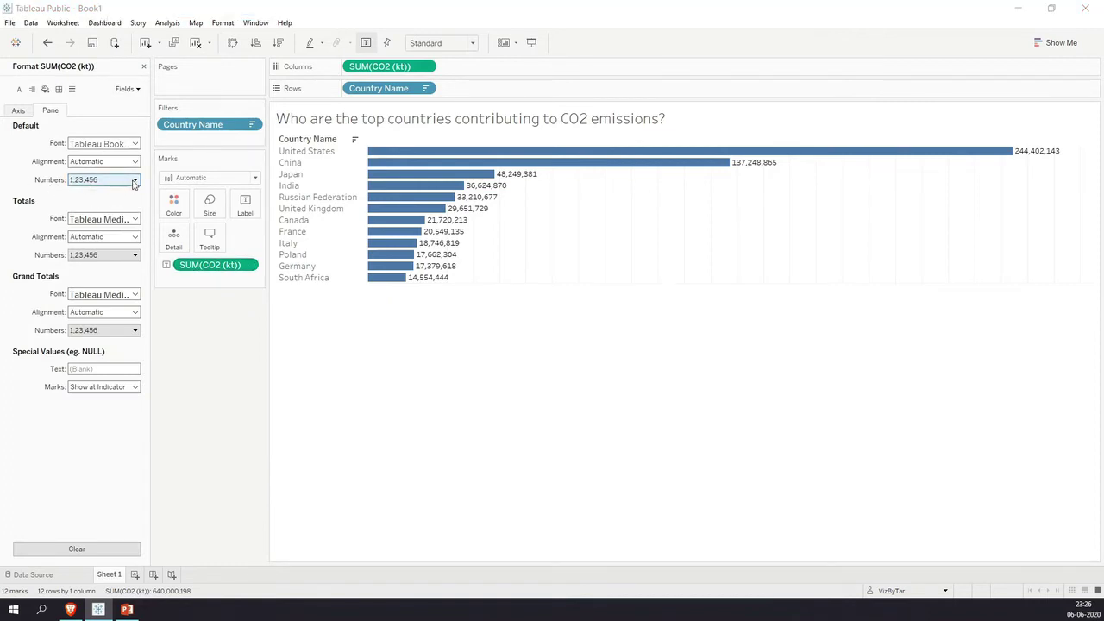
click(130, 213)
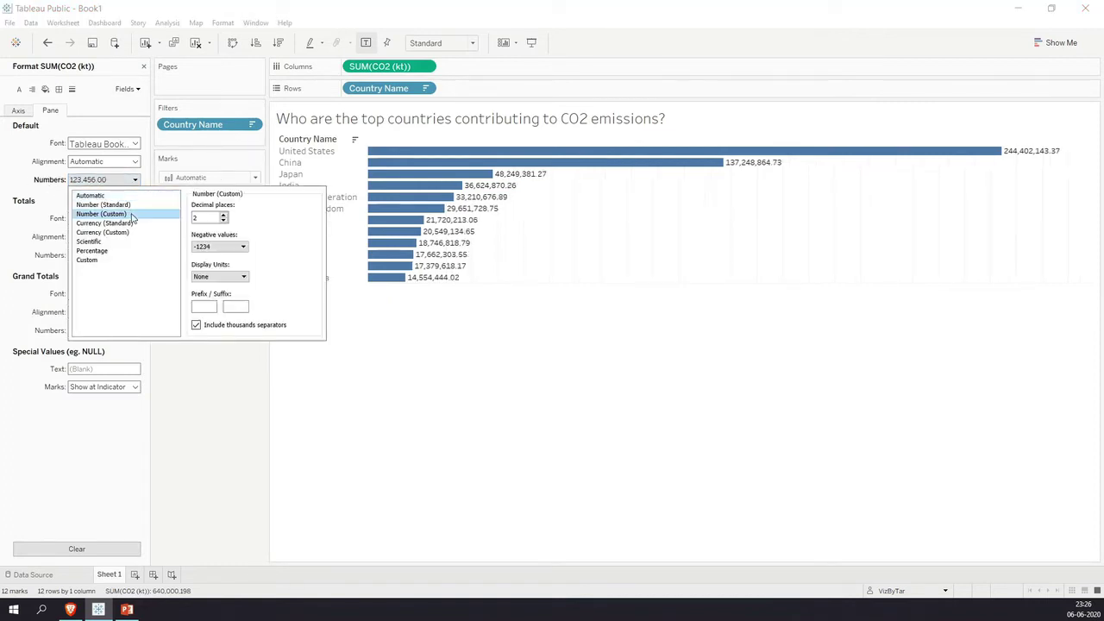
click(234, 276)
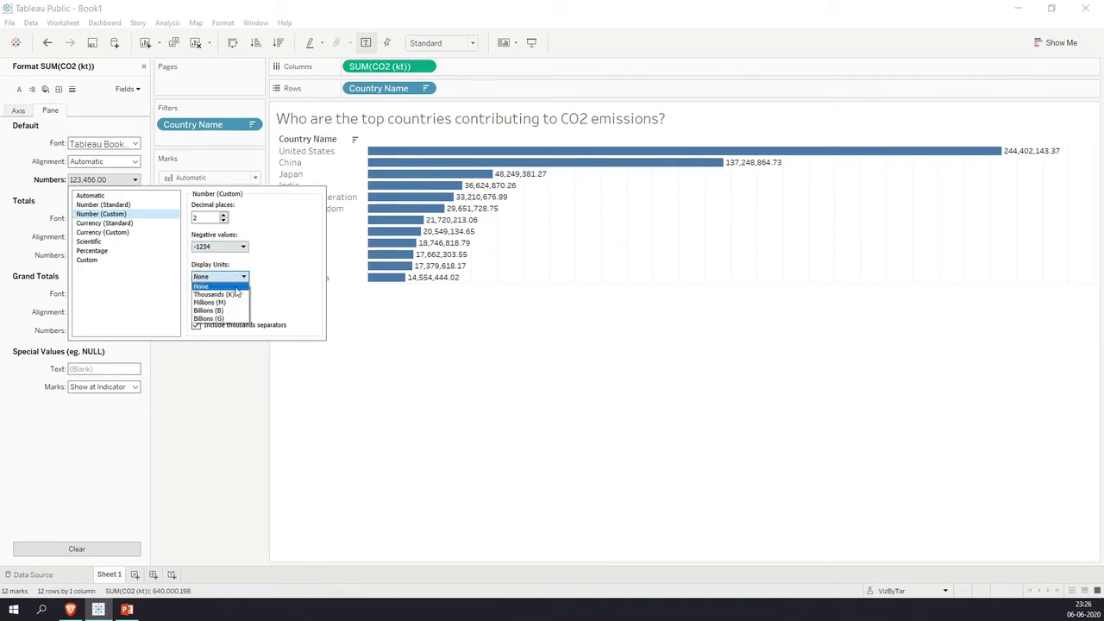
click(236, 303)
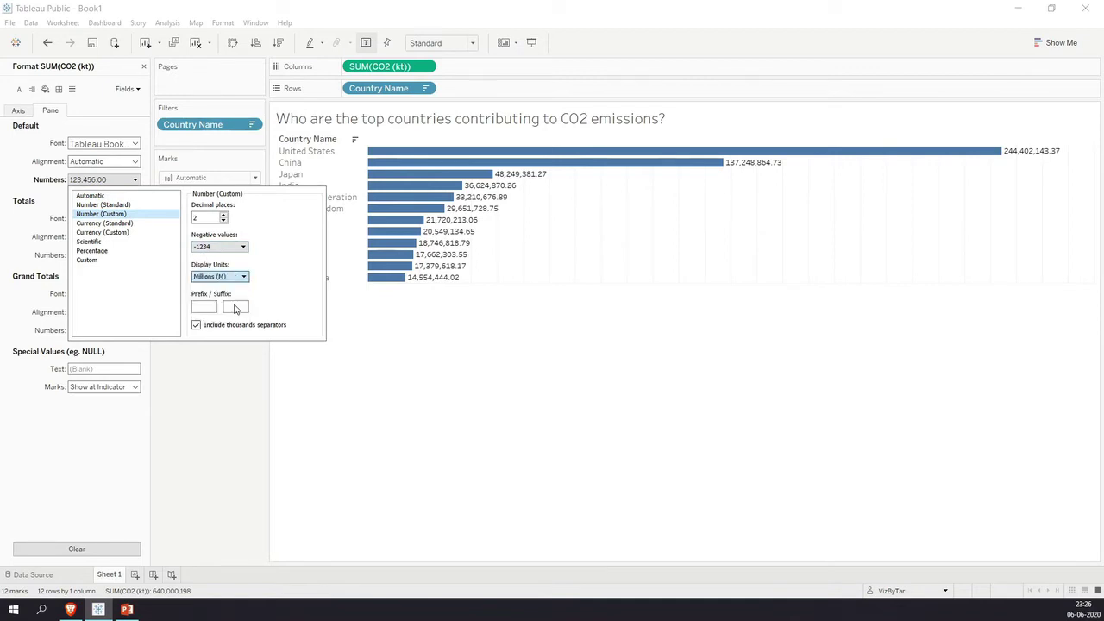
click(233, 373)
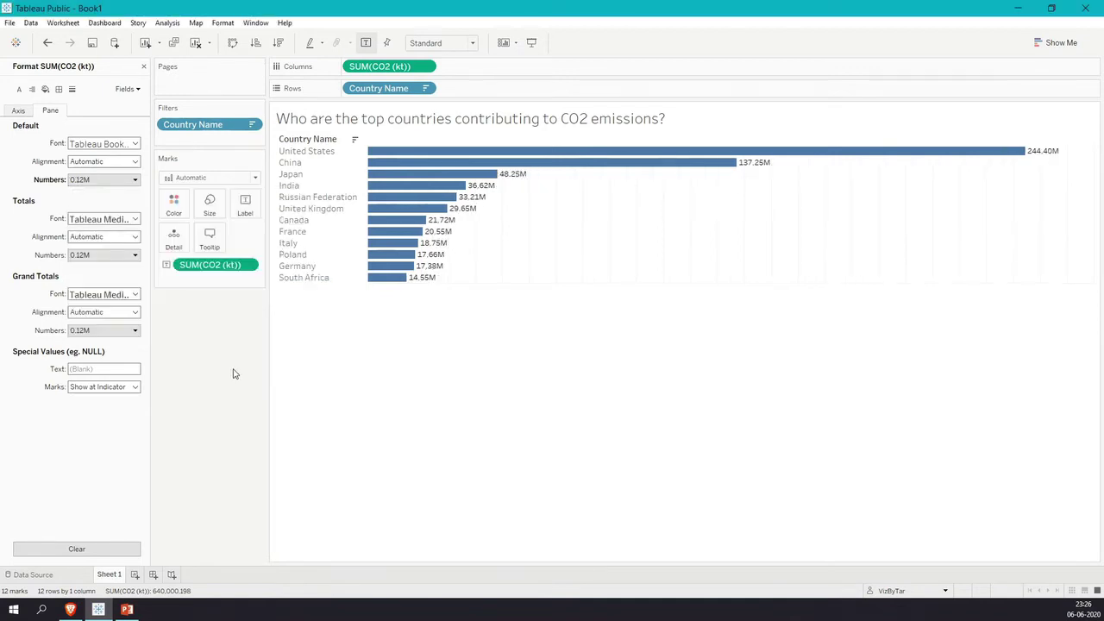
right_click(305, 140)
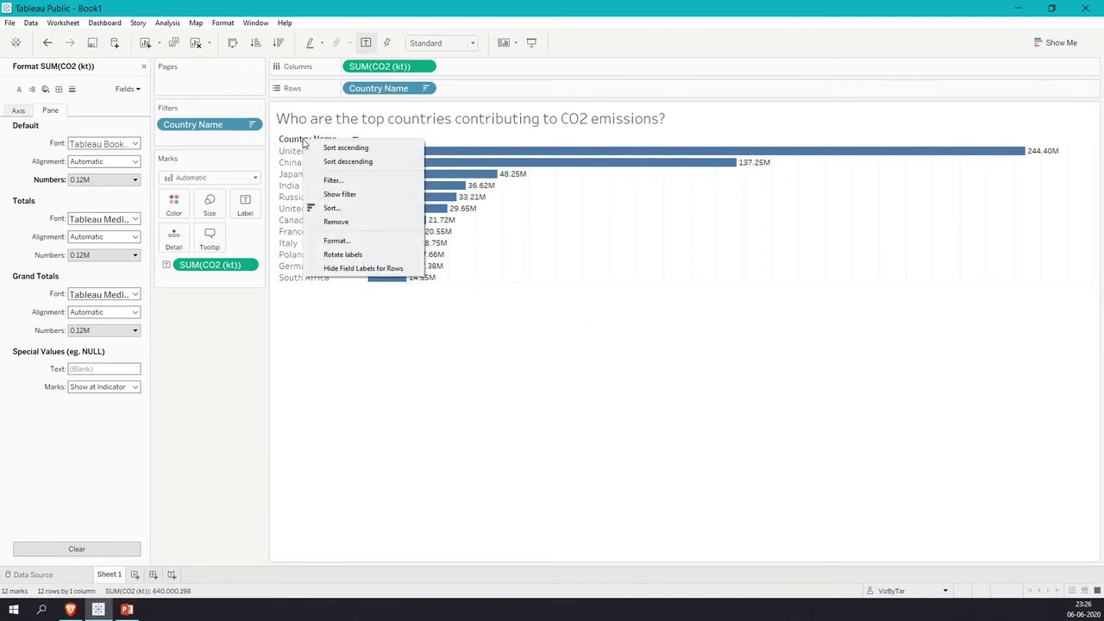
click(353, 268)
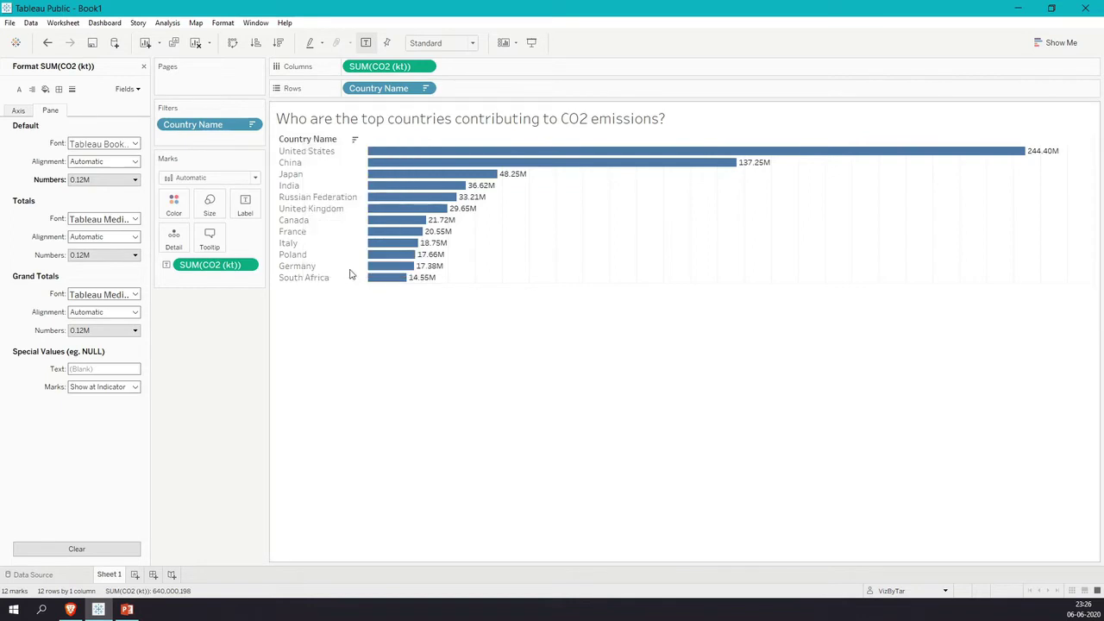
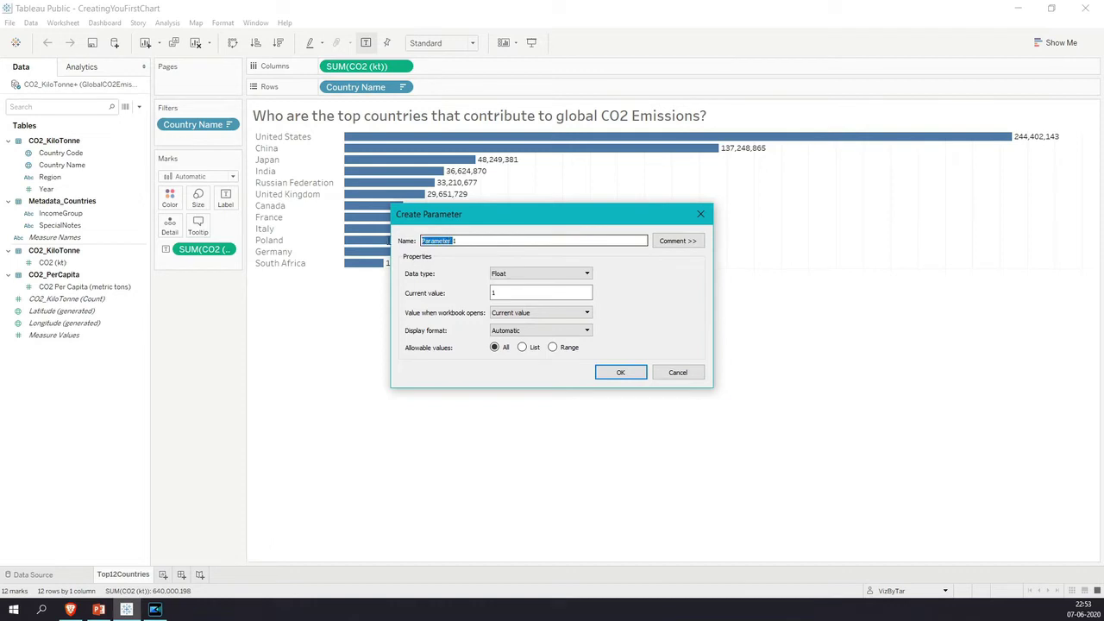
- Name the new parameter "Choose A Metric", set its data type to Integer and restrict its allowable values to a list
key(BackSpace)
text(Choose A )
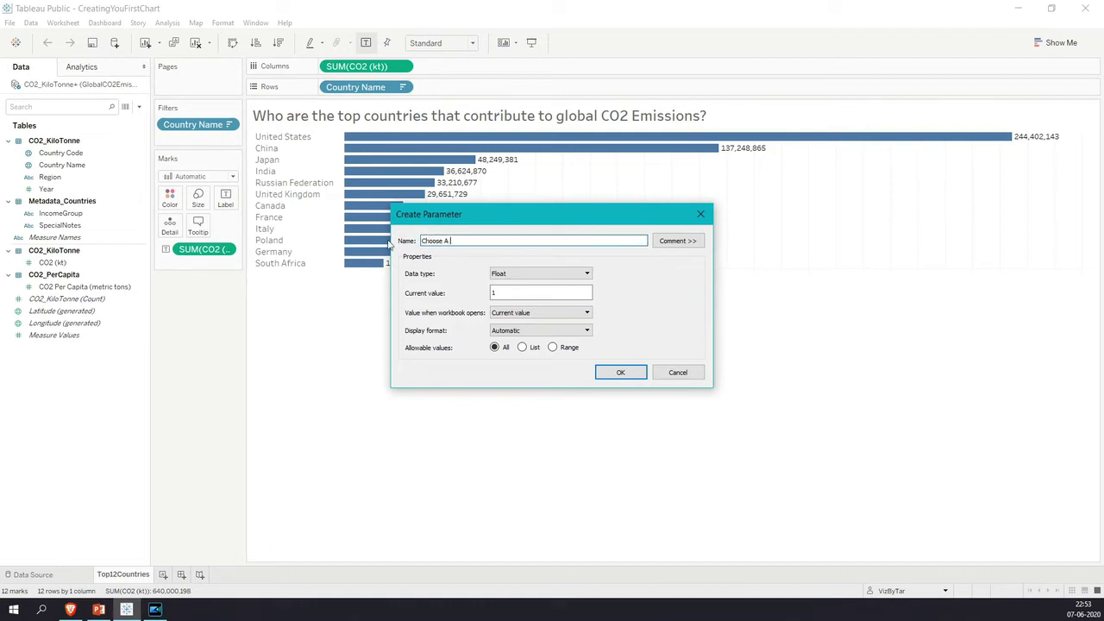
text(Metric)
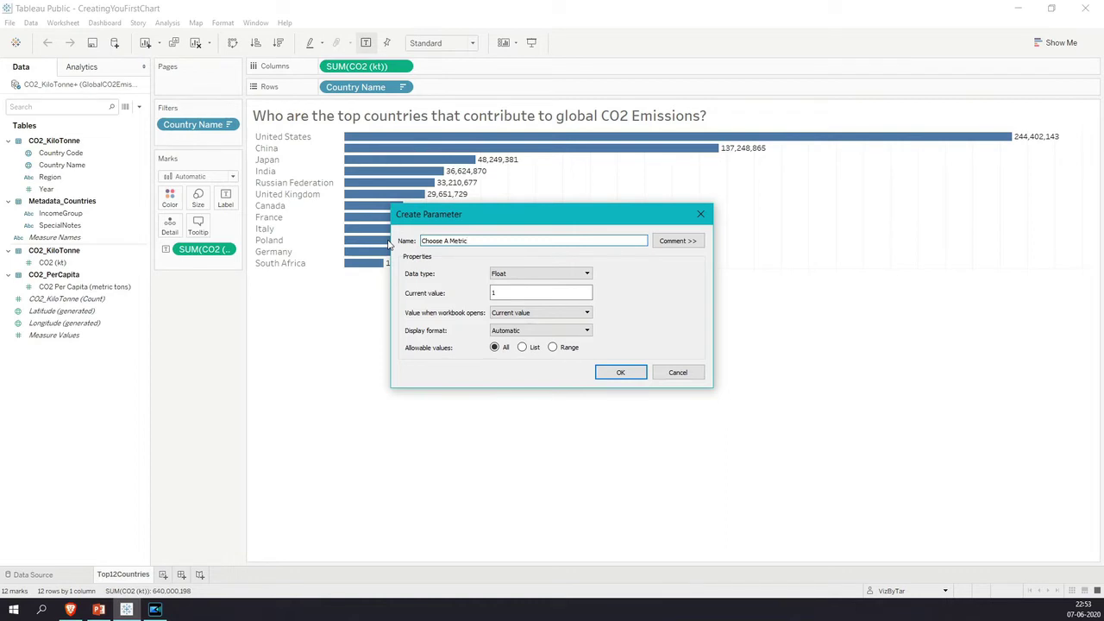
click(529, 277)
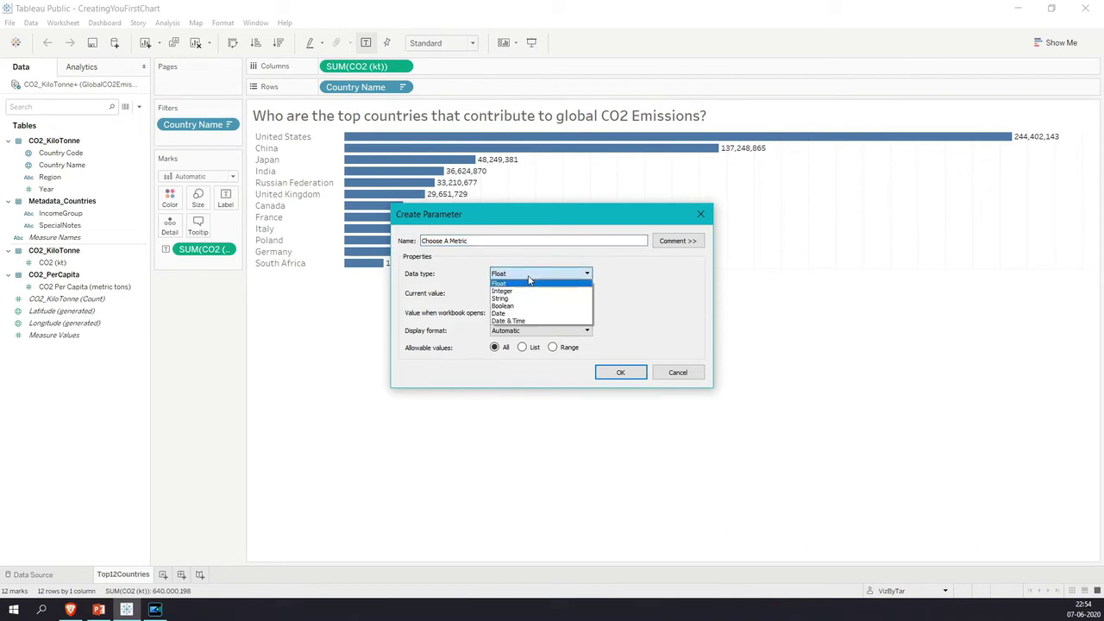
click(528, 291)
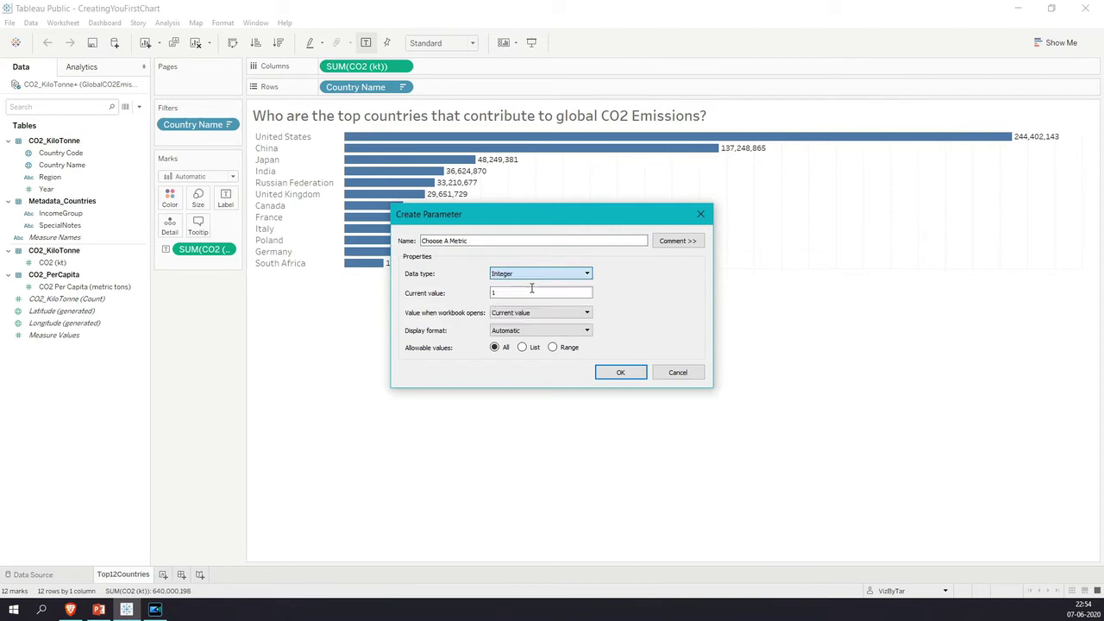
click(522, 348)
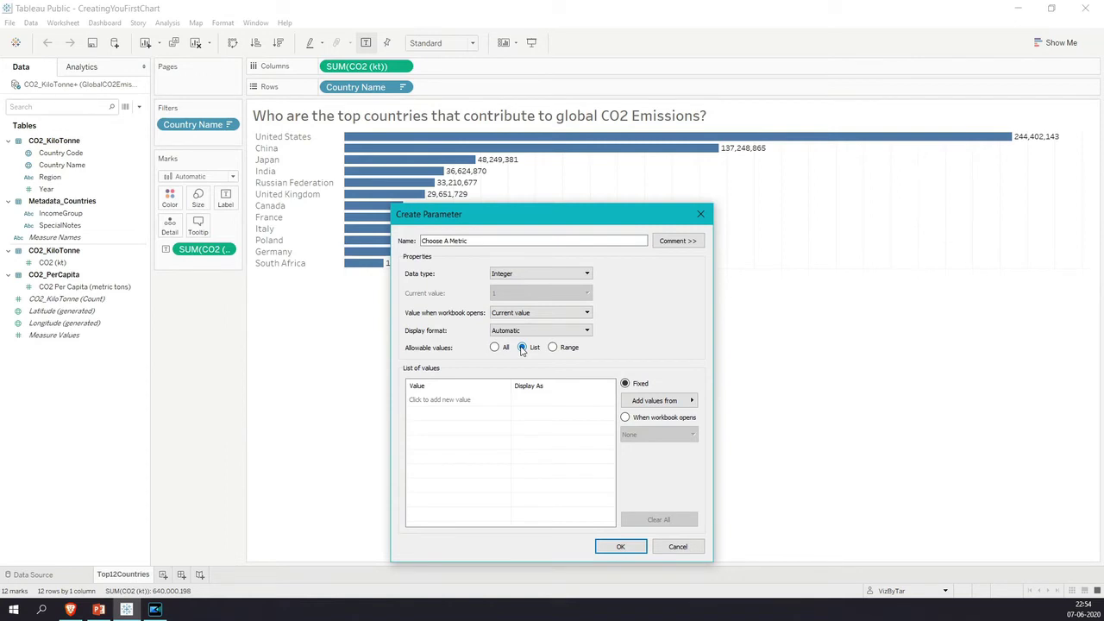
- Add list values 1, displayed as "Co2 Kilo Tonne", and 2, displayed as "Co2 Per Capita", and create the parameter
click(458, 400)
text(1)
click(457, 413)
text(2)
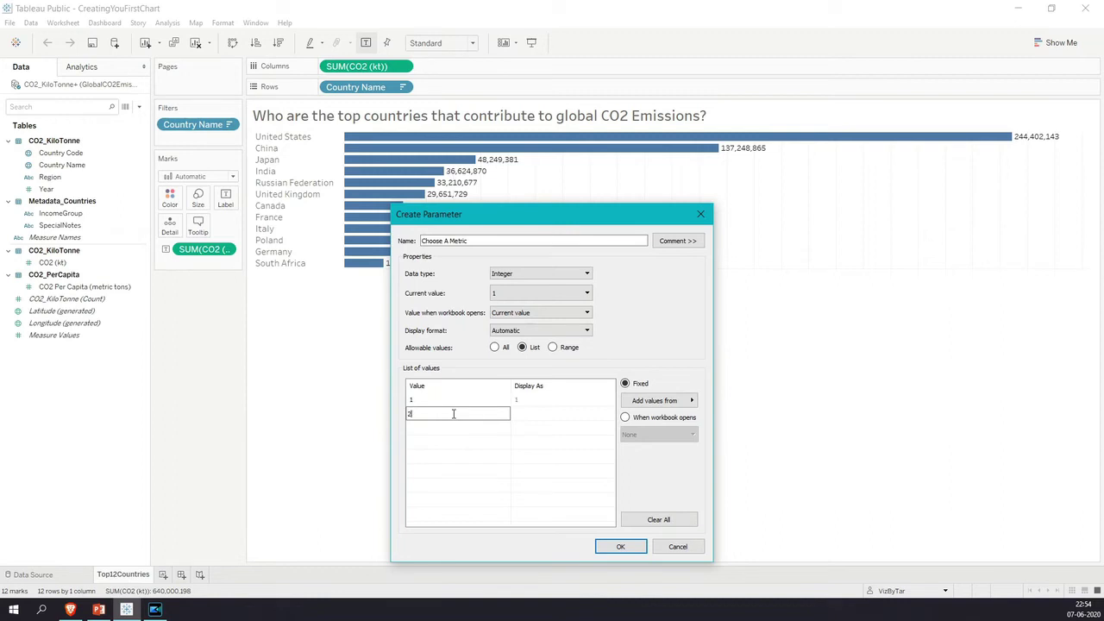
click(516, 428)
click(567, 400)
text(Co2 Kilo Tonne)
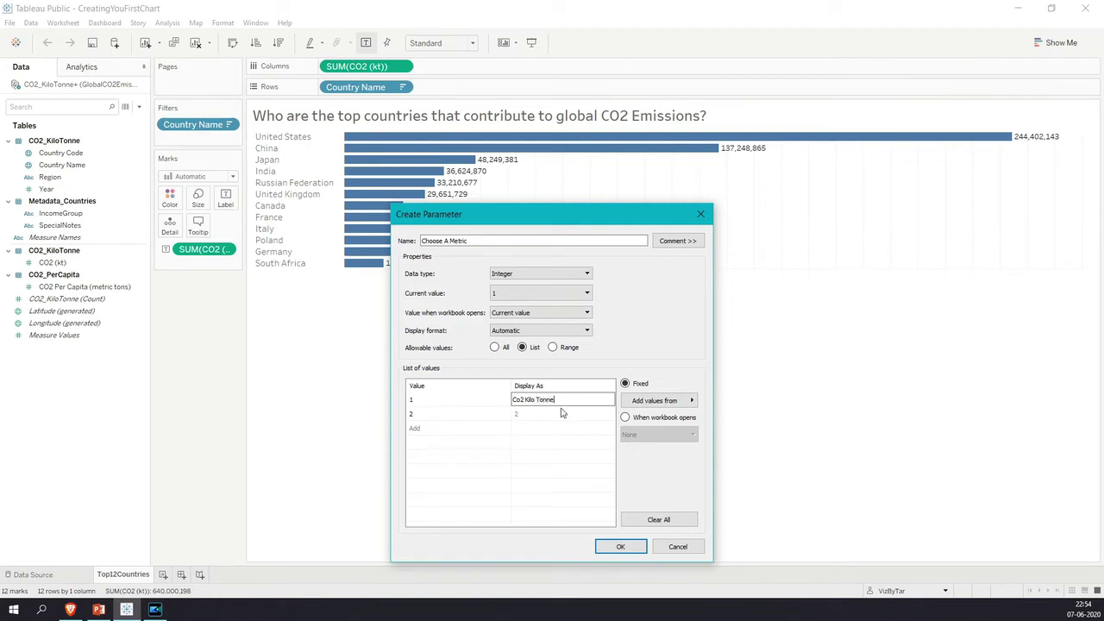
click(561, 412)
click(561, 412)
text(Co2 Per Capita)
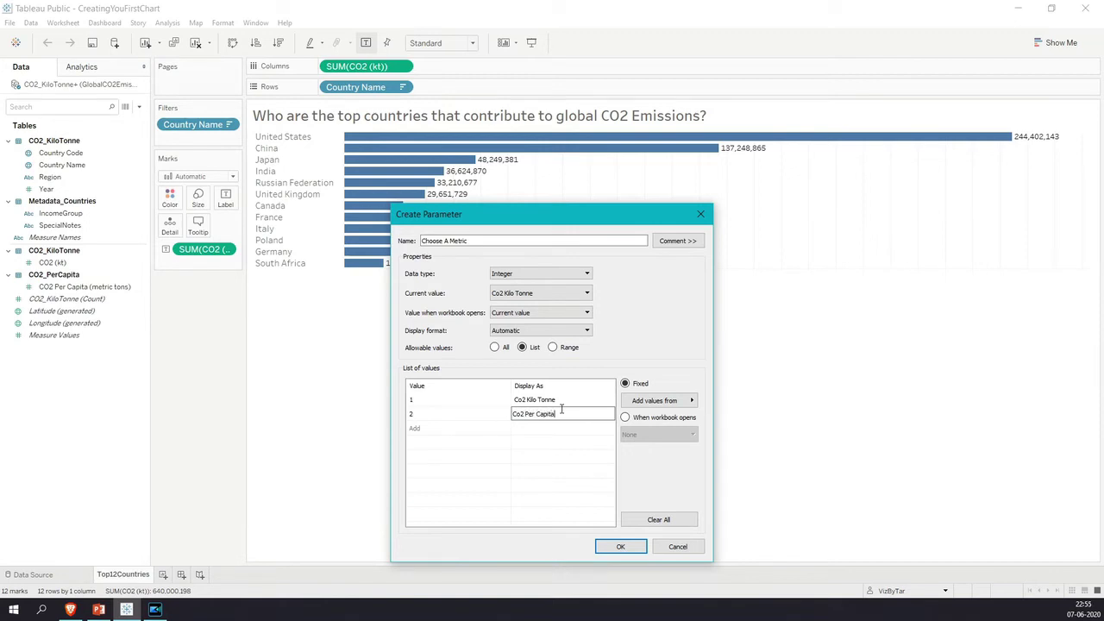
click(619, 546)
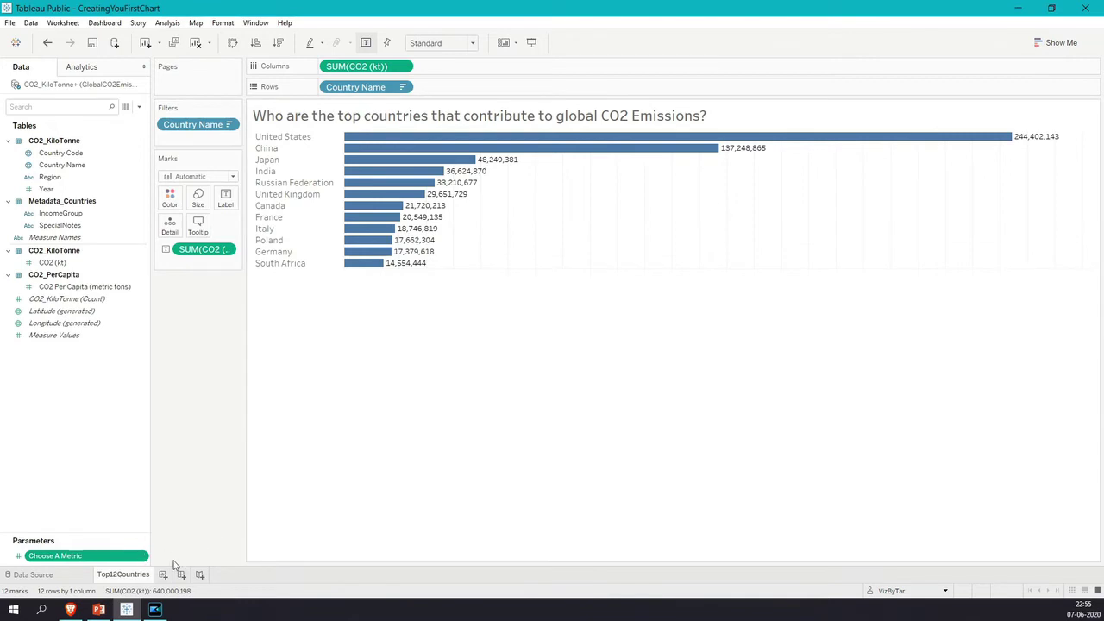
- Show the Choose A Metric parameter control and try switching between its options, leaving it on Co2 Per Capita
right_click(113, 558)
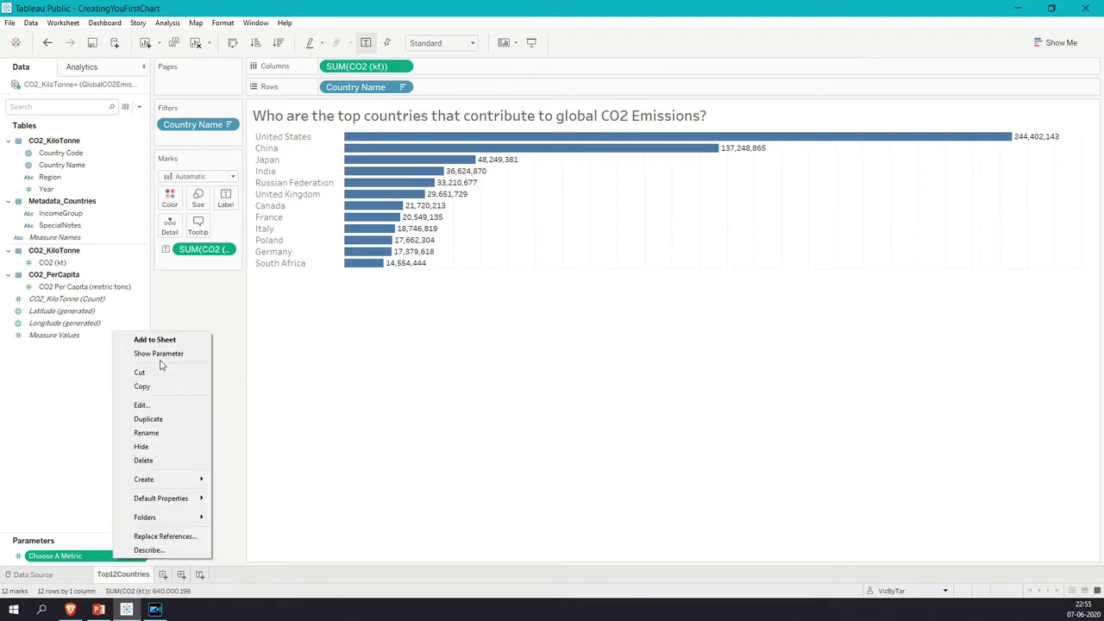
click(159, 354)
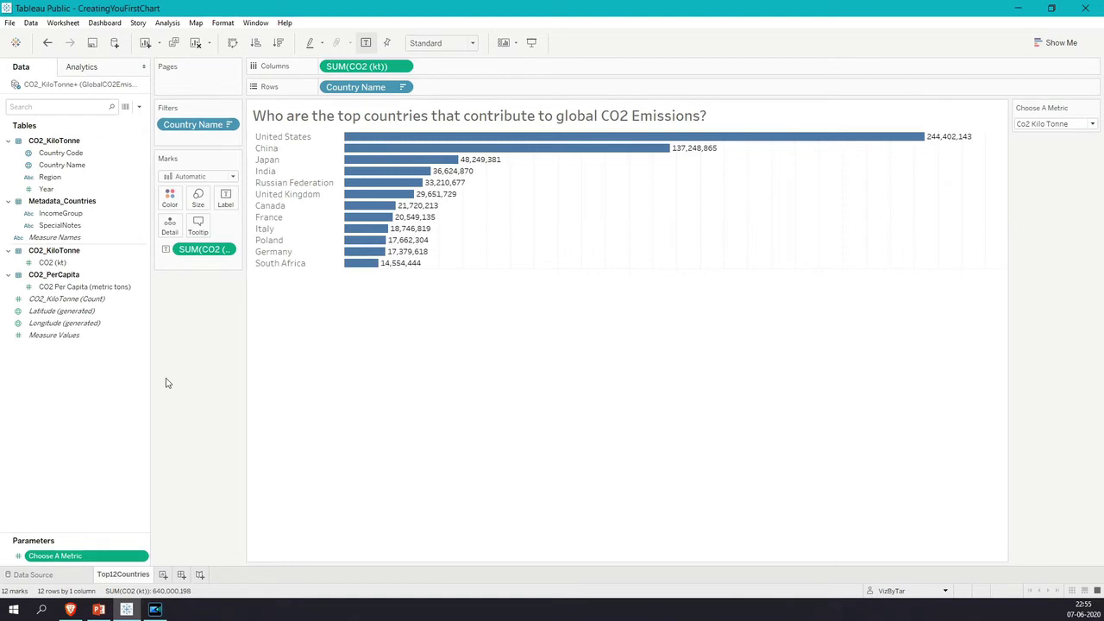
click(1072, 126)
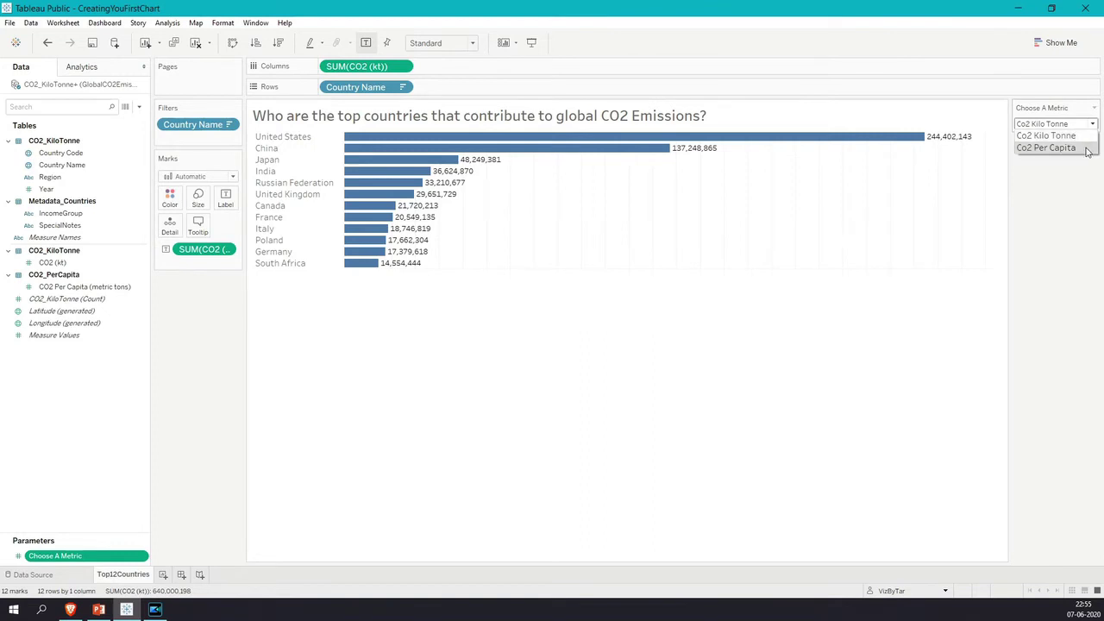
click(1087, 136)
click(1090, 129)
click(1086, 147)
click(1091, 129)
click(1085, 146)
click(1082, 129)
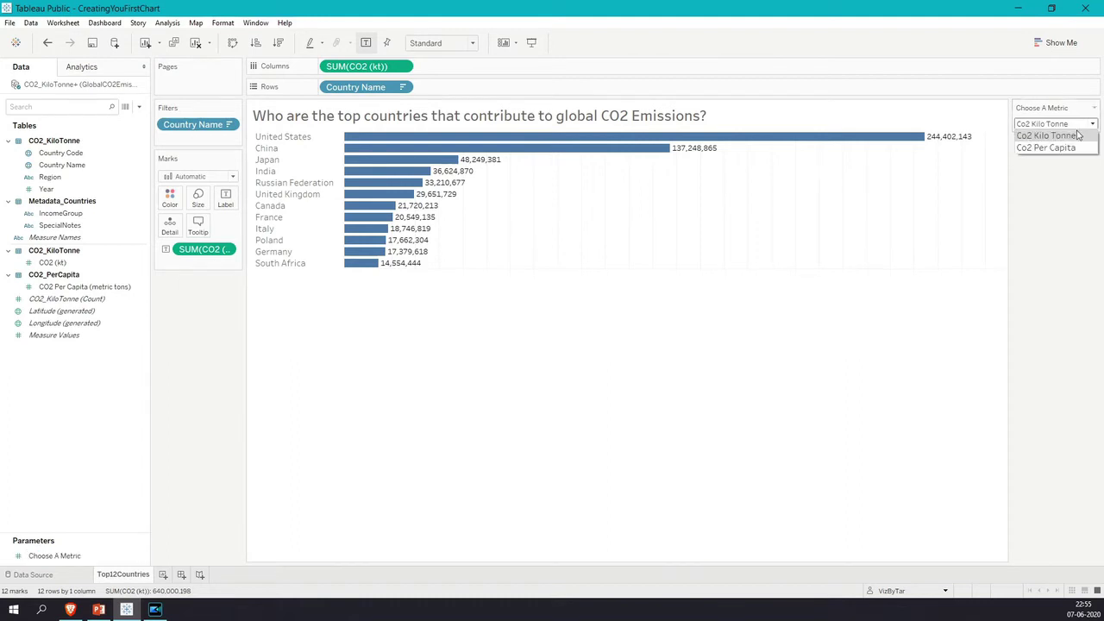
click(1080, 148)
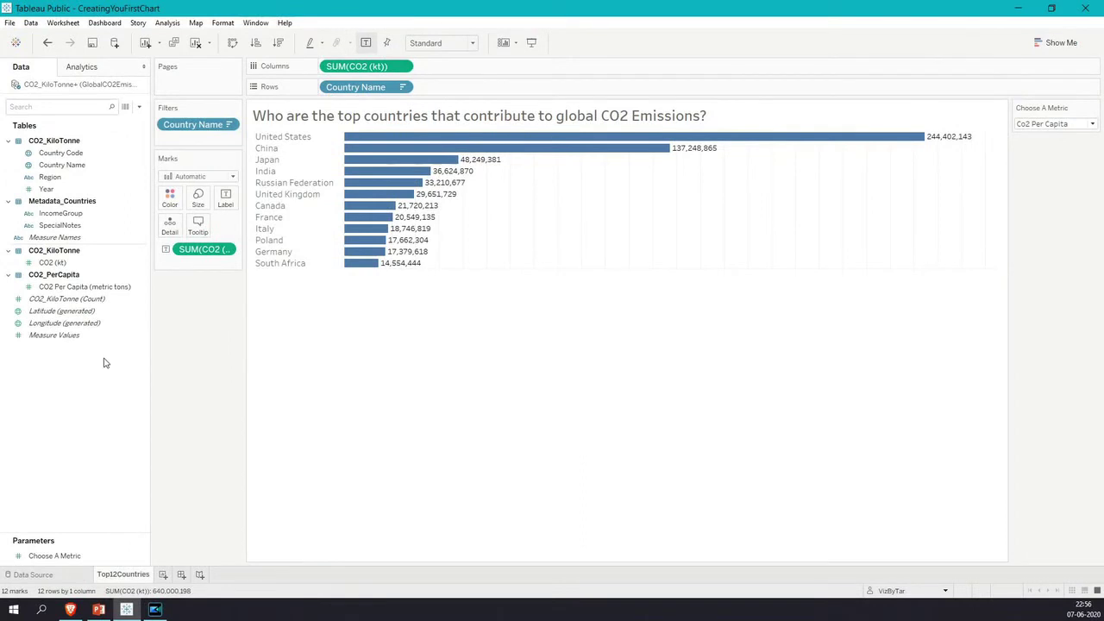
- Create a calculated field named "MetricChoice" and show the function reference list in its editor
right_click(104, 362)
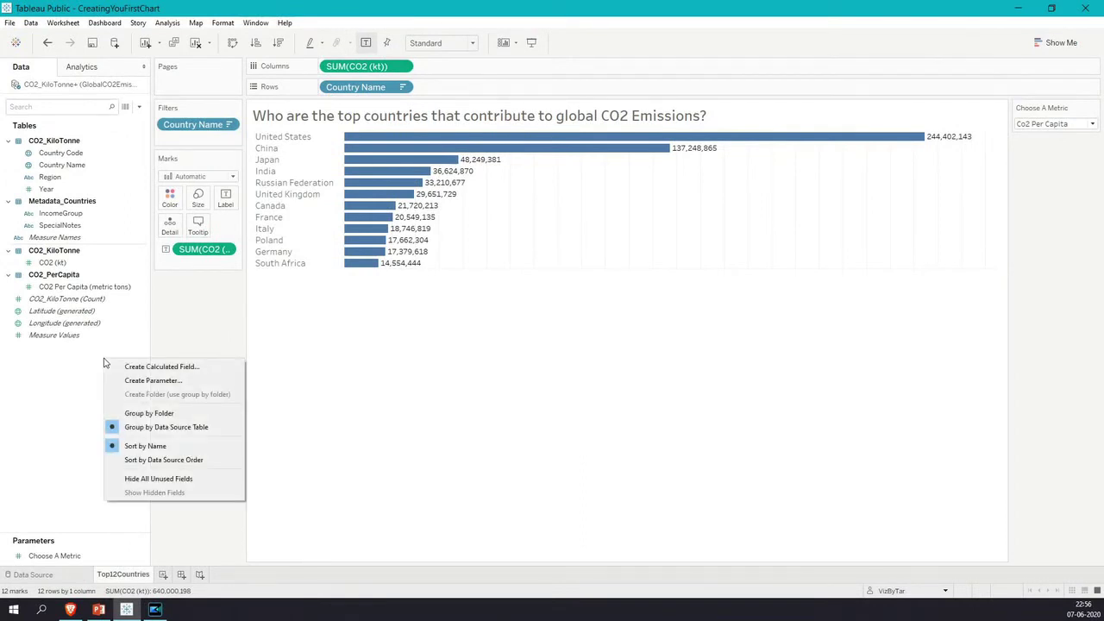
click(137, 366)
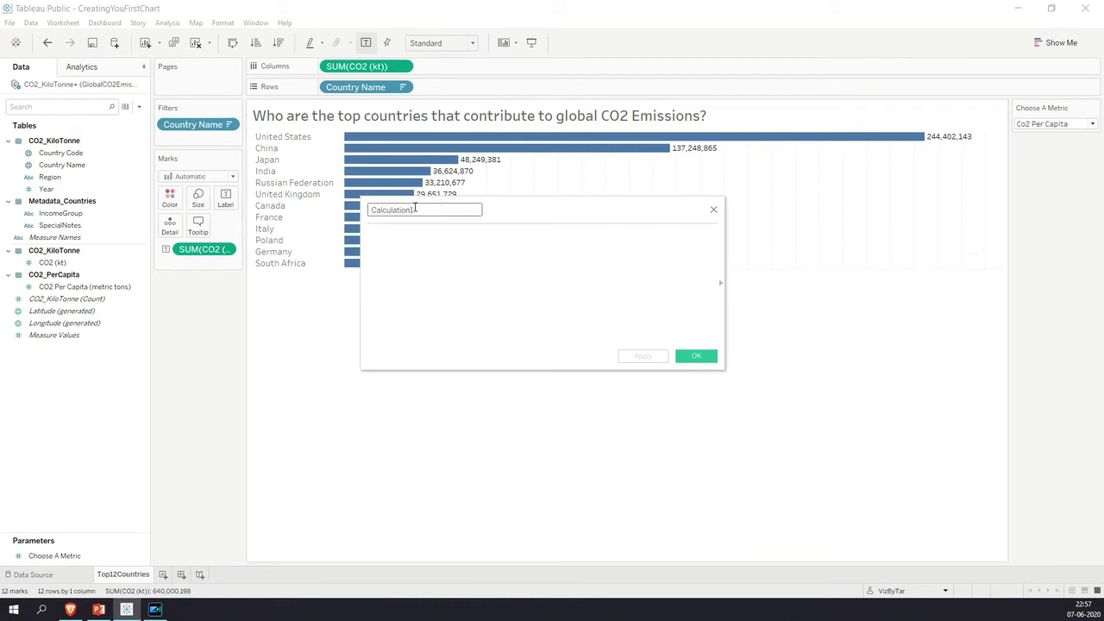
text(Me)
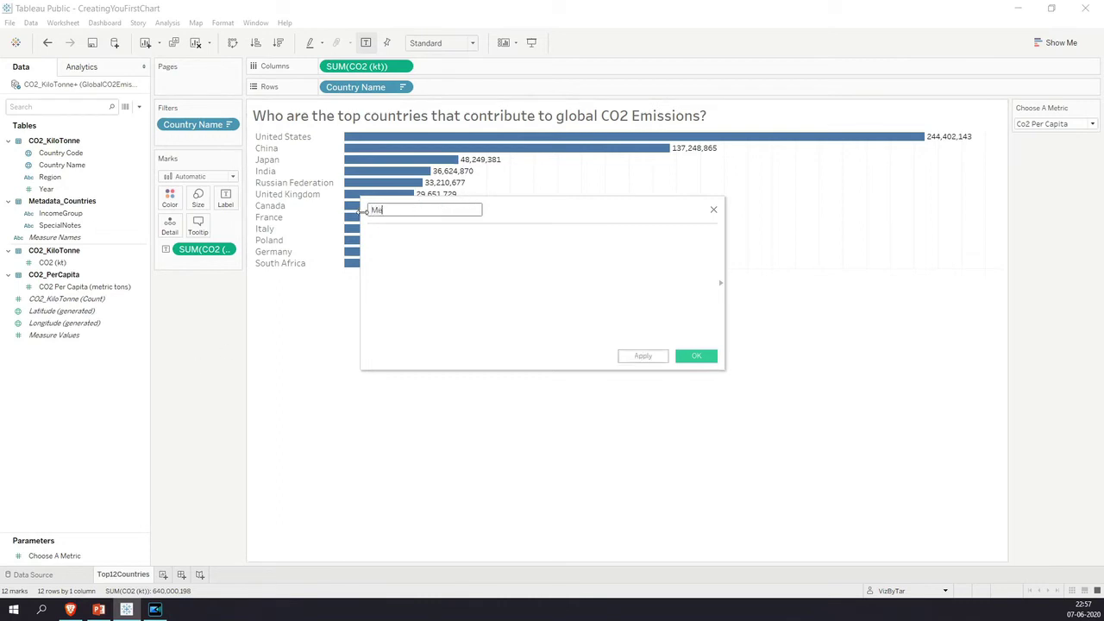
text(tricChoice)
click(723, 289)
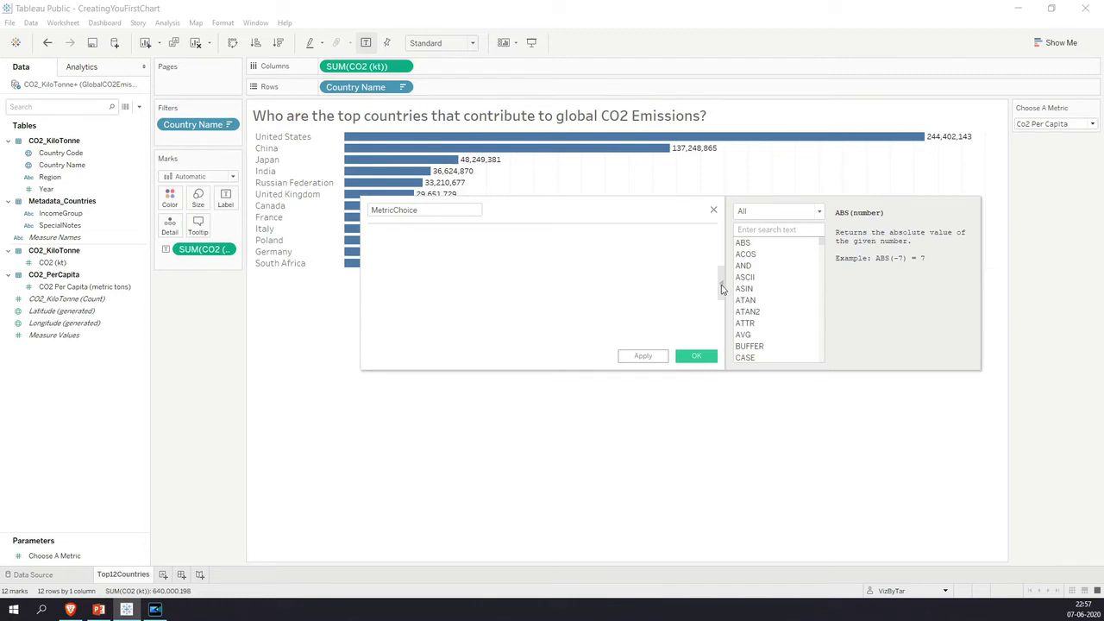
- Write the formula's first condition in MetricChoice: IF [Choose A Metric] = 1 THEN [CO2 (kt)]
text(IF [Ch)
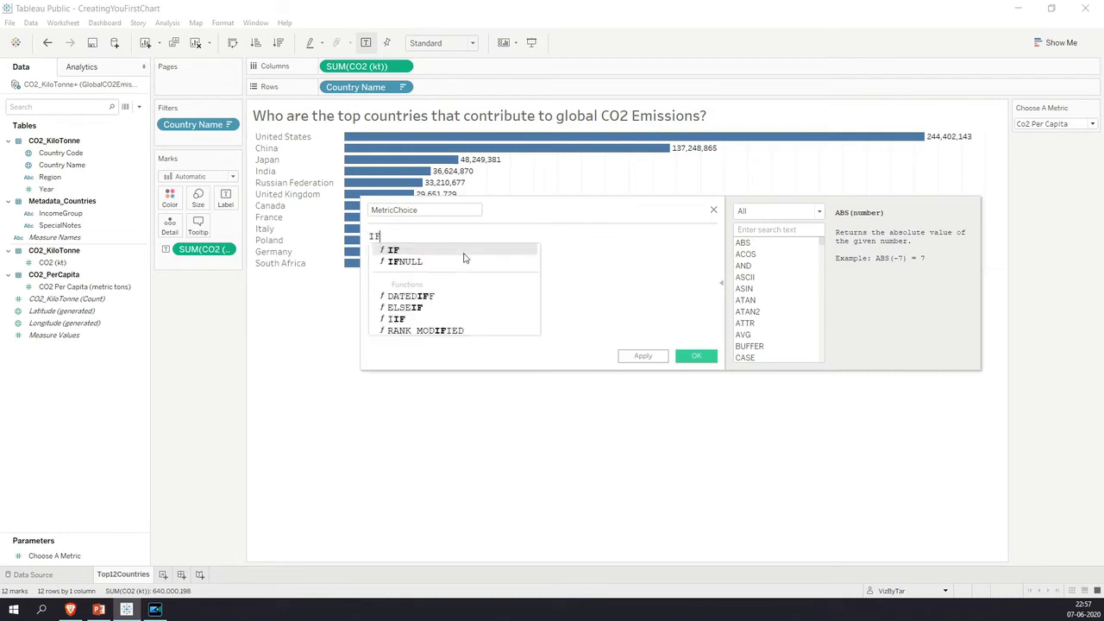
key(Return)
text(= 1 THE)
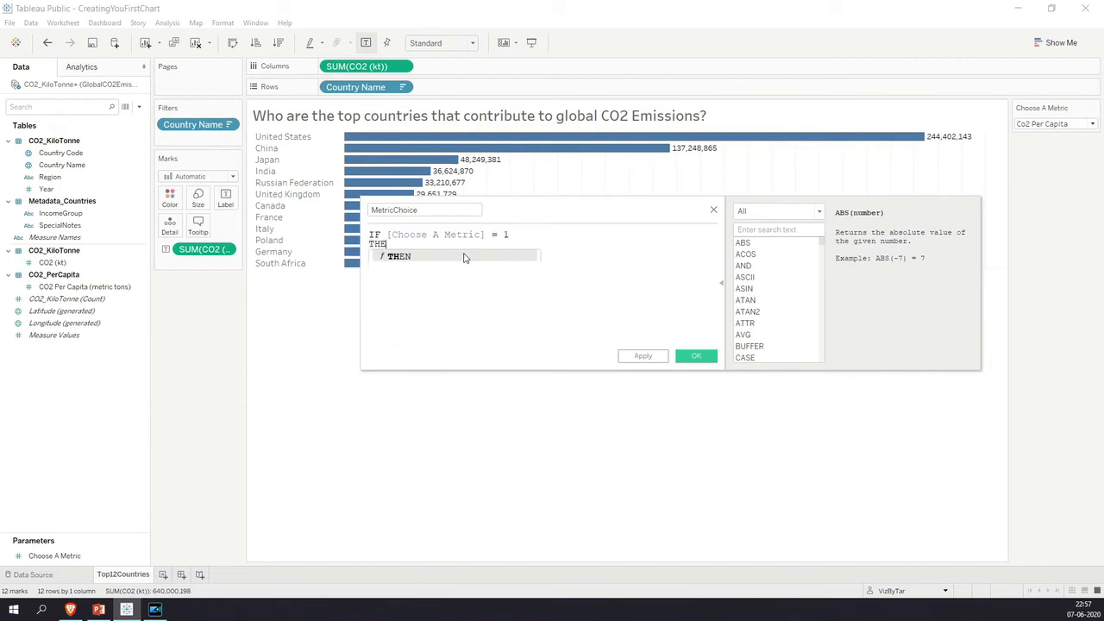
text(N  [CO2)
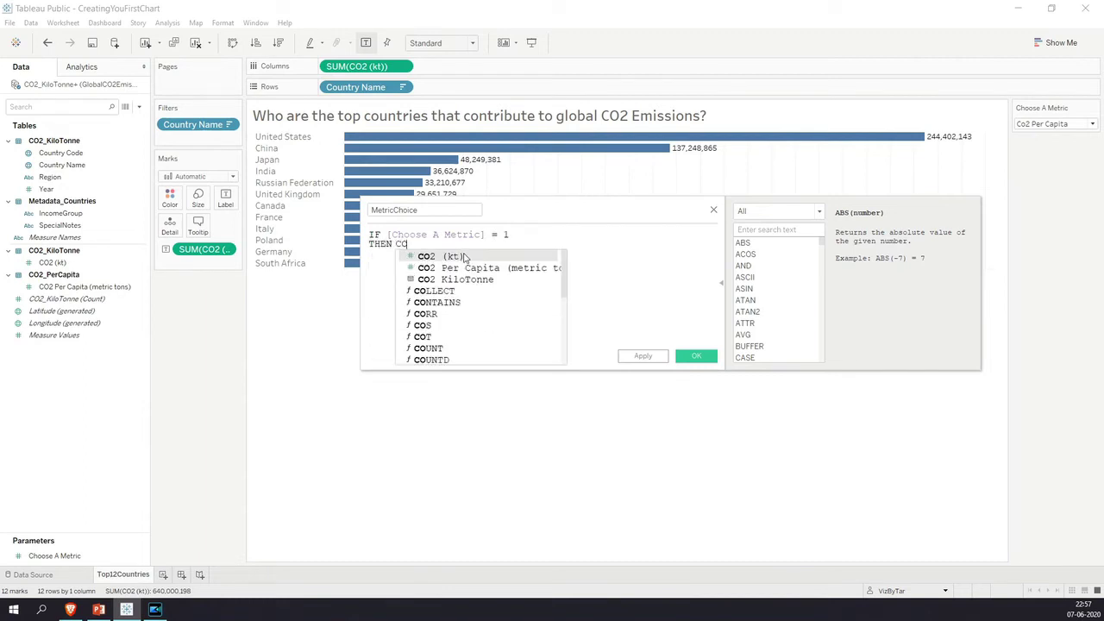
key(Return)
key(Return)
- Complete the MetricChoice formula with ELSEIF [Choose A Metric] = 2 THEN [CO2 Per Capita (metric tons)] END
text(E)
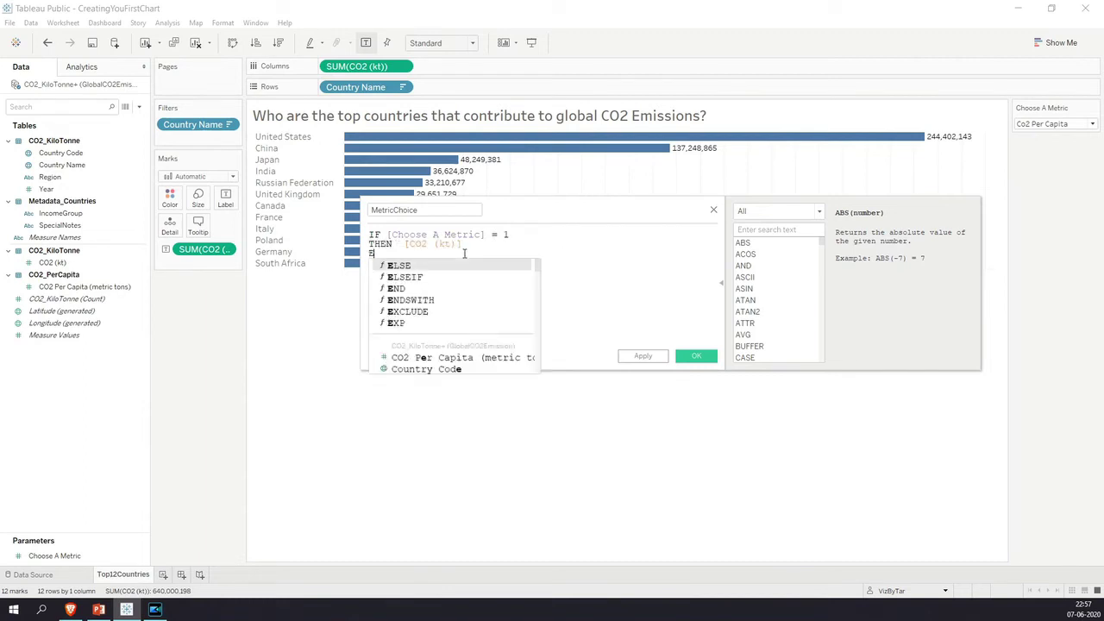
text(LSEIFCHO)
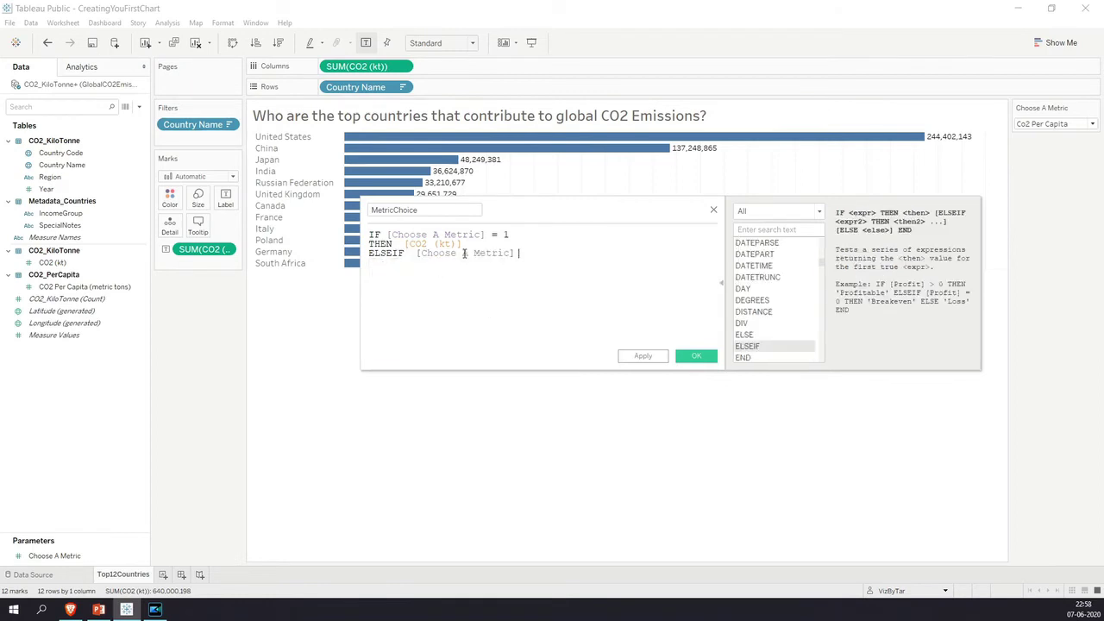
text(= 2 )
text(THEN)
text( [CO2)
key(Down)
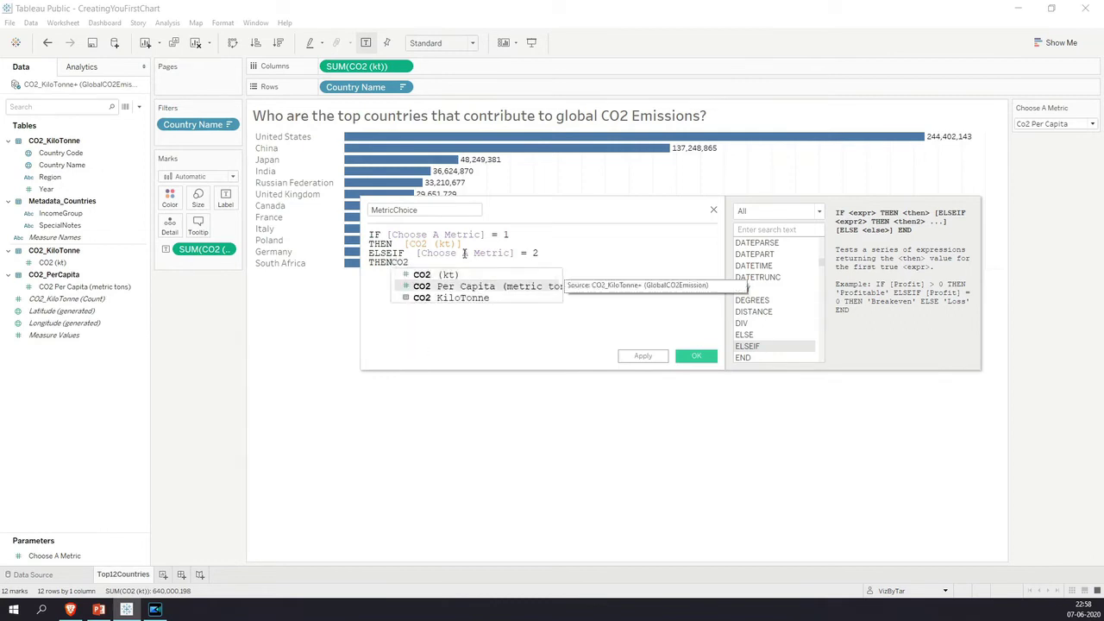
key(Return)
key(Return)
text(END)
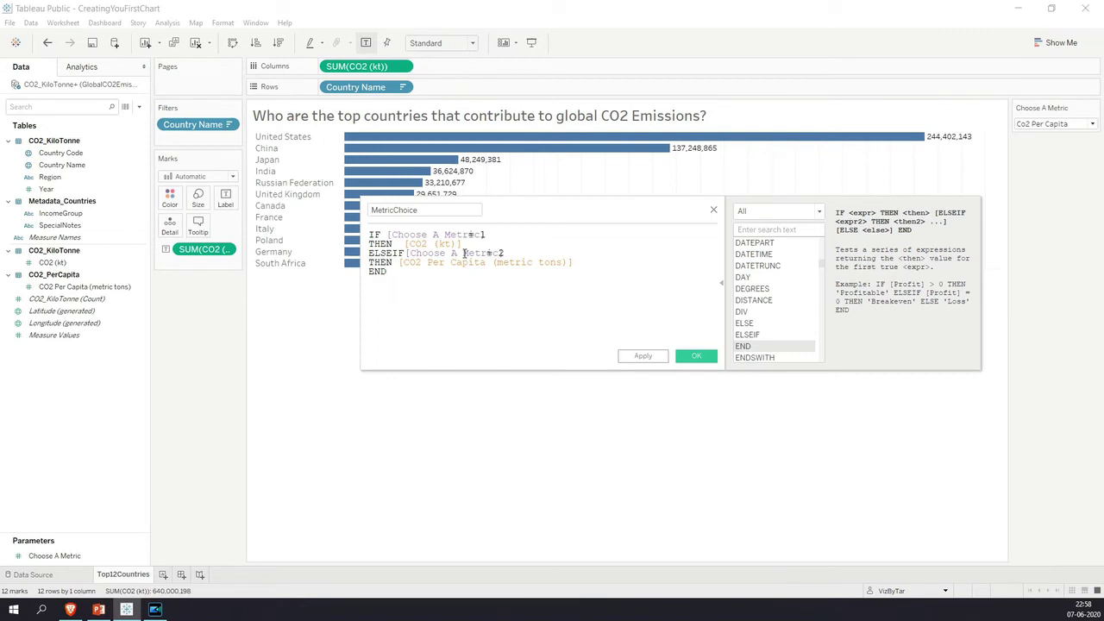
- Save the MetricChoice calculation and replace all references to CO2 (kt) with MetricChoice
click(645, 358)
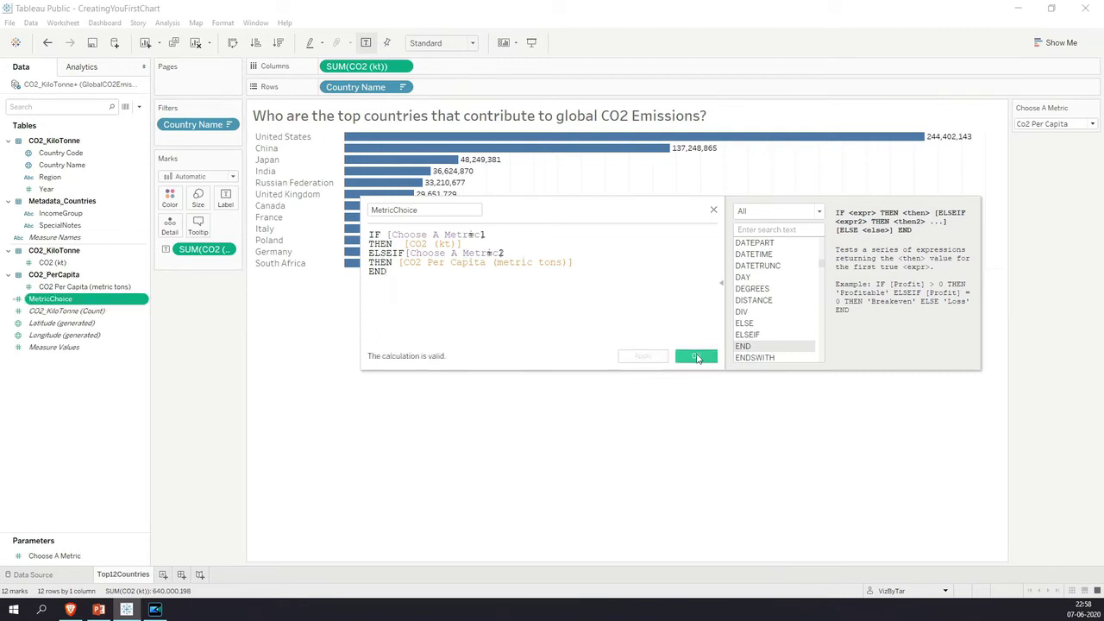
click(696, 358)
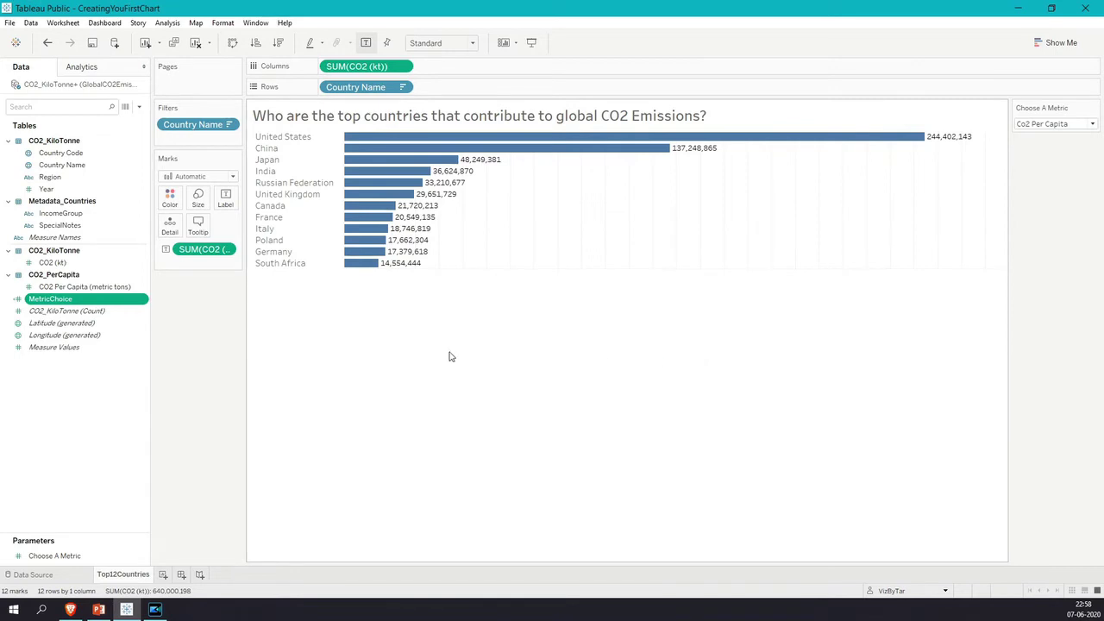
right_click(58, 264)
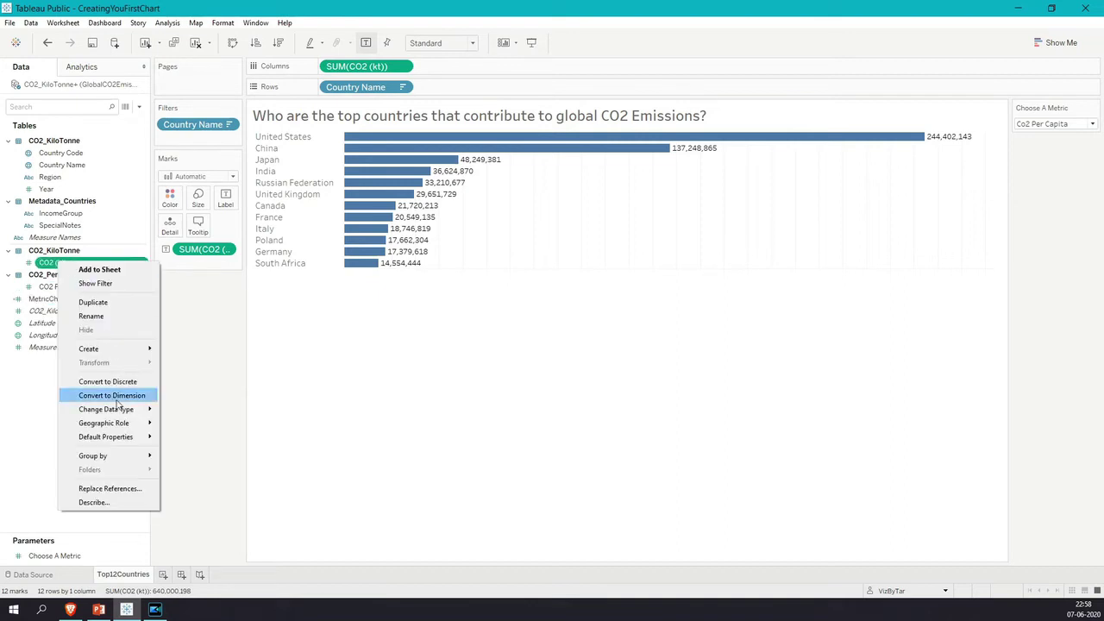
click(128, 490)
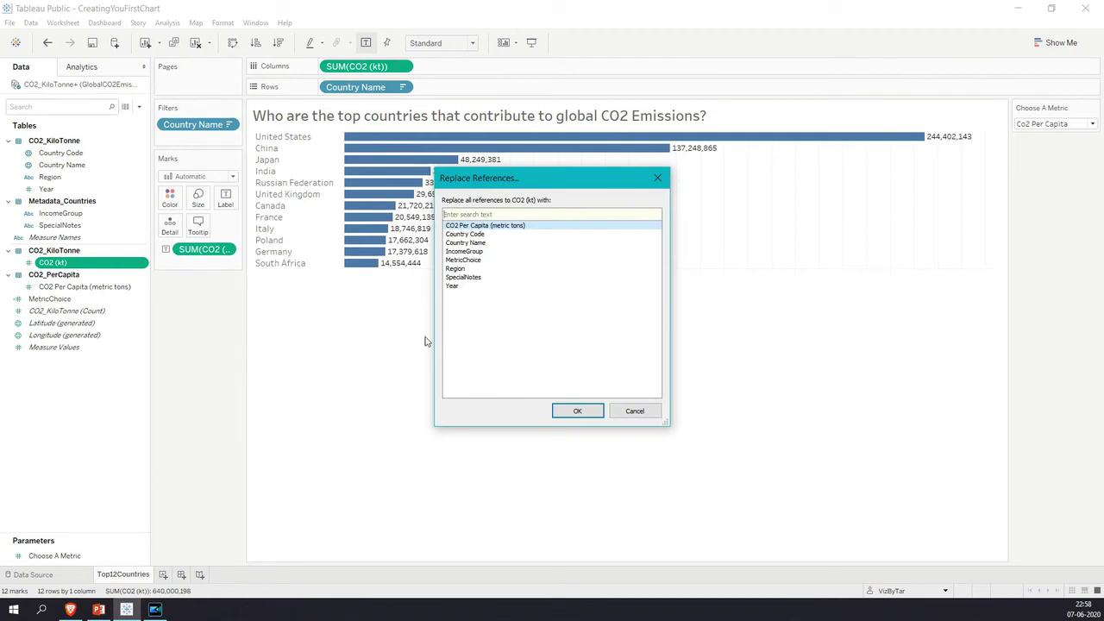
click(473, 260)
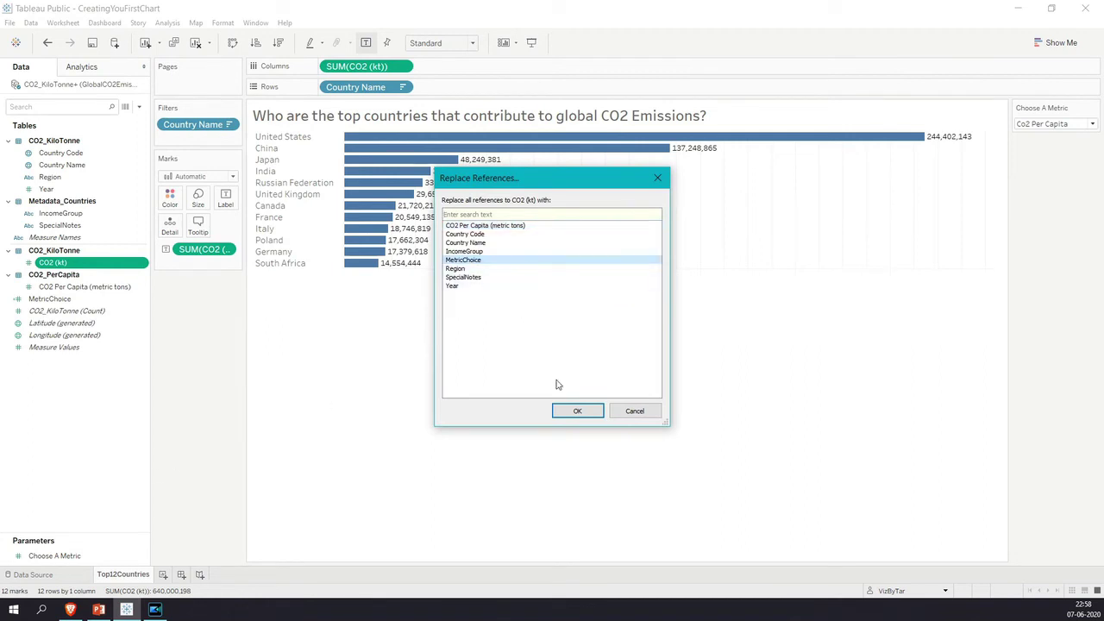
click(575, 411)
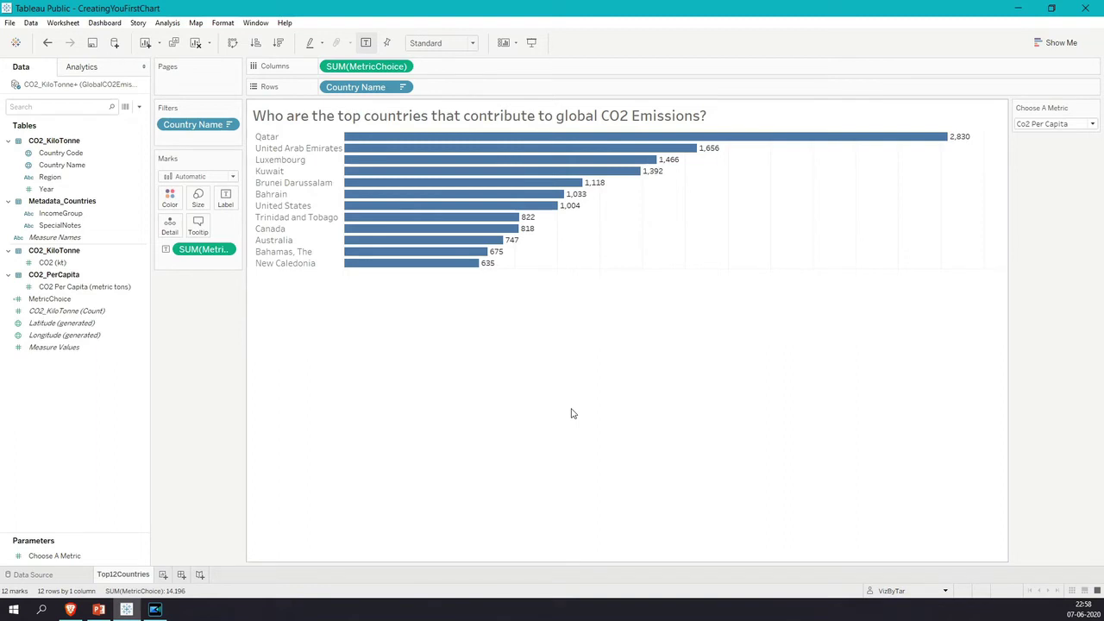
- Test the Choose A Metric parameter by switching between Co2 Kilo Tonne and Co2 Per Capita, leaving it on Co2 Kilo Tonne
click(1041, 126)
click(1044, 137)
click(1053, 125)
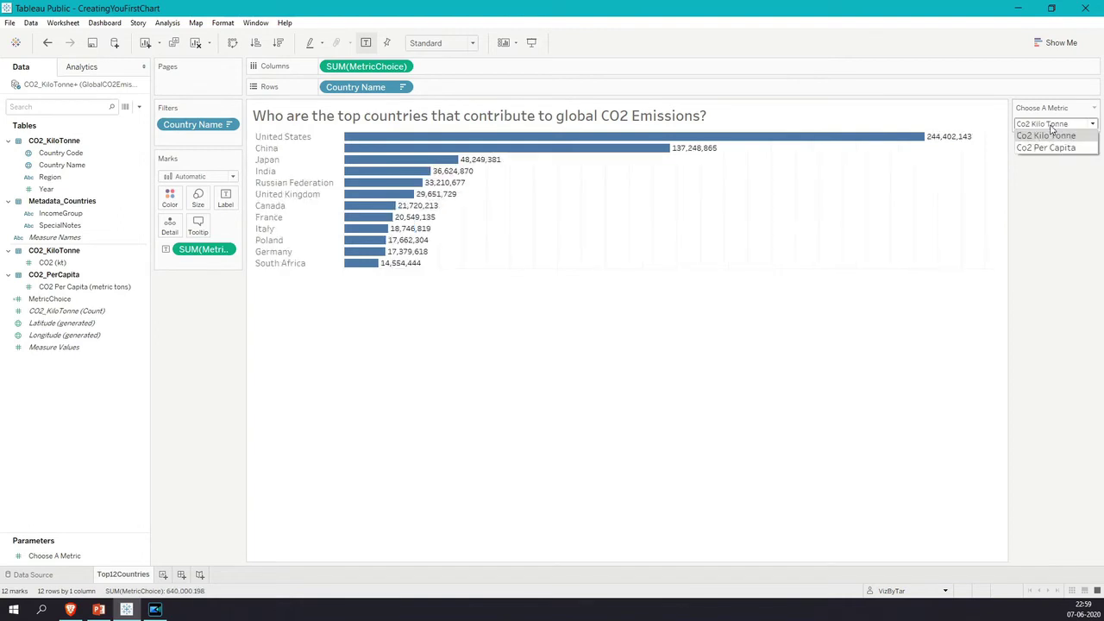
click(1048, 153)
click(1048, 125)
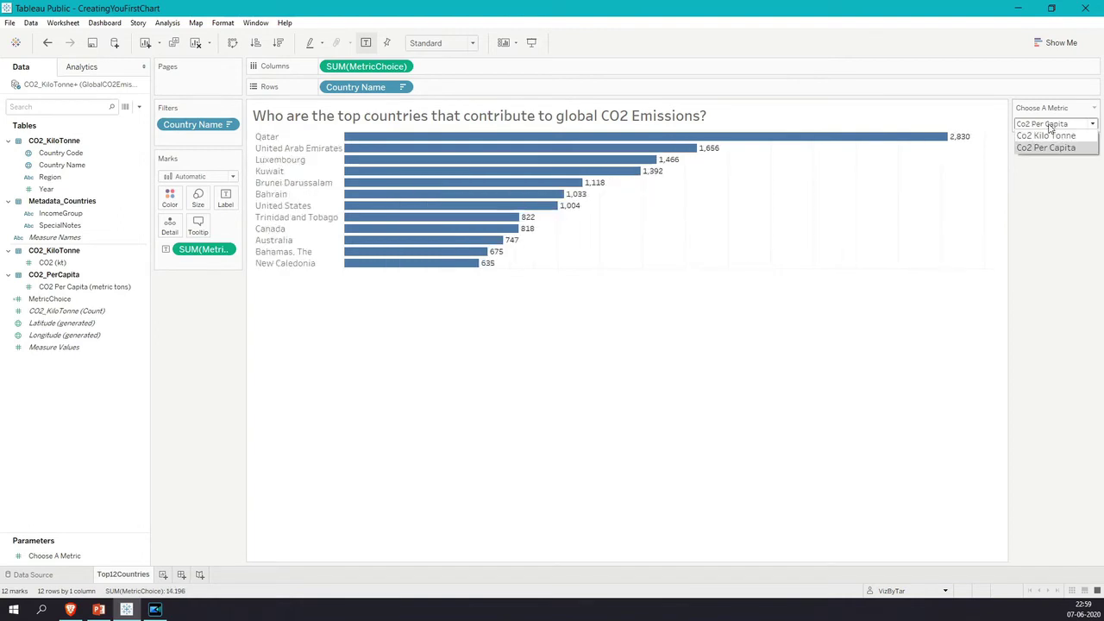
click(1049, 138)
click(1050, 125)
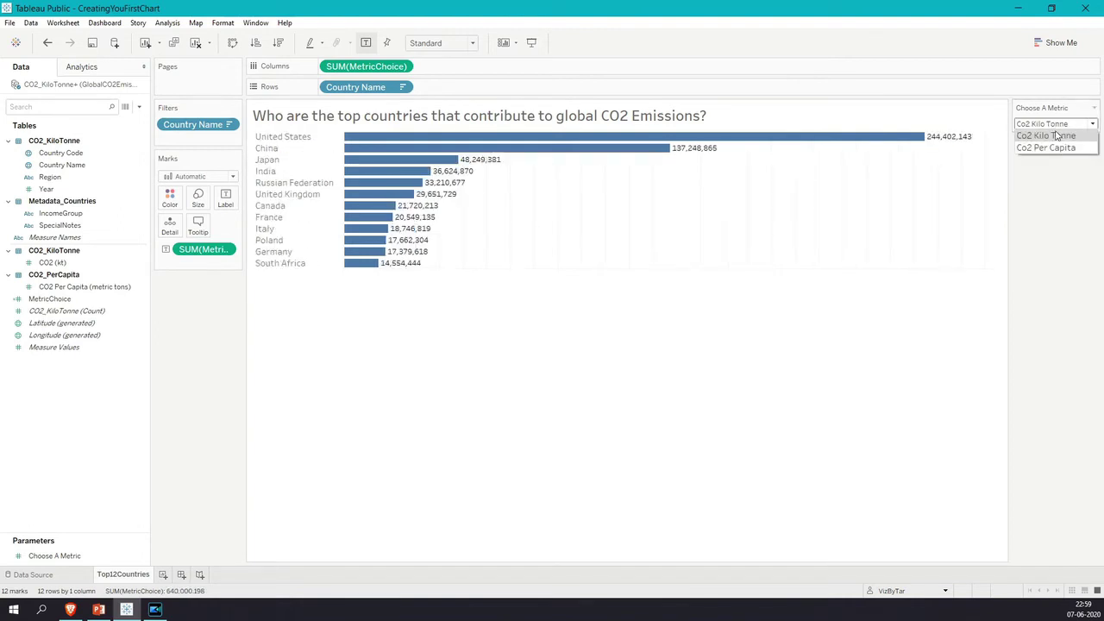
click(1046, 147)
click(1053, 125)
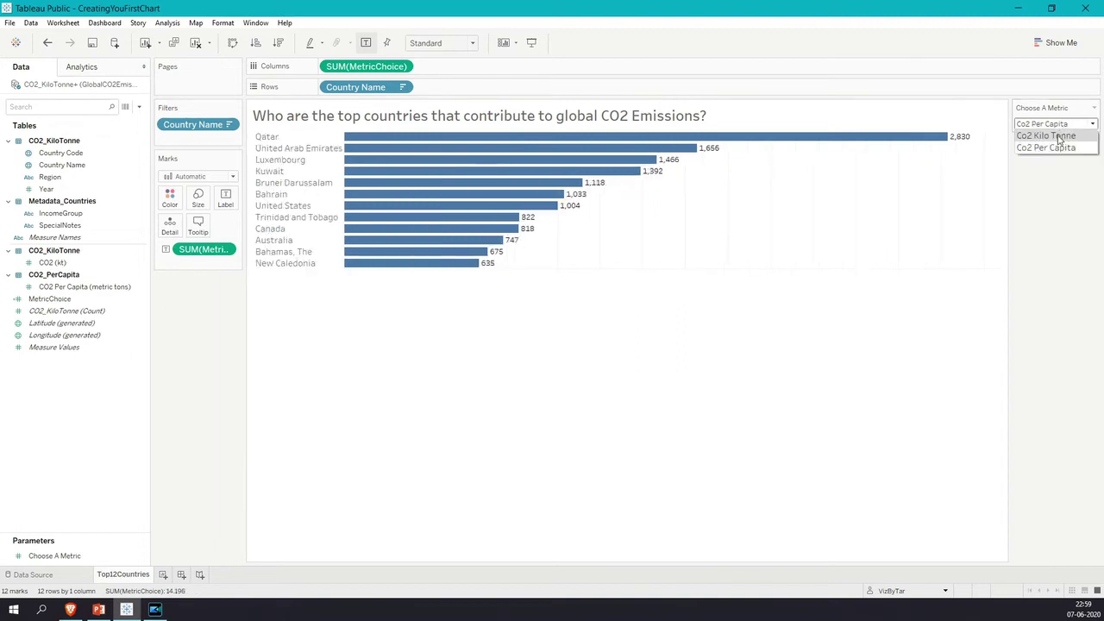
click(1061, 137)
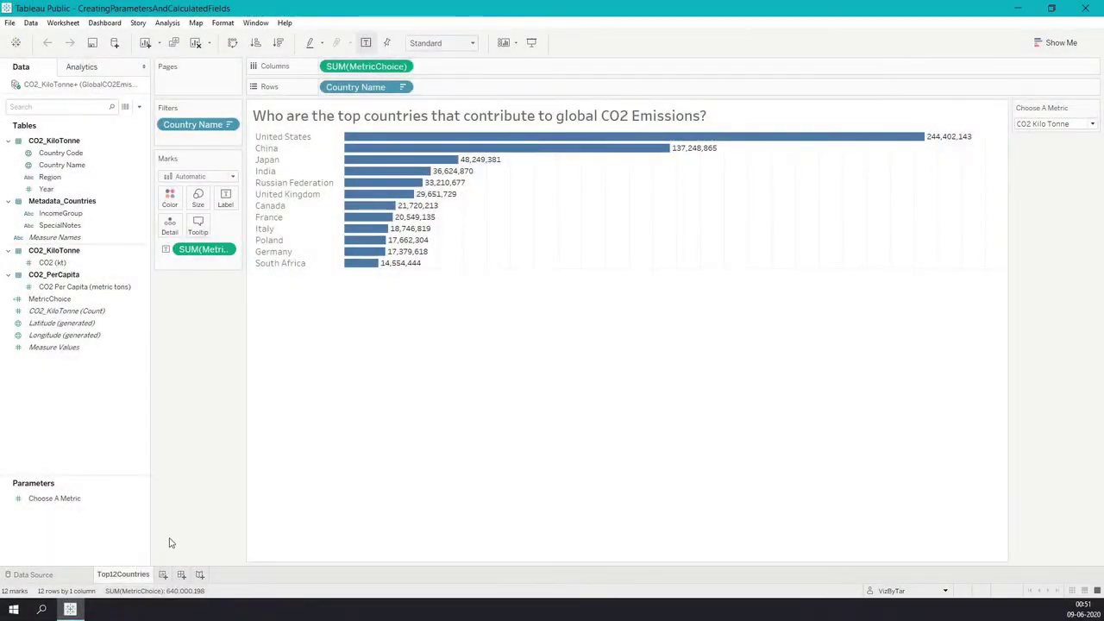
- Add a new worksheet and plot MetricChoice by Year, with Year as columns and MetricChoice as rows
click(163, 574)
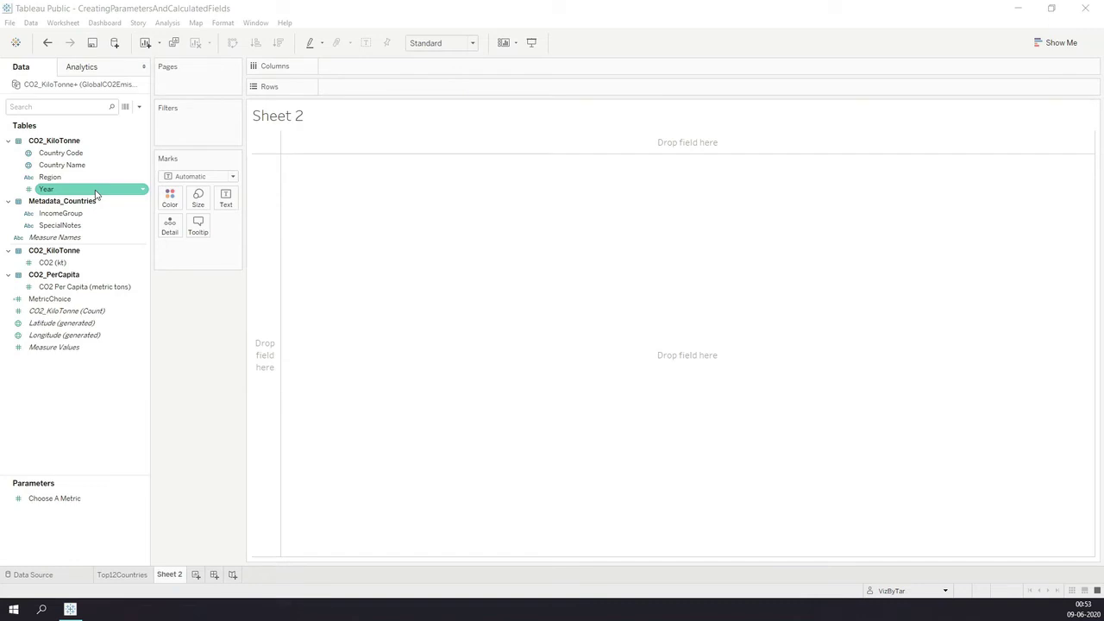
drag(96, 194, 374, 76)
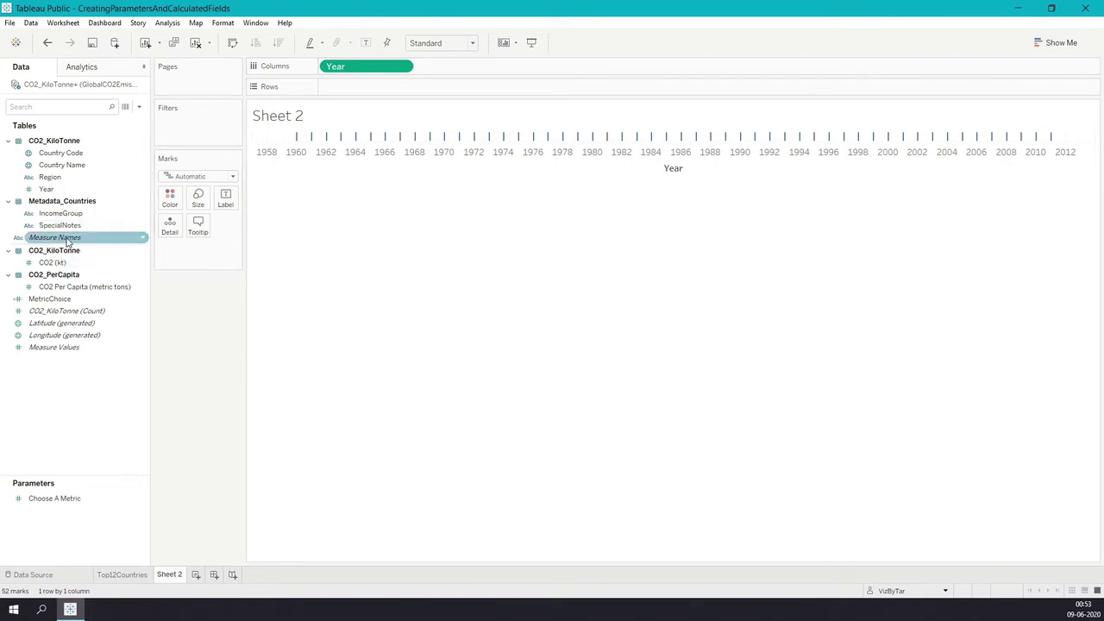
mouse_move(49, 298)
mouse_down()
mouse_move(152, 251)
mouse_move(353, 89)
mouse_up()
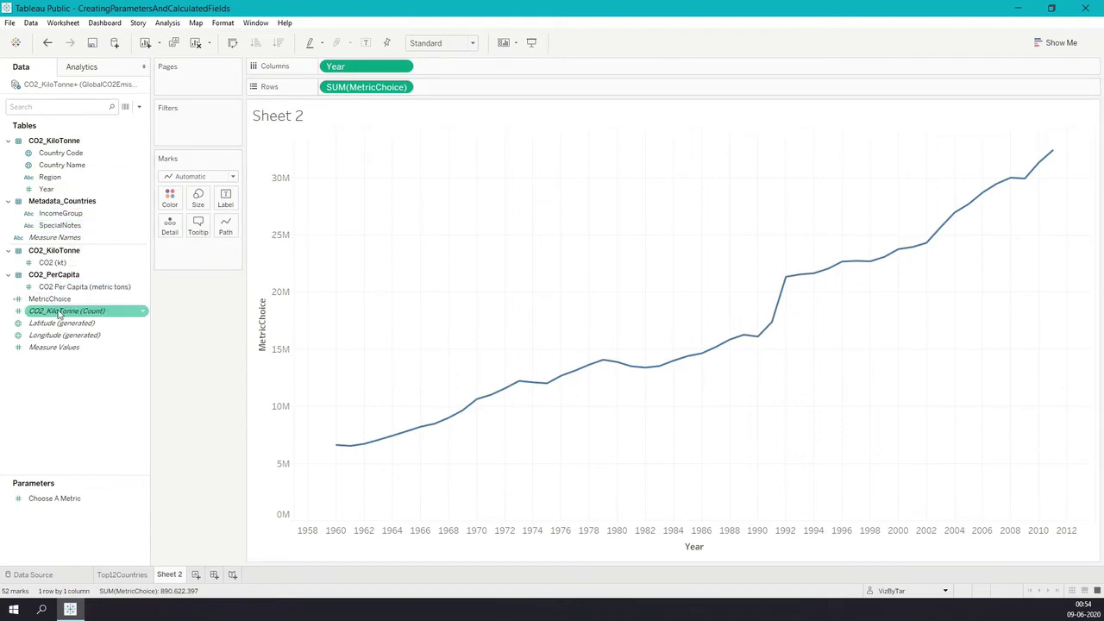
- Try coloring the line chart by Country Name with all members added, and undo it
drag(68, 172, 169, 202)
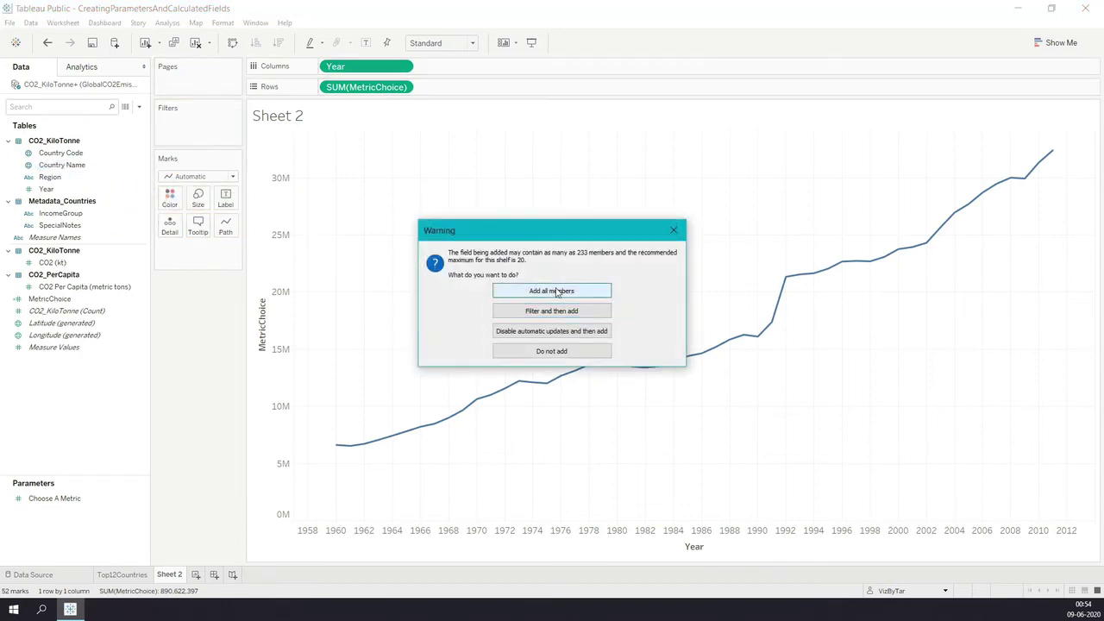
click(556, 292)
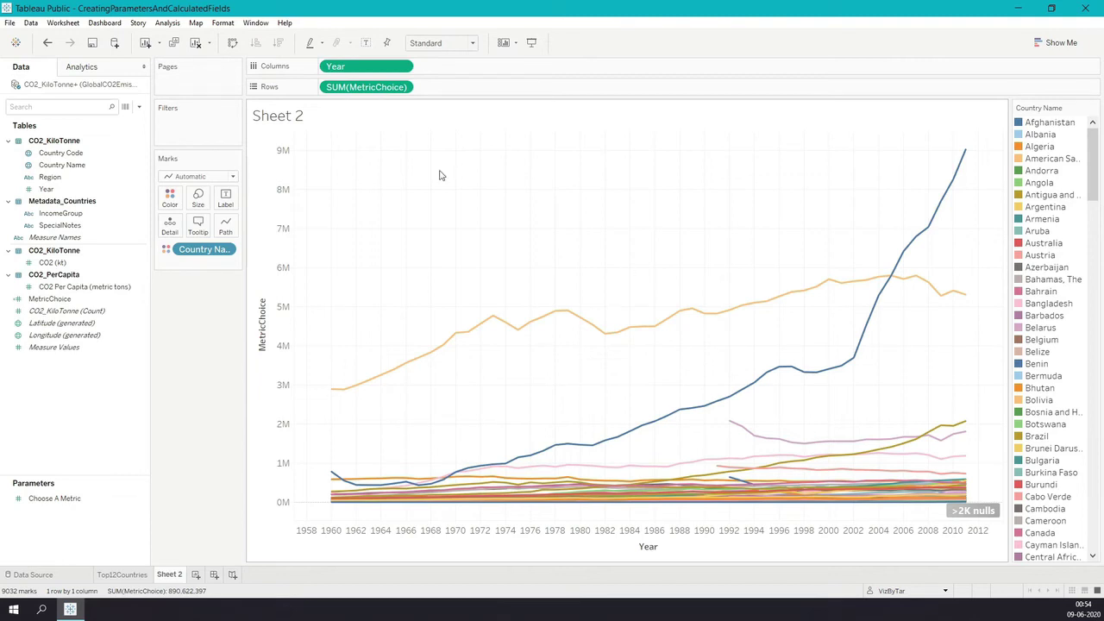
click(50, 52)
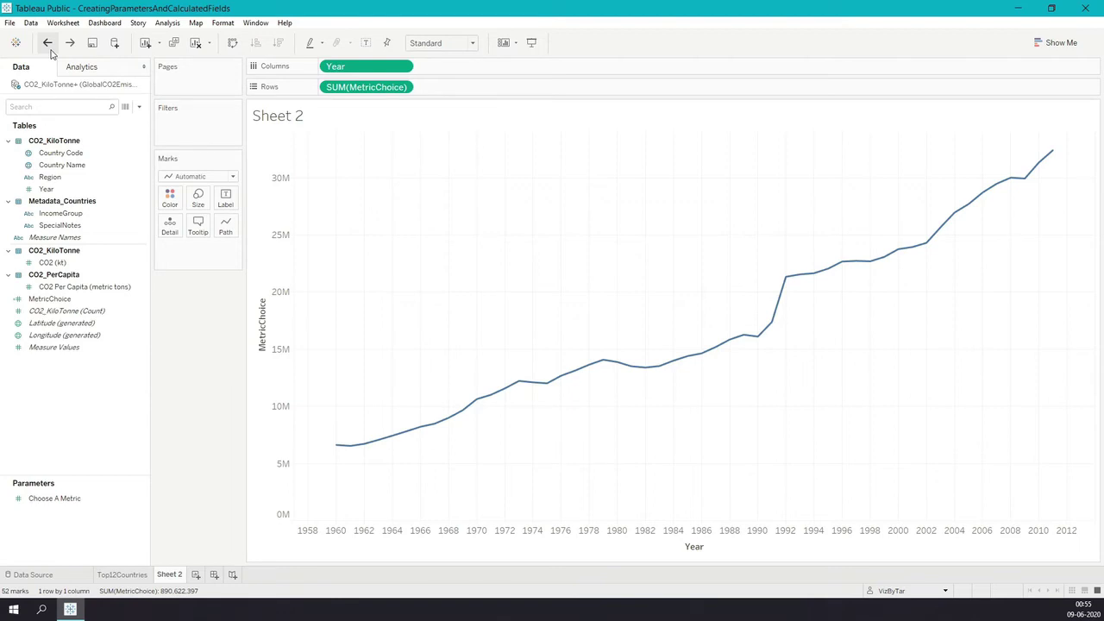
- Filter the line chart by Country Name, selecting only Afghanistan
drag(61, 165, 195, 133)
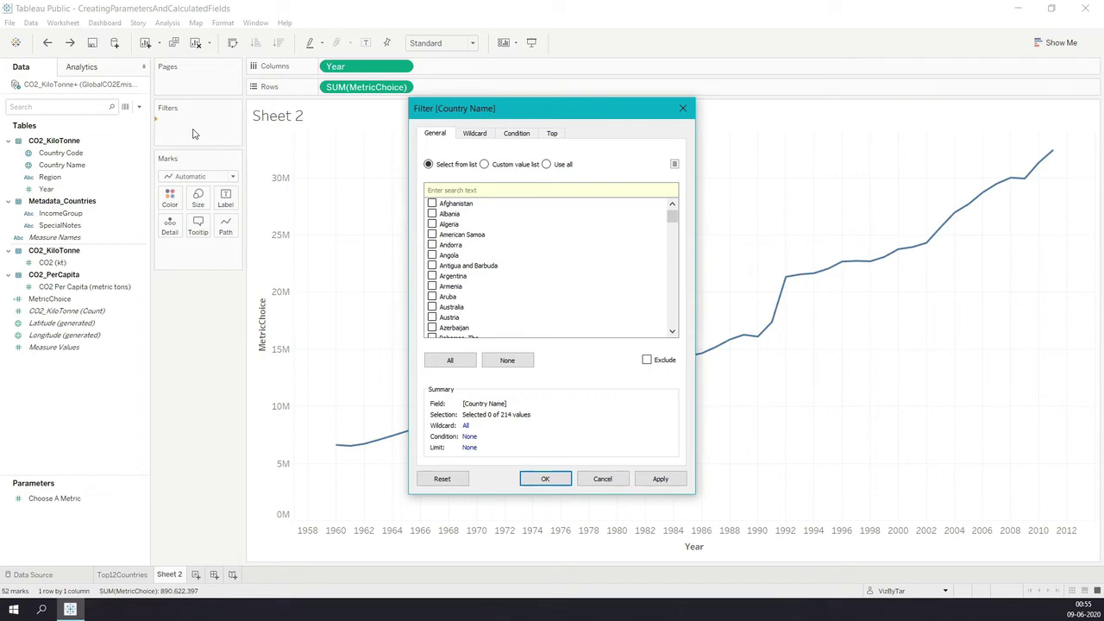
click(433, 204)
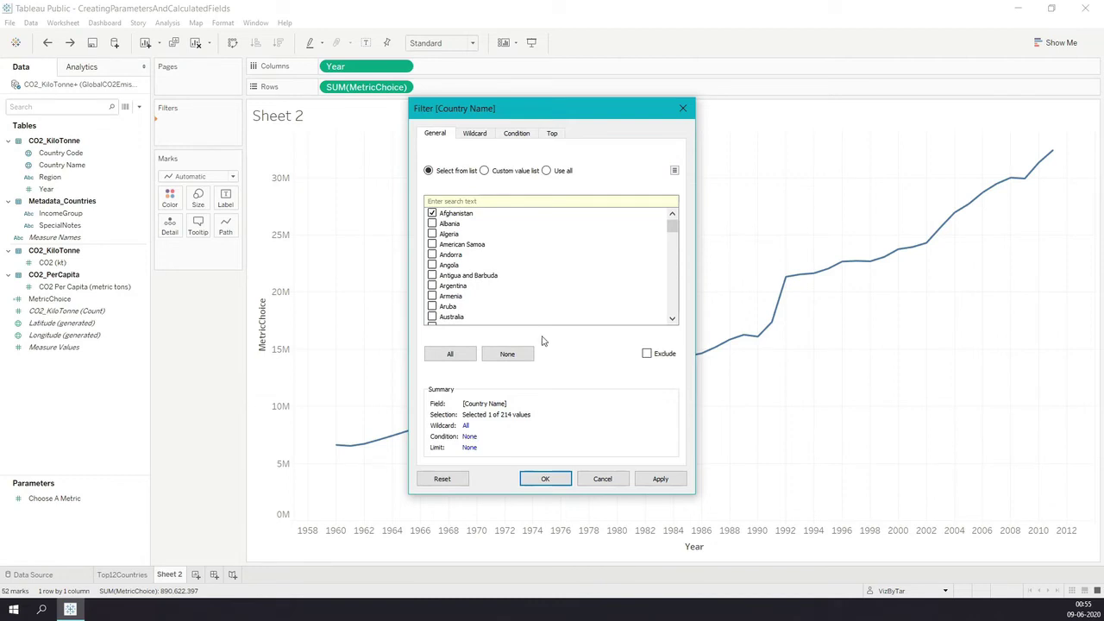
click(677, 481)
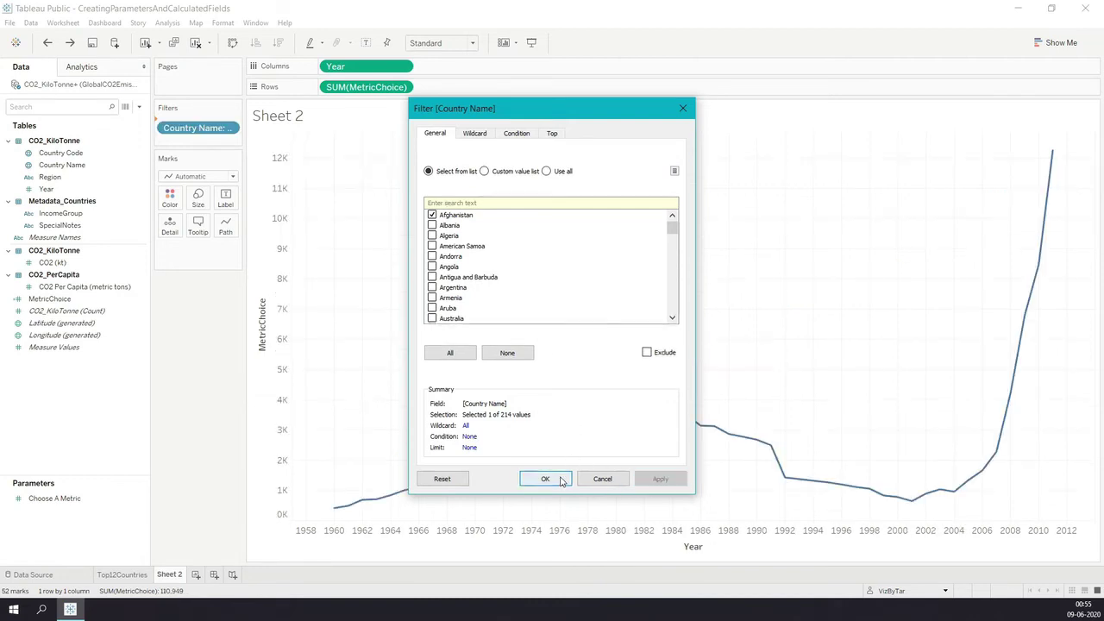
click(545, 479)
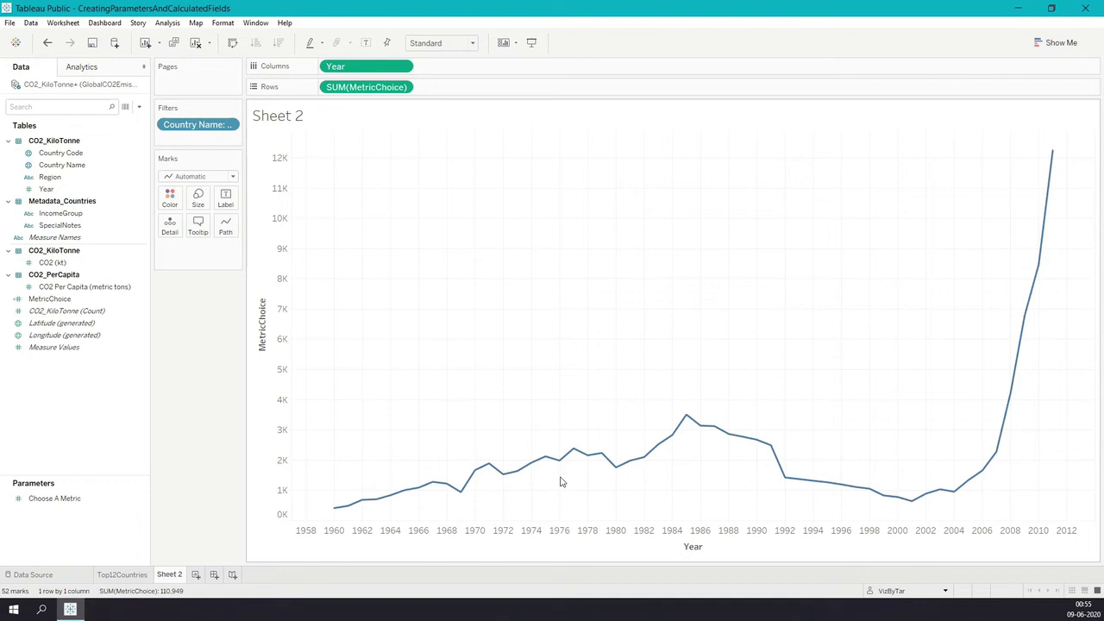
- Show the Country Name filter control and set its style to Multiple Values (dropdown)
right_click(219, 127)
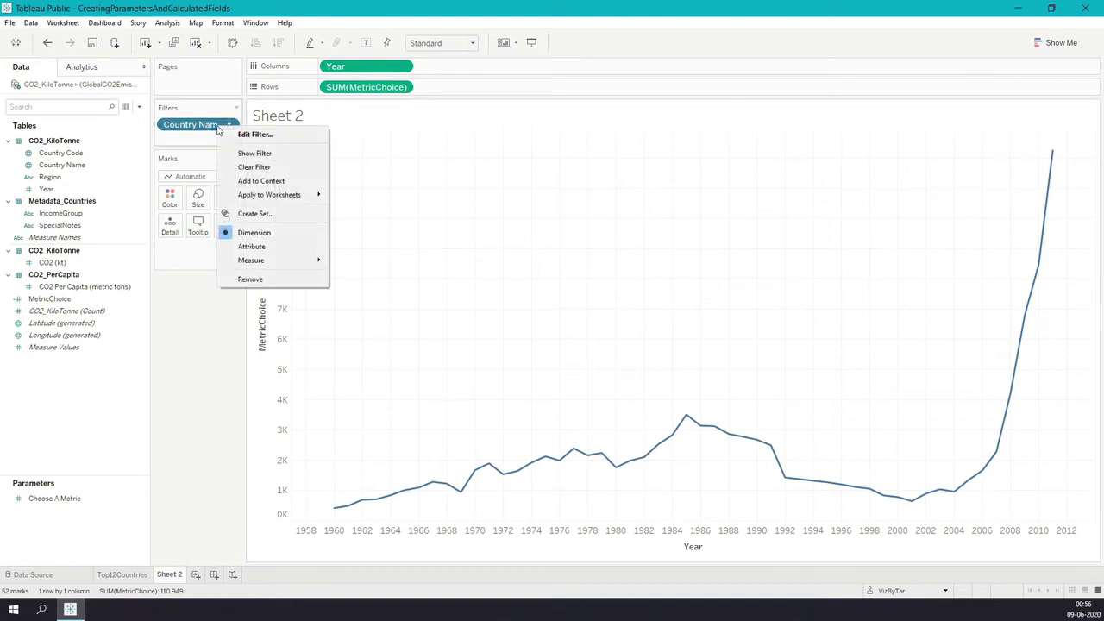
click(272, 153)
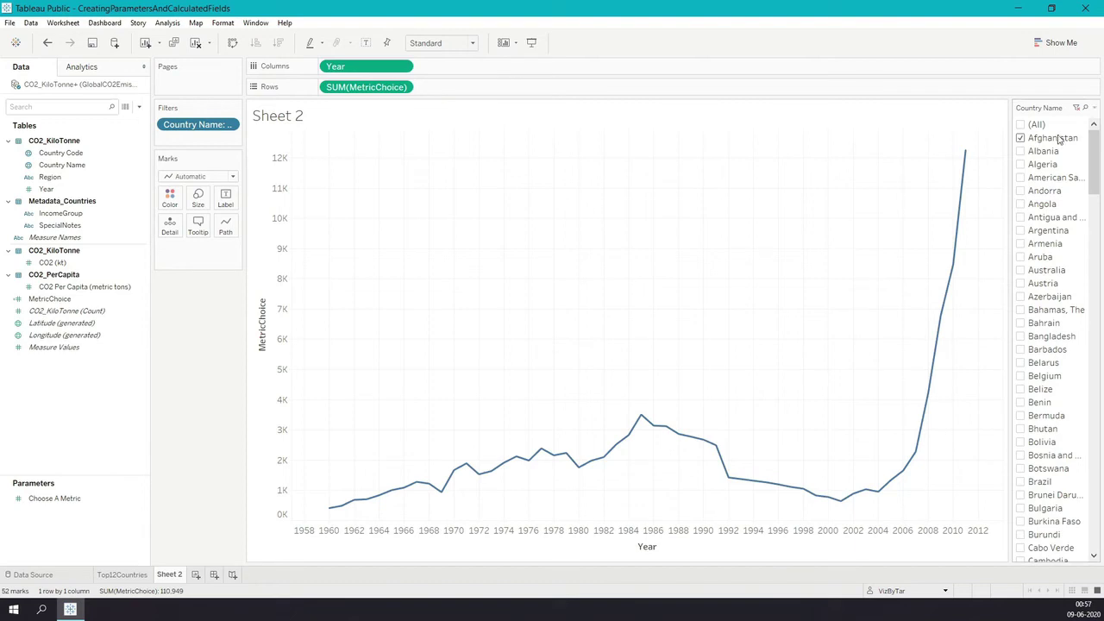
click(1094, 109)
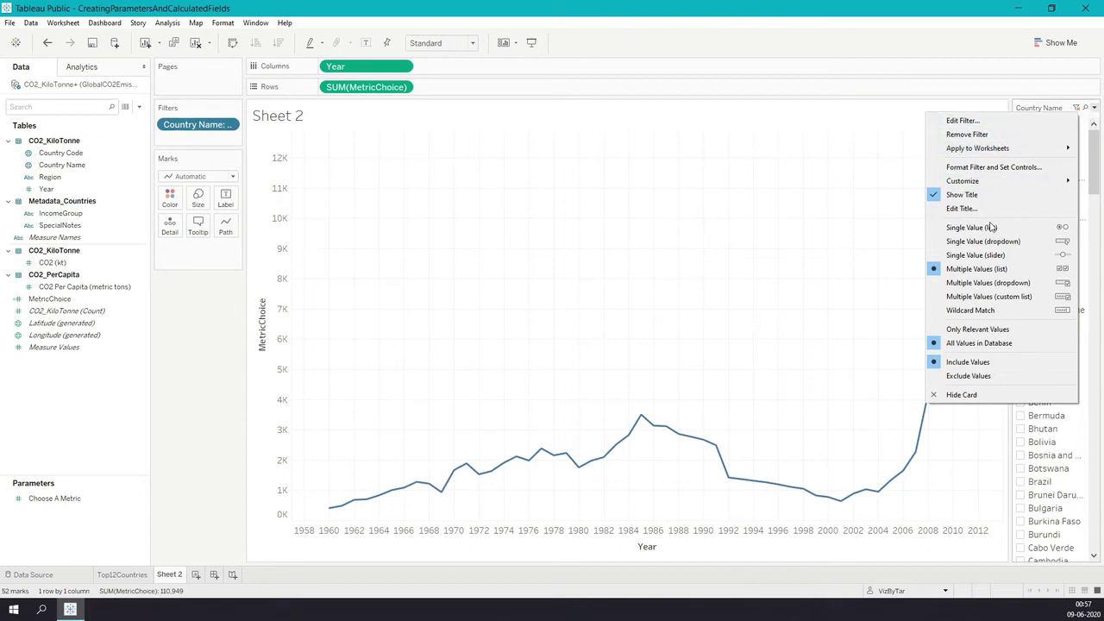
click(1031, 284)
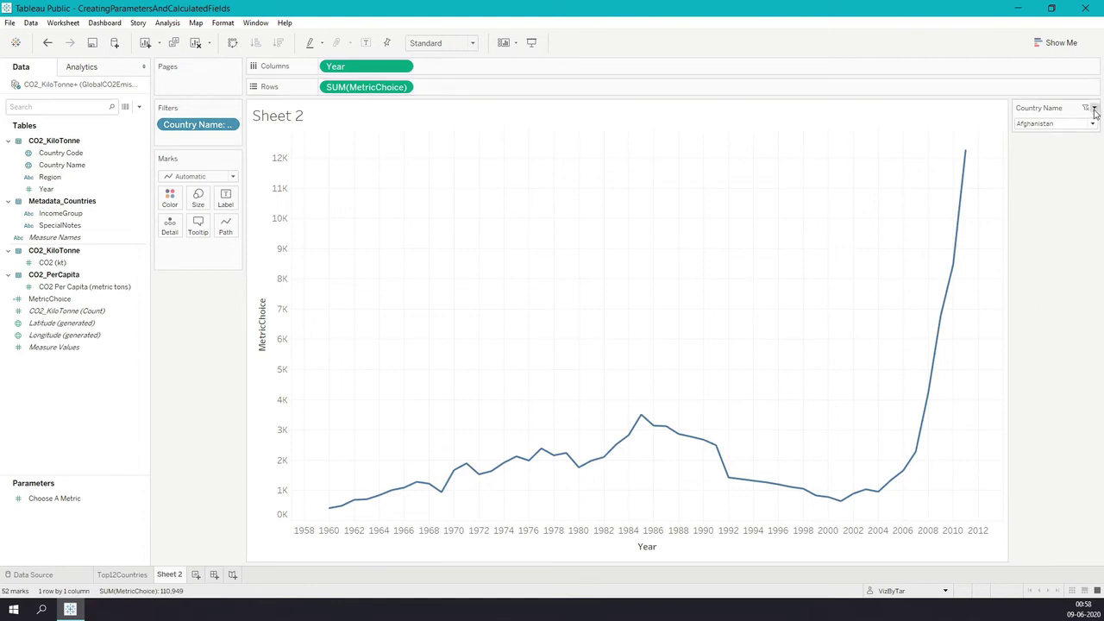
click(1093, 107)
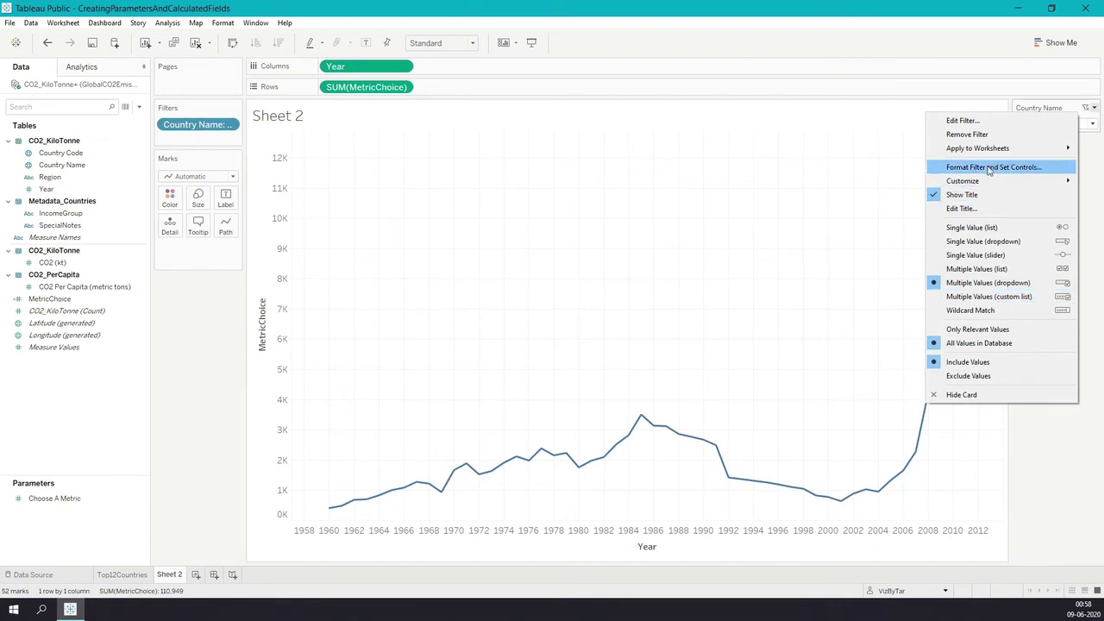
mouse_move(986, 183)
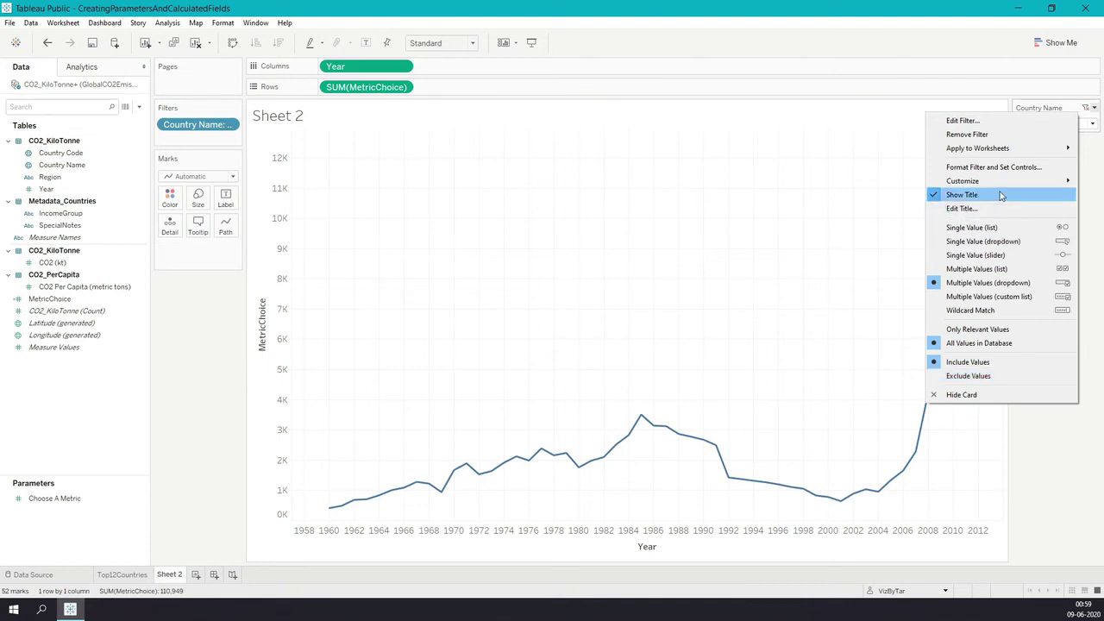
click(889, 257)
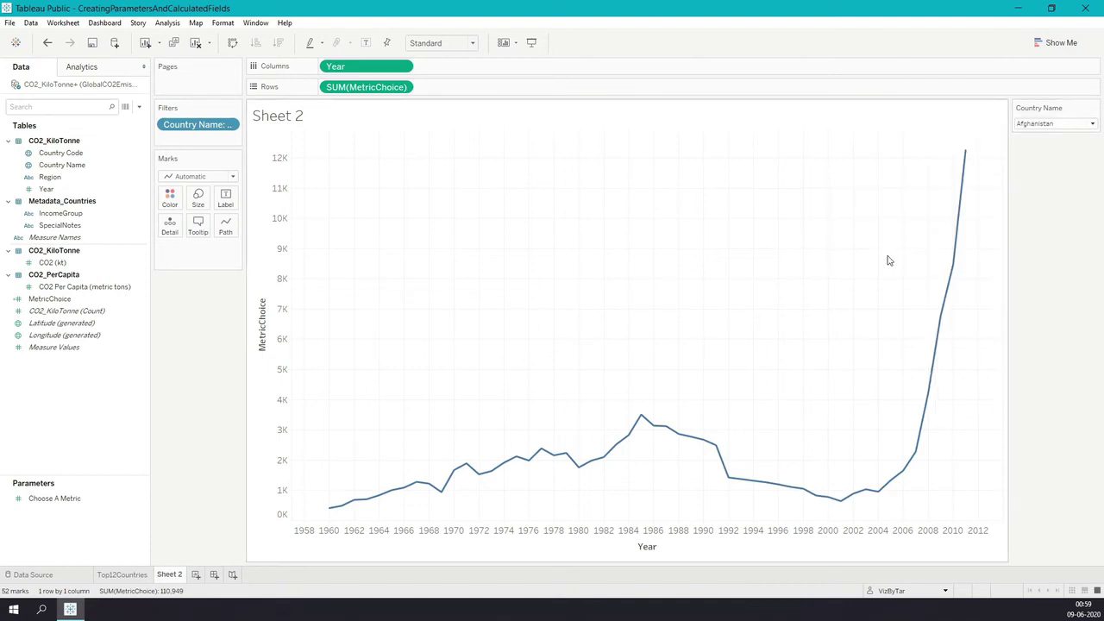
- Change the country selected in the Country Name filter control to only Austria
click(1093, 125)
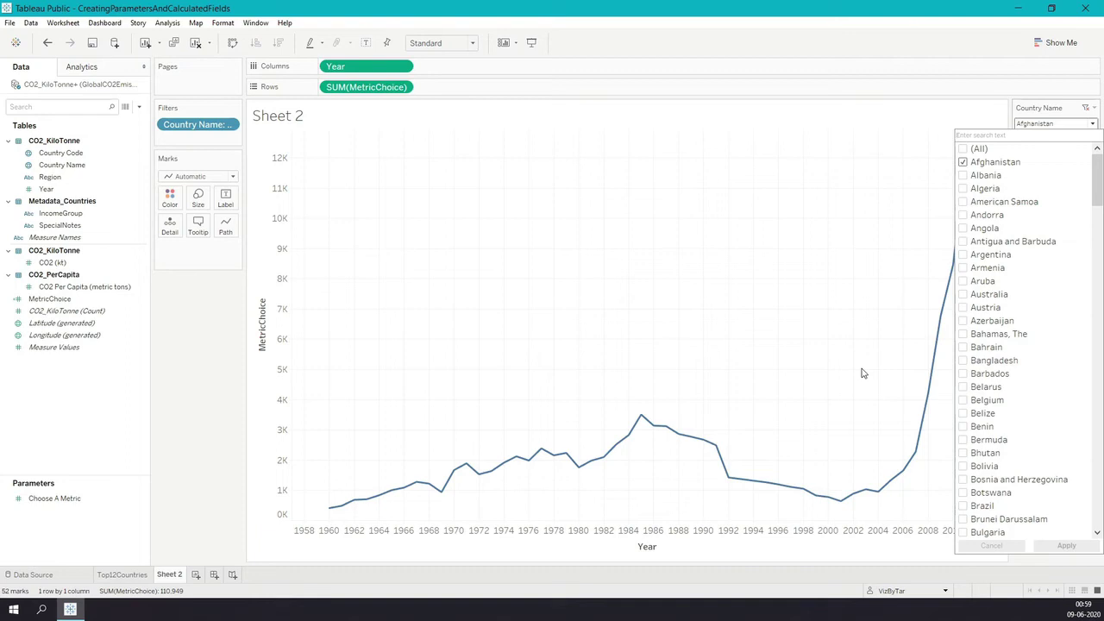
click(964, 163)
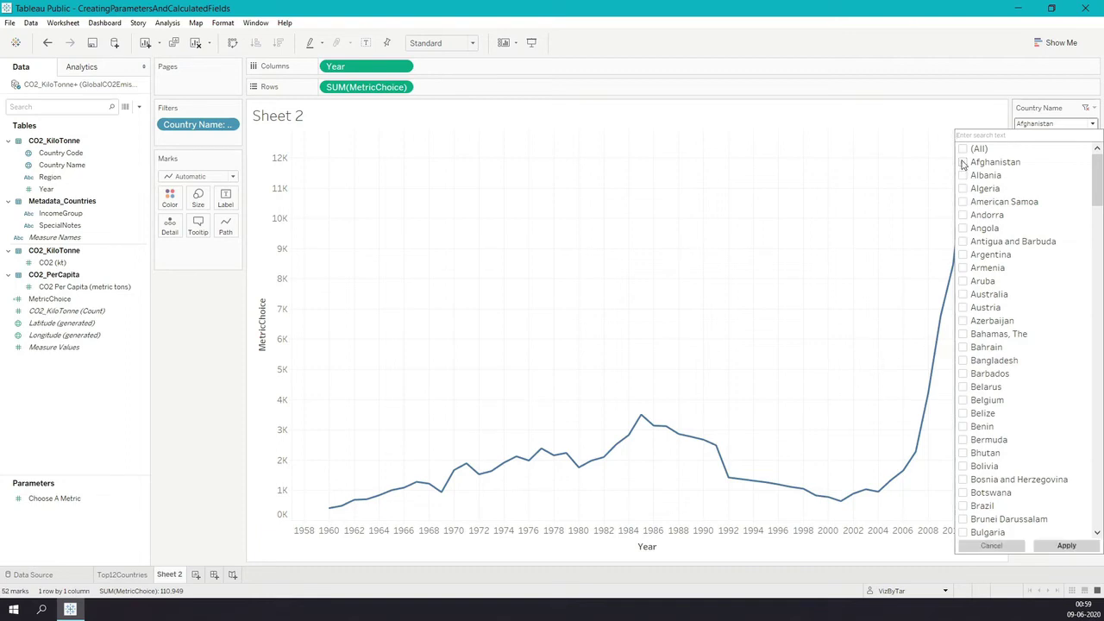
click(963, 310)
click(1078, 549)
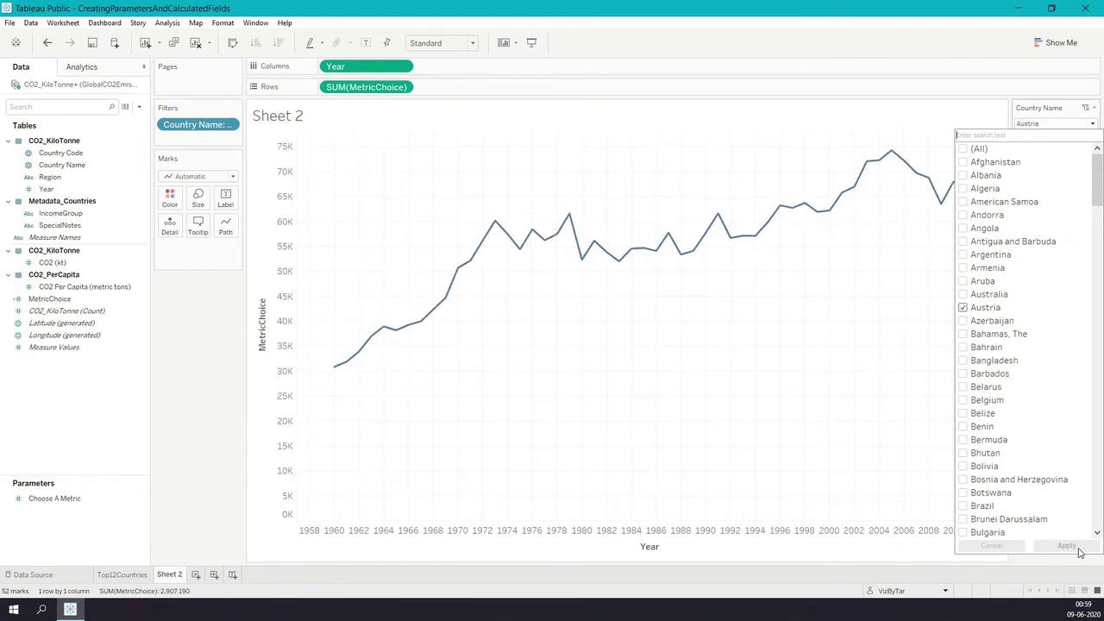
click(596, 458)
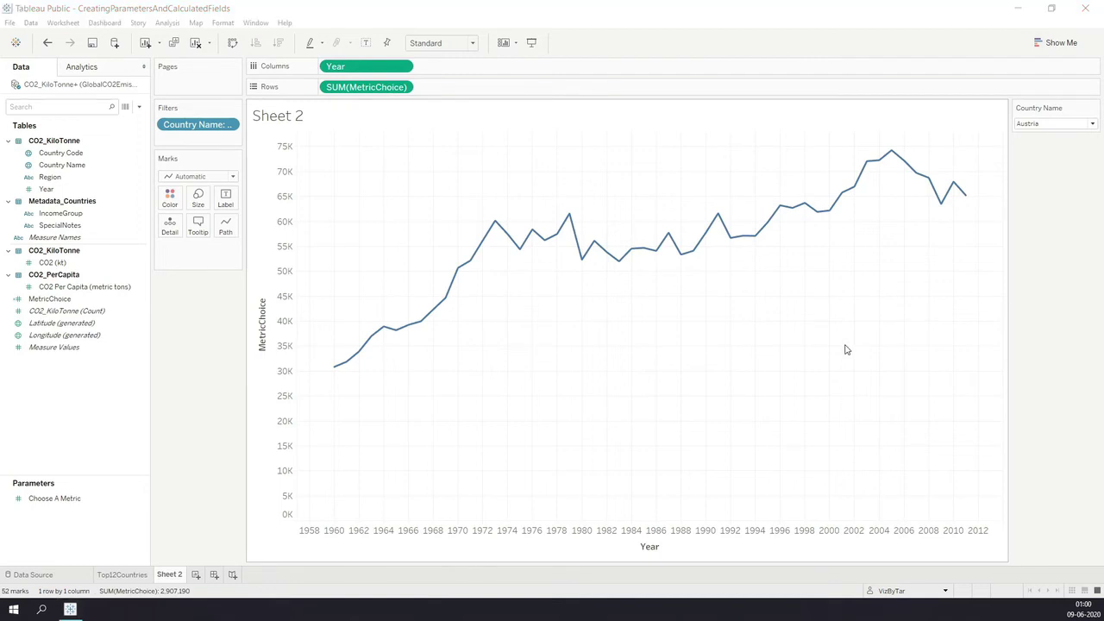
- Replace the line chart's title with "How has CO2 Emissions for a country changed over time?"
double_click(352, 116)
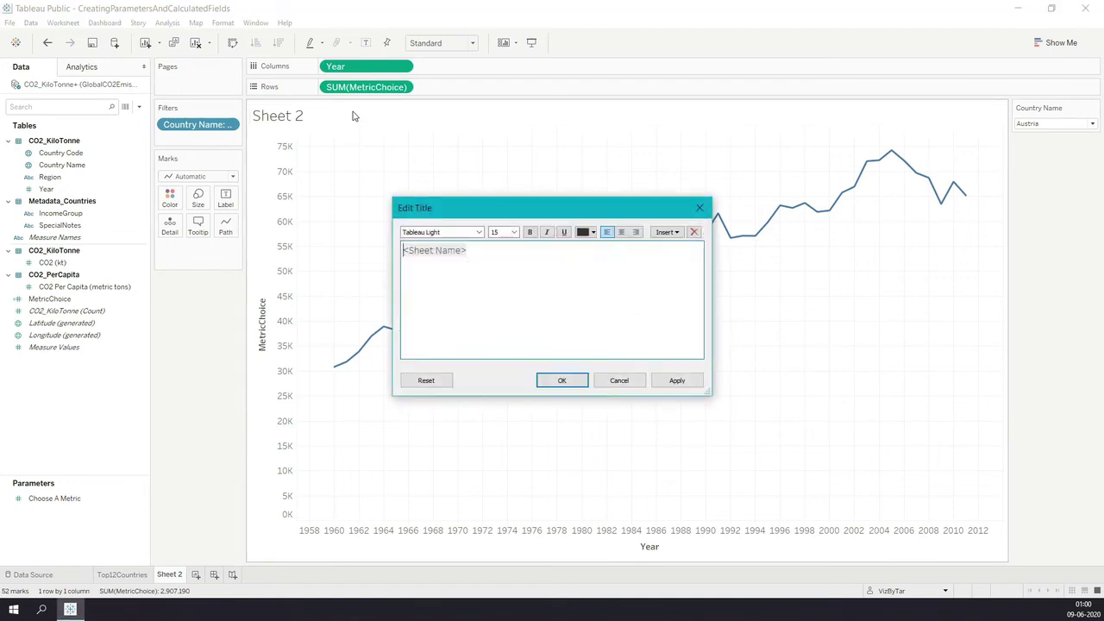
drag(492, 251, 398, 252)
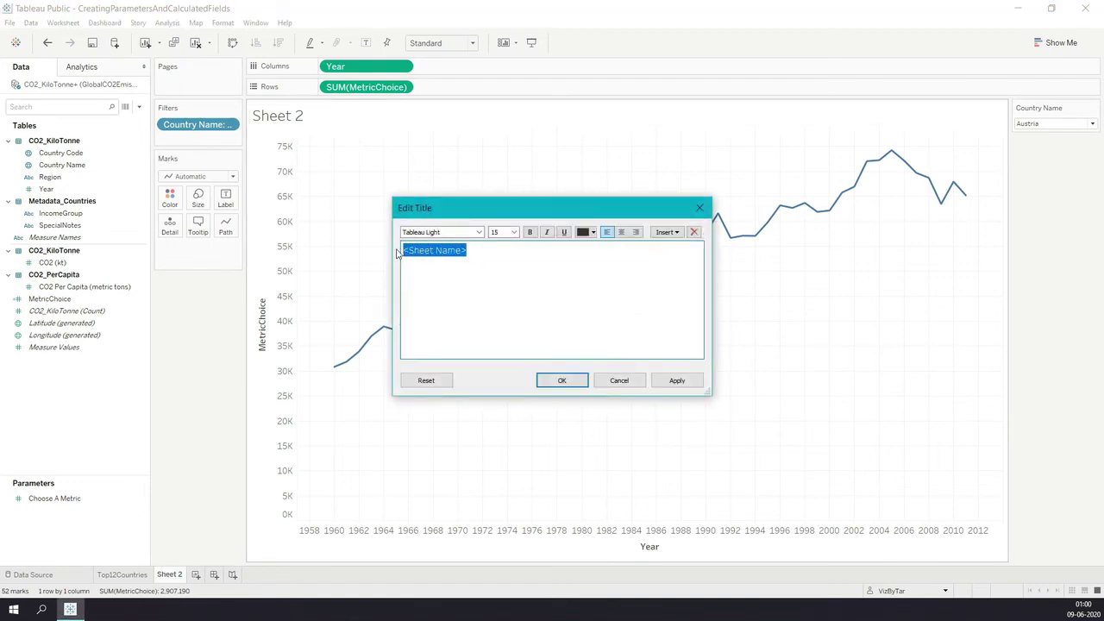
text(How has CO2 Em)
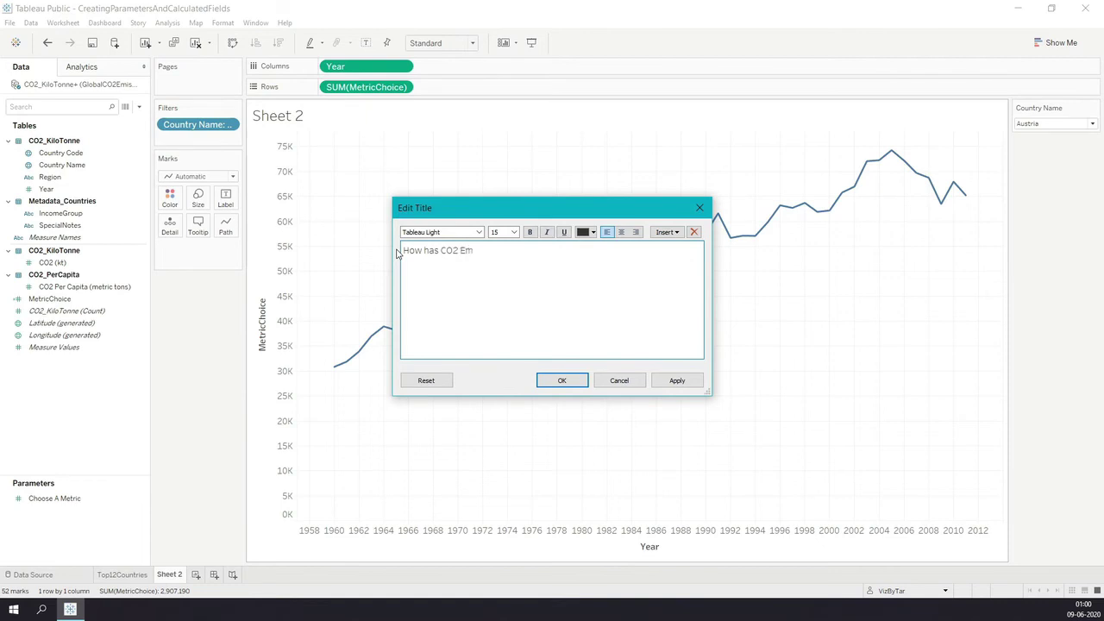
text(issions for a country change over time?)
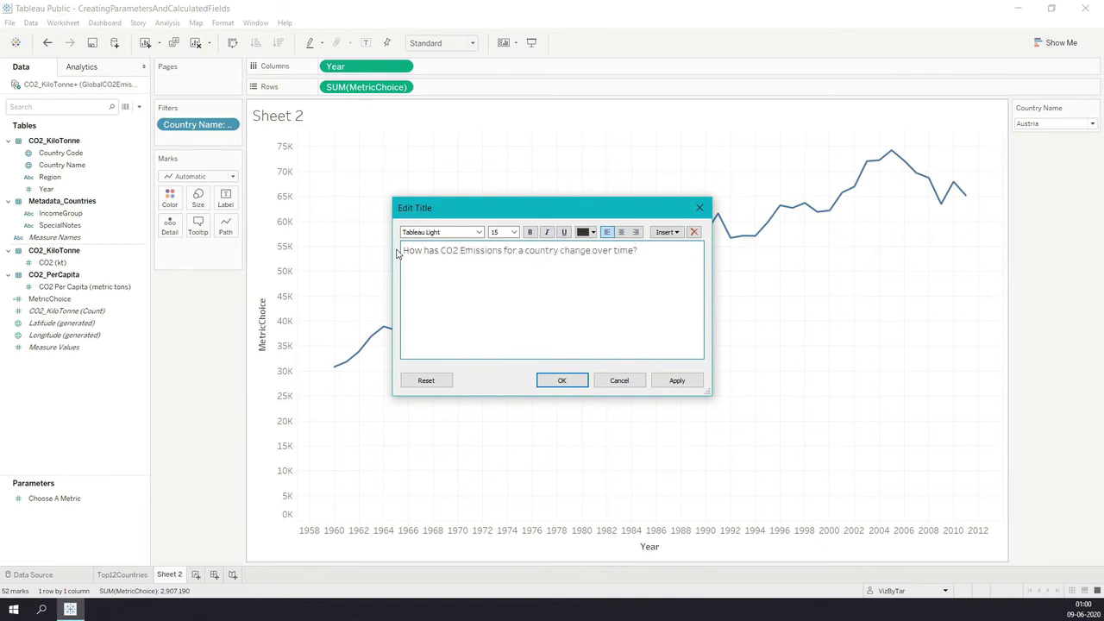
text(d)
click(677, 380)
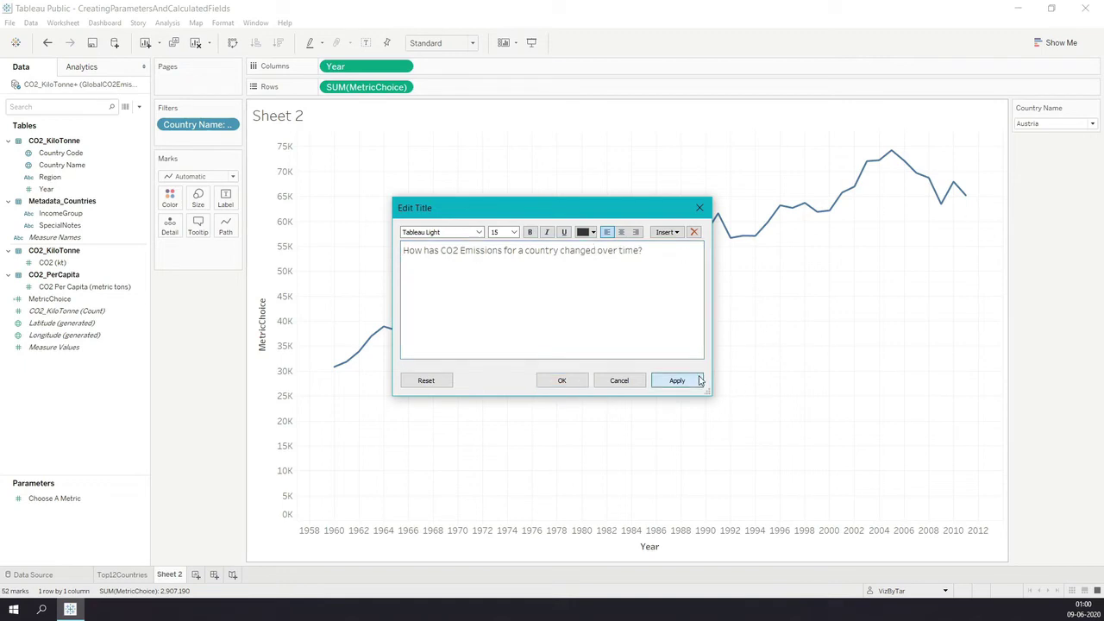
click(583, 382)
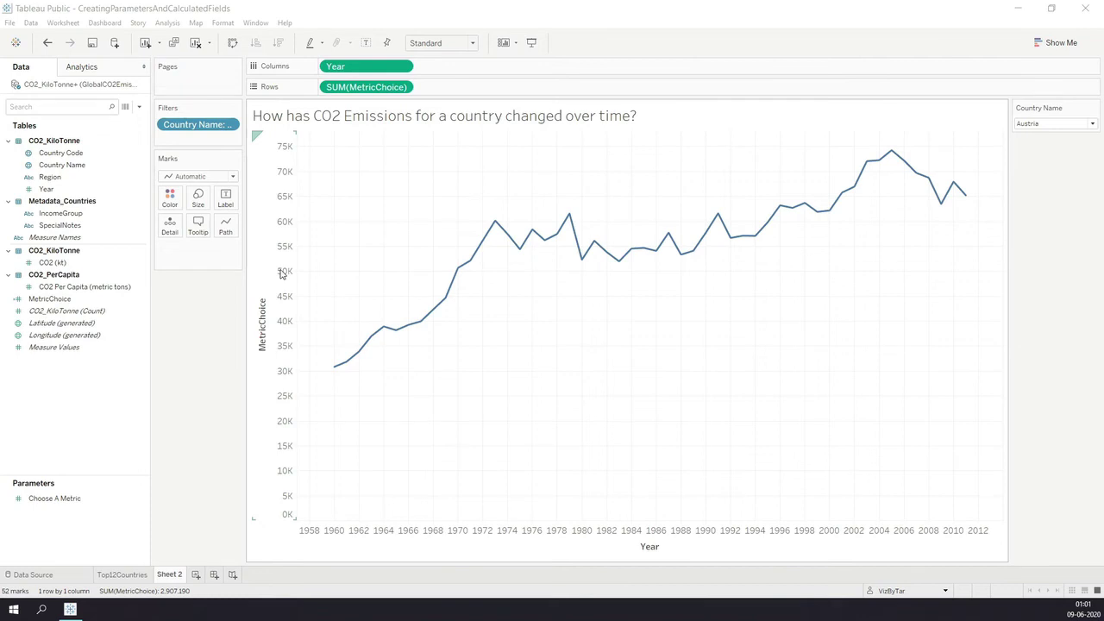
- Hide the MetricChoice axis header and label the line with MetricChoice values at only its minimum and maximum
right_click(280, 274)
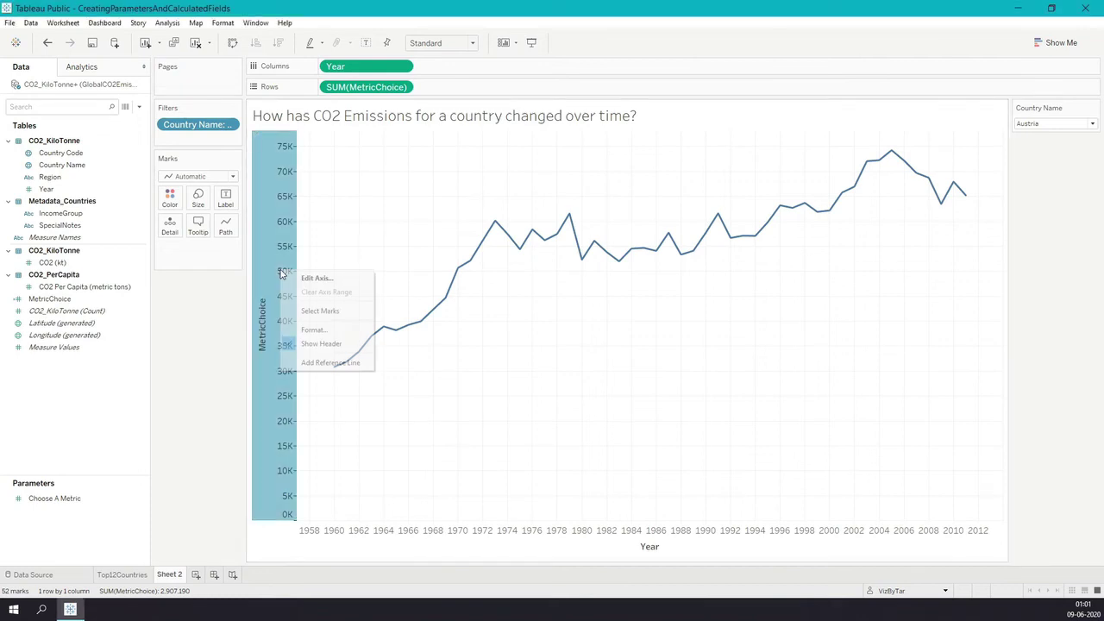
click(327, 344)
drag(49, 300, 226, 202)
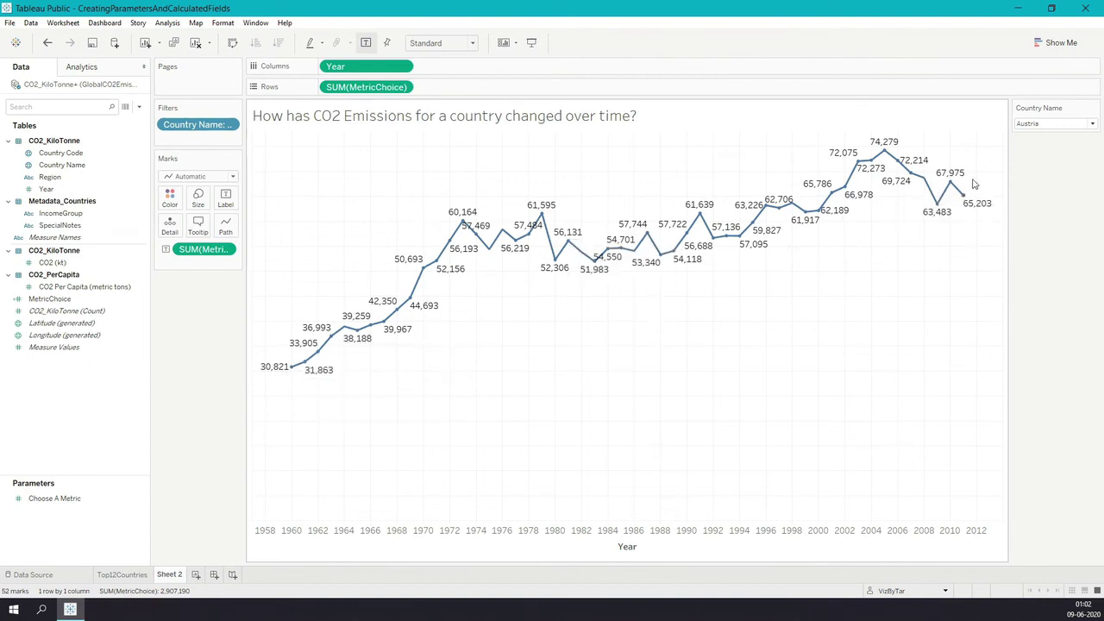
click(227, 201)
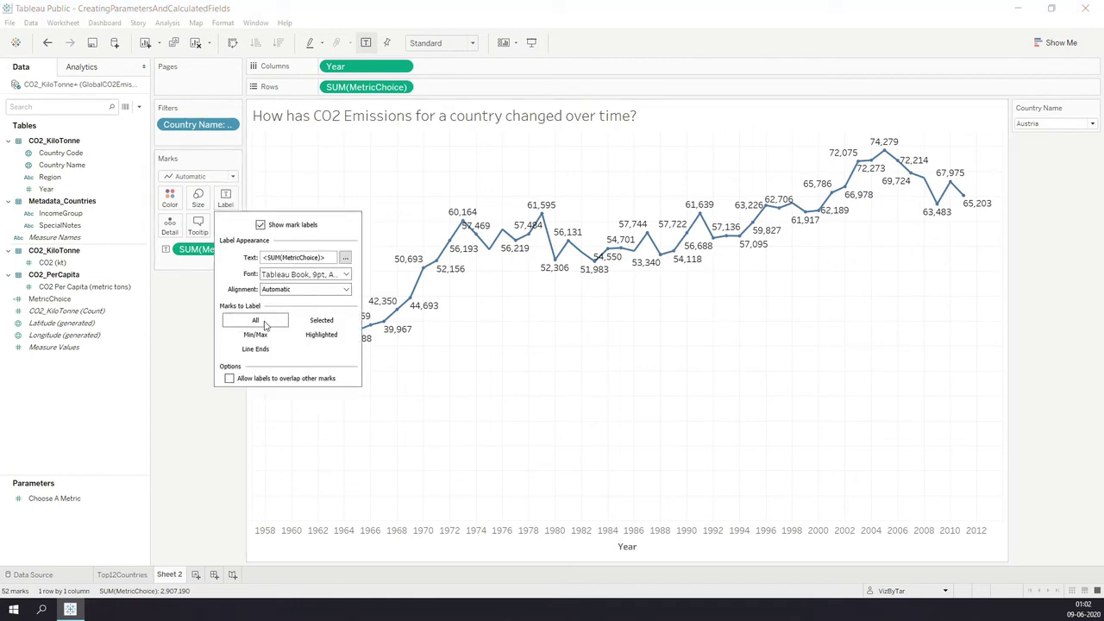
click(259, 335)
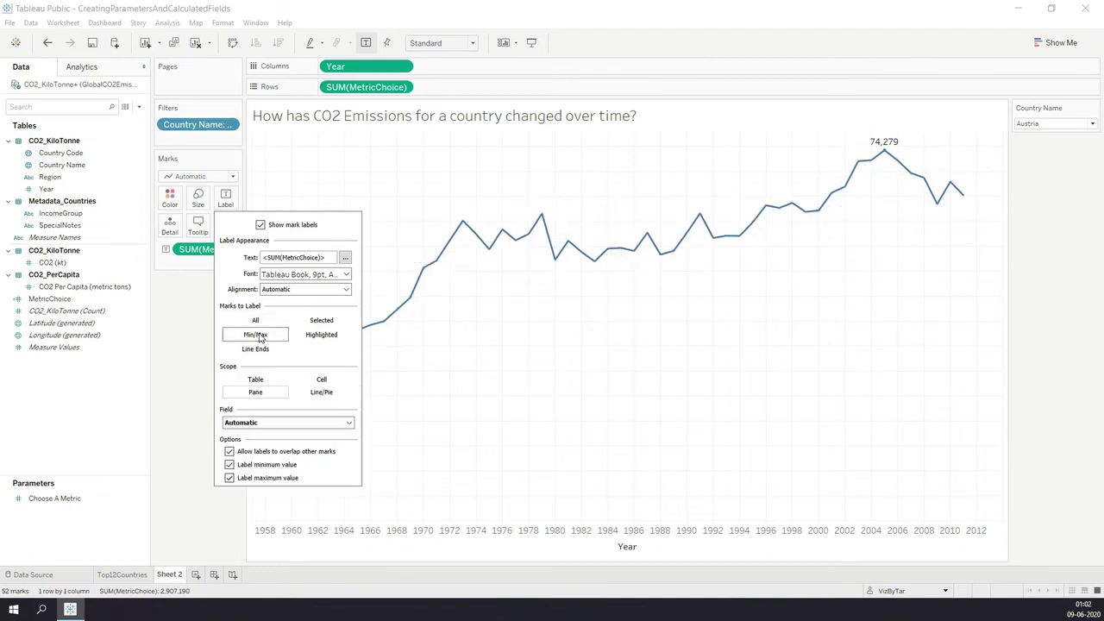
click(409, 362)
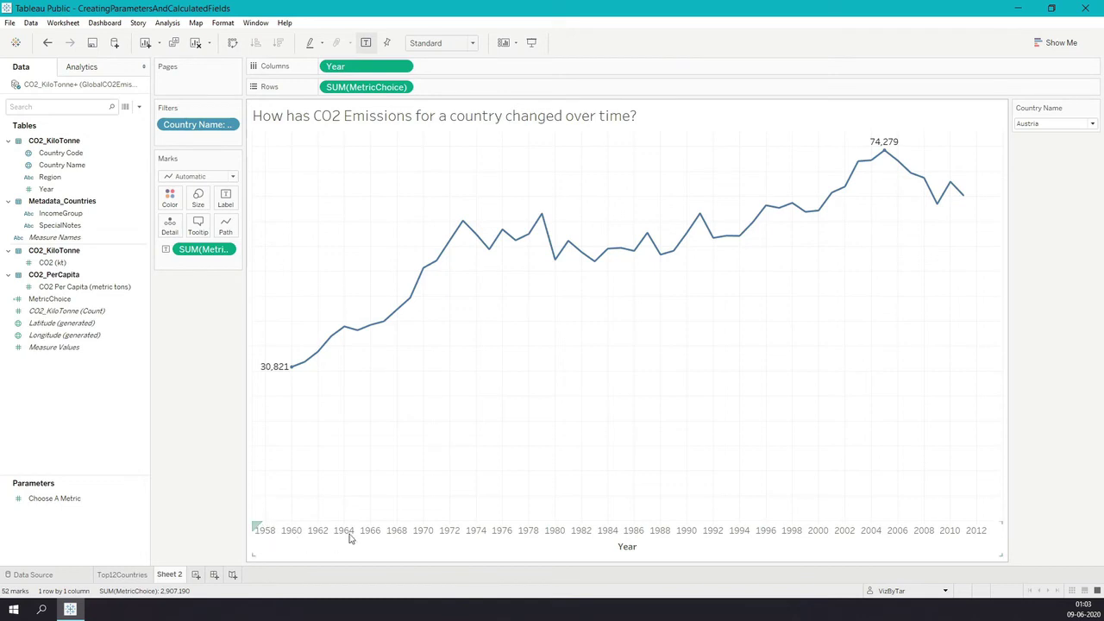
- Remove the title text from the Year axis of the line chart
right_click(628, 546)
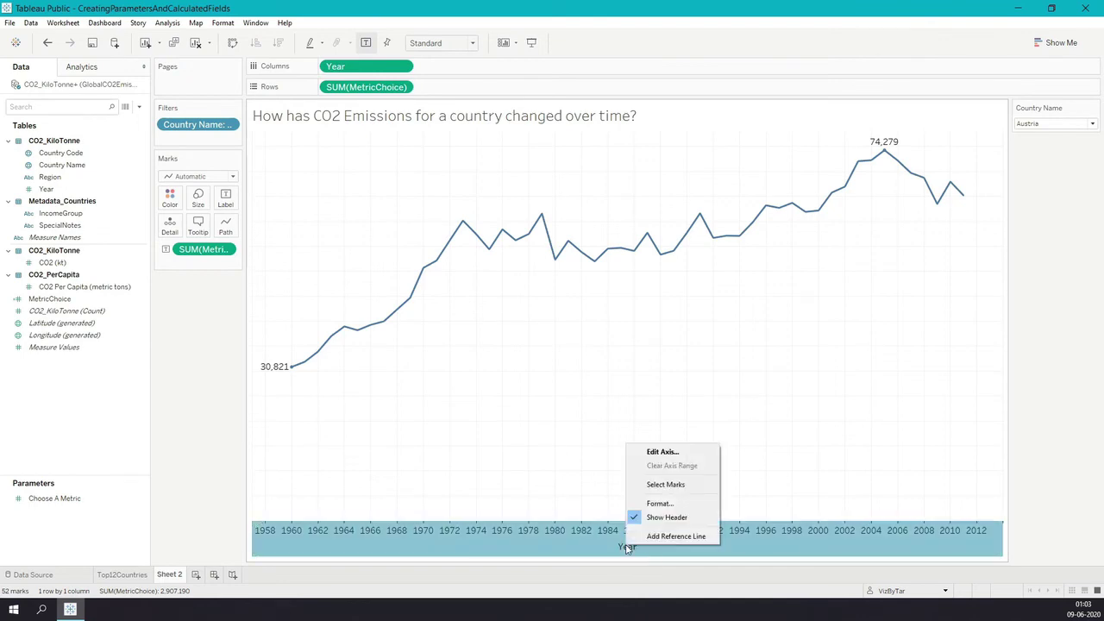
click(664, 453)
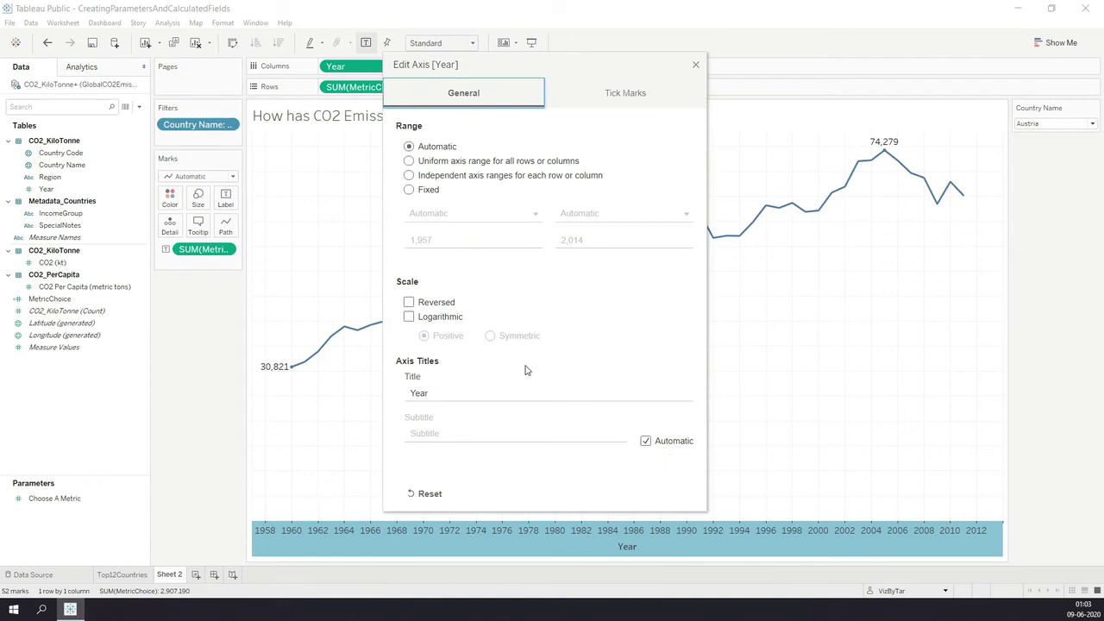
double_click(436, 393)
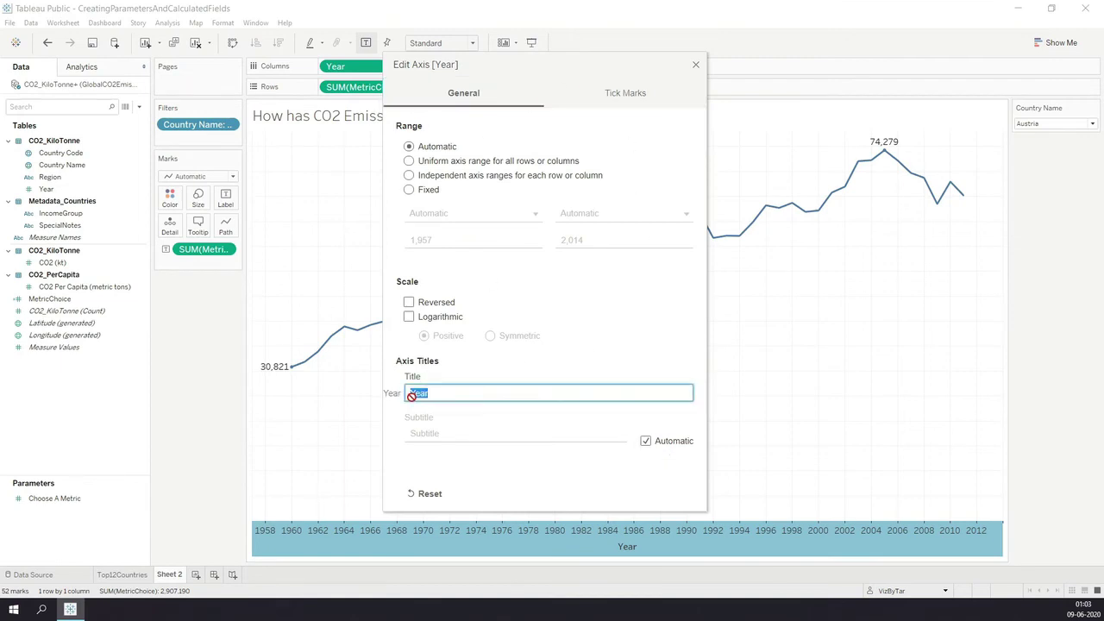
drag(438, 392, 403, 396)
key(BackSpace)
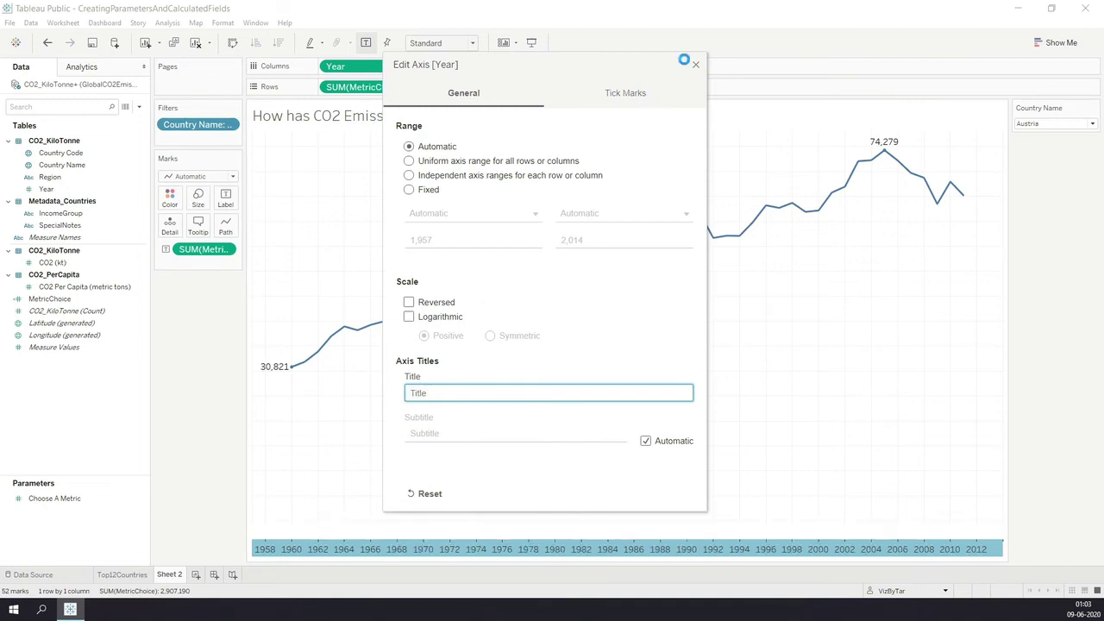
click(696, 65)
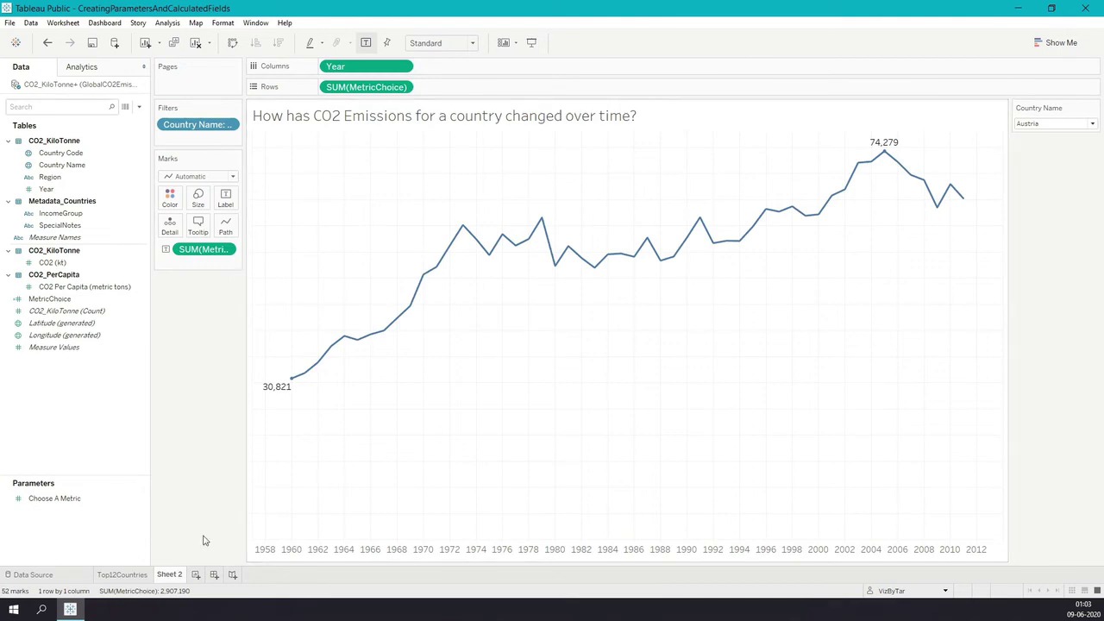
- Rename the line chart's worksheet as CO2PerYear
double_click(177, 575)
text(CO2P)
text(erYea)
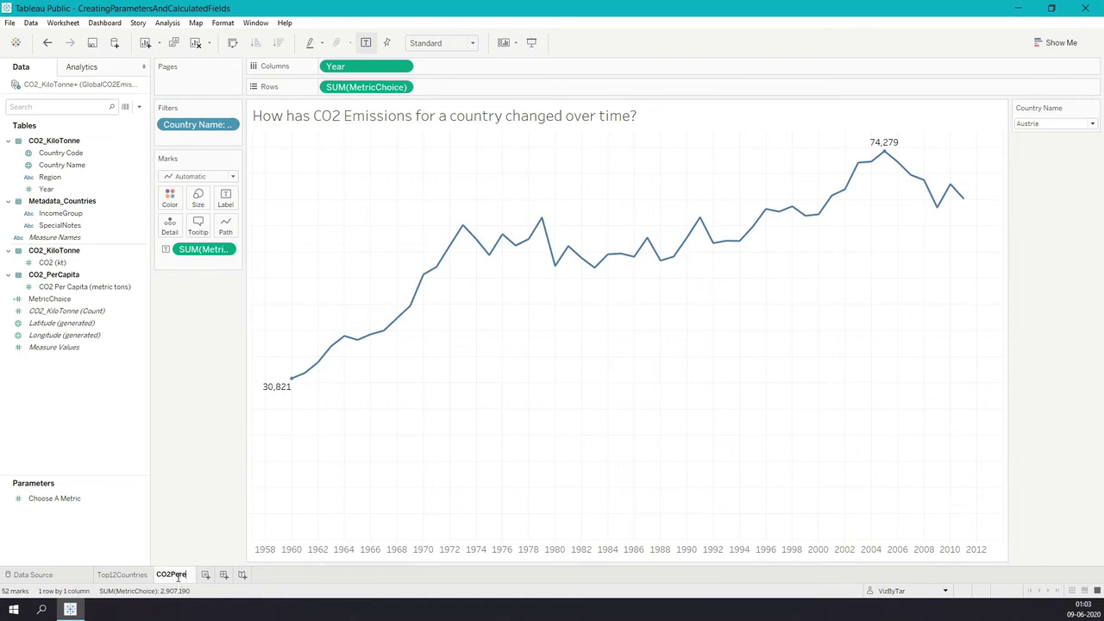
text(r)
click(203, 526)
- Add a new worksheet and place IncomeGroup on it as the text label of the marks
click(212, 575)
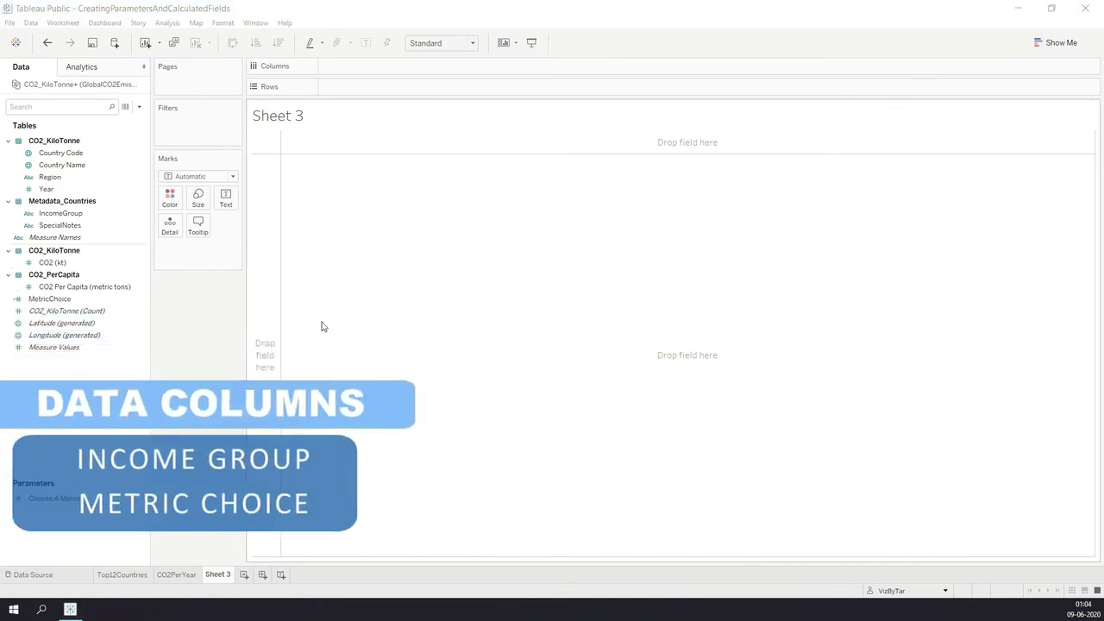
click(89, 215)
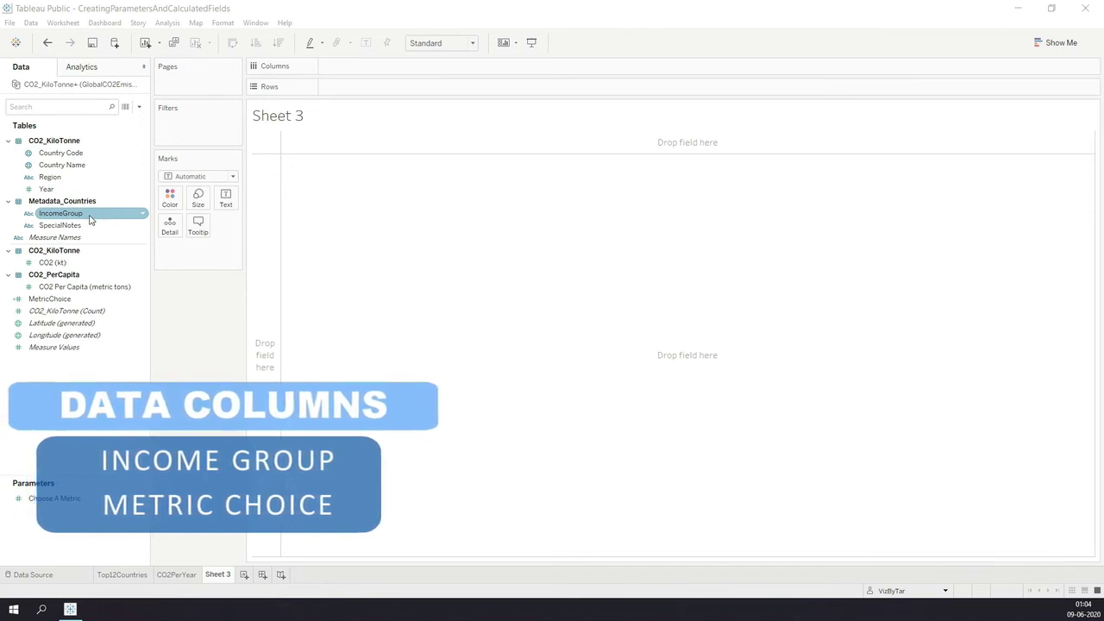
click(79, 286)
click(81, 299)
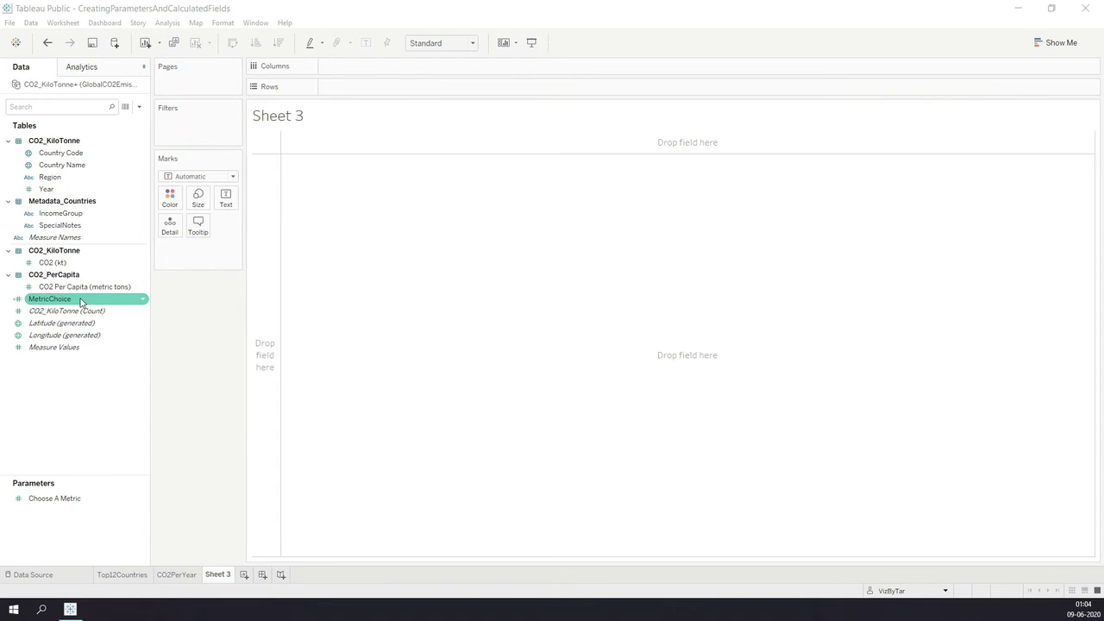
drag(74, 215, 226, 203)
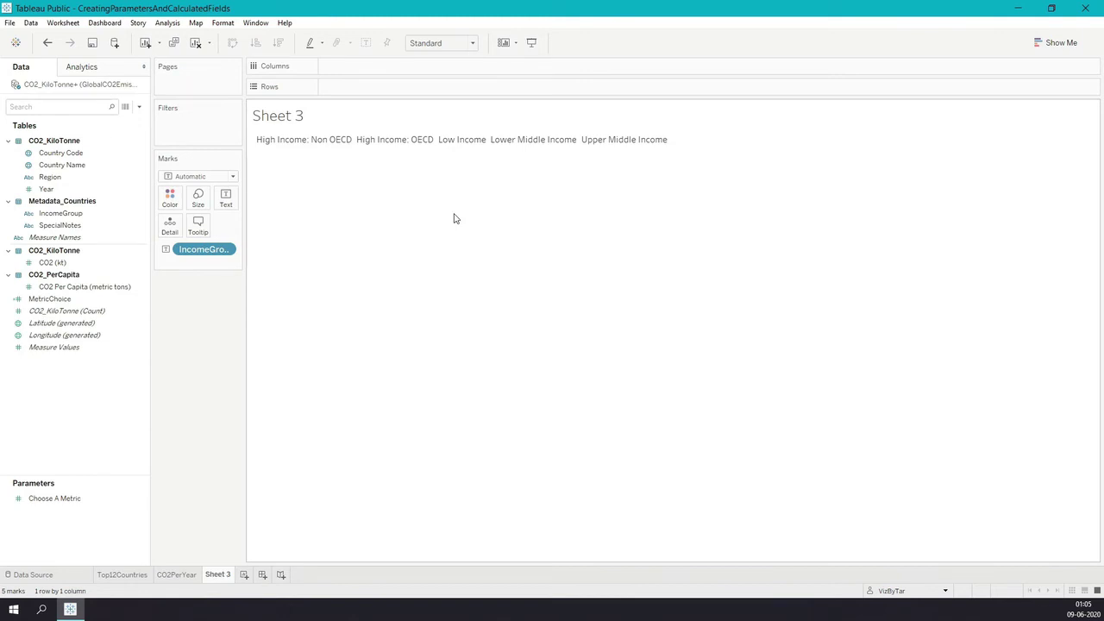
- Encode MetricChoice as the size, color and label of the income group marks to form a treemap
drag(63, 301, 199, 200)
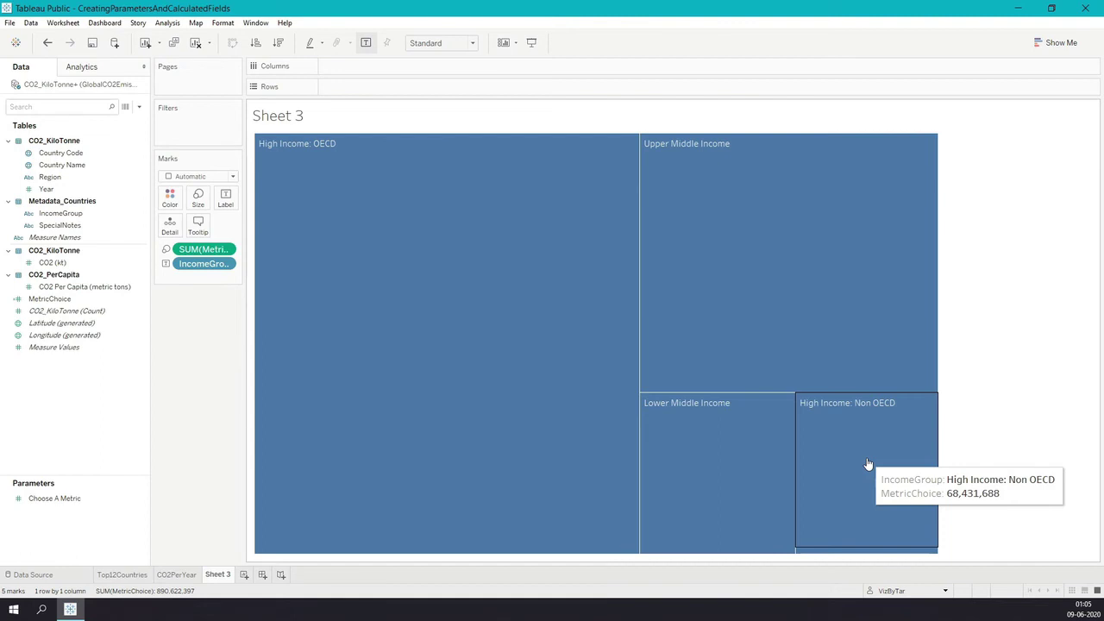
drag(49, 299, 179, 199)
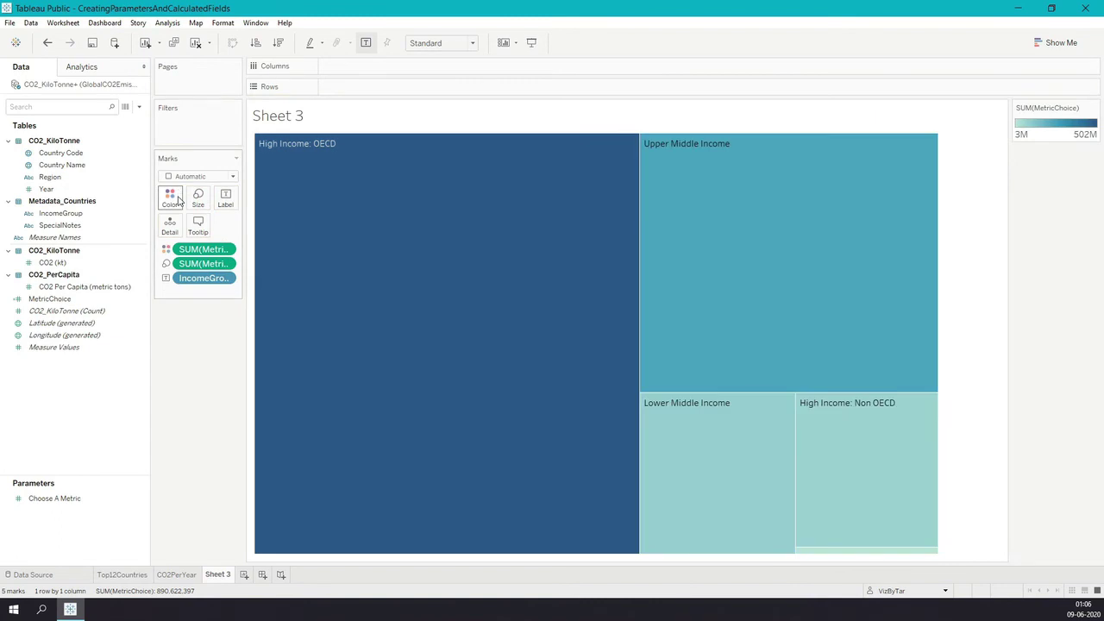
drag(65, 300, 217, 203)
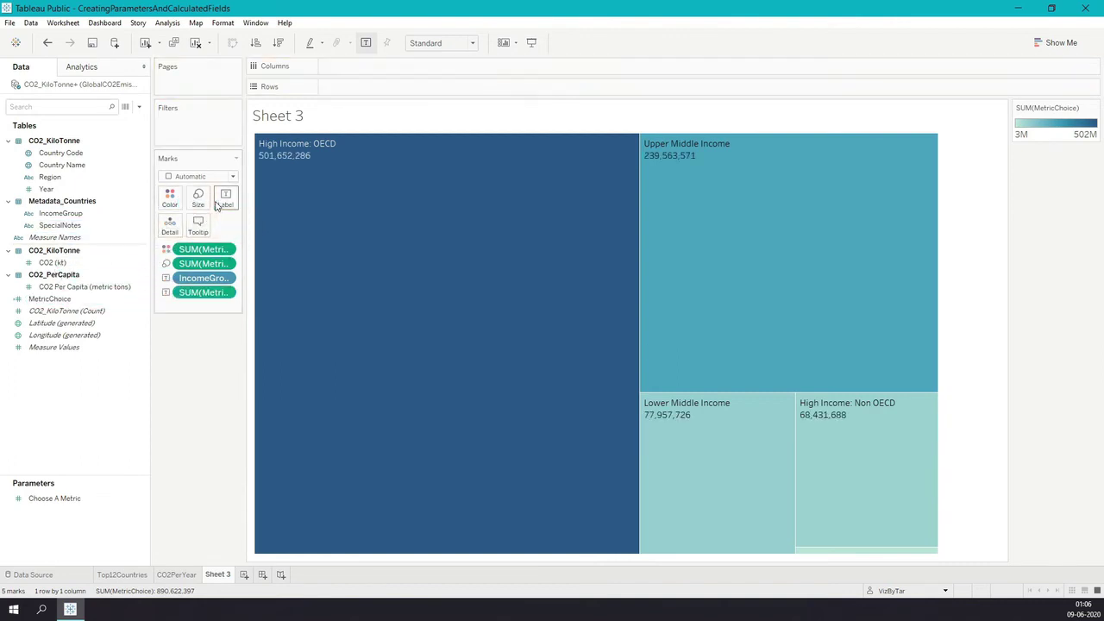
- Apply a Percent of Total quick table calculation to the MetricChoice label of the treemap
mouse_move(313, 300)
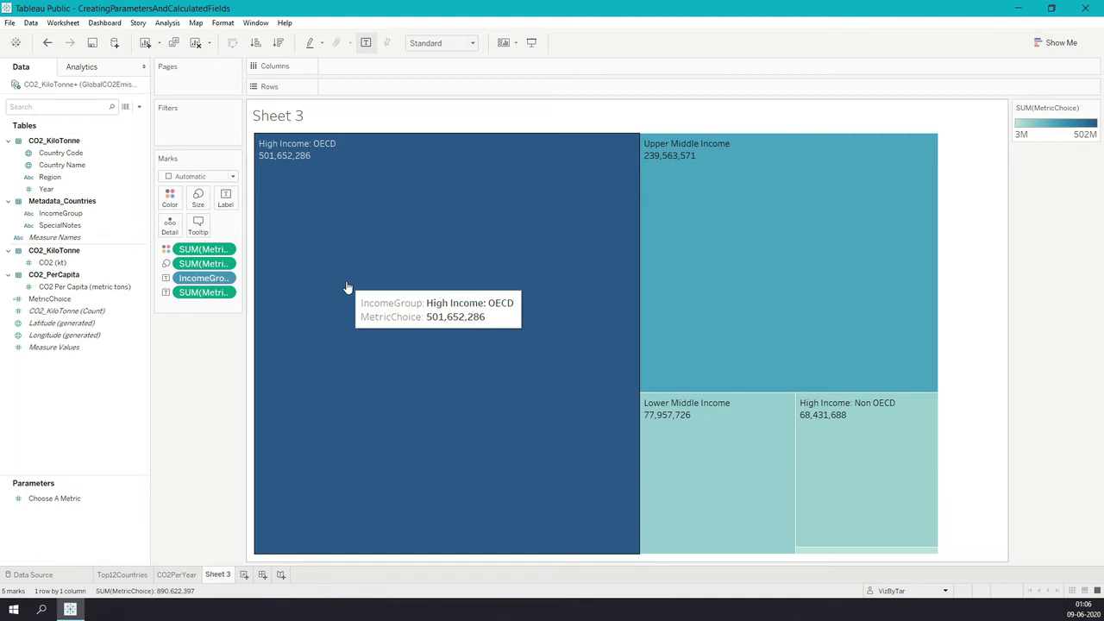
right_click(212, 294)
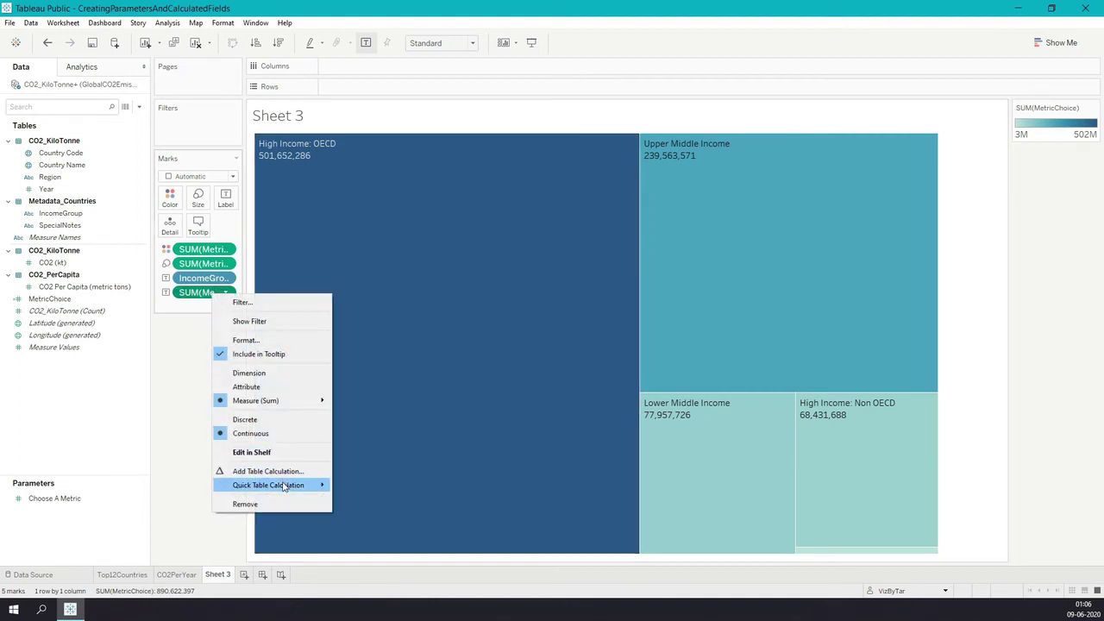
mouse_move(283, 487)
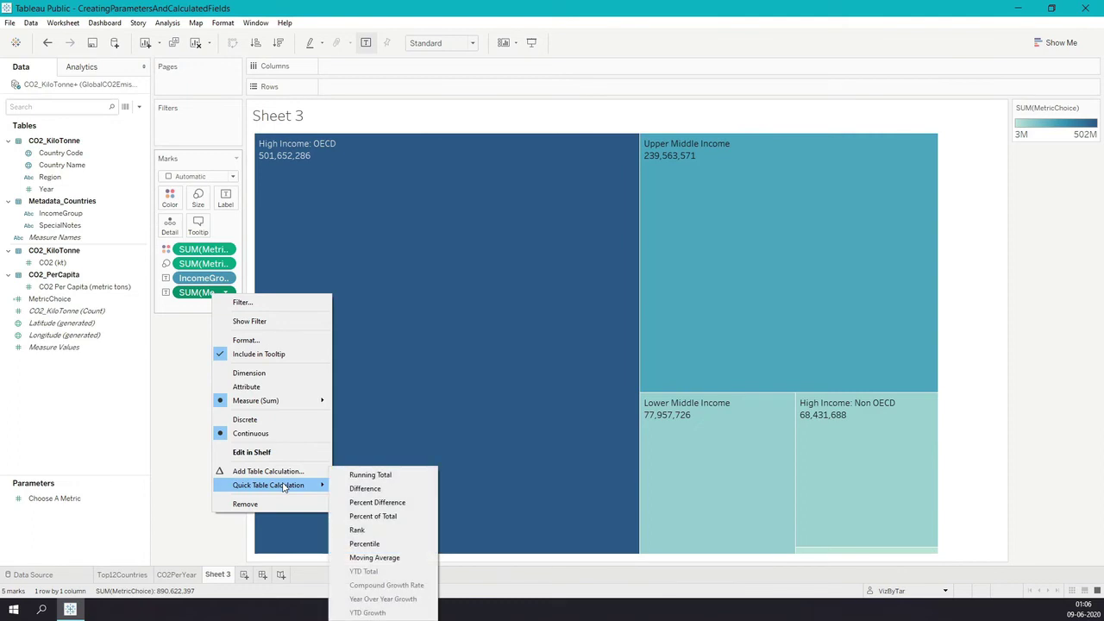
click(403, 515)
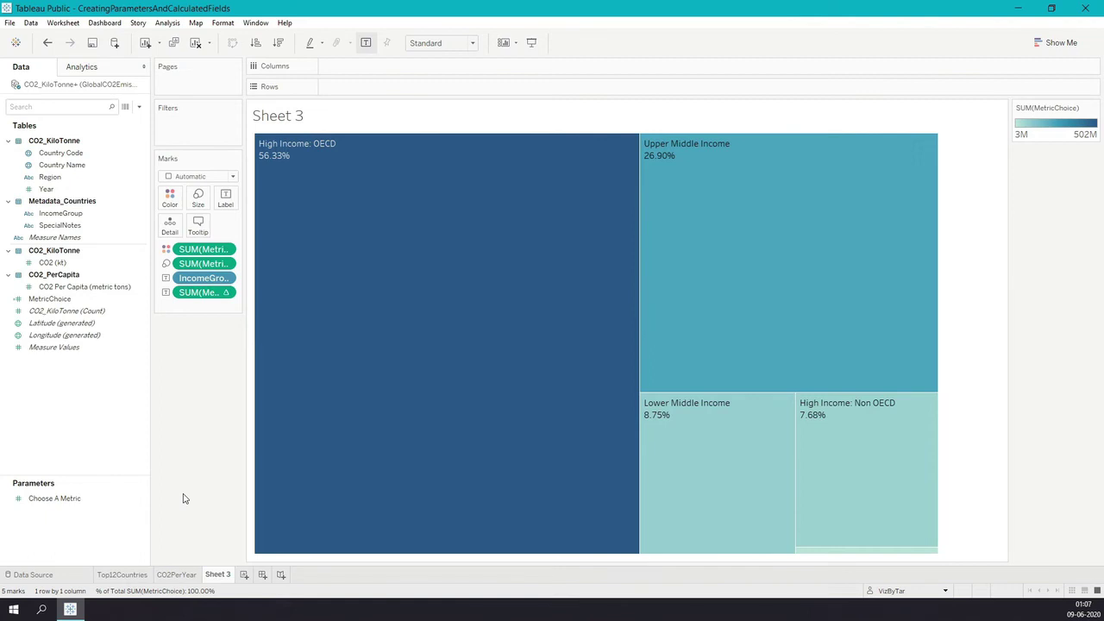
- Format the treemap's percent-of-total label numbers as Percentage with 0 decimal places
right_click(202, 292)
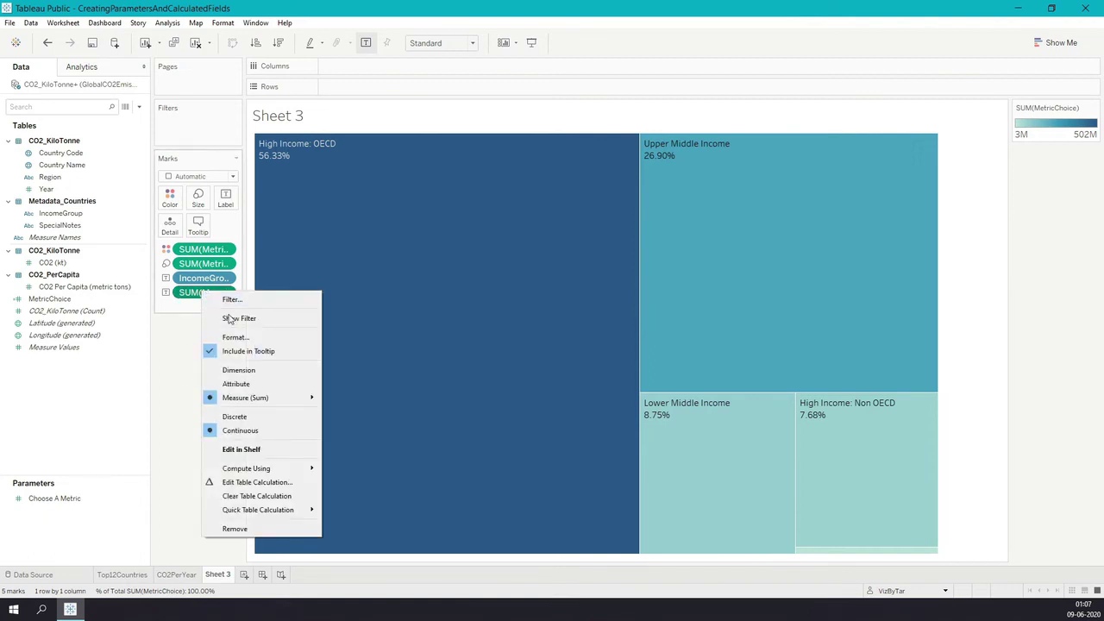
click(237, 337)
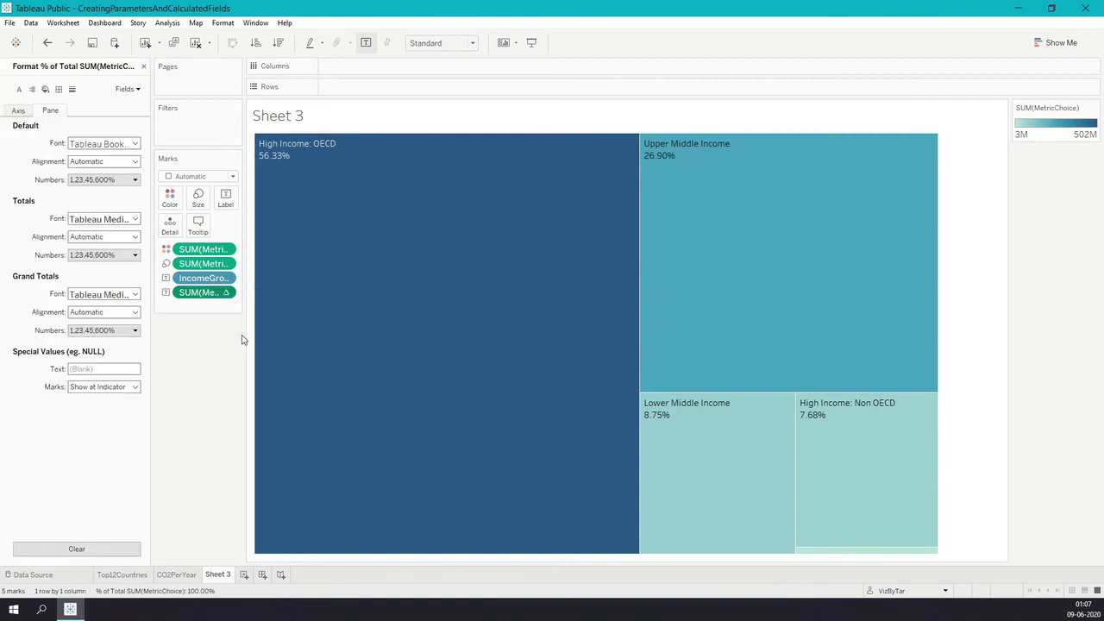
click(135, 179)
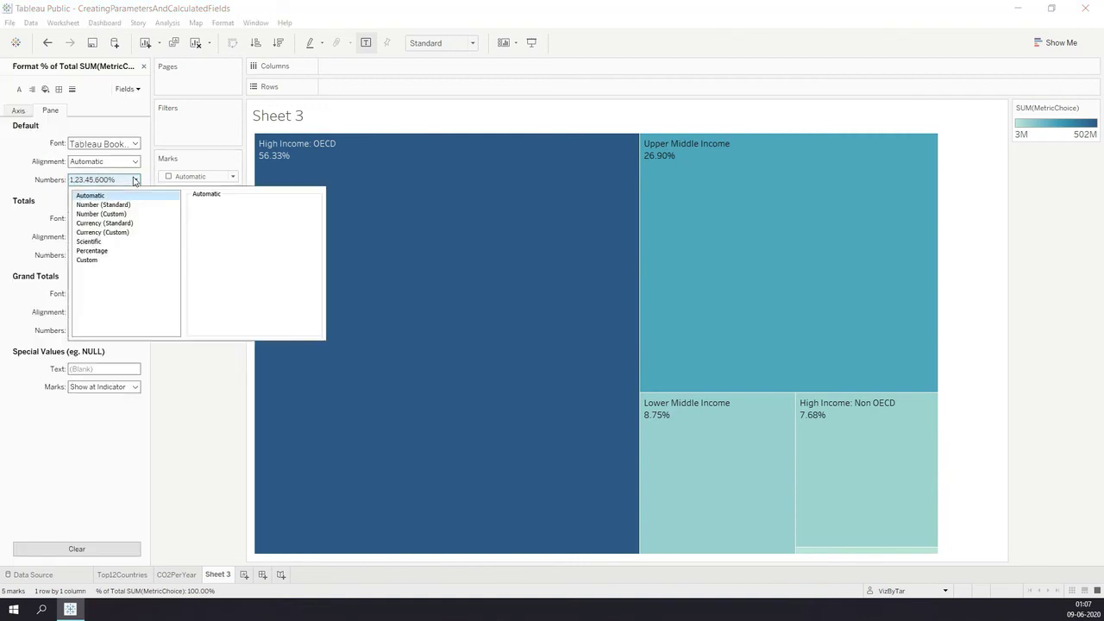
click(107, 251)
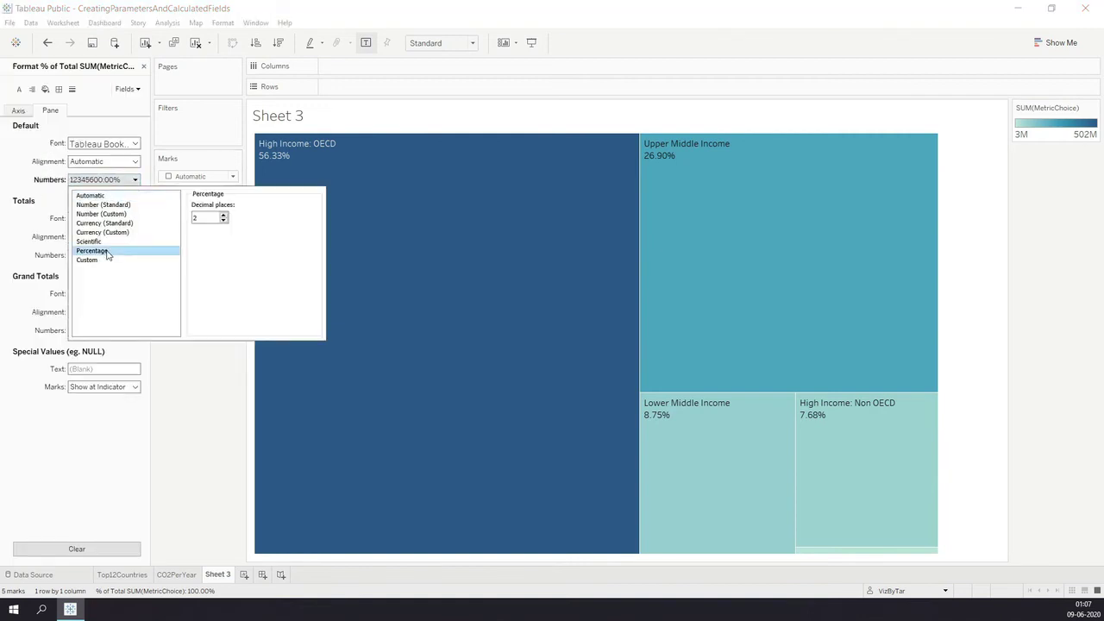
click(223, 222)
click(222, 221)
click(197, 359)
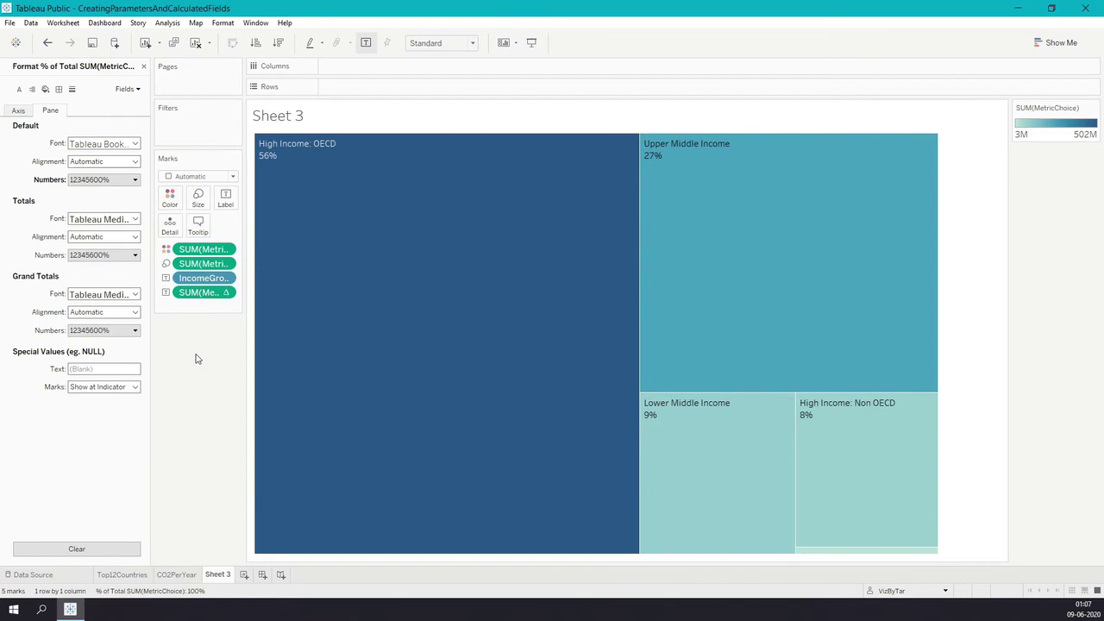
- Change the treemap's title to "Do higher income countries contribute more to global carbon emissions?"
double_click(315, 120)
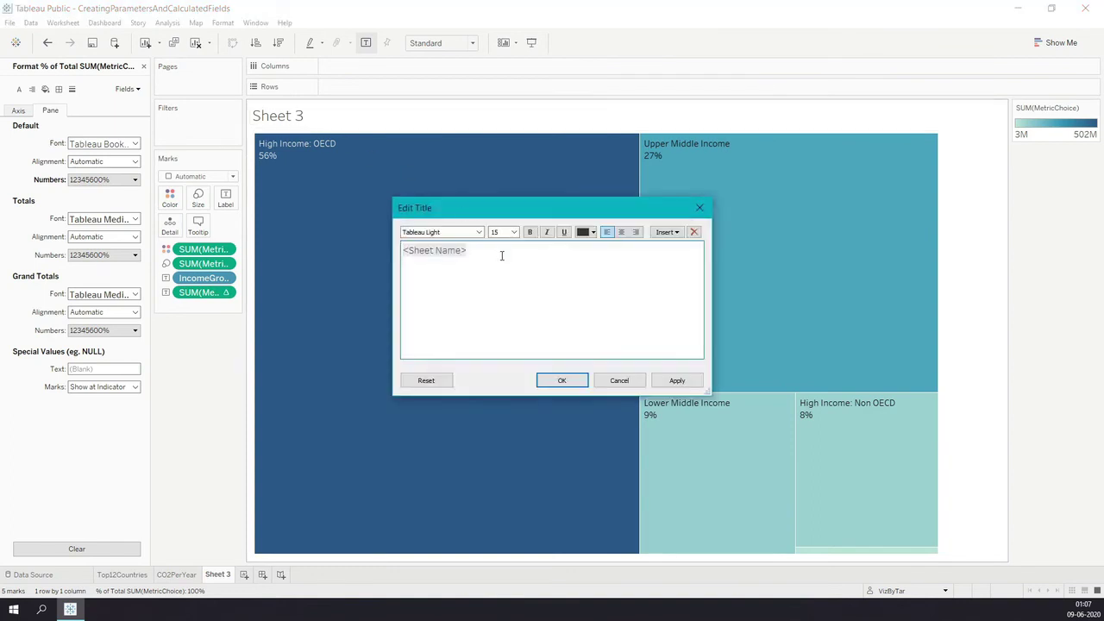
drag(486, 254, 378, 251)
text(Do)
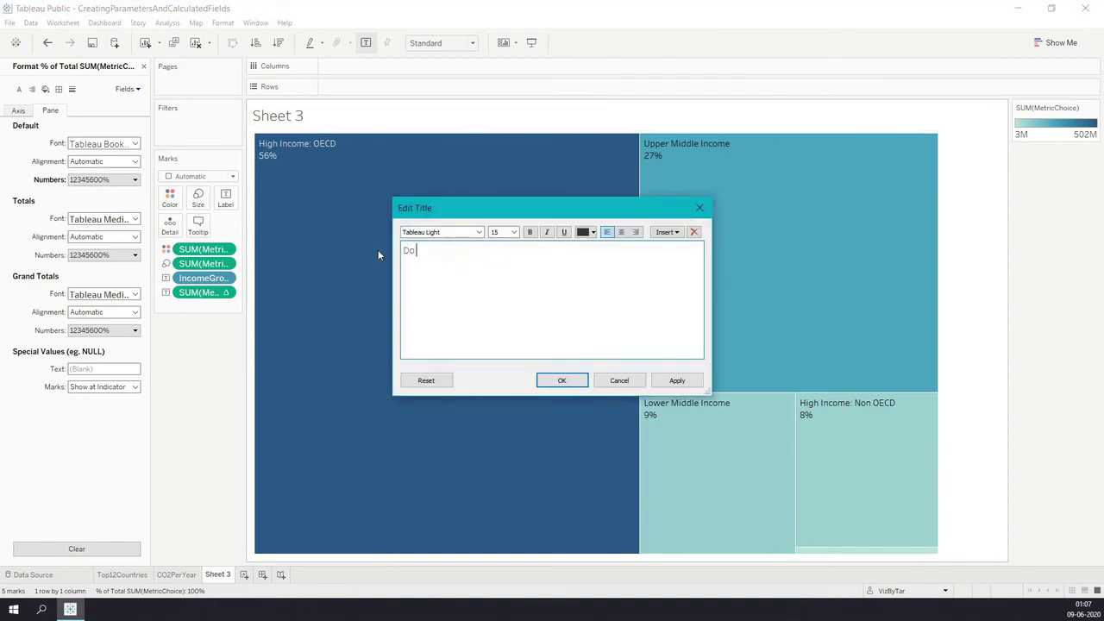
text( higher income countries contri)
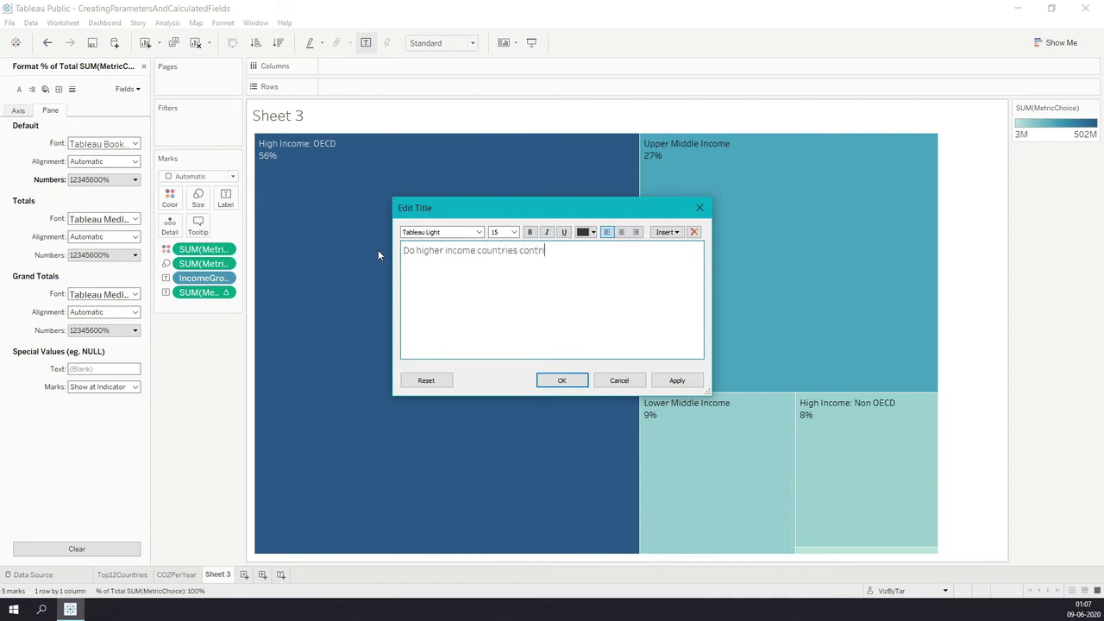
text(bute more to global carbon emissions?)
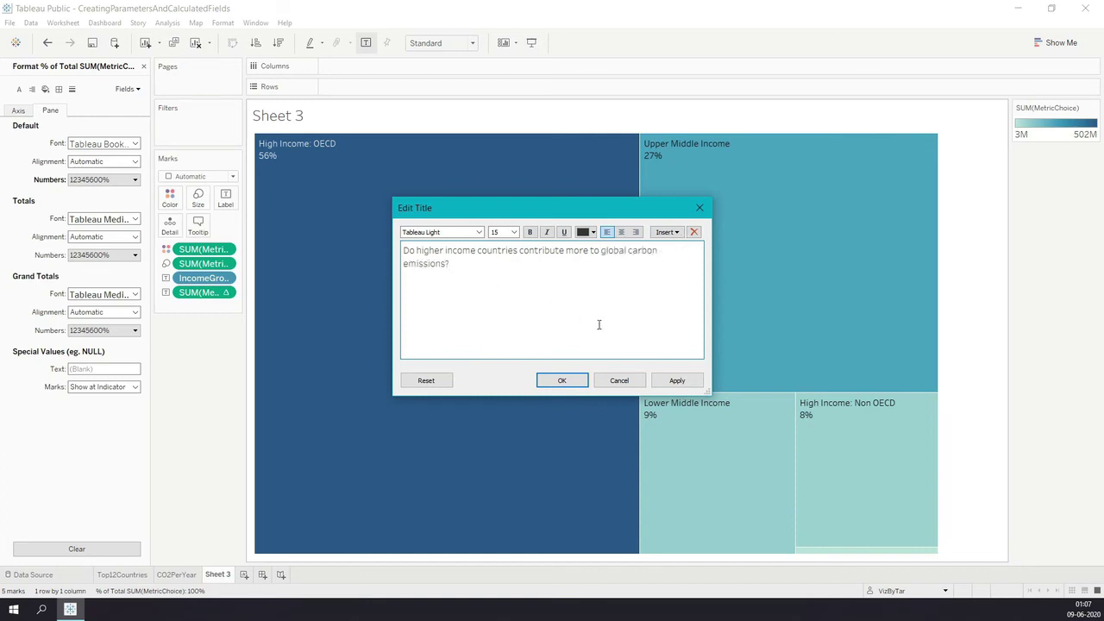
click(677, 381)
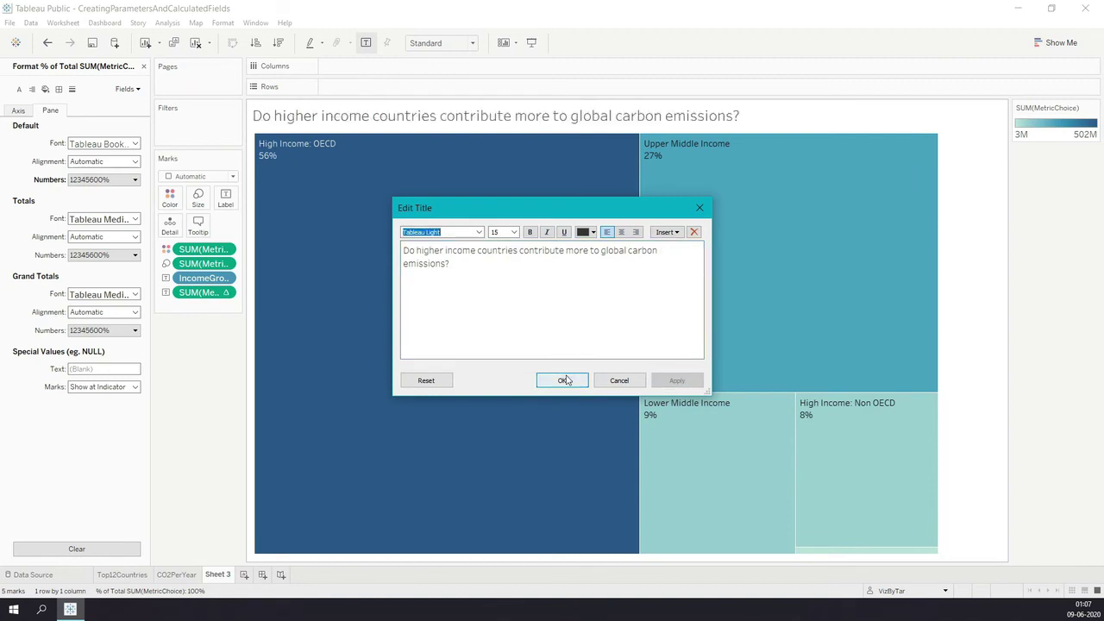
click(564, 380)
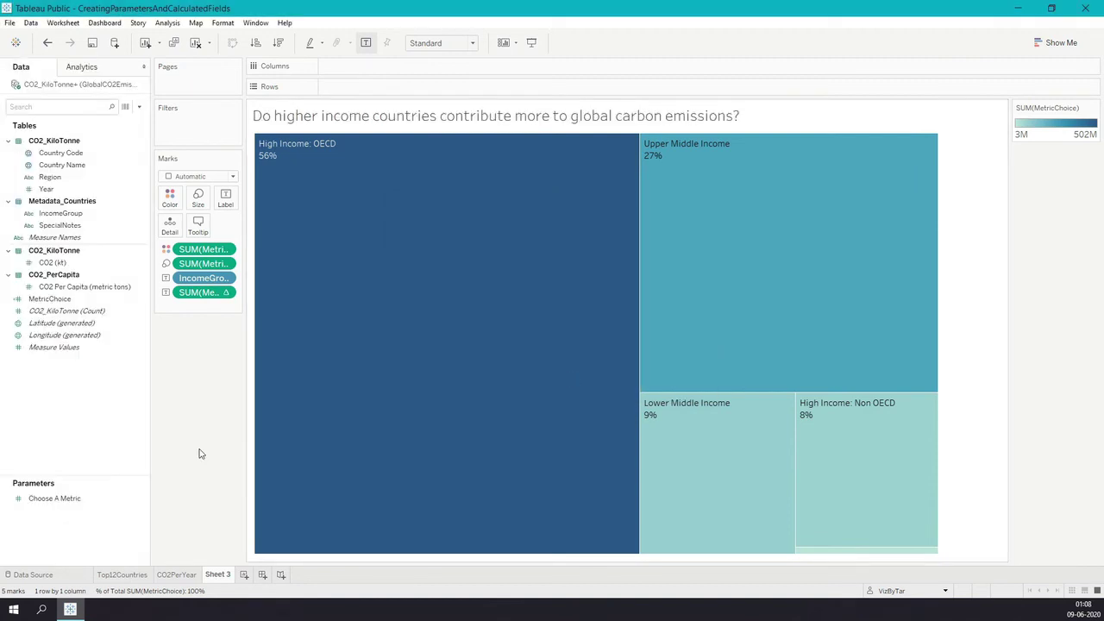
- Rename the treemap worksheet as HeatMap
double_click(219, 575)
text(HeatMap)
key(Return)
- Add a new worksheet and build a filled map from Country Name and MetricChoice using Show Me
click(79, 167)
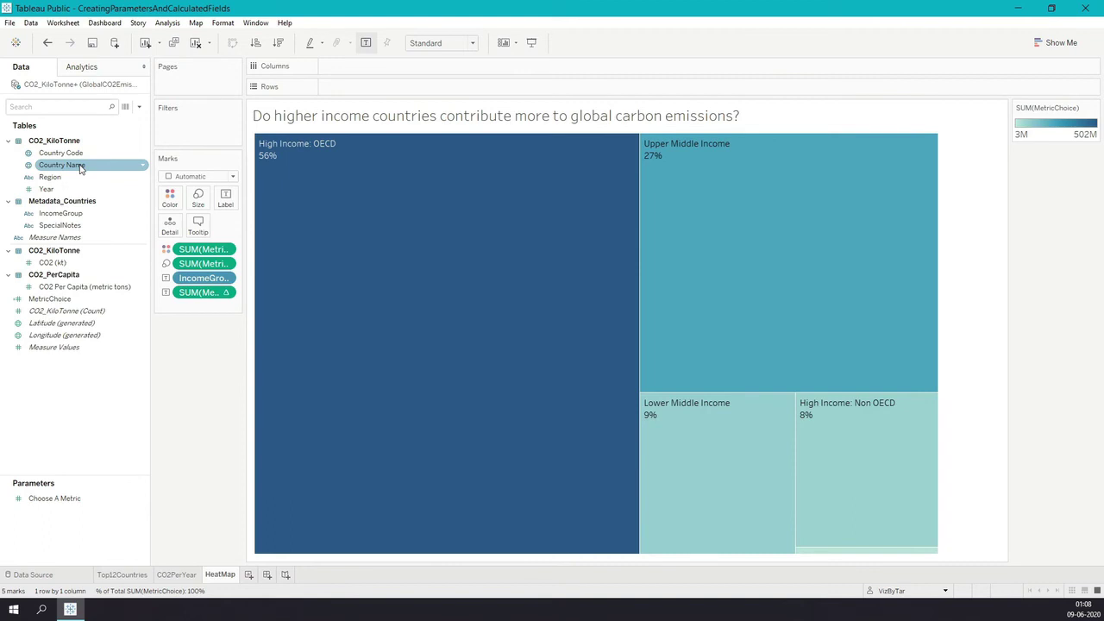
click(248, 574)
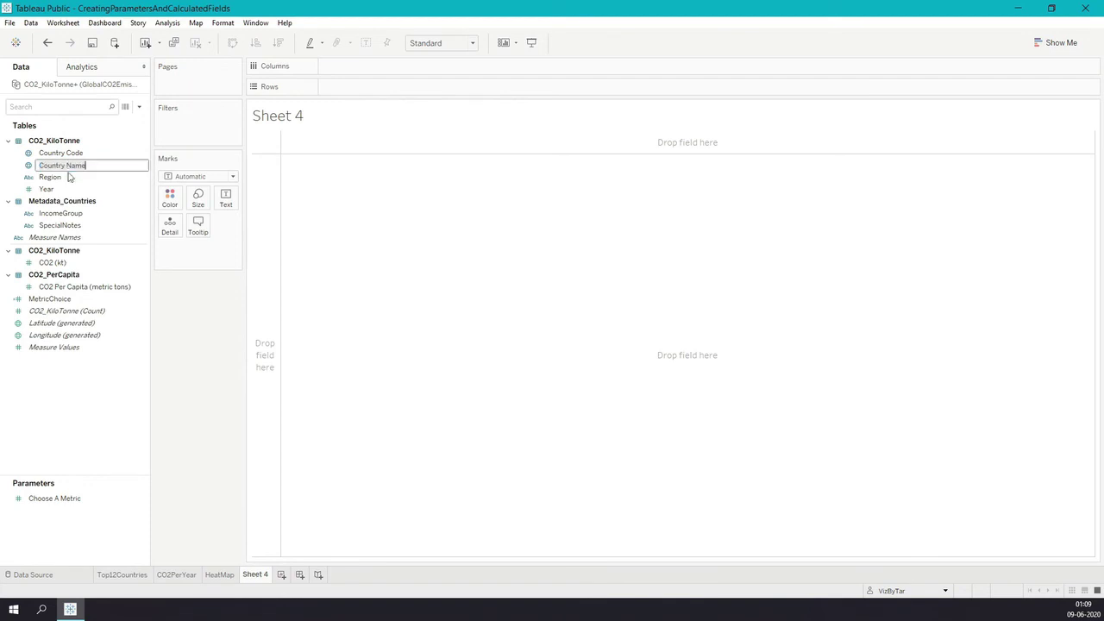
ctrl+click(60, 299)
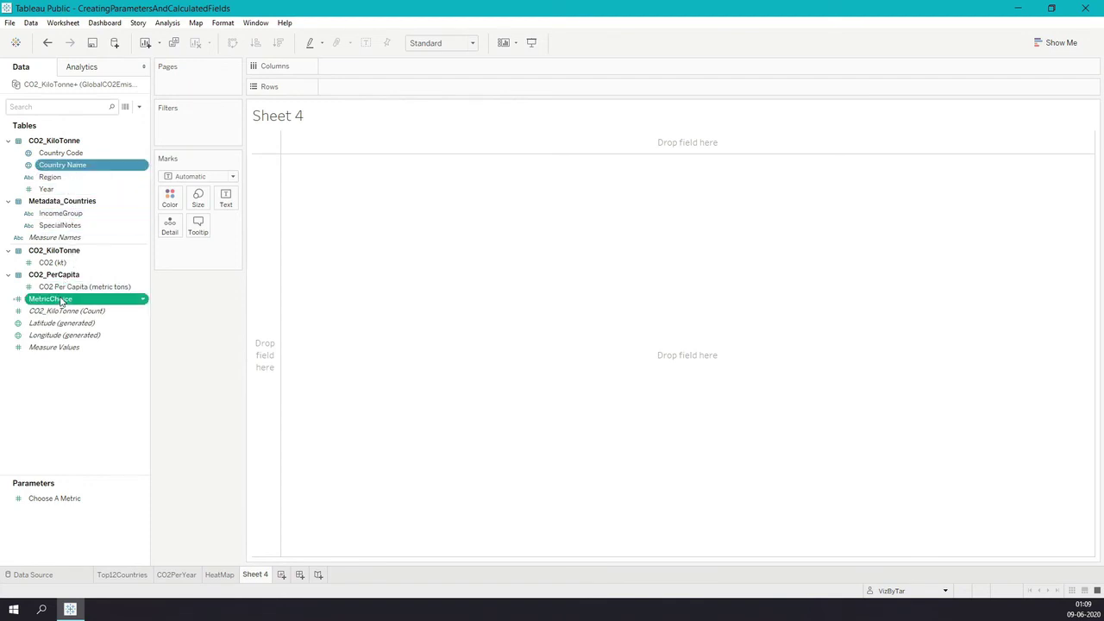
click(1069, 44)
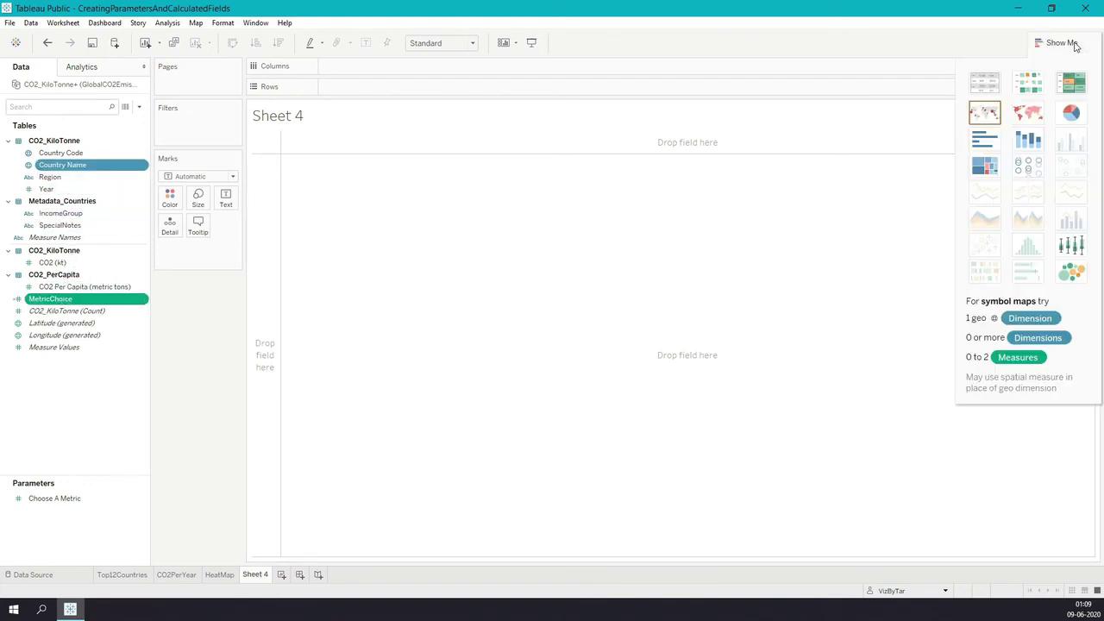
click(1032, 116)
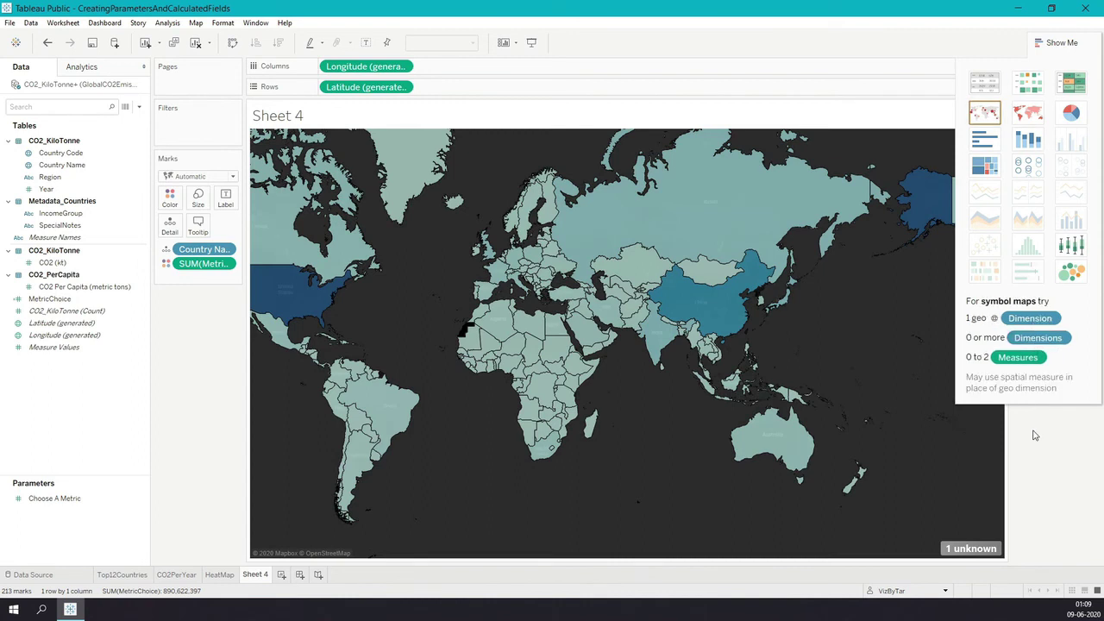
click(1054, 45)
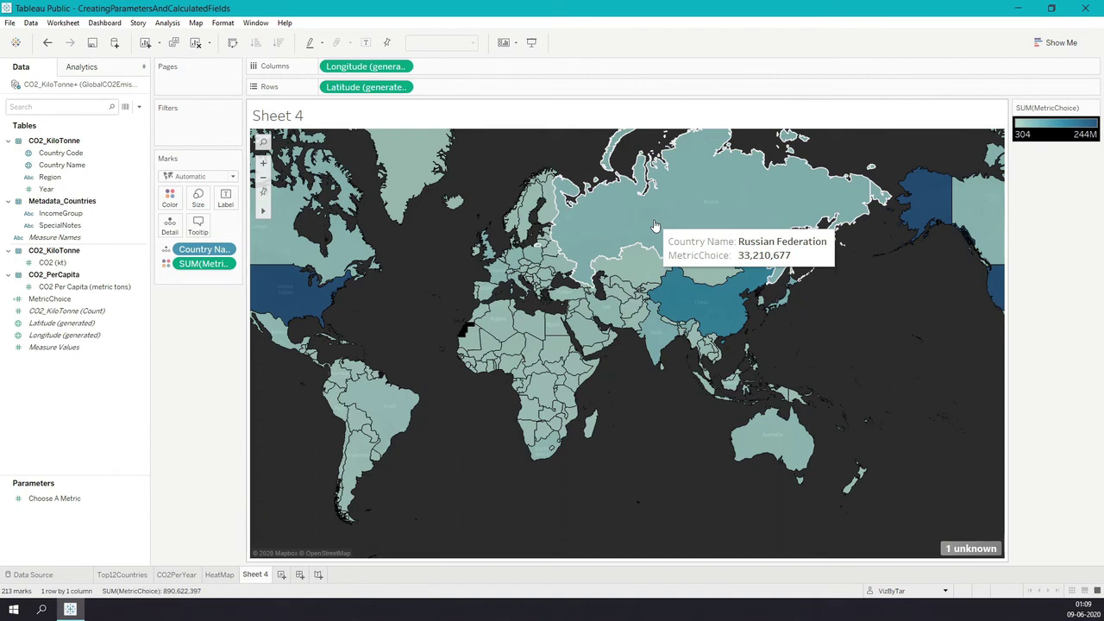
- Set the background map style of the world map to Normal
click(196, 23)
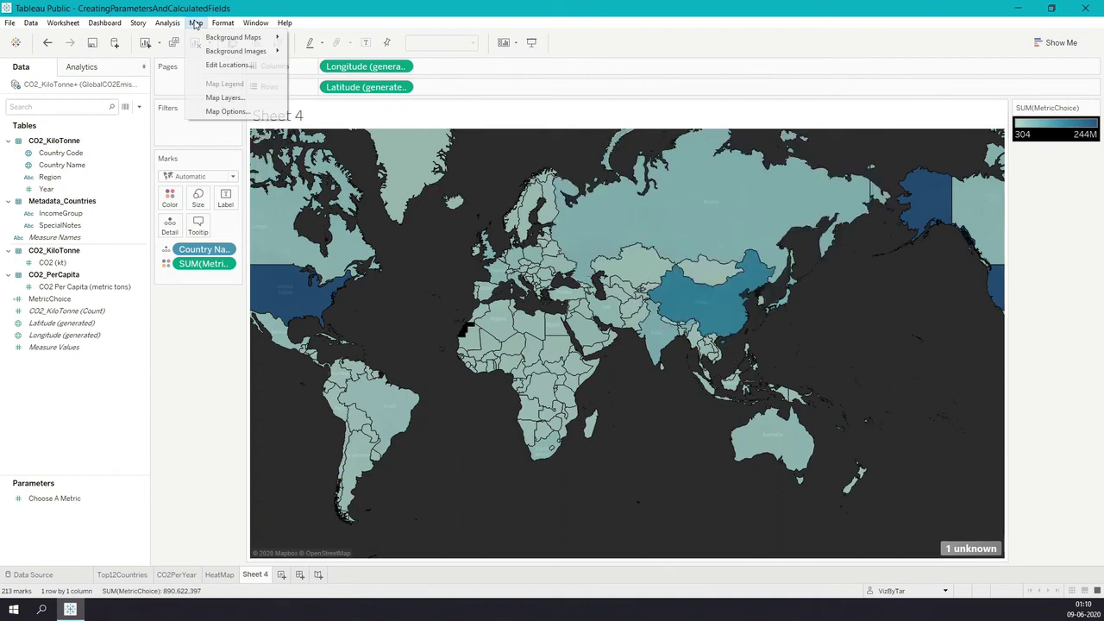
mouse_move(216, 41)
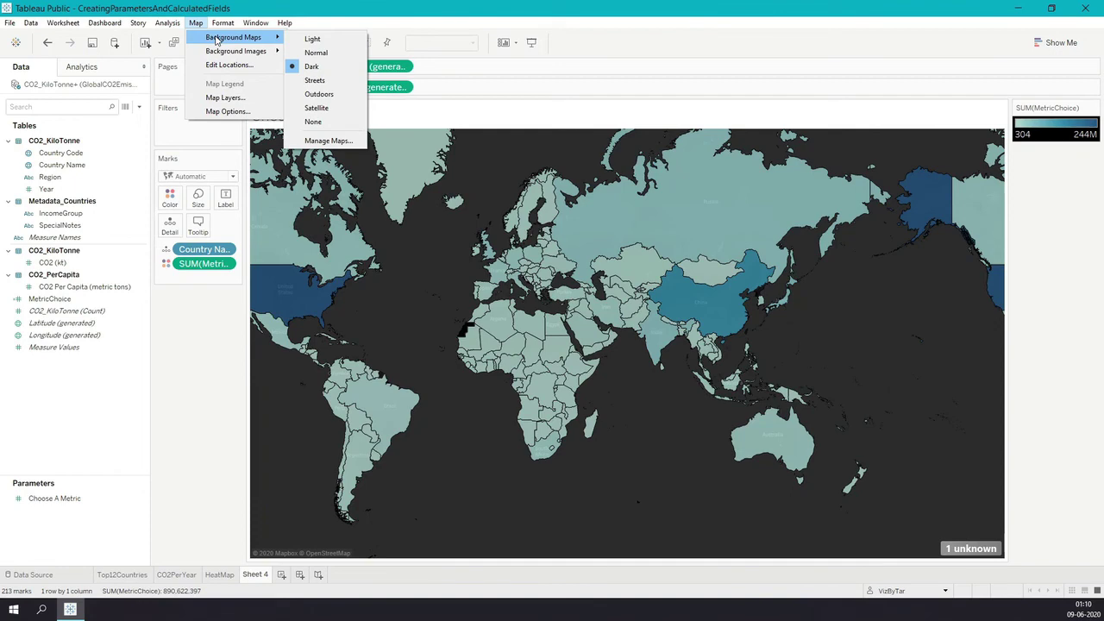
click(316, 53)
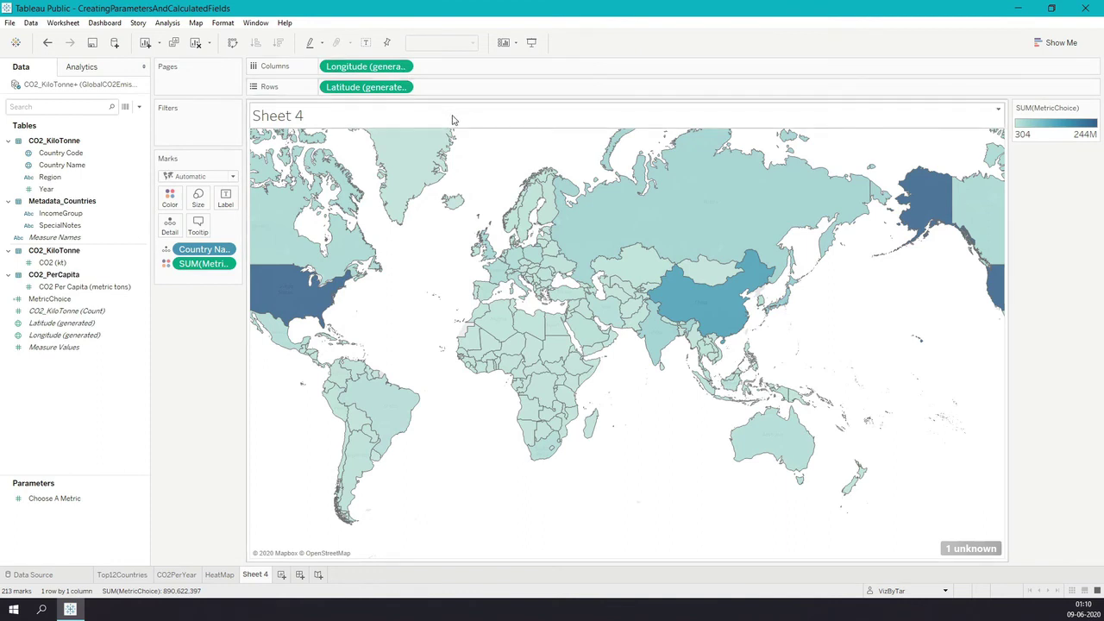
- Hide the world map's title and rename its worksheet as WorldMap
right_click(338, 114)
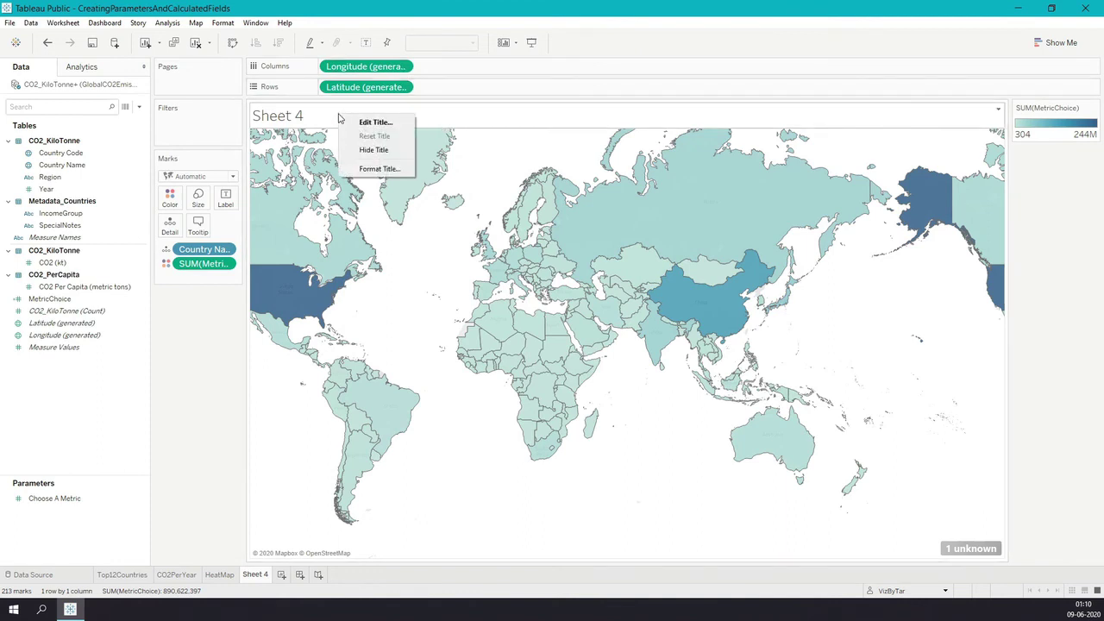
click(384, 152)
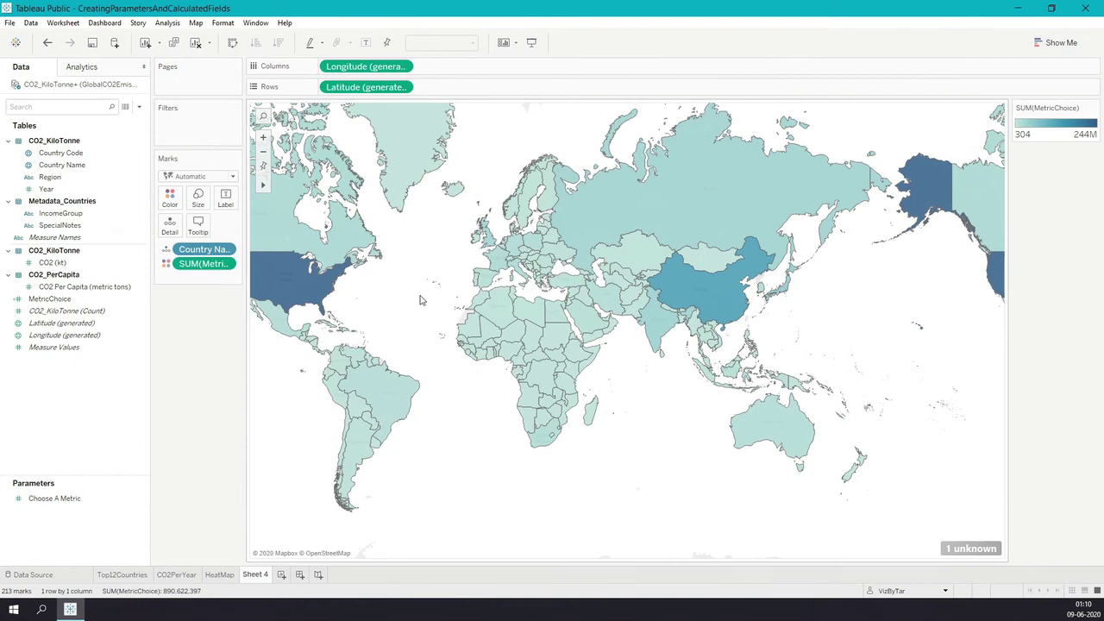
double_click(255, 575)
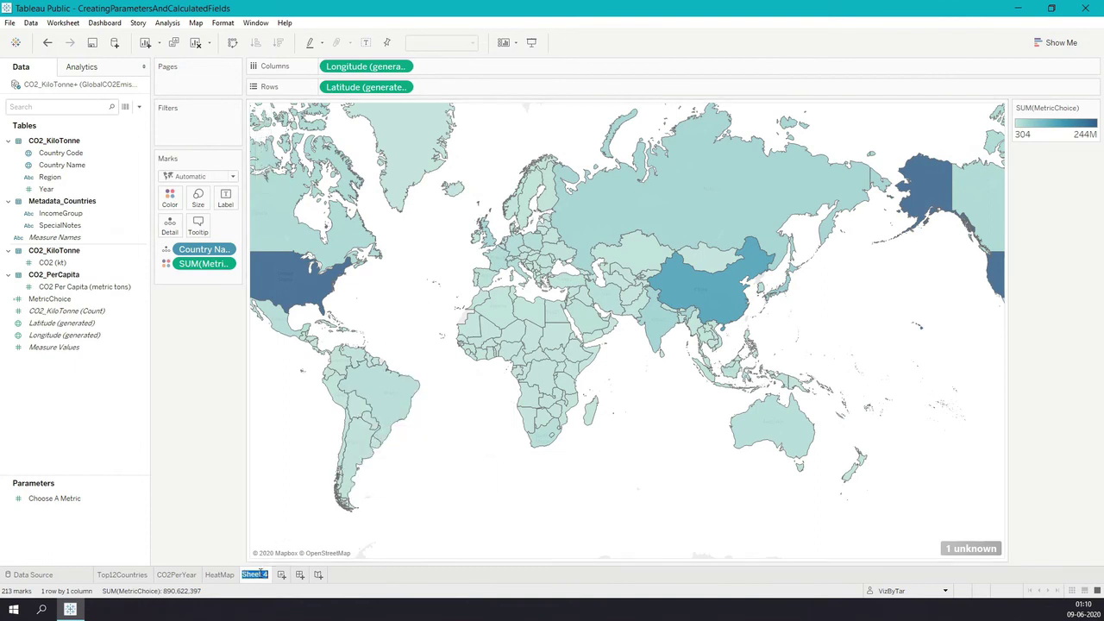
text(WorldMap)
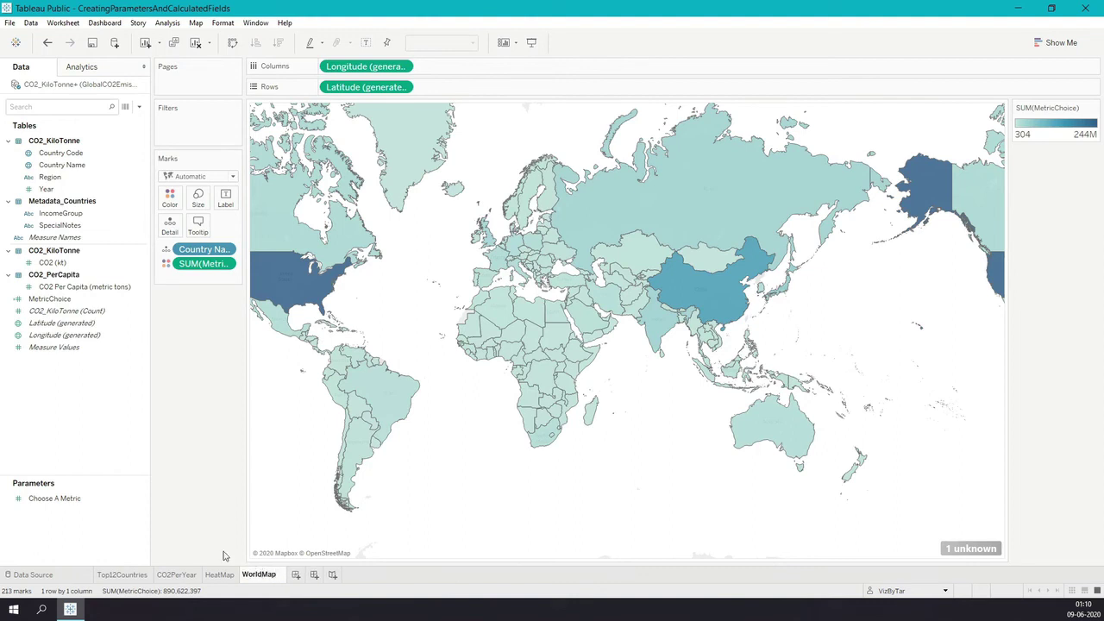
click(207, 543)
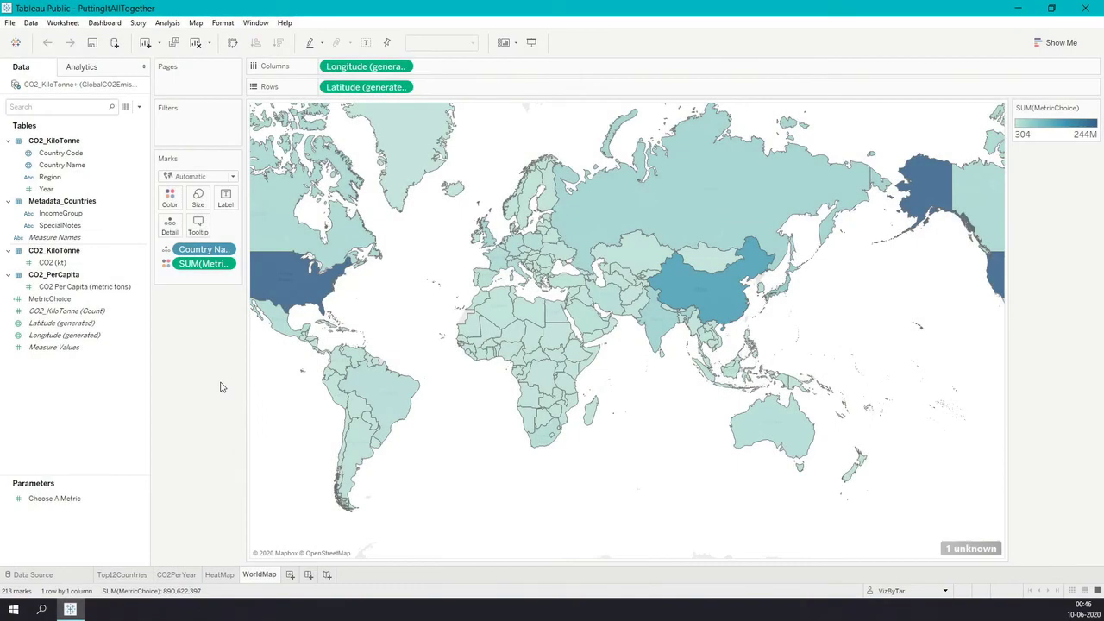
- Create a new dashboard and give it a custom fixed size of 1600 px wide by 870 px high
click(309, 575)
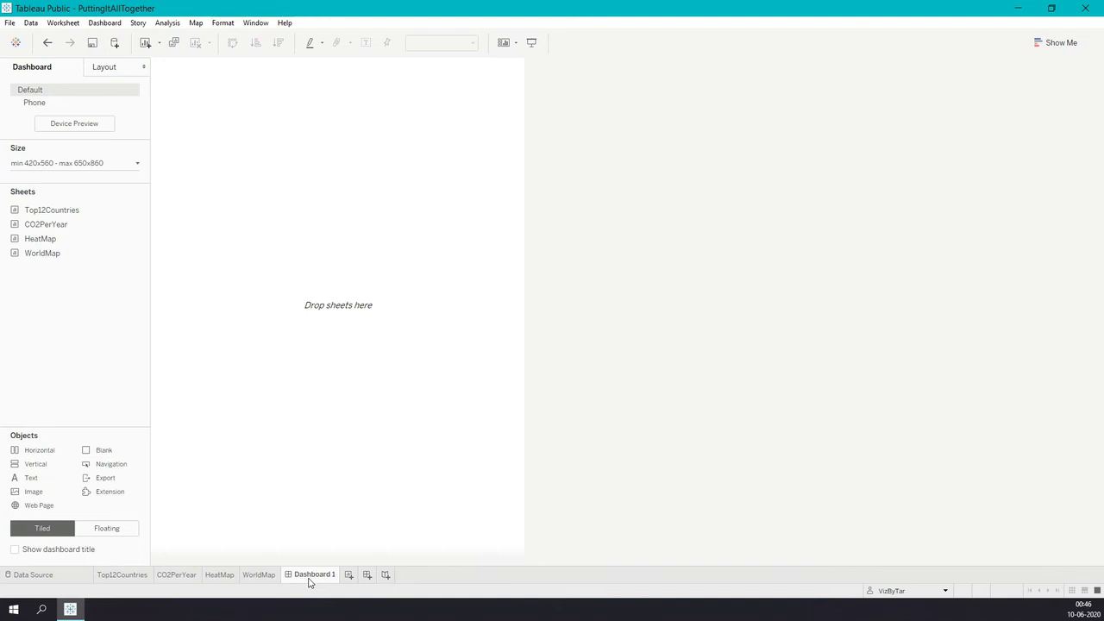
click(131, 105)
click(148, 145)
click(137, 131)
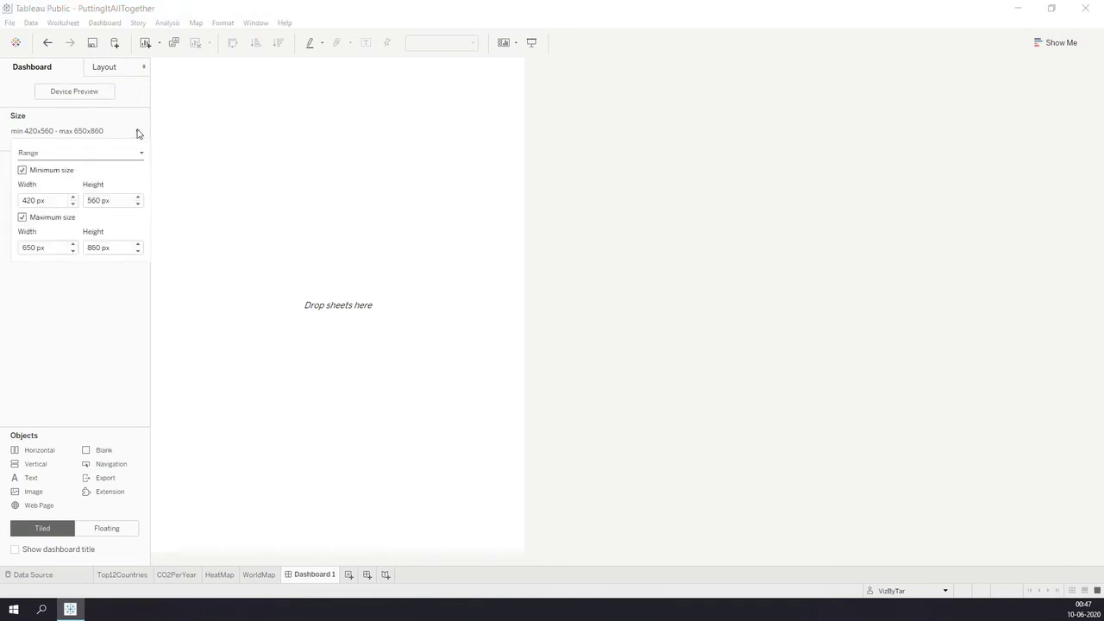
click(43, 155)
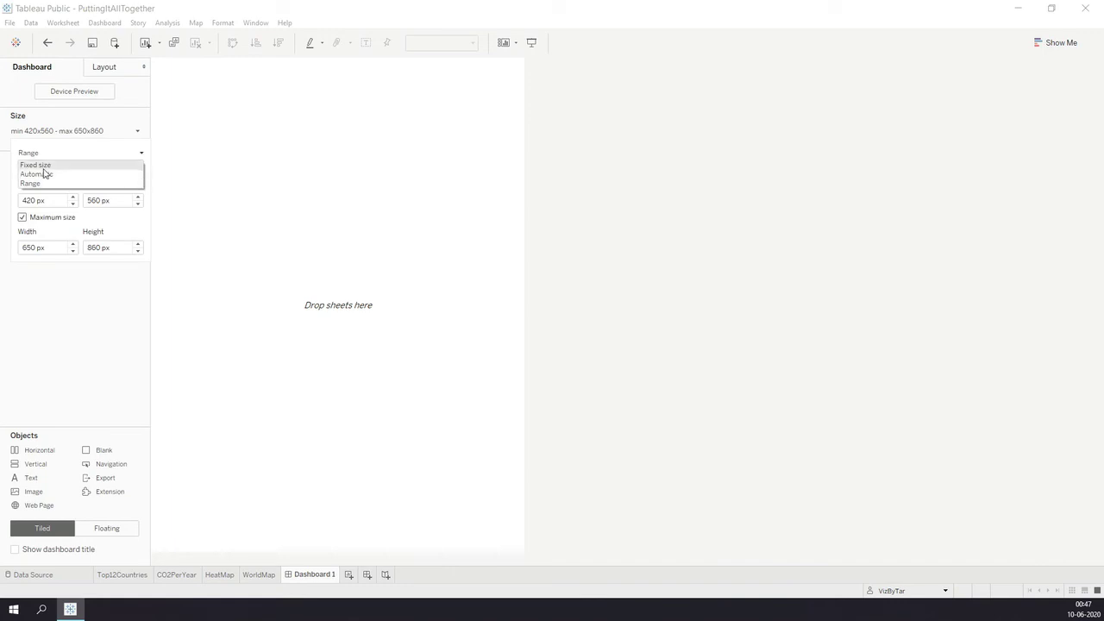
click(44, 166)
drag(48, 207, 2, 211)
text(1600)
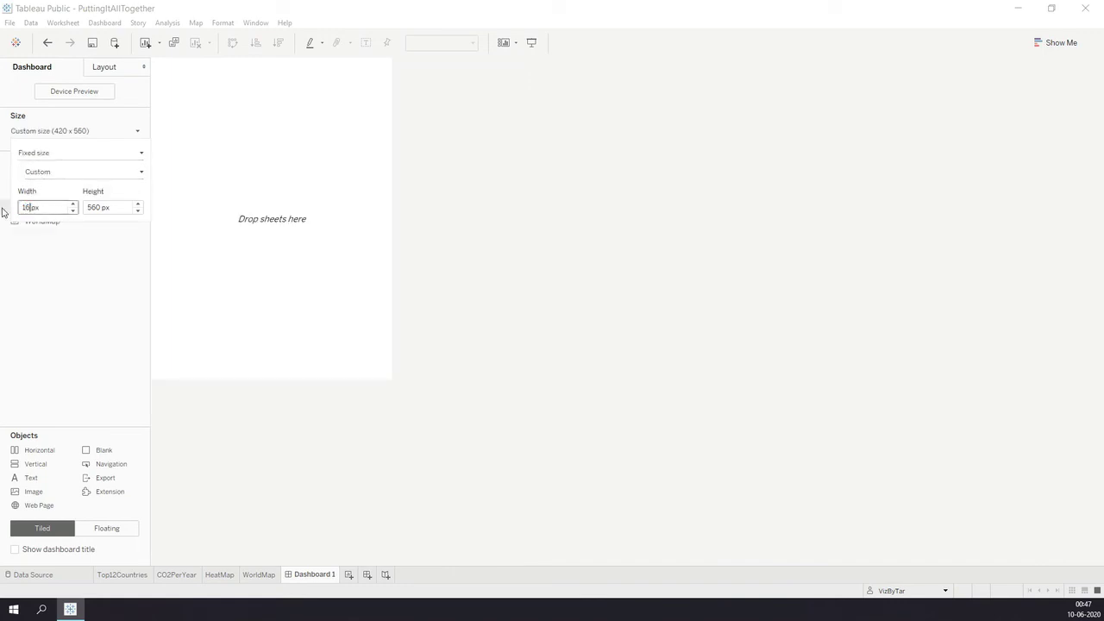
key(Tab)
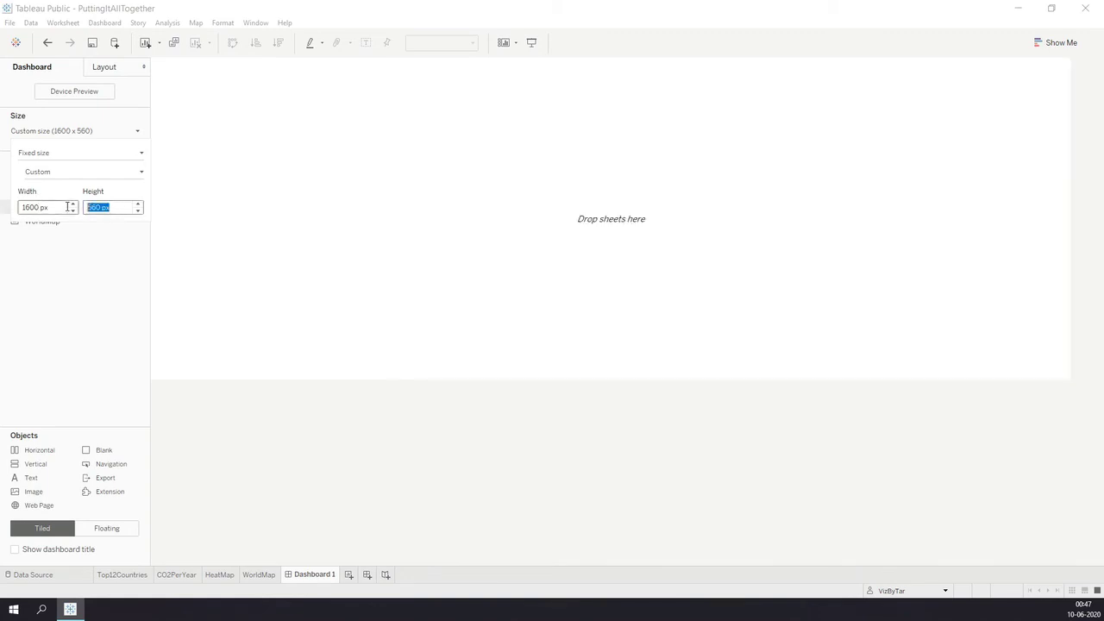
text(870)
key(Return)
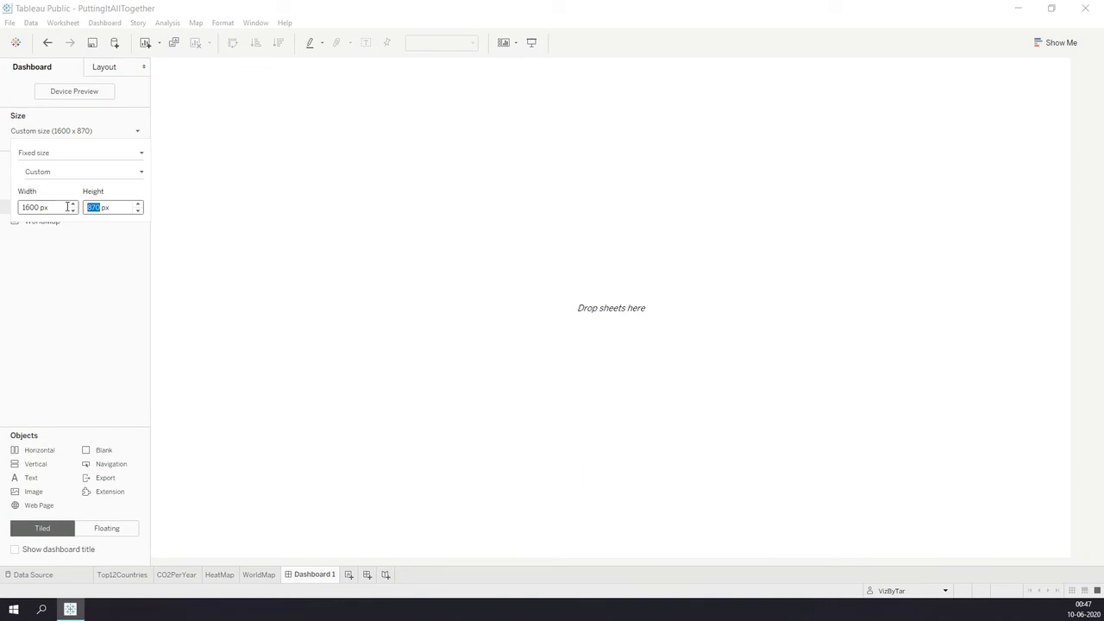
click(94, 251)
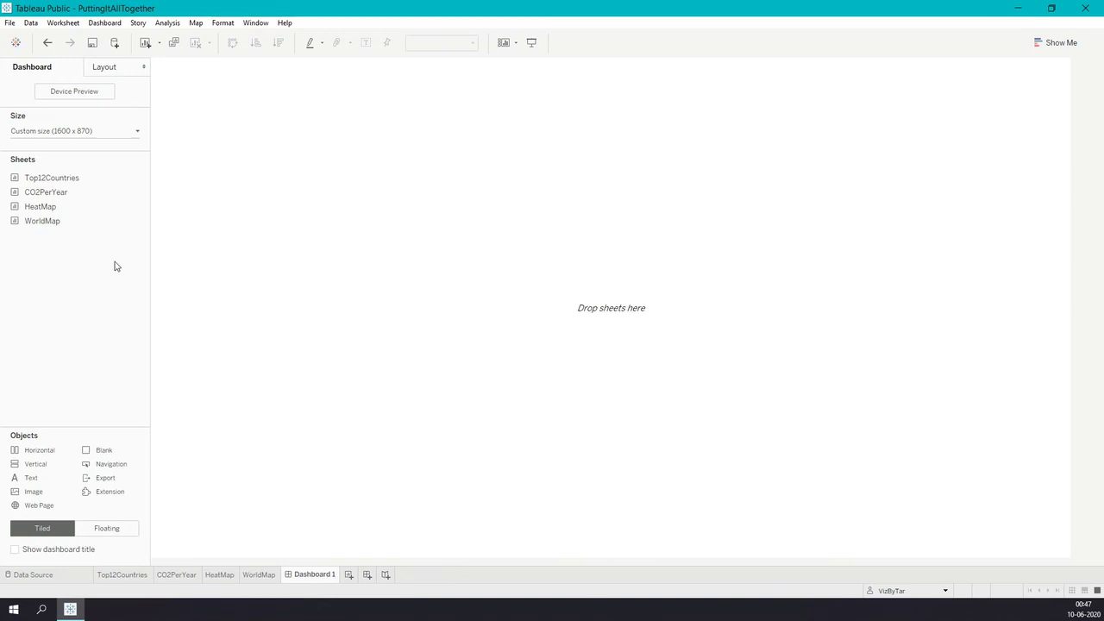
- Place WorldMap on the dashboard, with Top12Countries, CO2PerYear and HeatMap side by side in a row beneath it
mouse_move(77, 222)
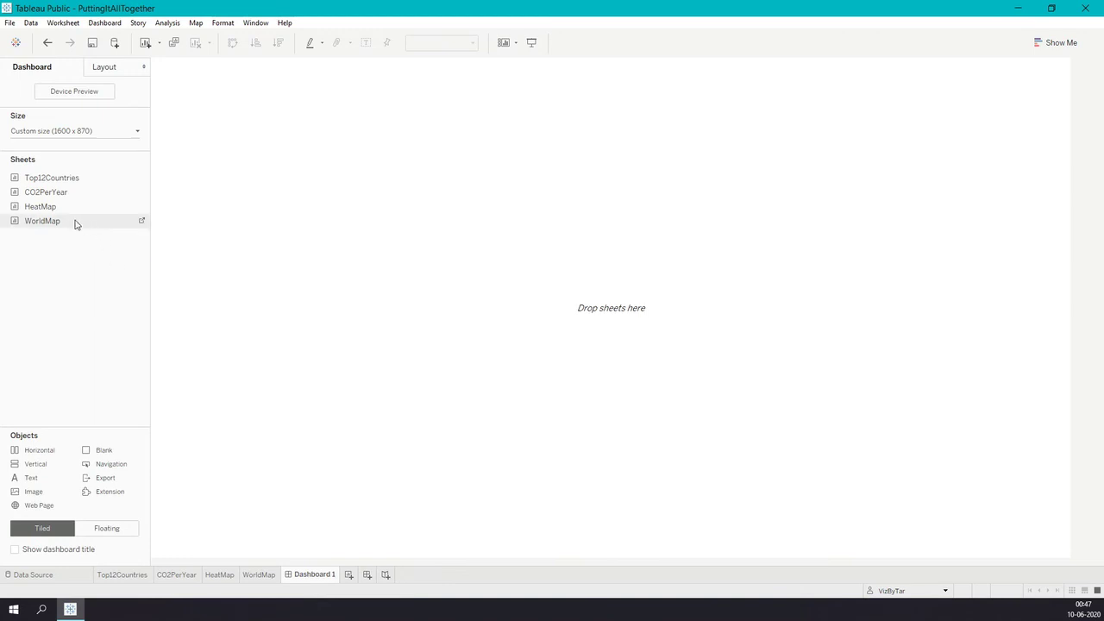
drag(75, 224, 380, 272)
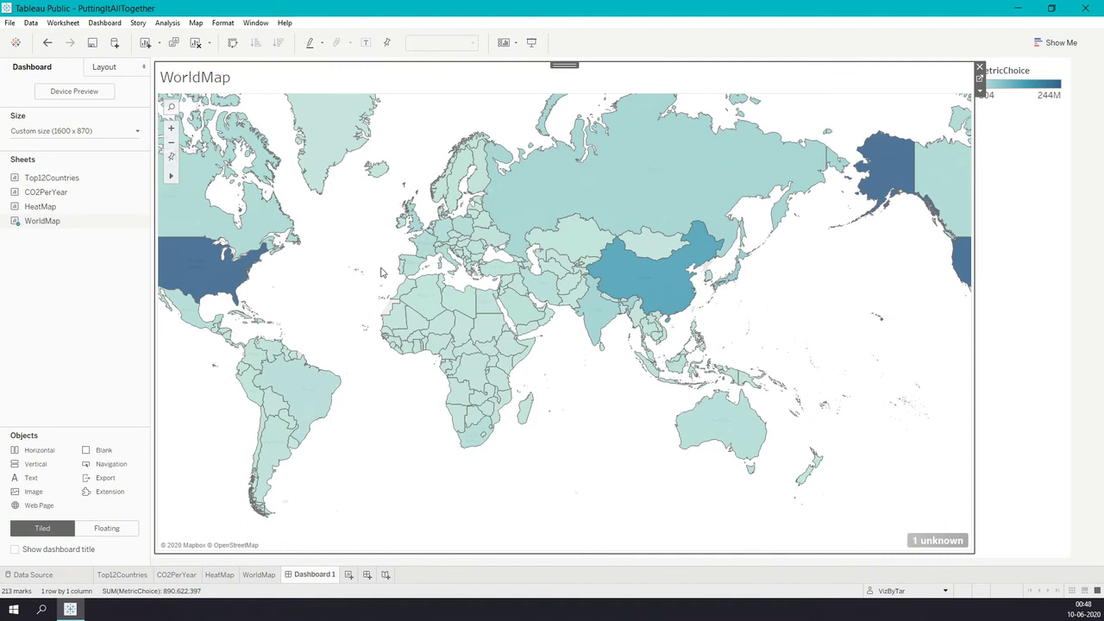
drag(68, 178, 231, 520)
drag(54, 192, 613, 431)
drag(49, 213, 838, 461)
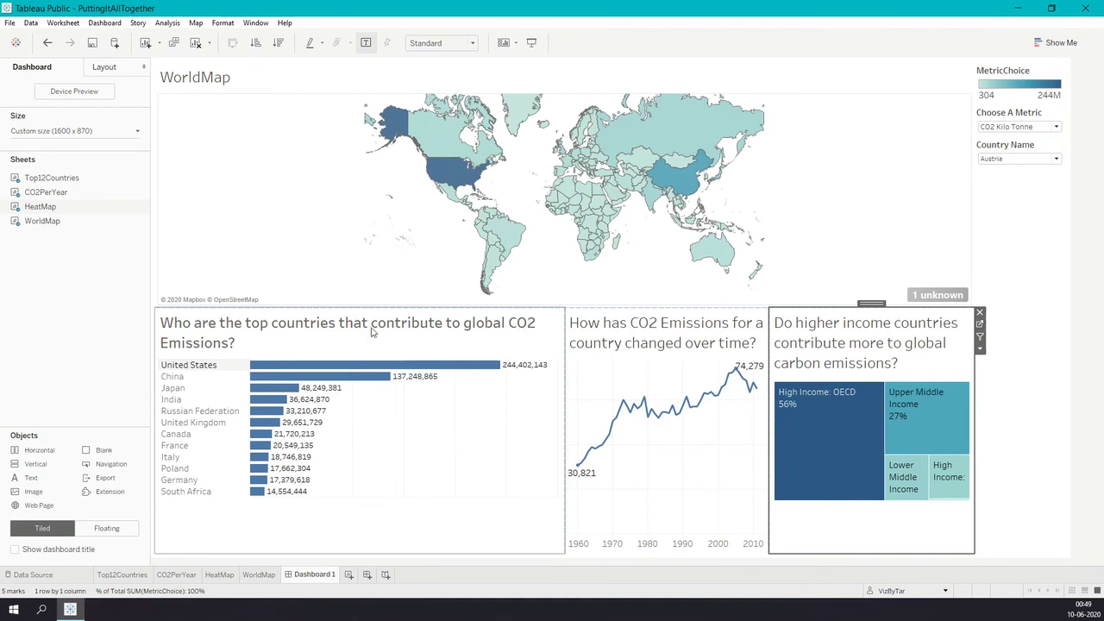
- Adjust the widths of the three charts beneath the world map so they share the row about equally
click(539, 416)
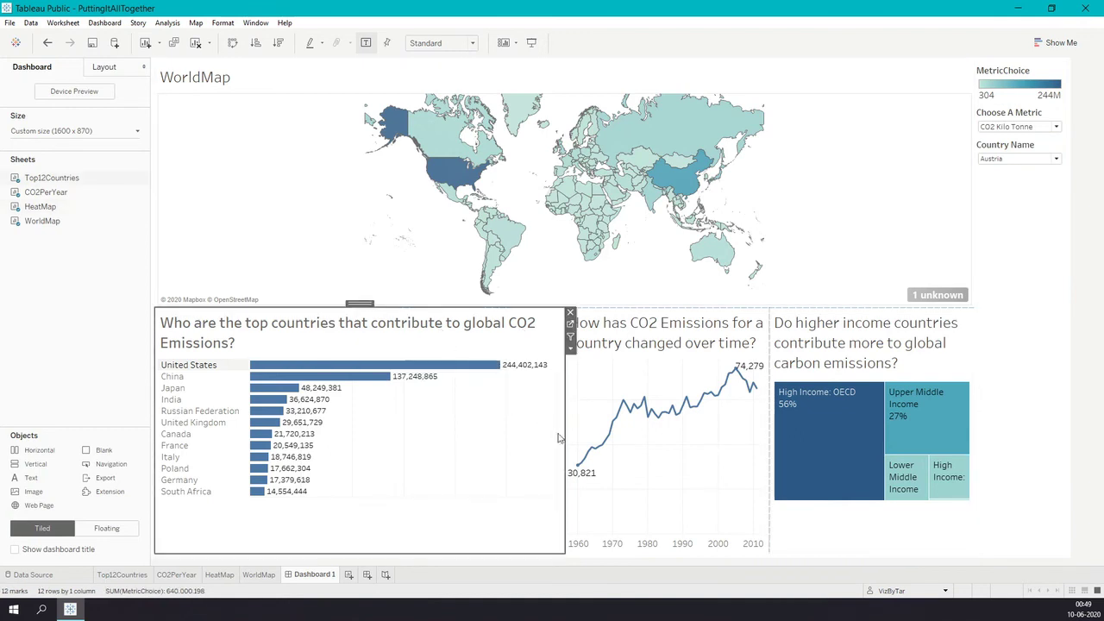
drag(565, 441, 439, 441)
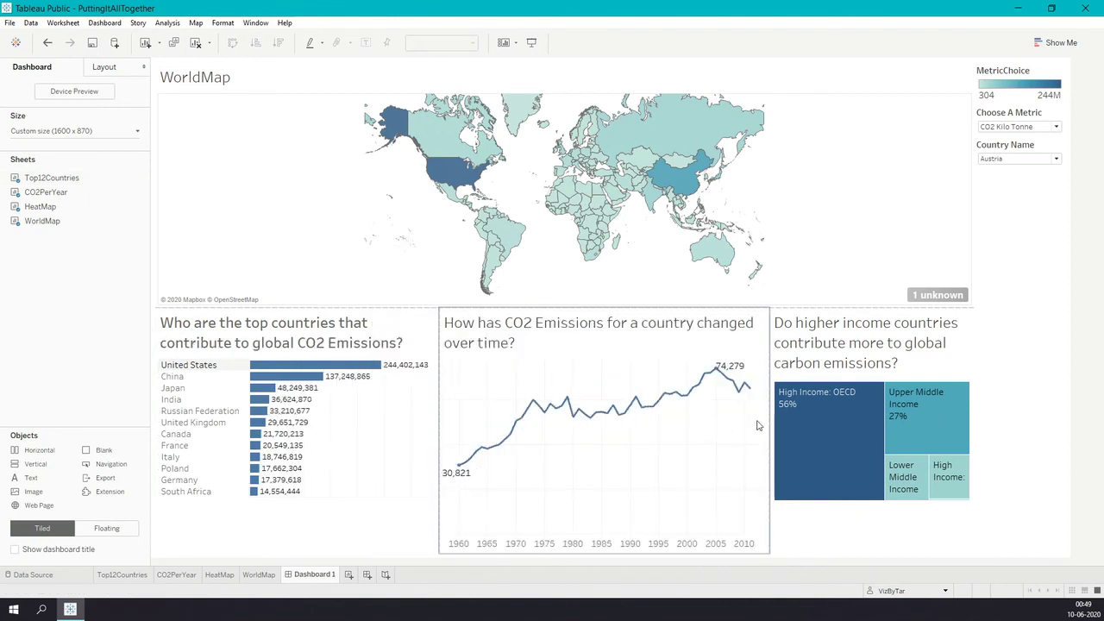
drag(767, 421, 701, 415)
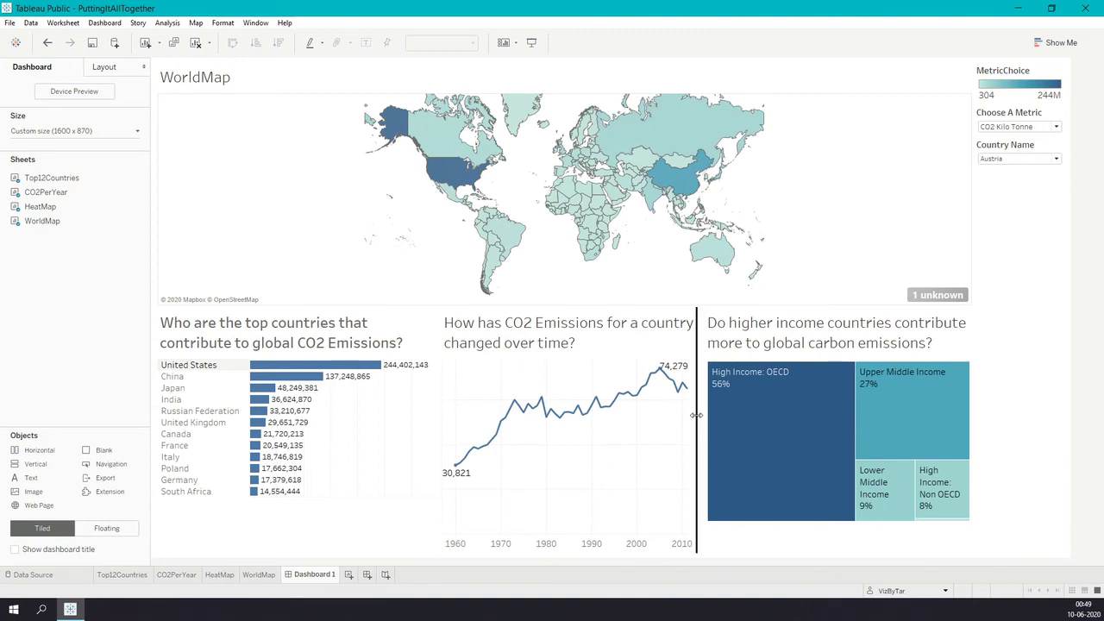
drag(440, 431, 433, 400)
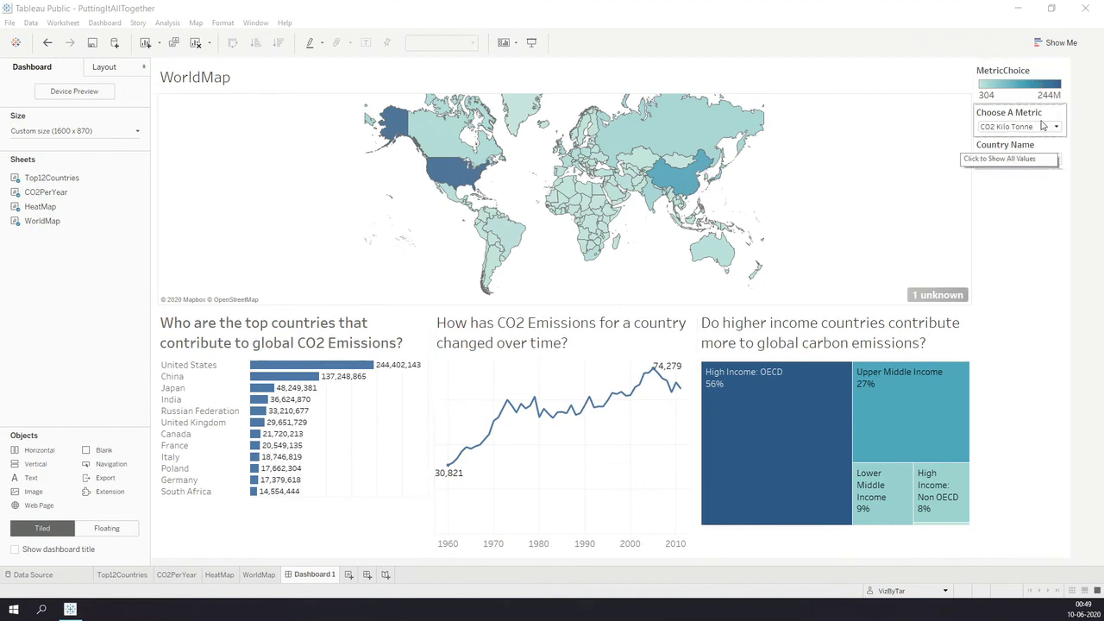
click(1031, 170)
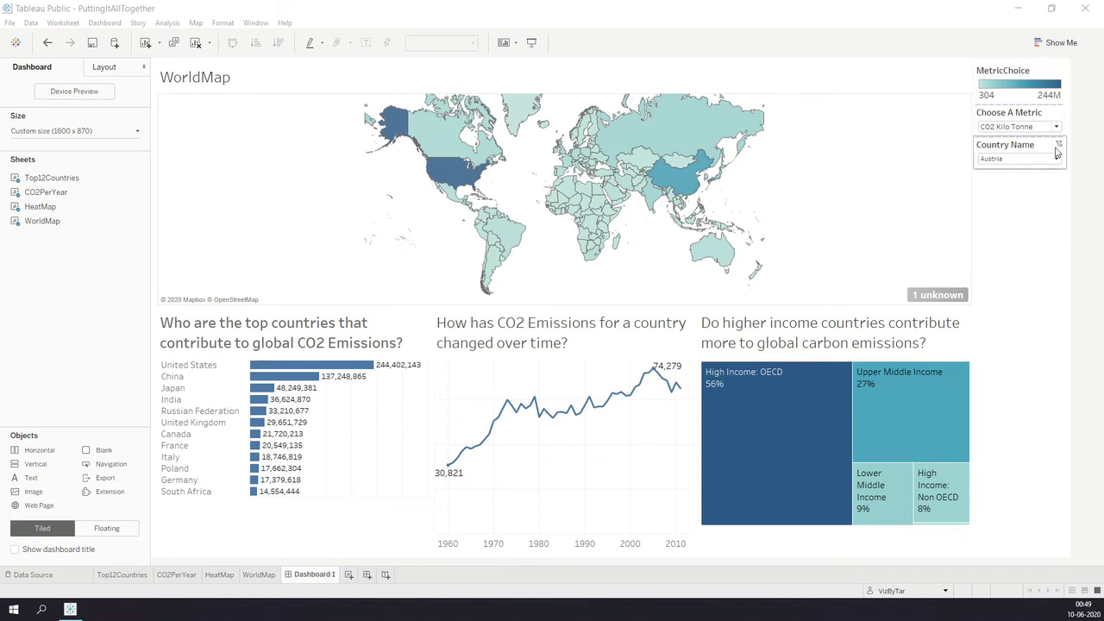
- Make the Choose A Metric parameter control and the Country Name filter floating on the dashboard
click(1063, 115)
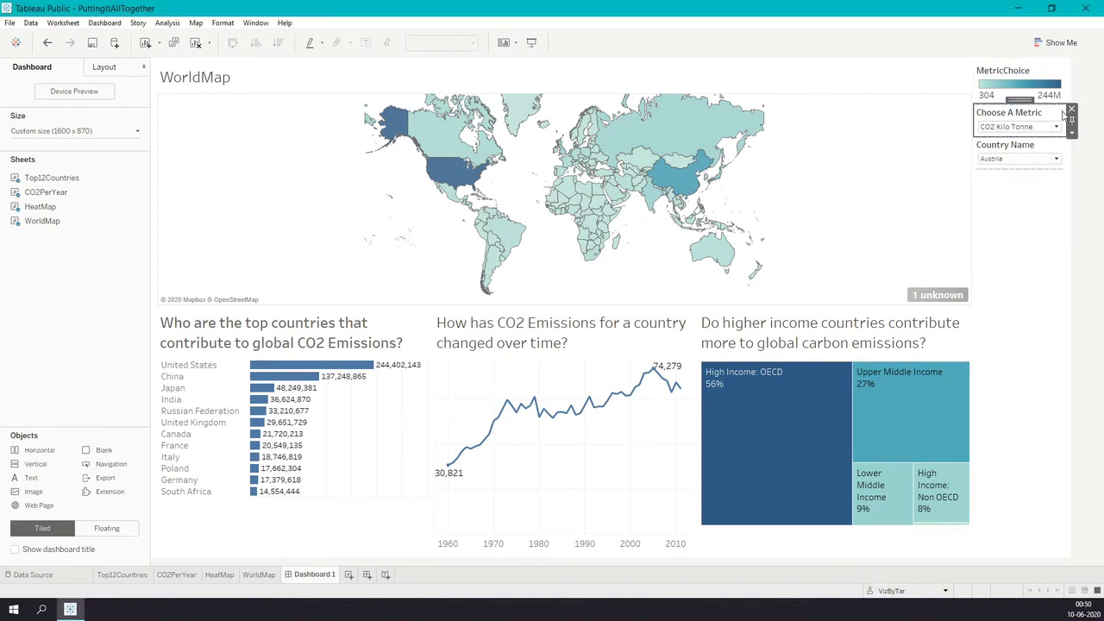
click(1072, 135)
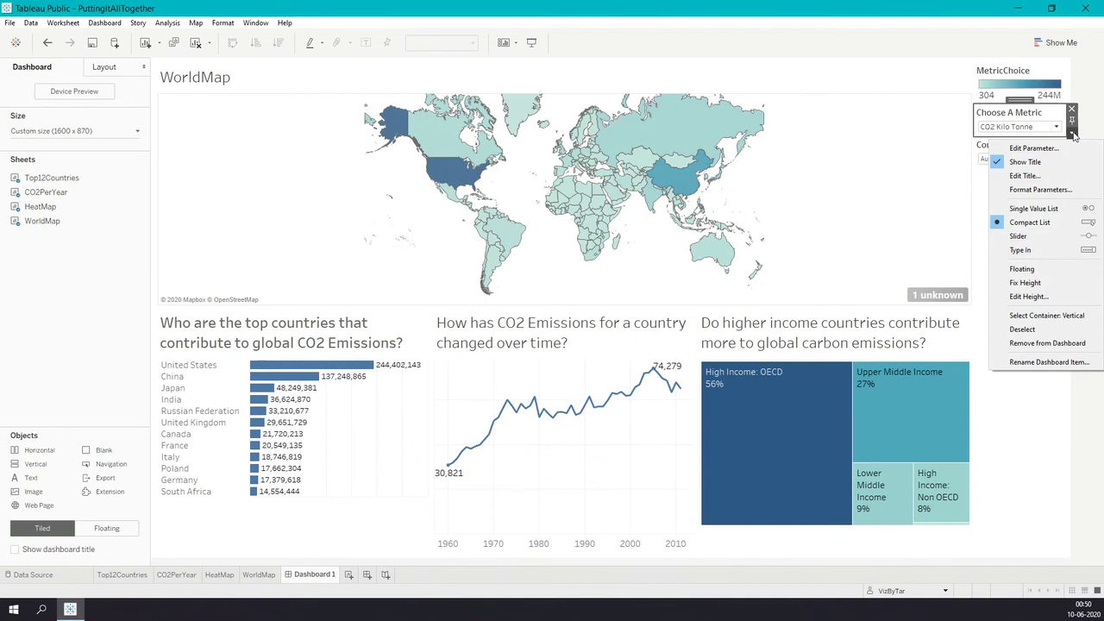
click(1051, 272)
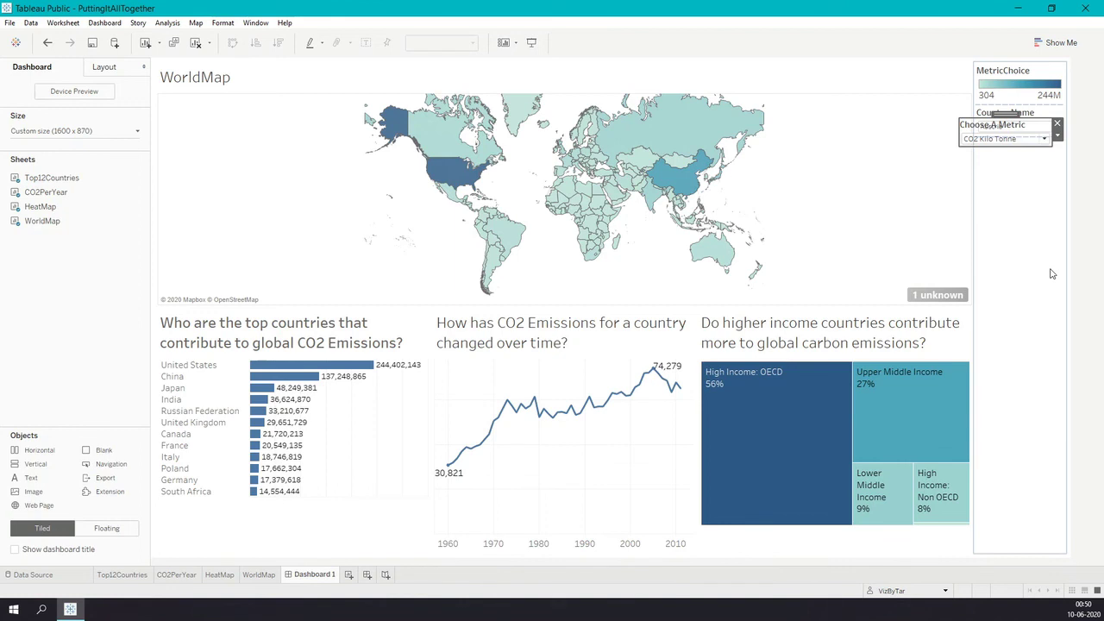
click(1039, 114)
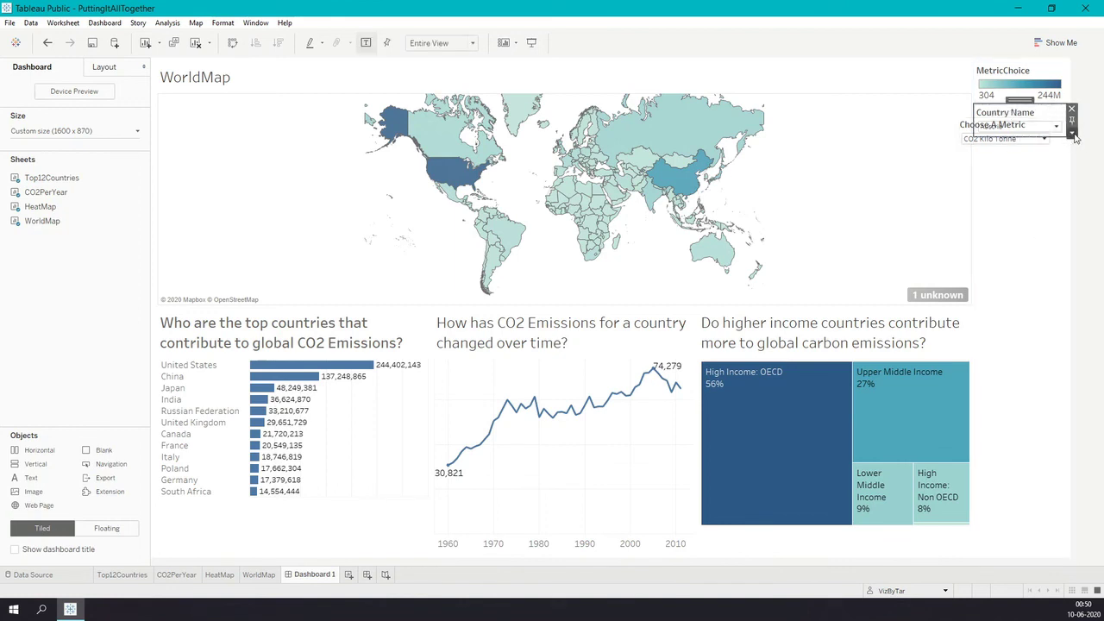
click(1072, 135)
click(1005, 409)
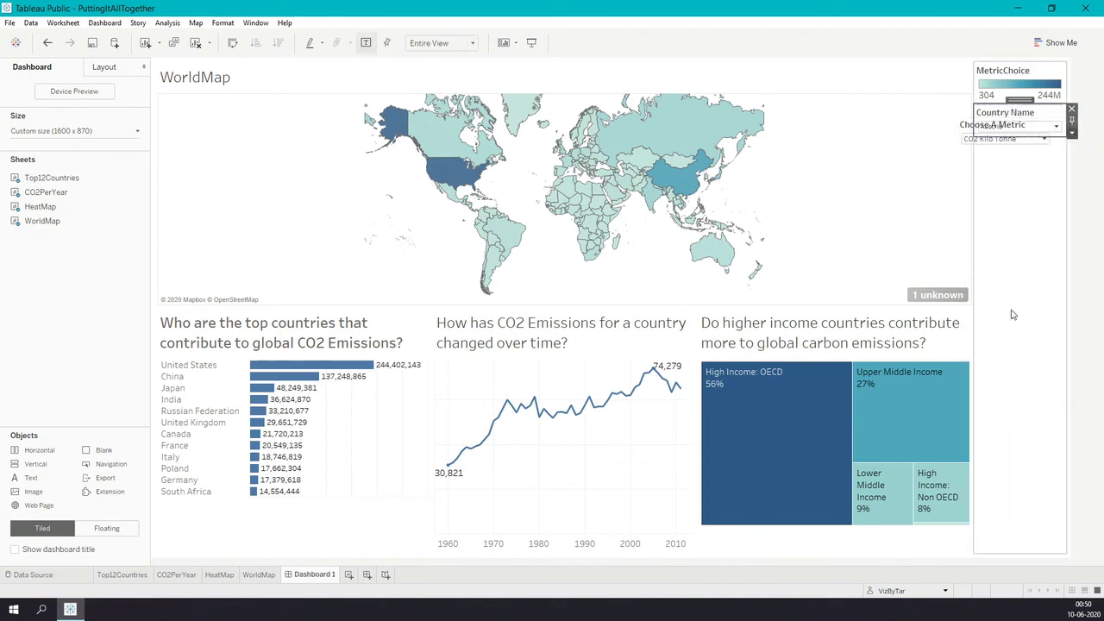
- Make the MetricChoice colour legend floating and place it near the world map's lower-right corner
click(1035, 80)
click(1071, 91)
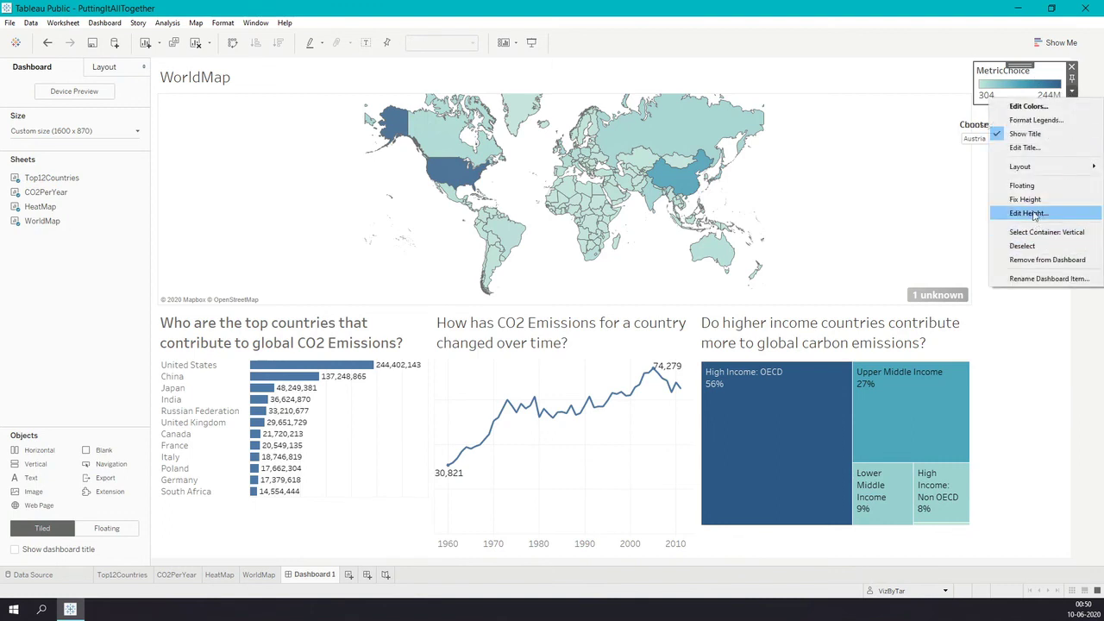
click(1022, 185)
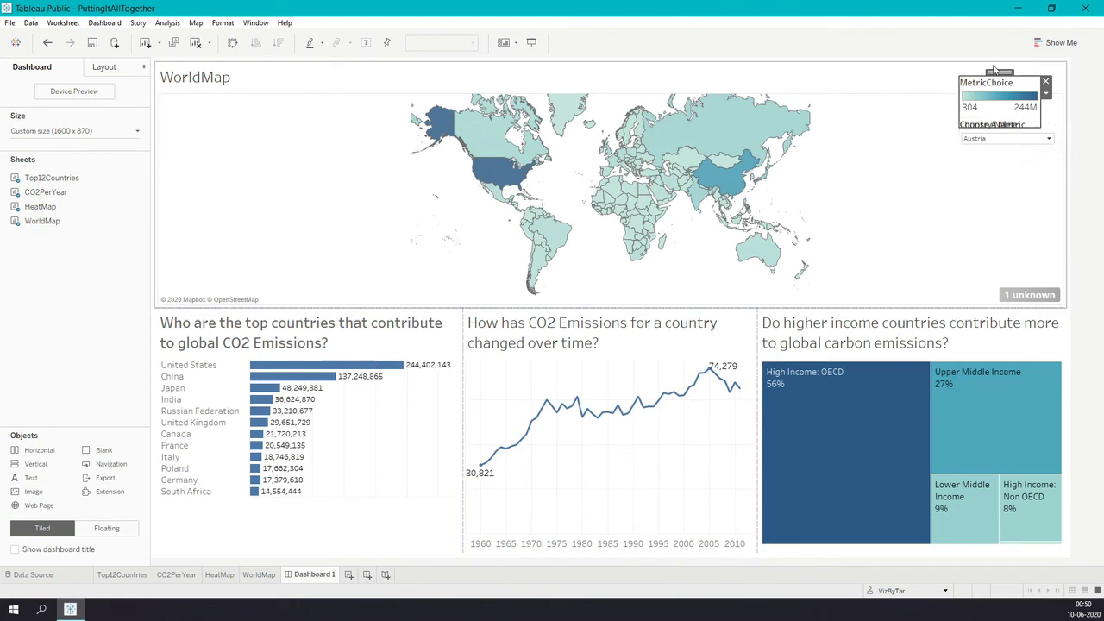
drag(996, 72, 946, 249)
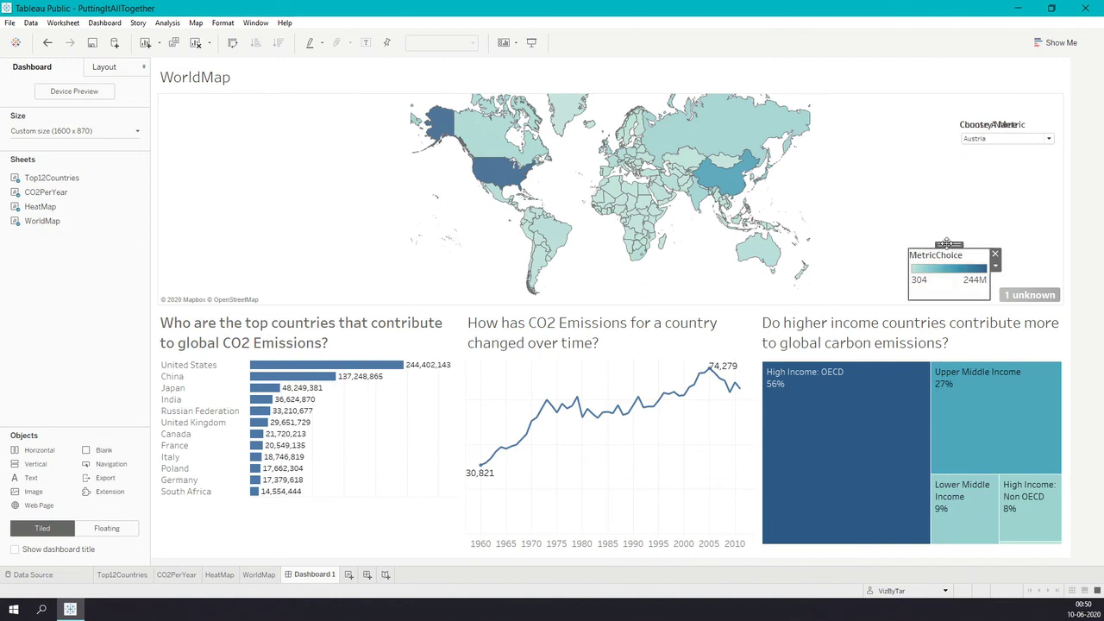
- Place the Choose A Metric control over the world map's upper-left corner and remove the Country Name filter from the dashboard
click(1005, 125)
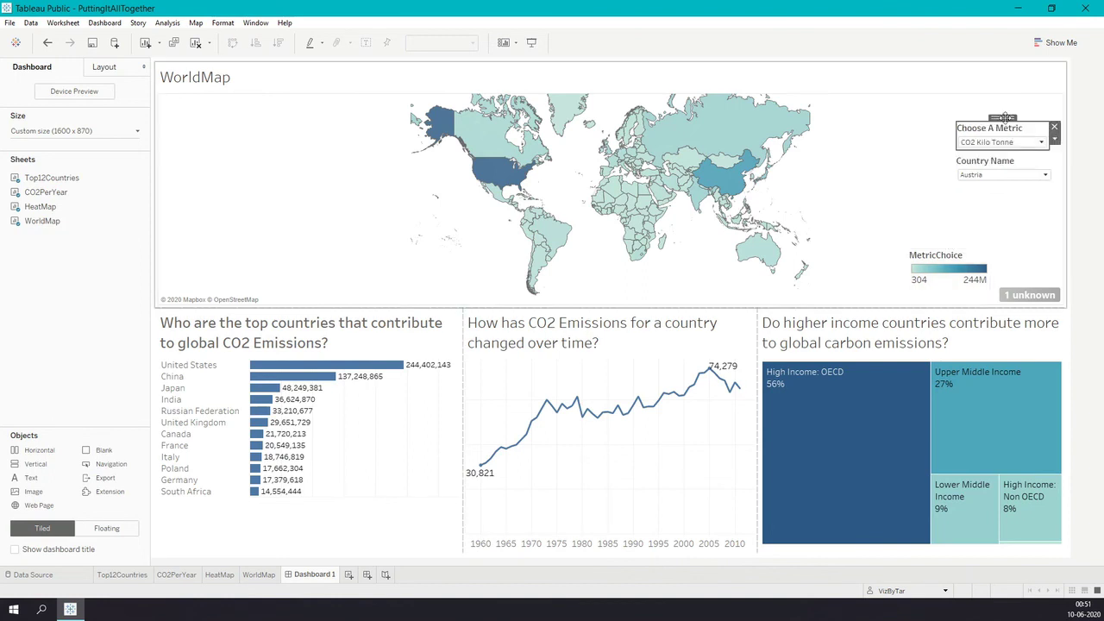
drag(1003, 116, 226, 108)
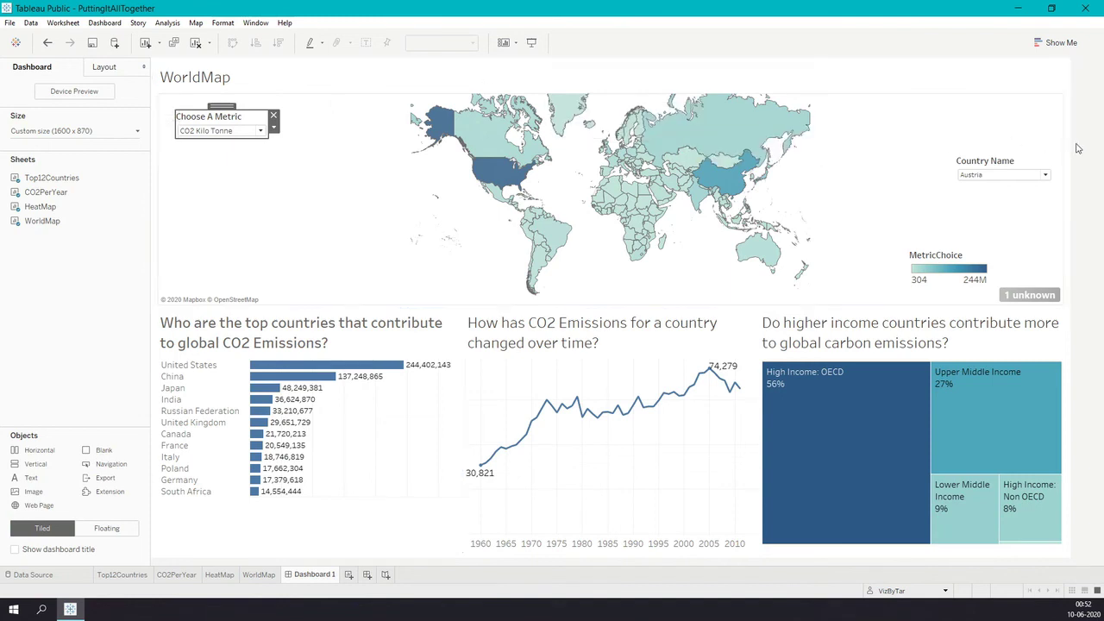
click(1028, 167)
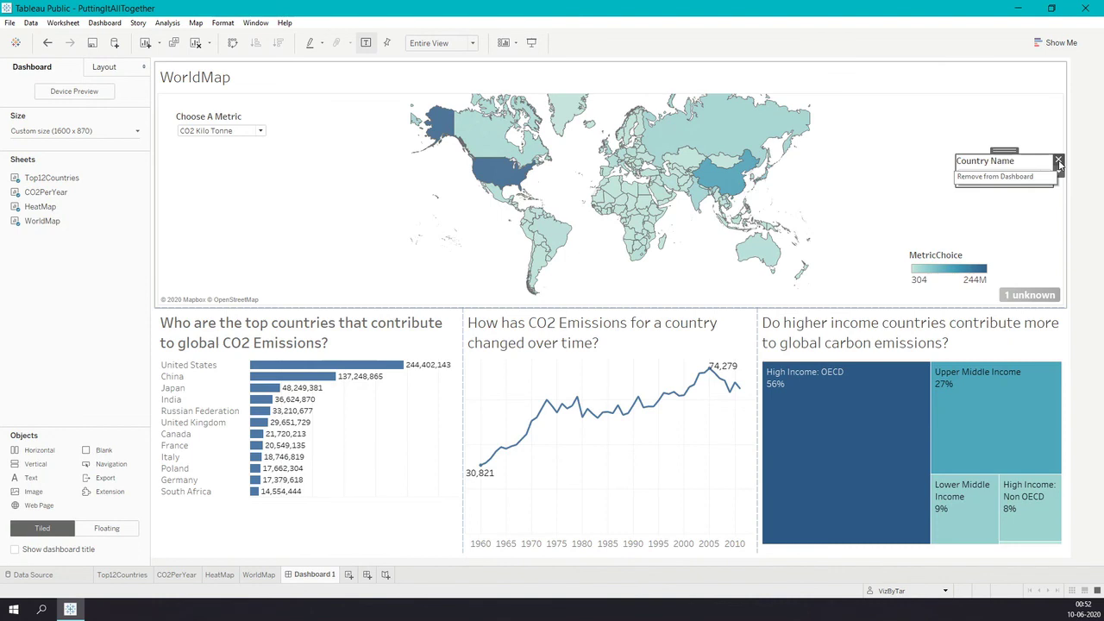
click(1058, 162)
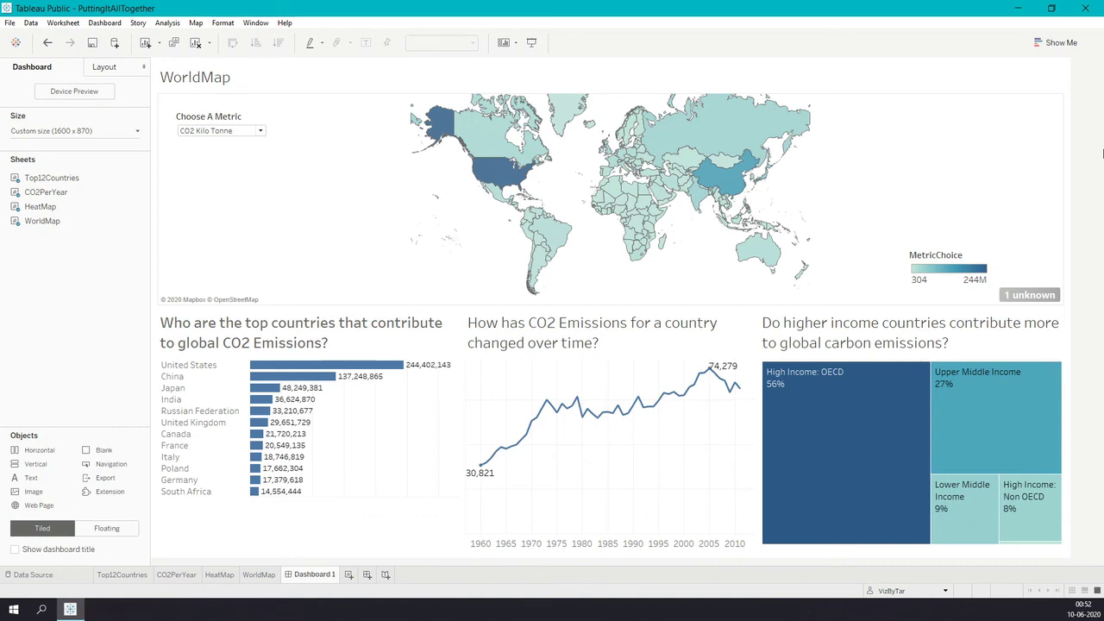
- Use the top-countries bar chart as a dashboard filter and test it by selecting and deselecting China
click(416, 455)
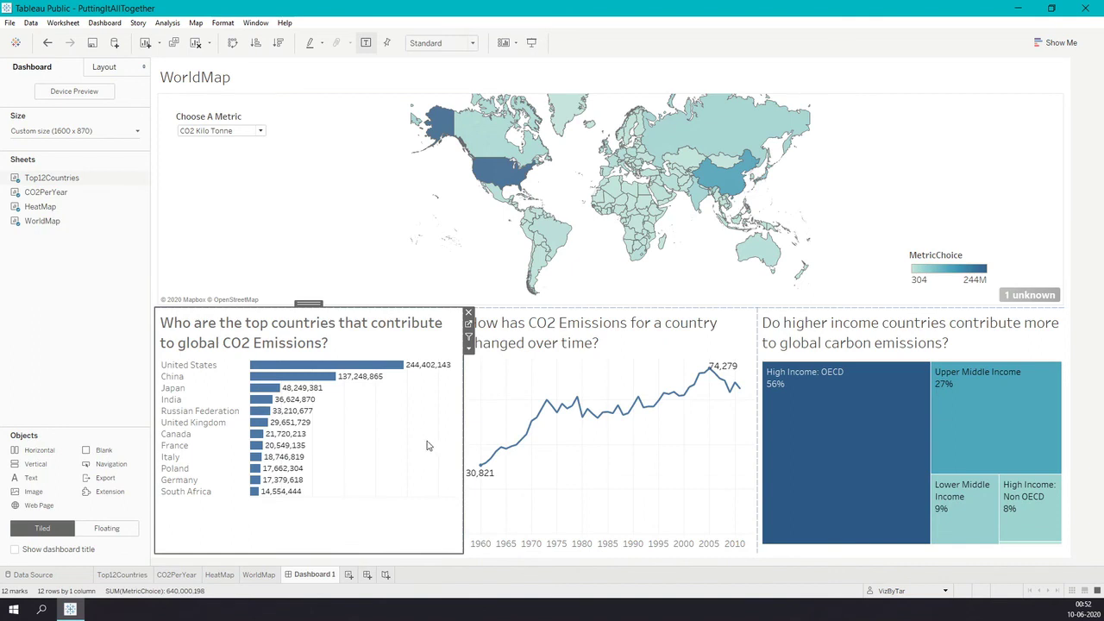
click(470, 339)
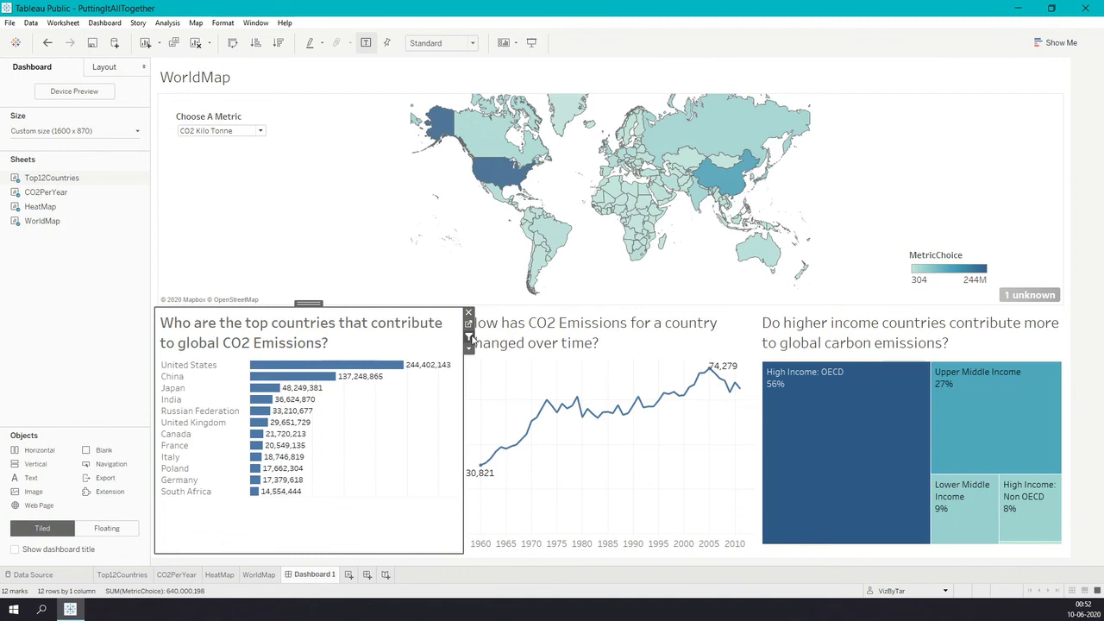
mouse_move(321, 369)
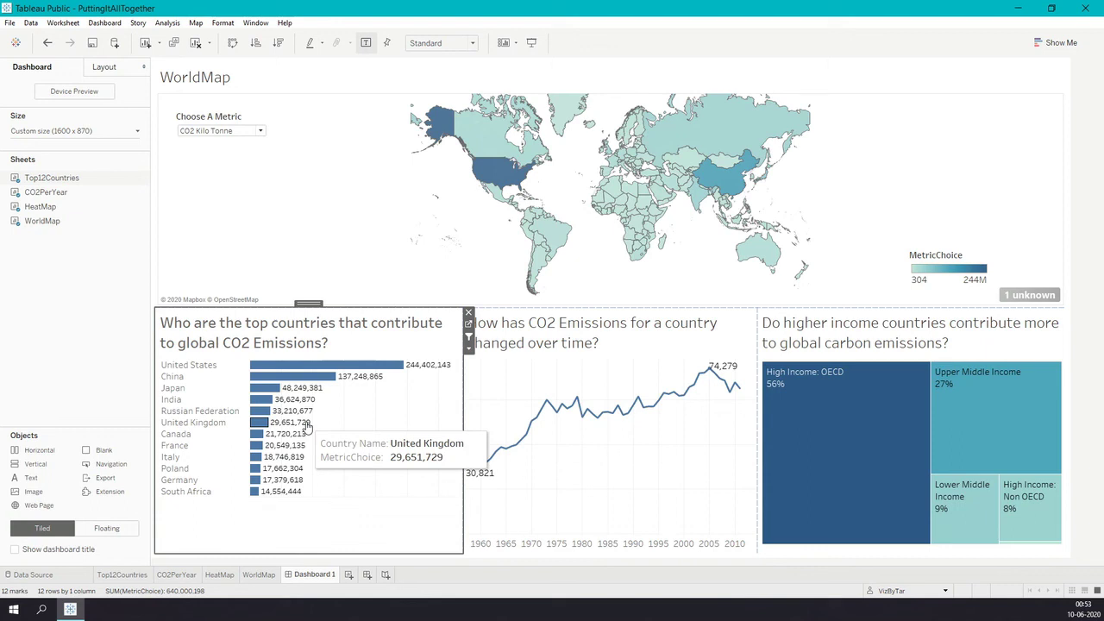
click(290, 377)
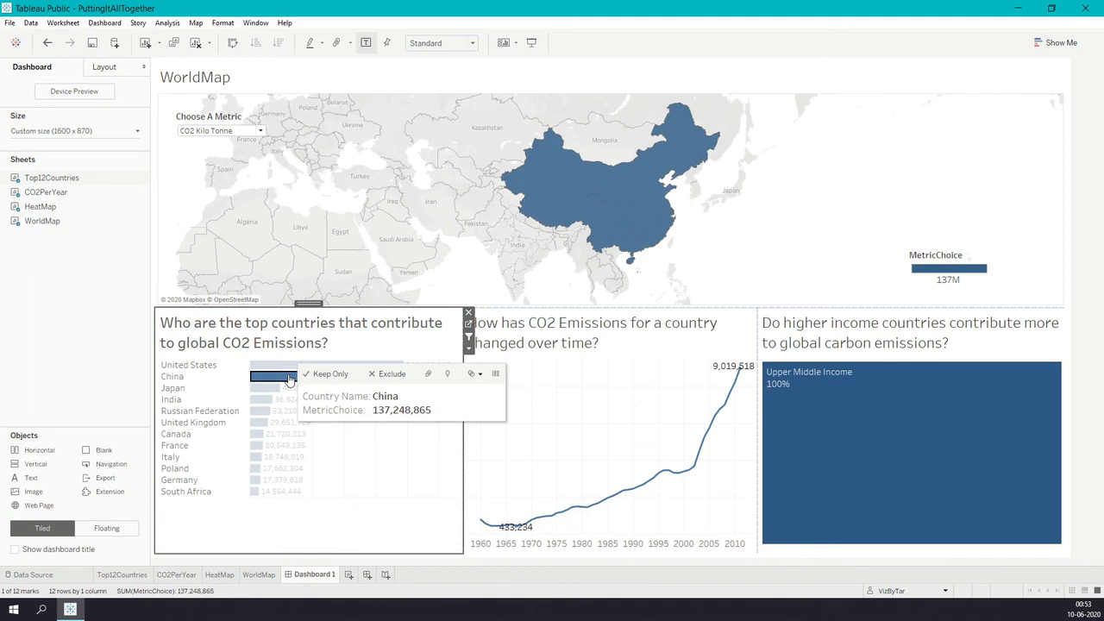
click(289, 380)
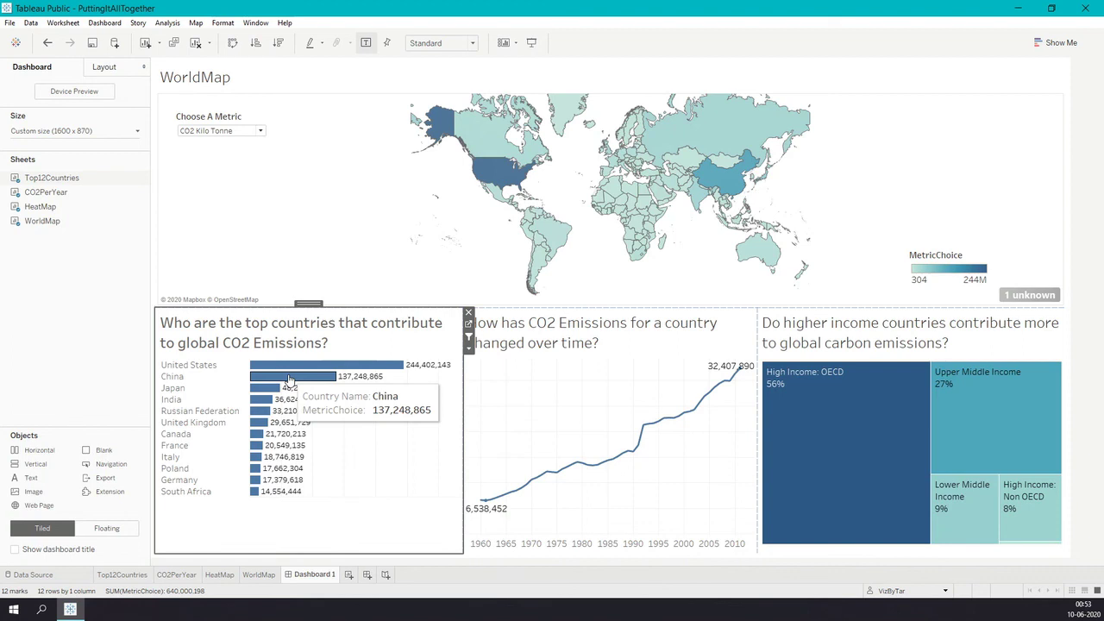
- Use the world map and the treemap as dashboard filters, and filter the map's unknown location out of the data
click(949, 162)
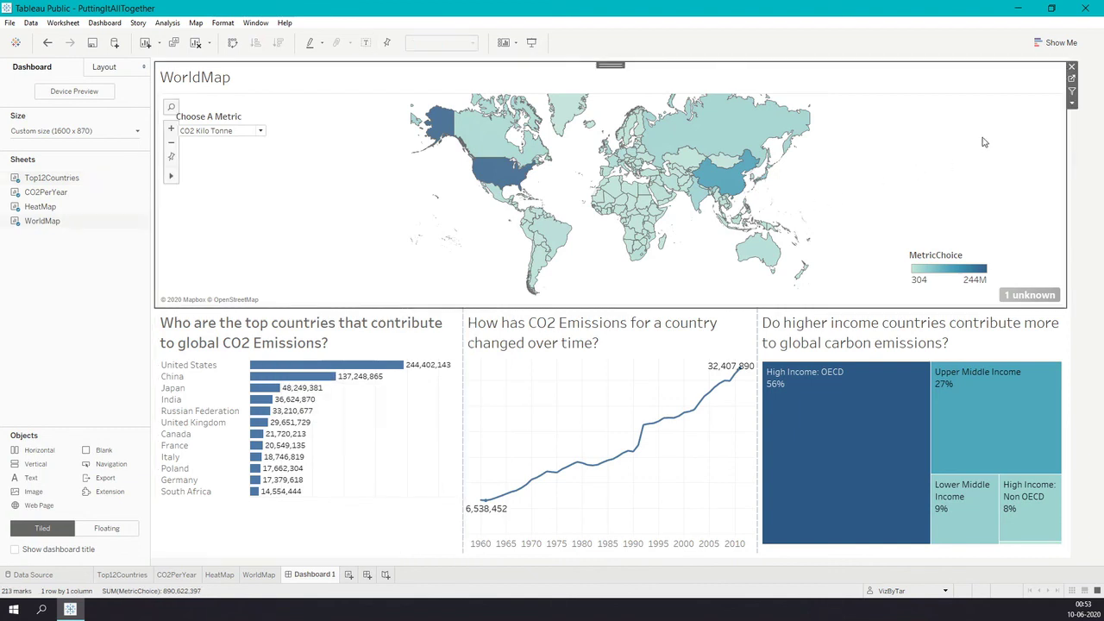
click(1053, 336)
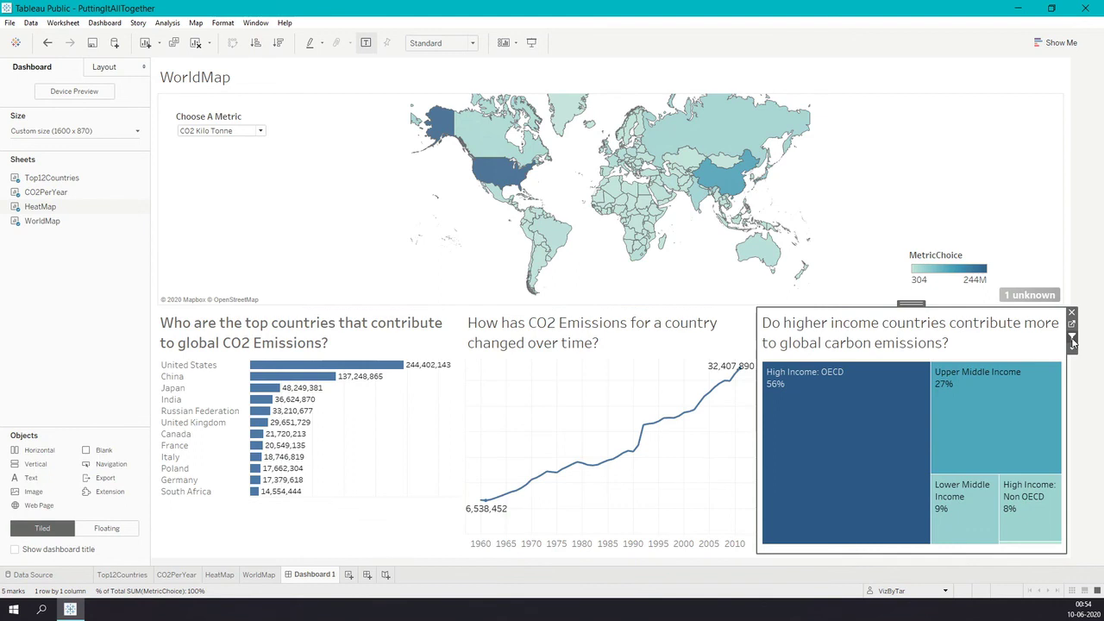
click(1034, 295)
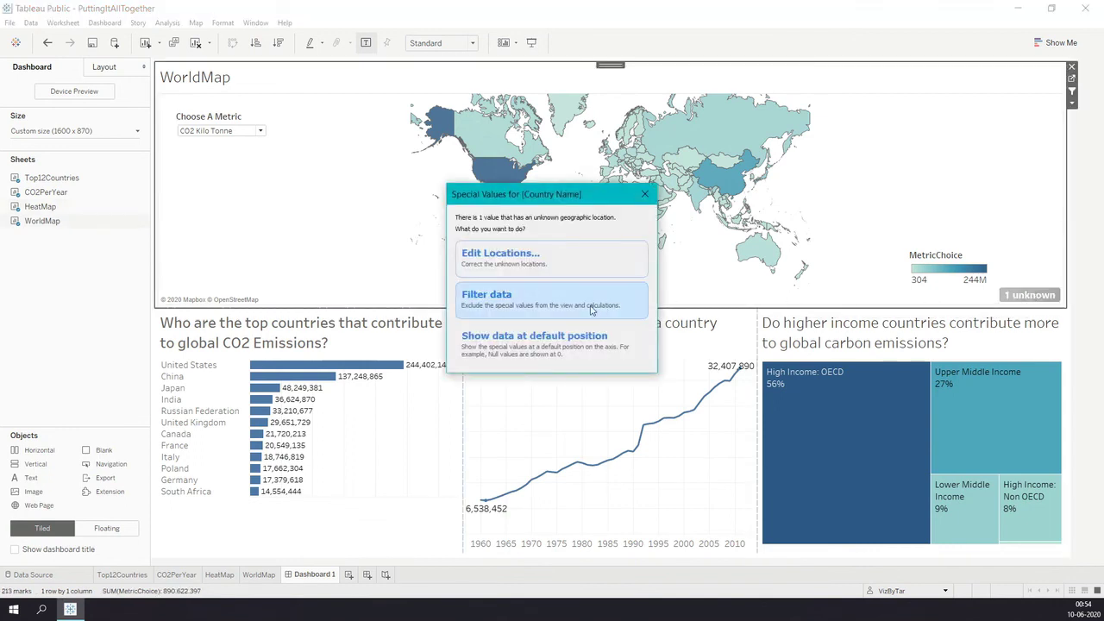
click(556, 310)
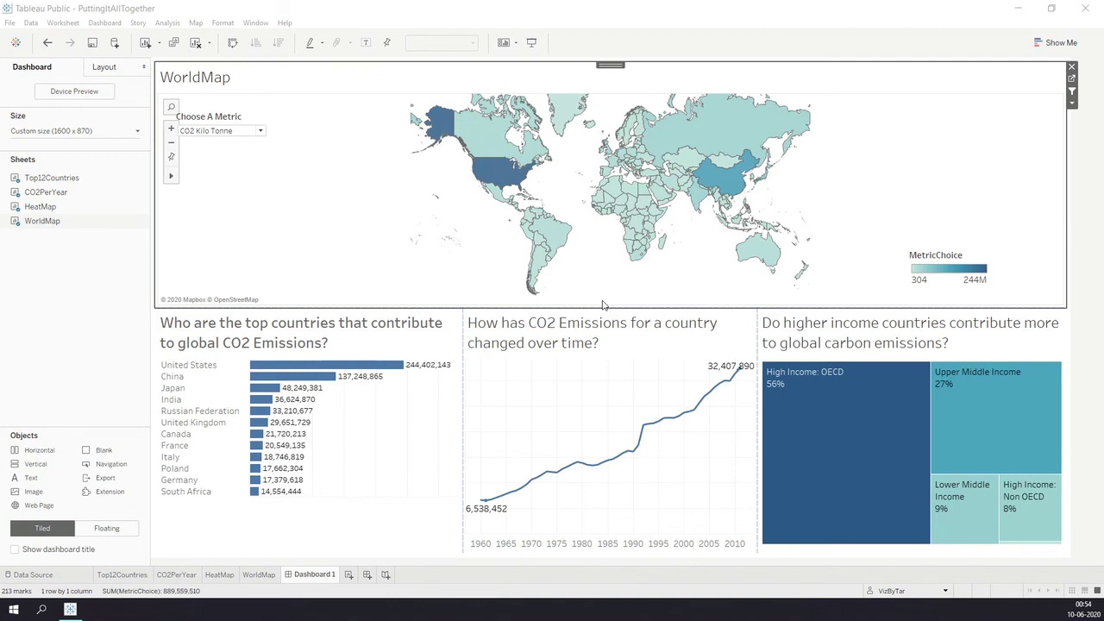
- Fit the top-countries bar chart to Entire View
click(434, 348)
click(467, 351)
mouse_move(557, 380)
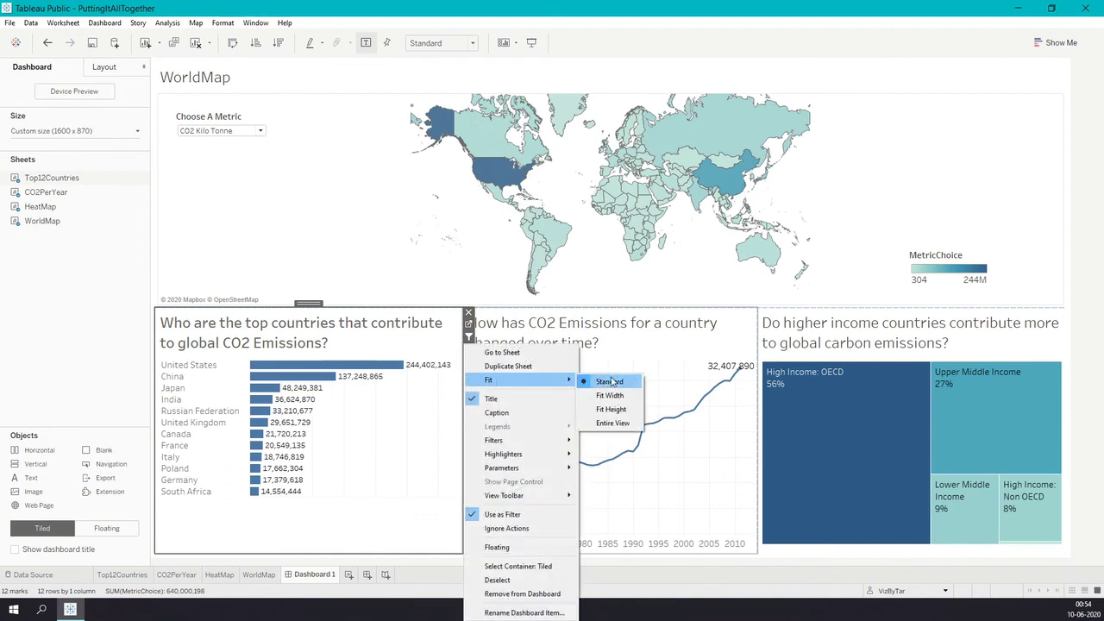
click(612, 422)
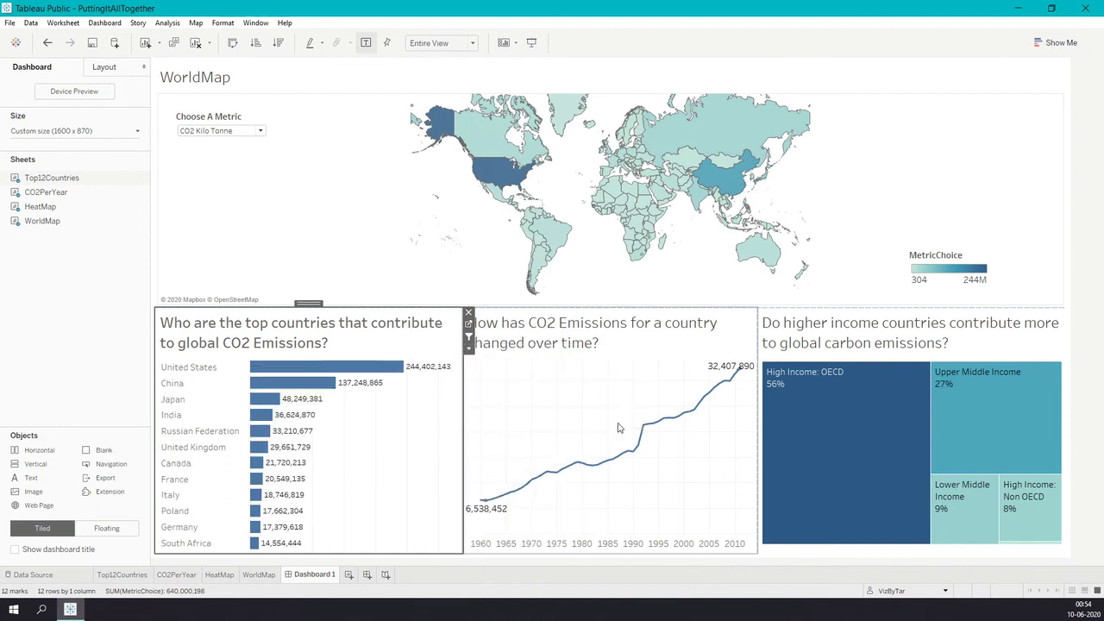
- Fit the yearly line chart and the income group treemap to Entire View
click(727, 330)
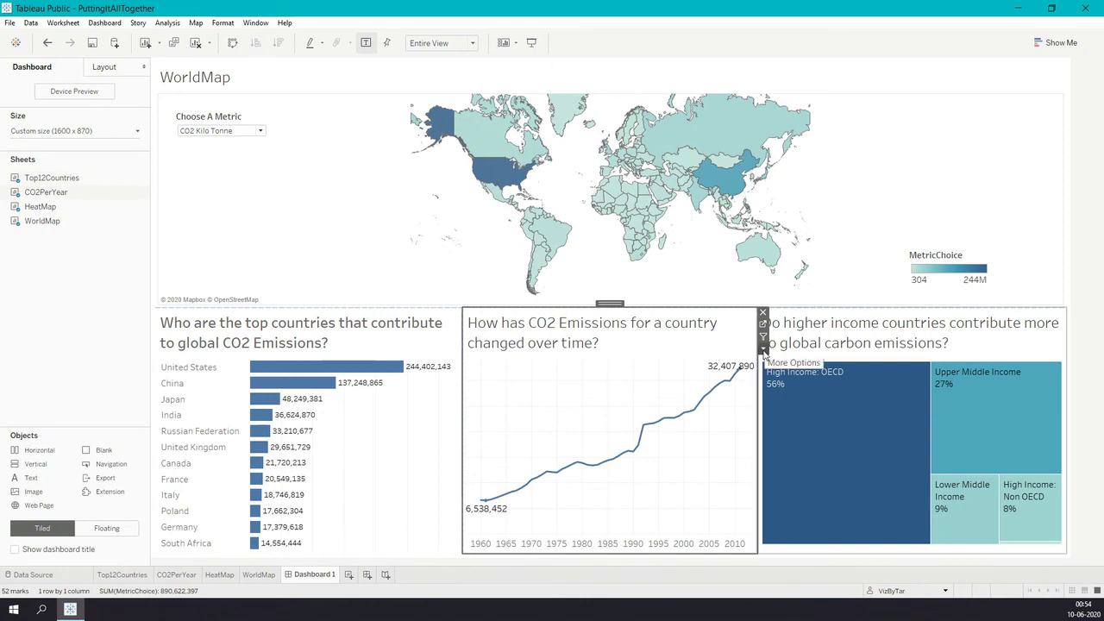
click(762, 348)
mouse_move(833, 392)
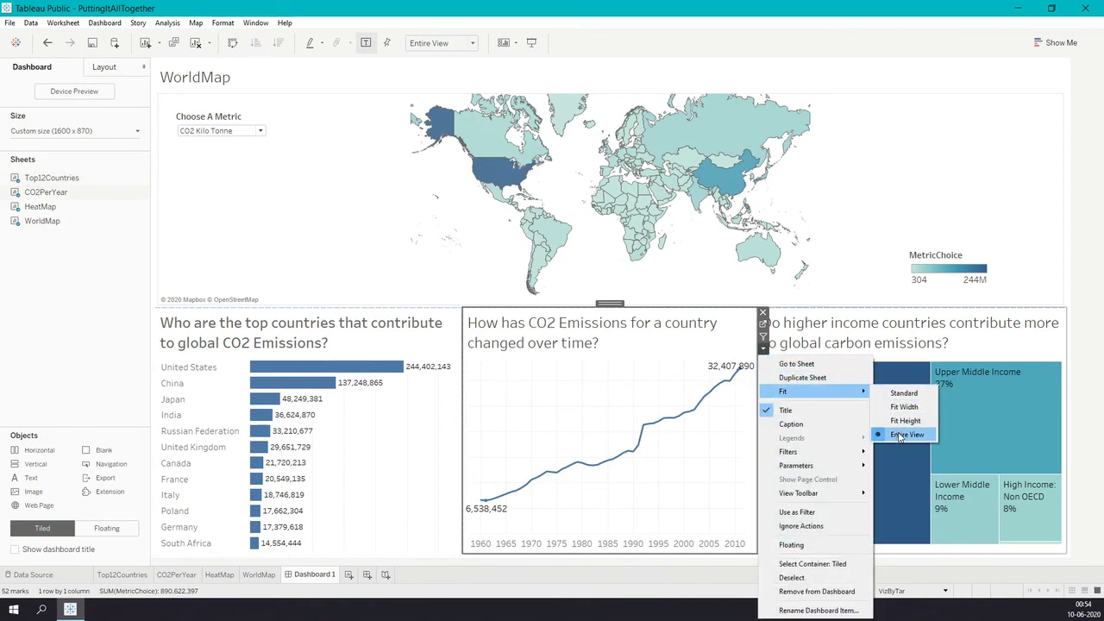
click(903, 437)
click(949, 336)
click(1072, 337)
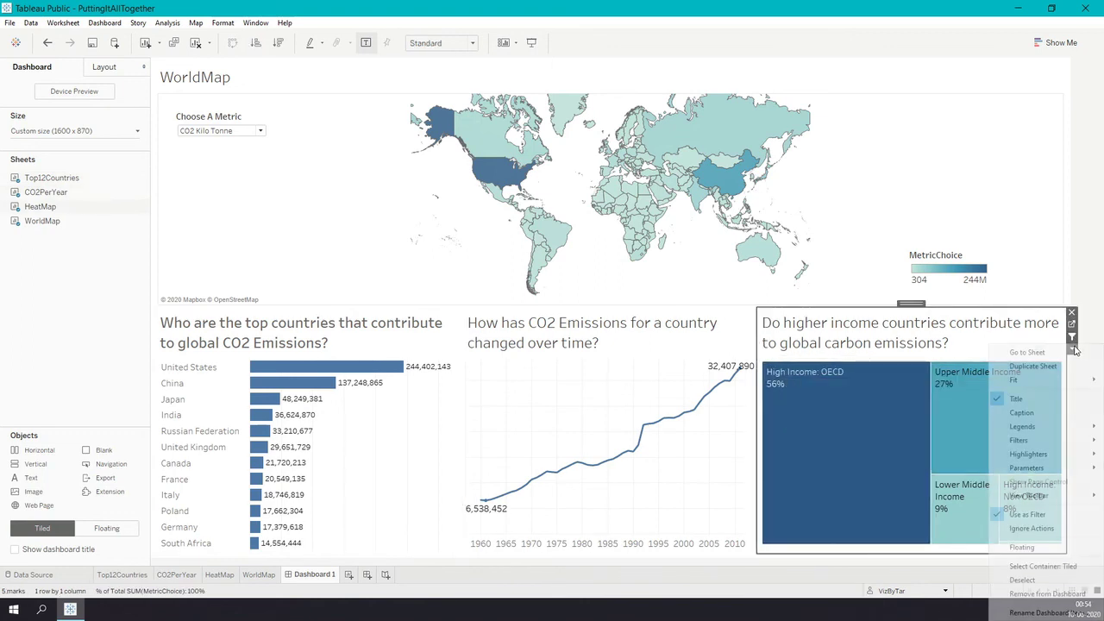
mouse_move(1041, 379)
click(956, 424)
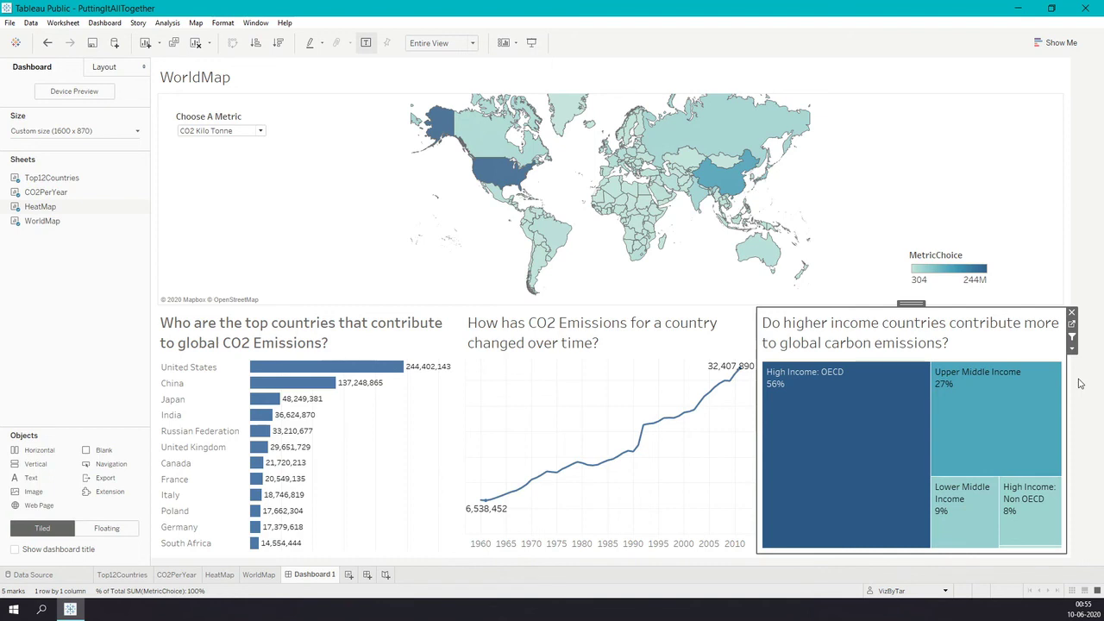
- Set the font size of the top-countries bar chart's title to 12
click(333, 362)
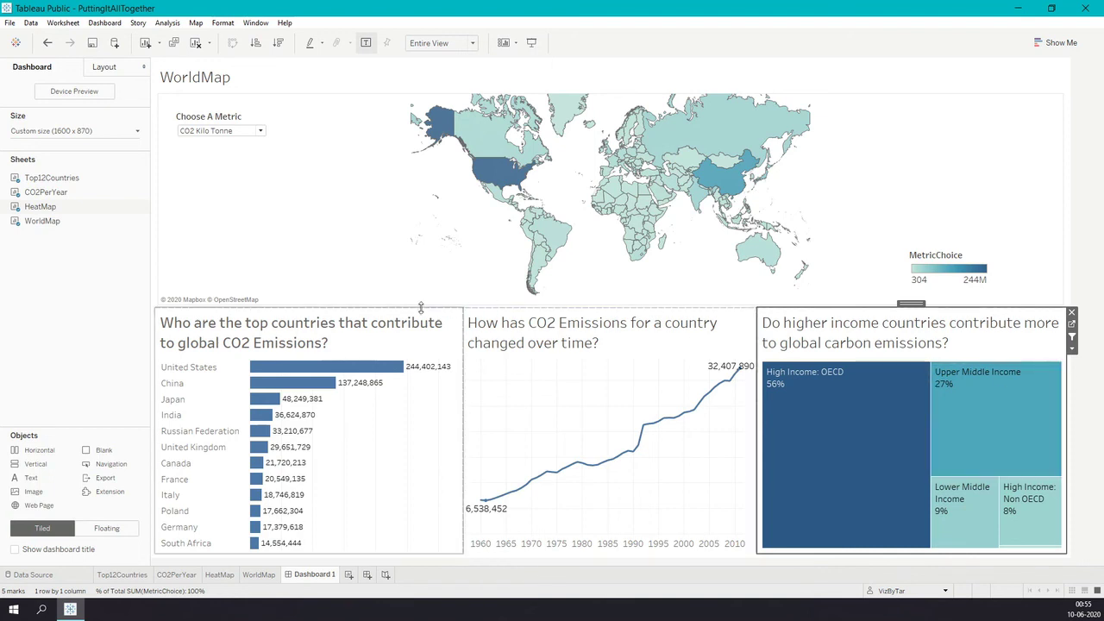
double_click(332, 359)
drag(690, 251, 377, 249)
click(514, 232)
click(504, 280)
click(677, 380)
click(562, 381)
- Format the yearly line chart's title in bold Tableau Medium at size 12
double_click(616, 339)
drag(644, 250, 402, 250)
click(479, 232)
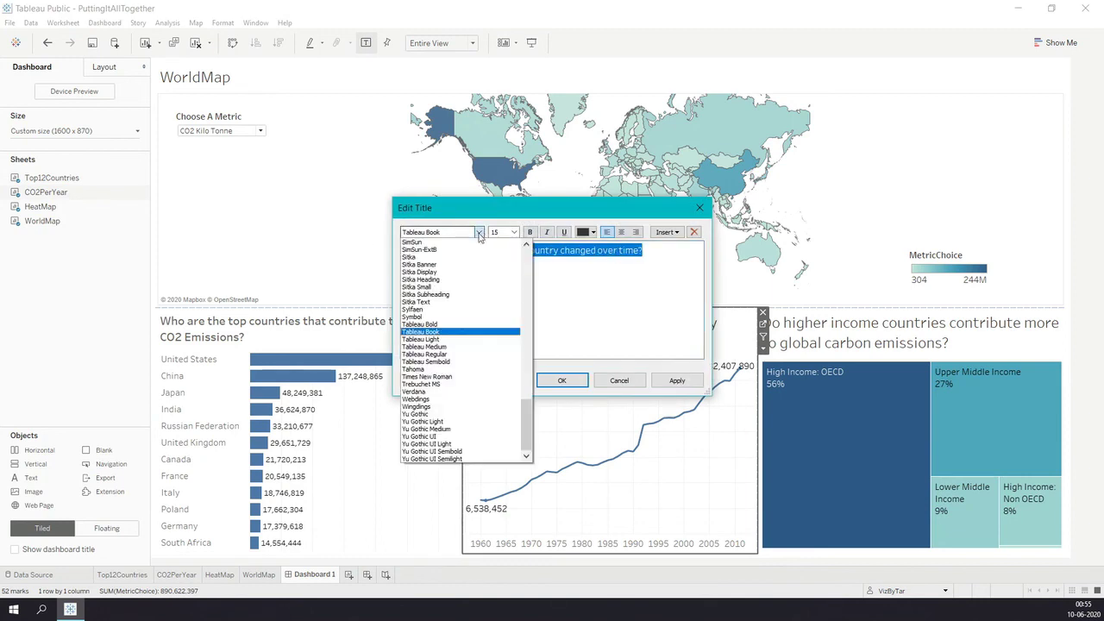
click(457, 338)
click(514, 232)
click(505, 280)
click(530, 232)
click(677, 381)
click(562, 380)
- Remove the bold formatting from the yearly line chart's title
double_click(585, 329)
drag(618, 251, 402, 250)
click(529, 232)
click(562, 380)
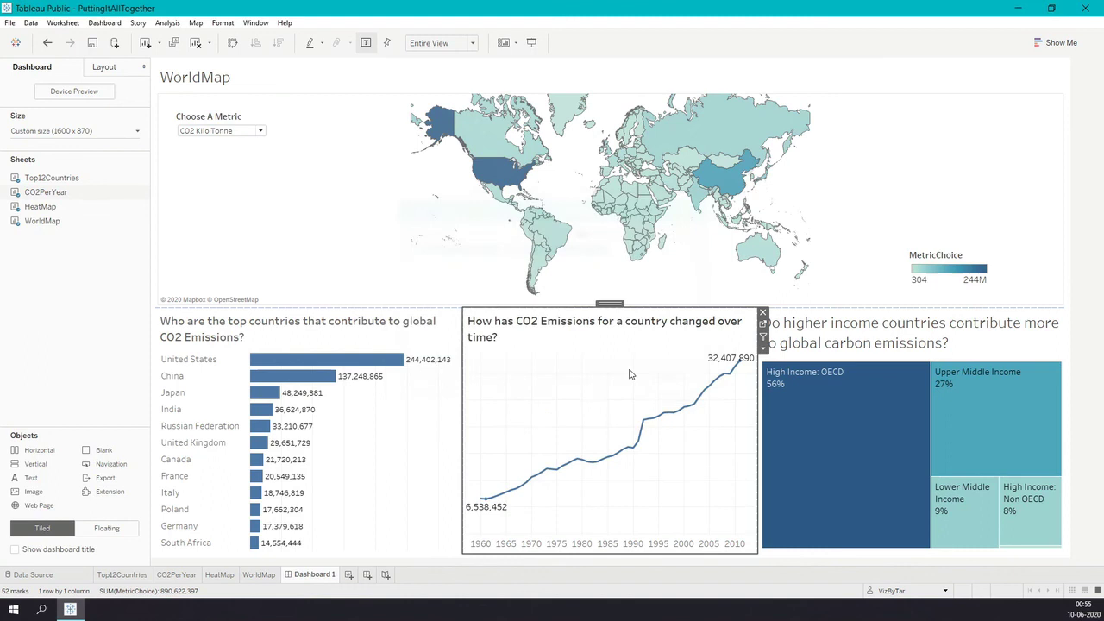
- Format the treemap's title in Tableau Medium at size 12 with a dark grey colour
click(914, 341)
double_click(915, 340)
drag(450, 263, 284, 232)
click(478, 233)
click(458, 344)
click(514, 232)
click(504, 274)
click(583, 232)
click(585, 271)
click(561, 380)
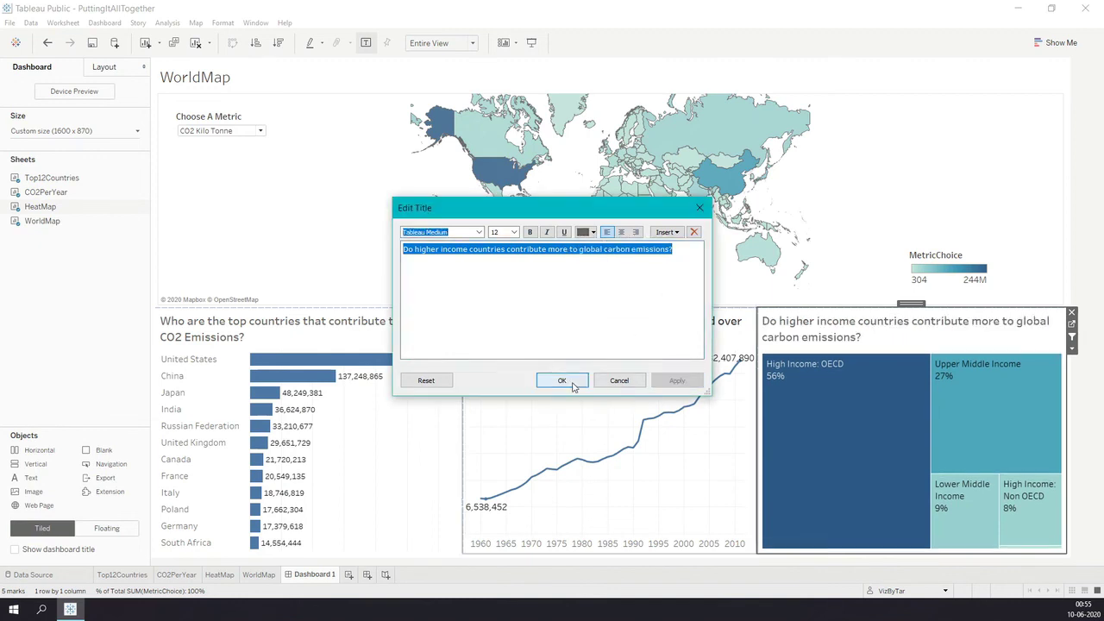
- Change the yearly line chart's title colour to dark grey
double_click(604, 336)
drag(690, 250, 290, 244)
click(600, 233)
click(585, 272)
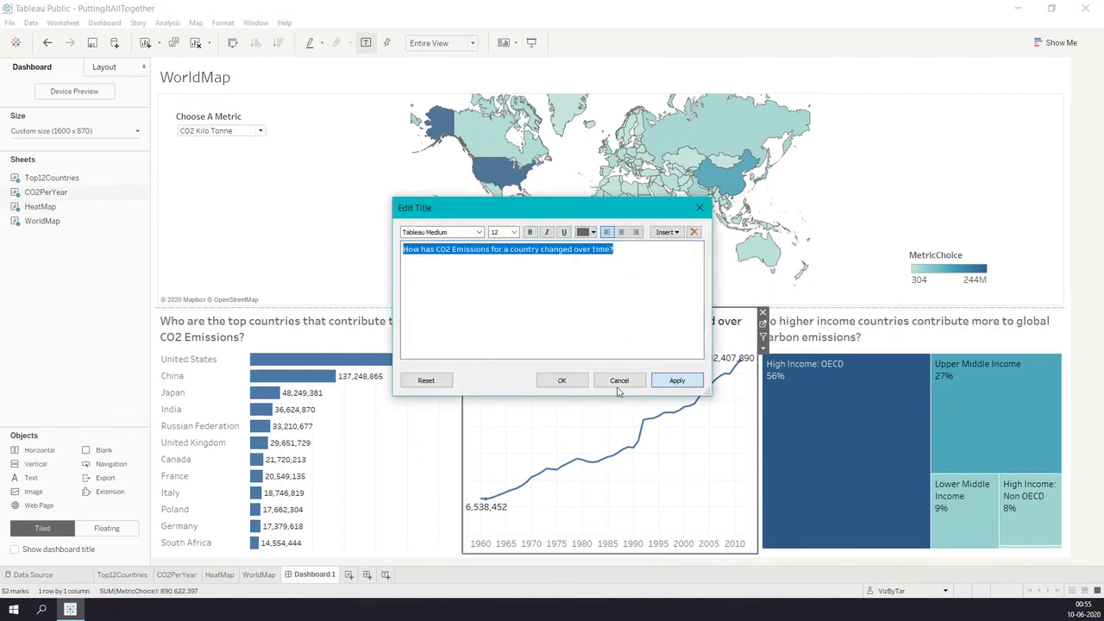
click(561, 381)
- Make the top-countries bar chart's title bold and dark grey
click(375, 341)
double_click(375, 341)
drag(664, 249, 265, 242)
click(530, 232)
click(583, 232)
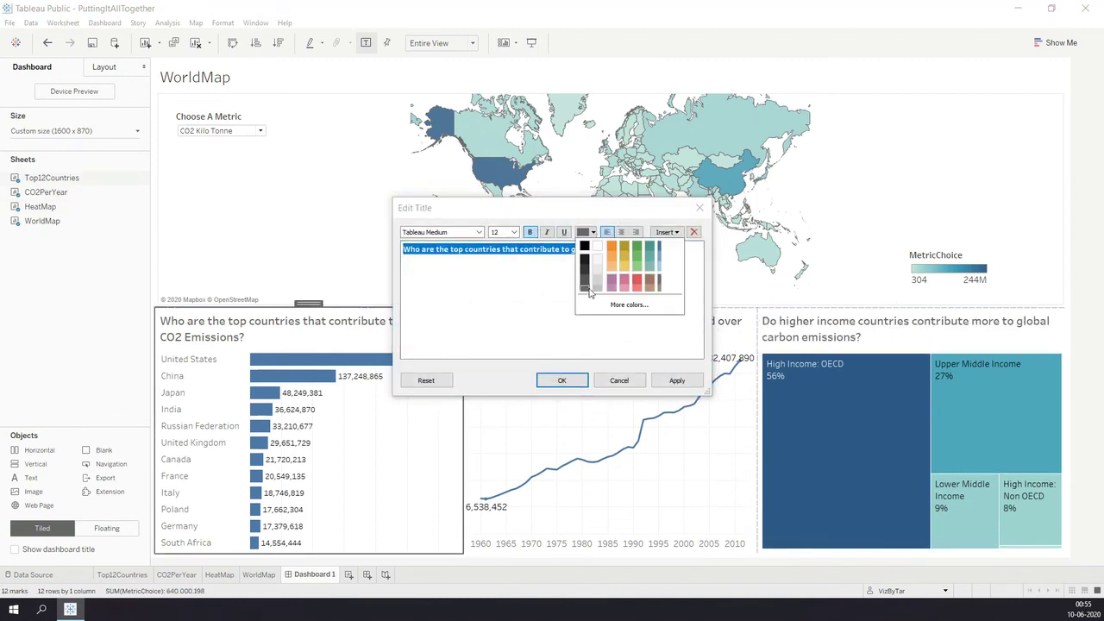
click(586, 274)
click(562, 380)
double_click(345, 329)
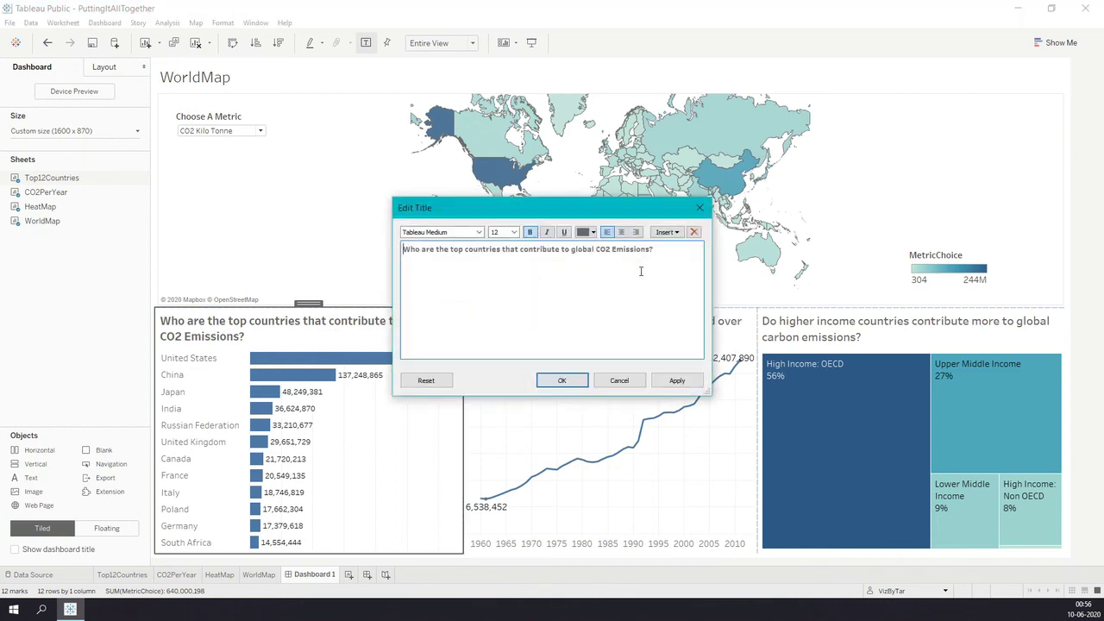
click(562, 380)
- Make the titles of the yearly line chart and the income group treemap bold
double_click(578, 328)
drag(614, 249, 393, 249)
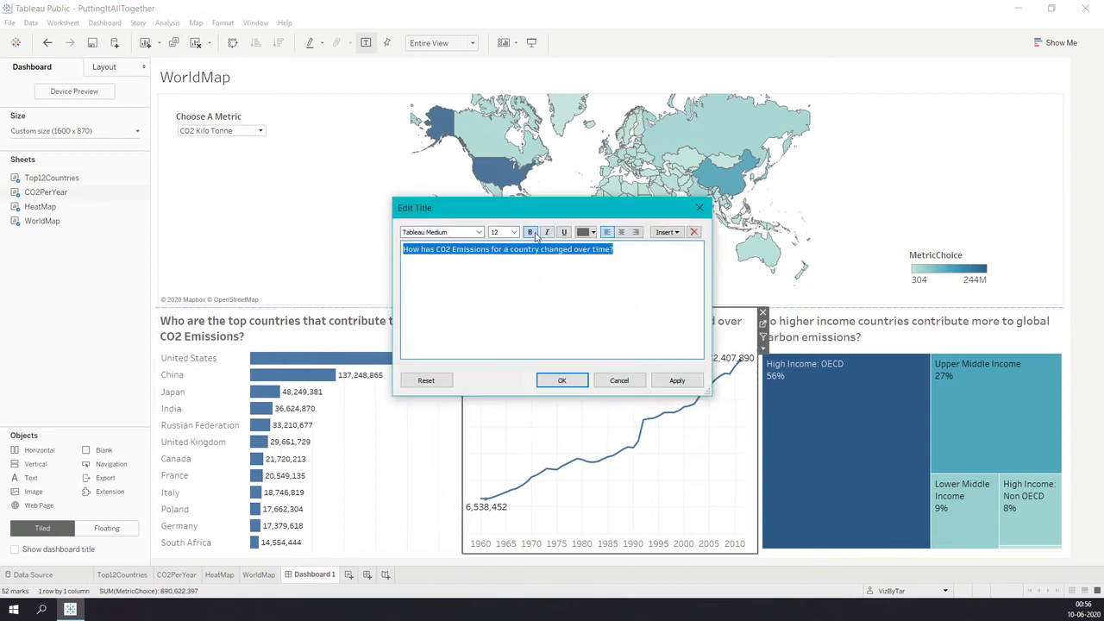
click(628, 384)
double_click(862, 329)
drag(686, 249, 402, 248)
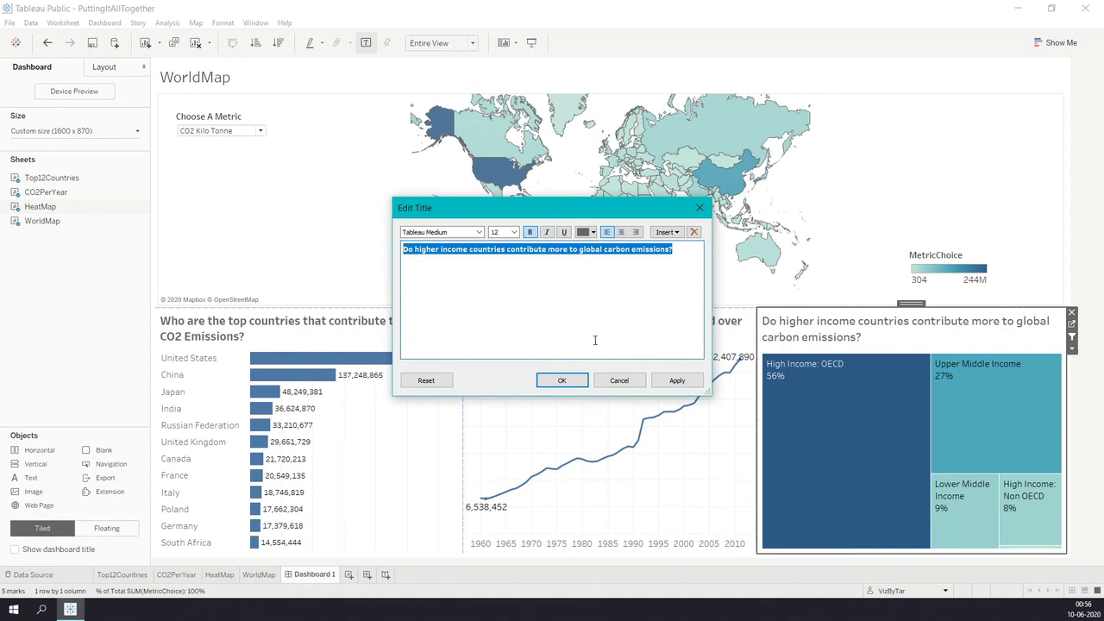
click(611, 386)
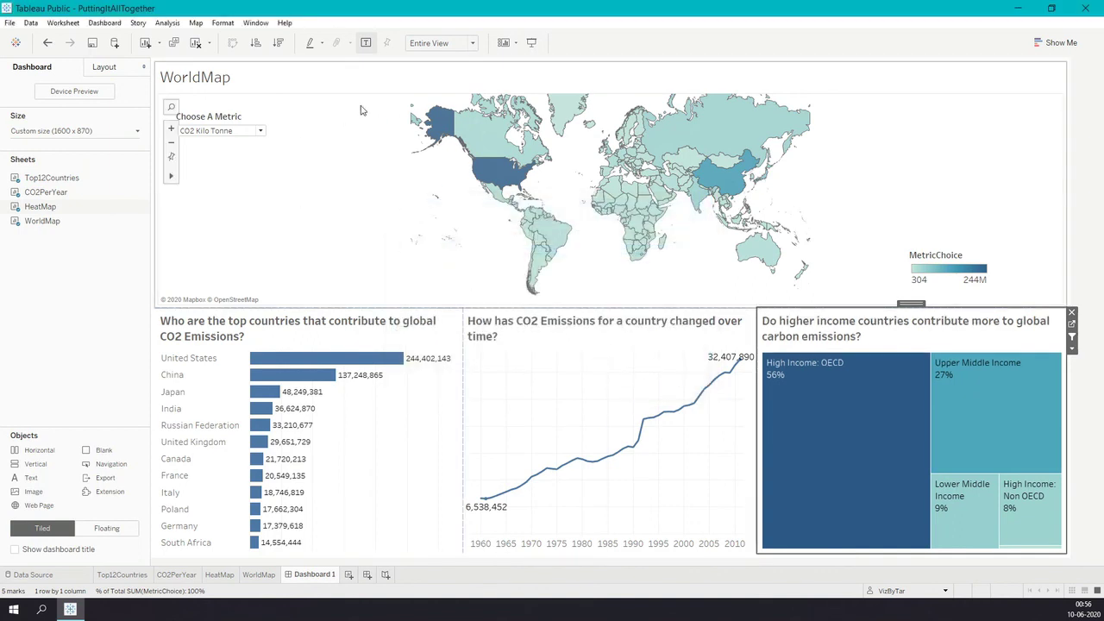
- Hide the world map's title on the dashboard
click(231, 87)
right_click(230, 87)
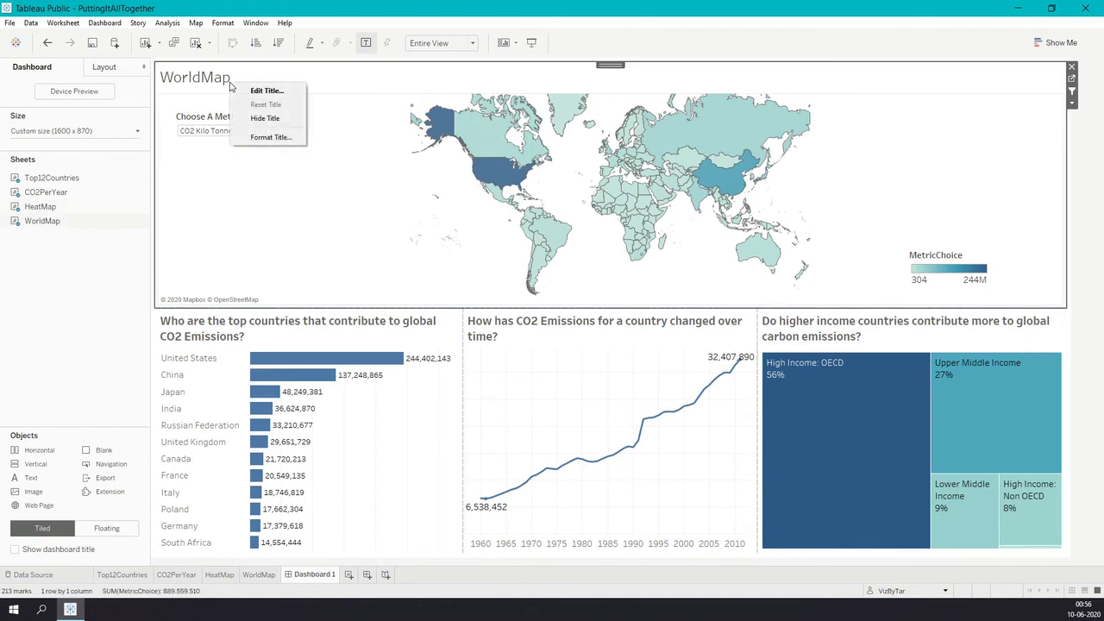
click(270, 119)
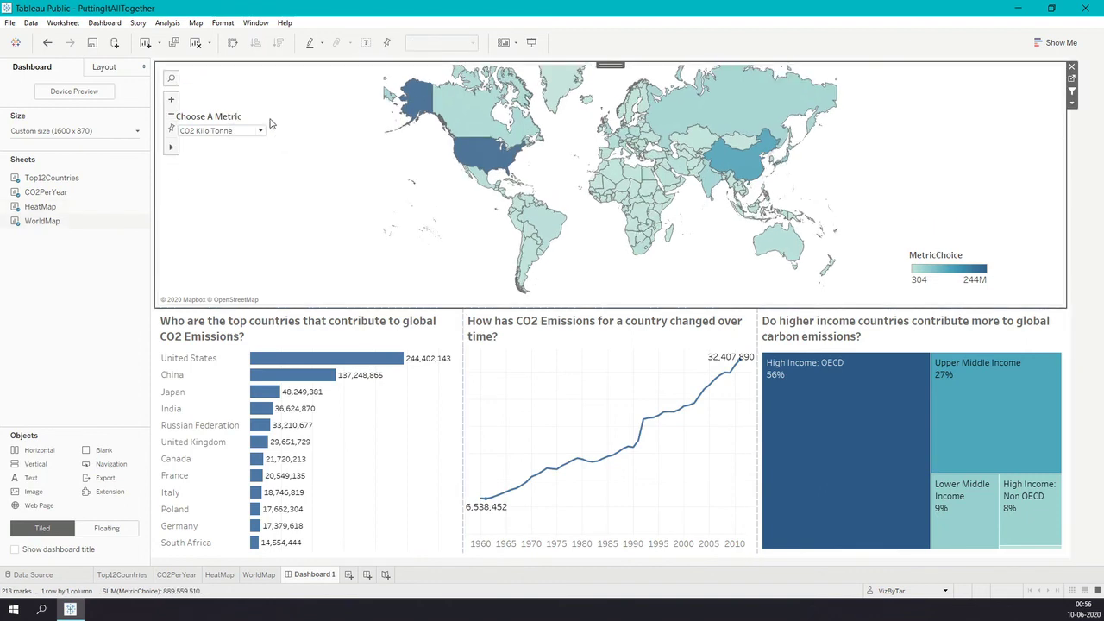
- Hide the map colour legend's title and resize the floating legend into a wider, shorter box
click(973, 260)
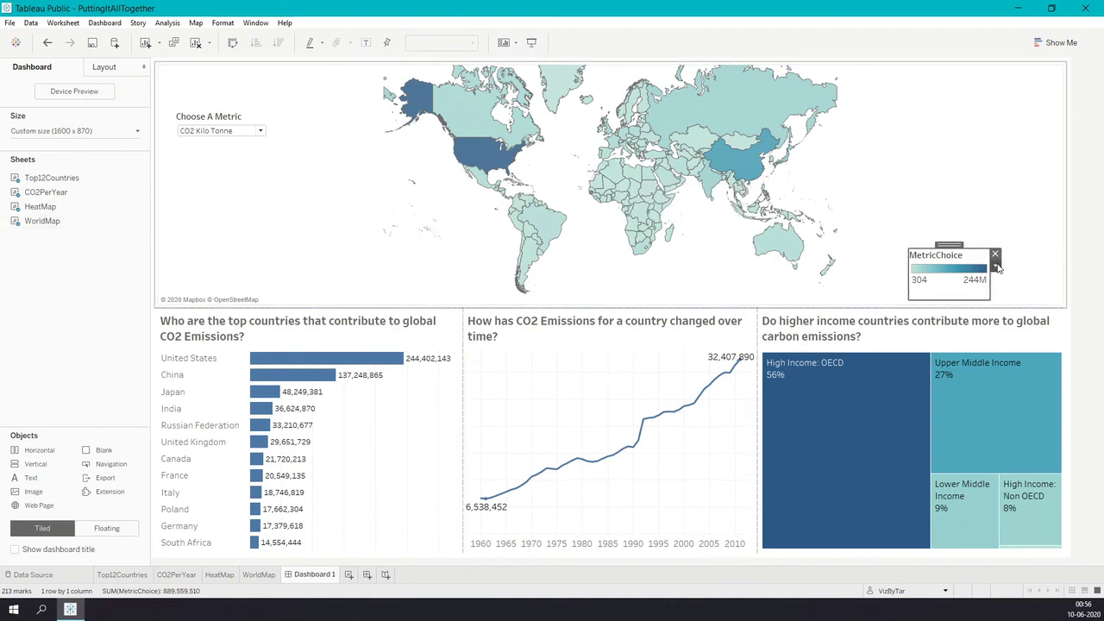
click(998, 268)
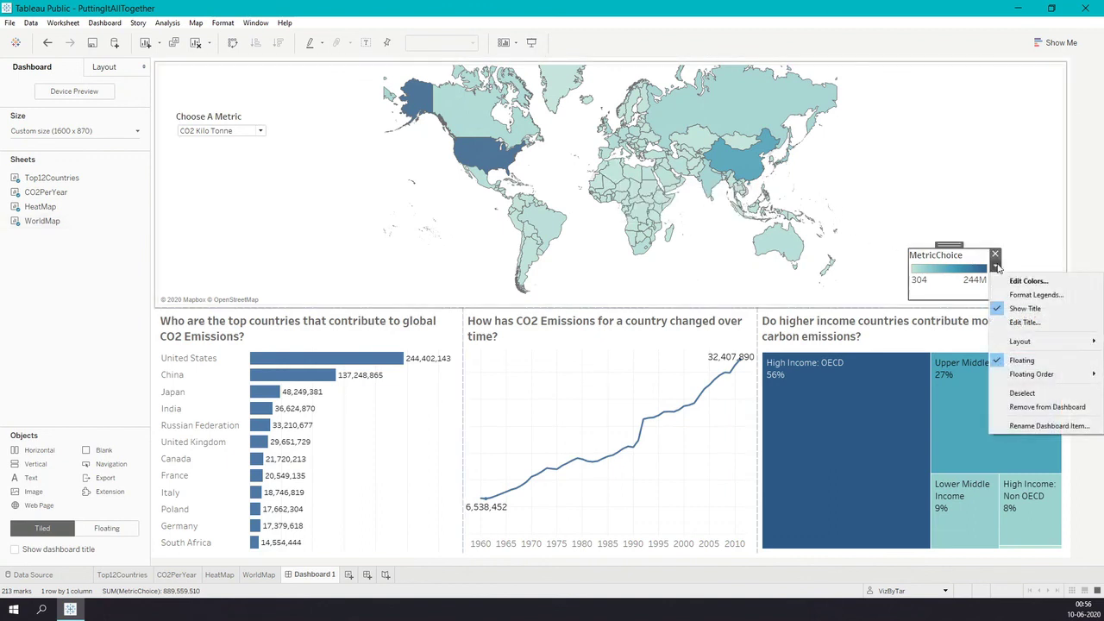
click(1031, 309)
drag(958, 300, 1026, 282)
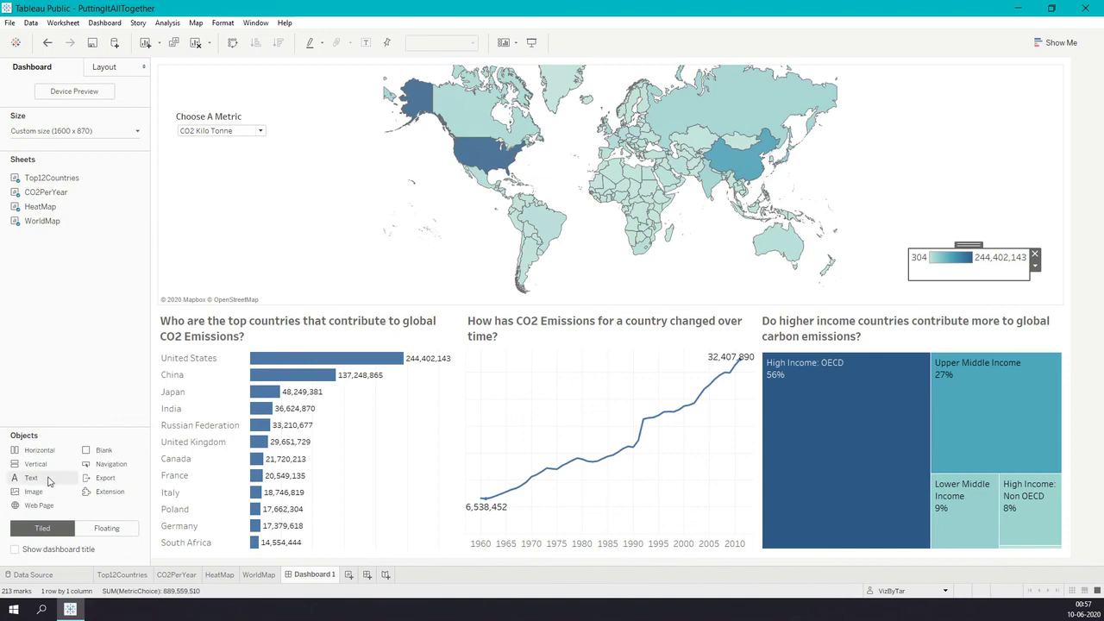
- Add a text object above the world map reading "World CO2 Emissions" in Tableau Medium, size 24, bold and centred
drag(49, 482, 554, 69)
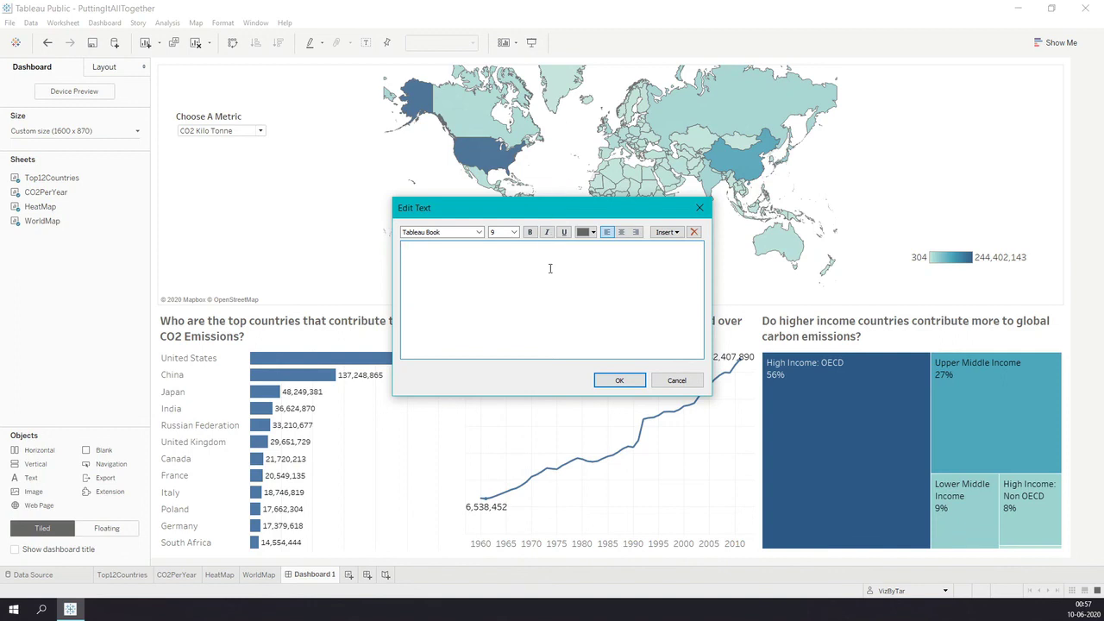
text(World CO2 Emissions)
key(ctrl+a)
click(479, 232)
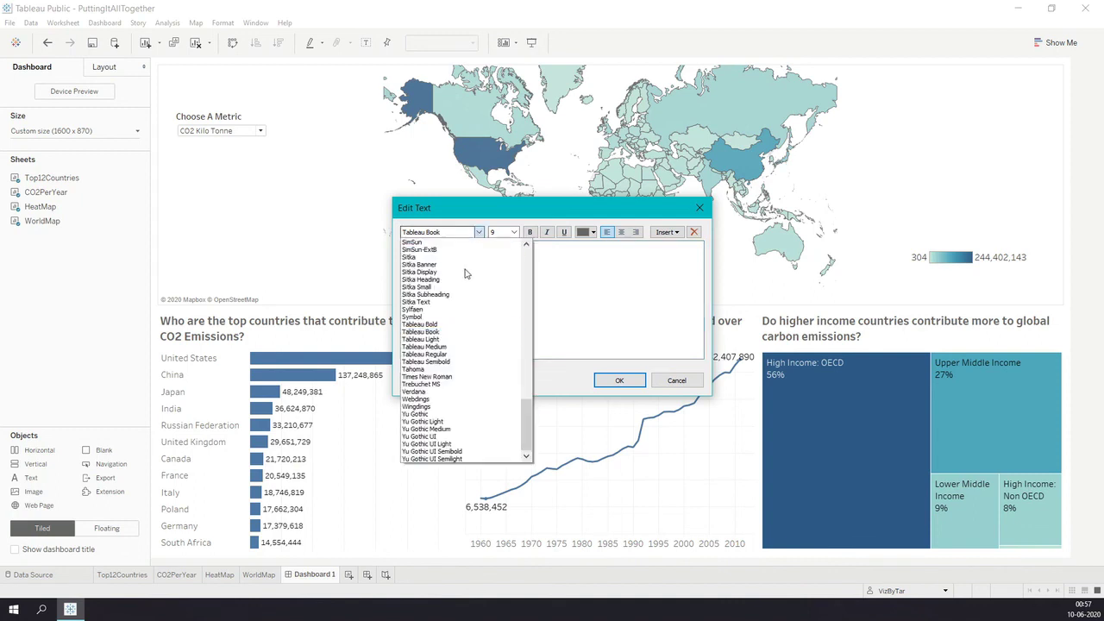
click(448, 347)
click(514, 232)
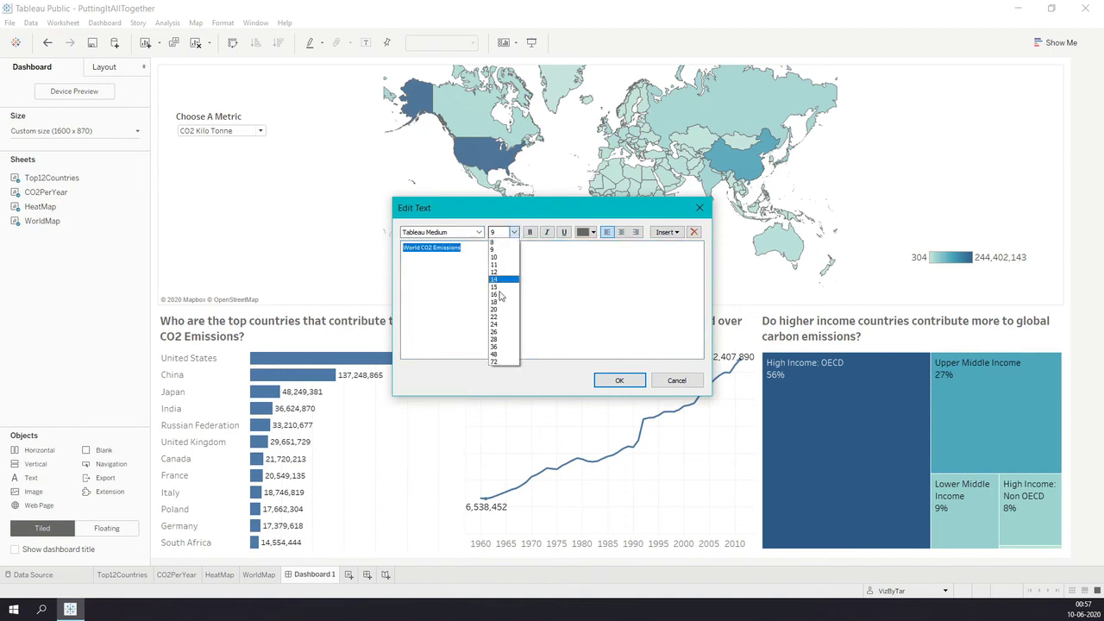
click(498, 325)
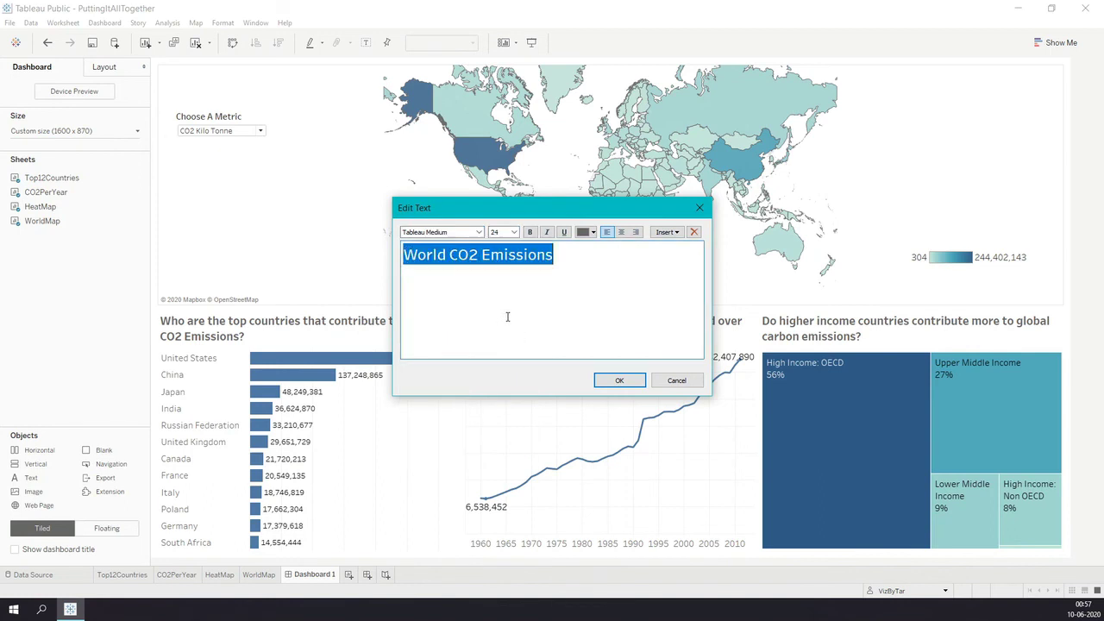
click(621, 232)
click(529, 232)
click(619, 383)
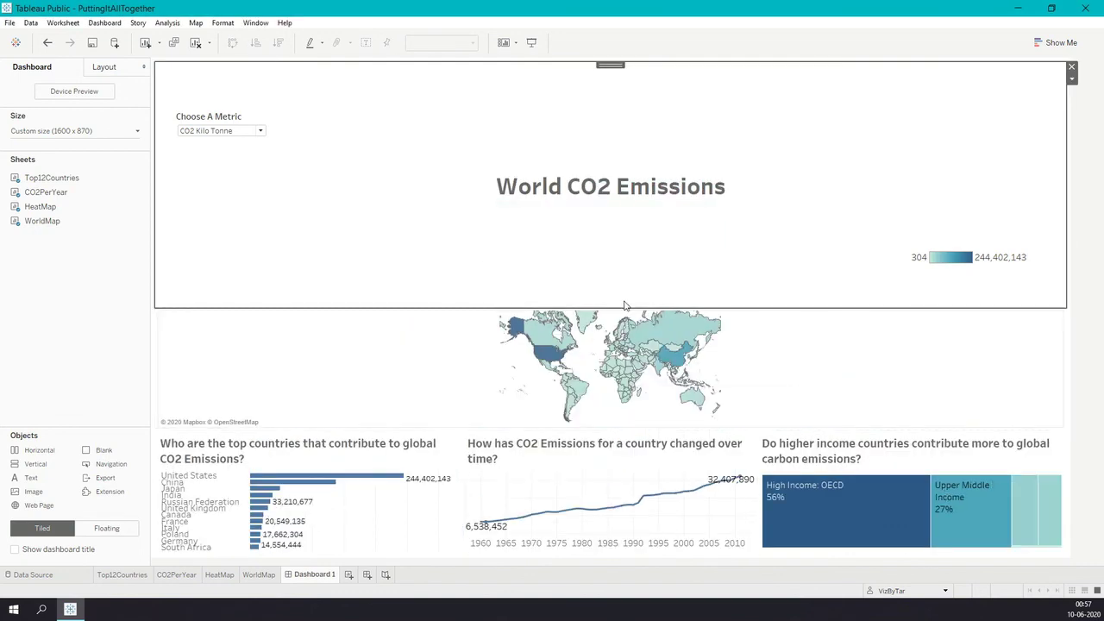
- Shrink the "World CO2 Emissions" heading to a 62-pixel-high strip and give it a light pink background
drag(618, 307, 619, 97)
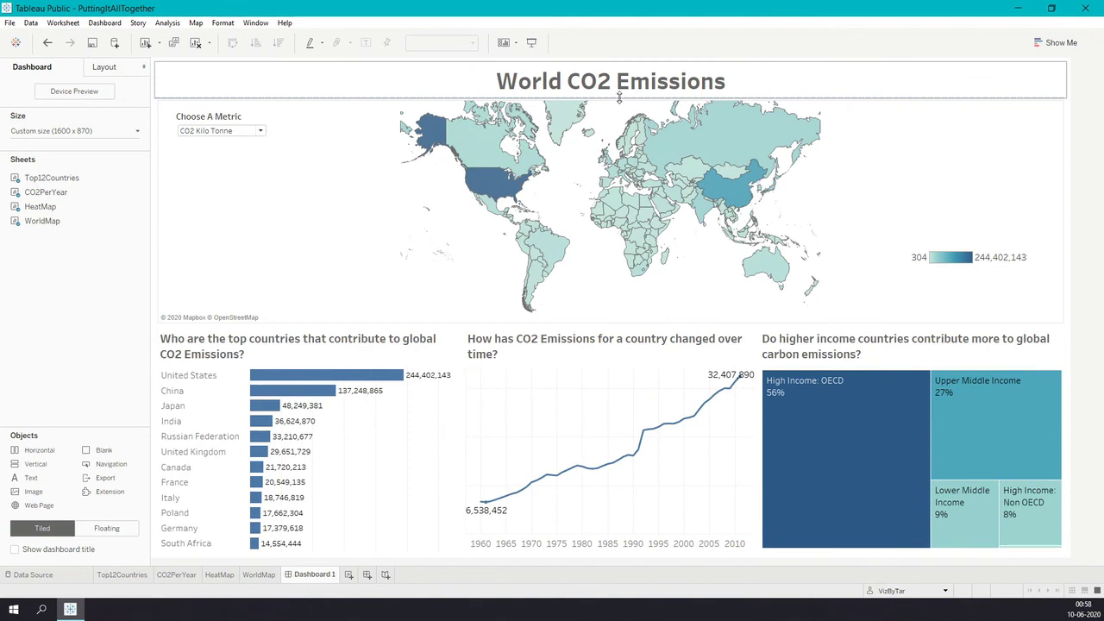
click(393, 93)
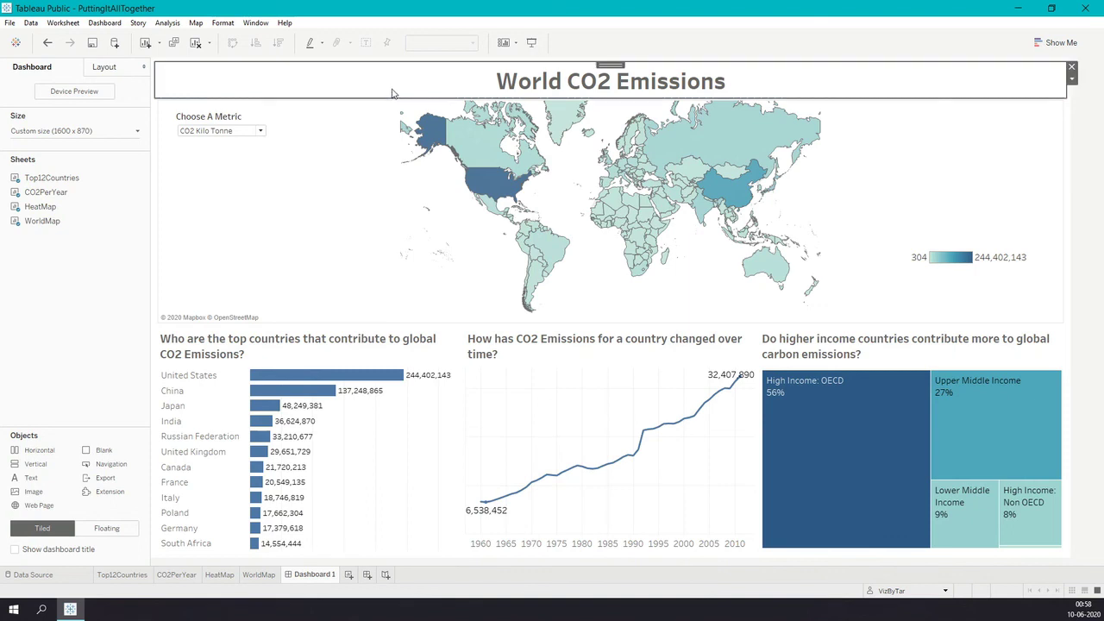
click(105, 69)
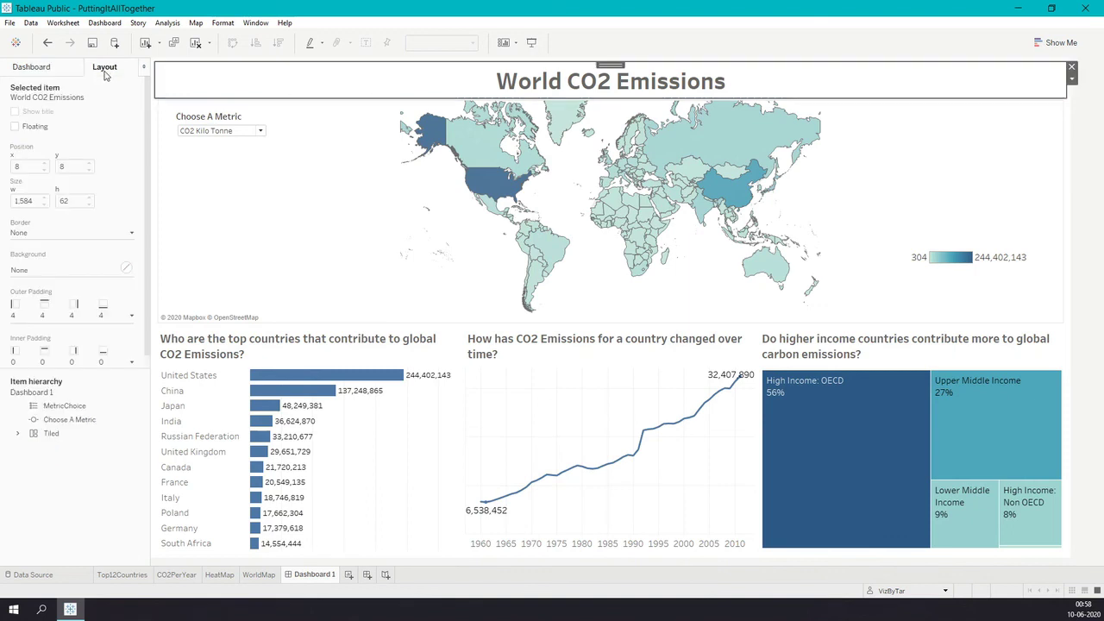
click(126, 269)
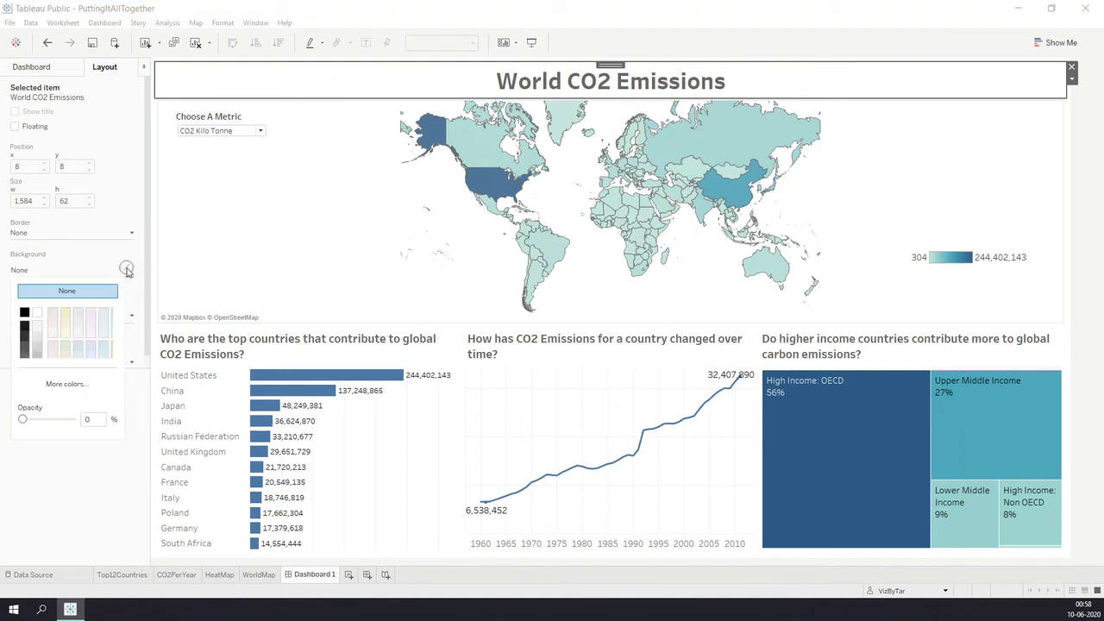
click(102, 341)
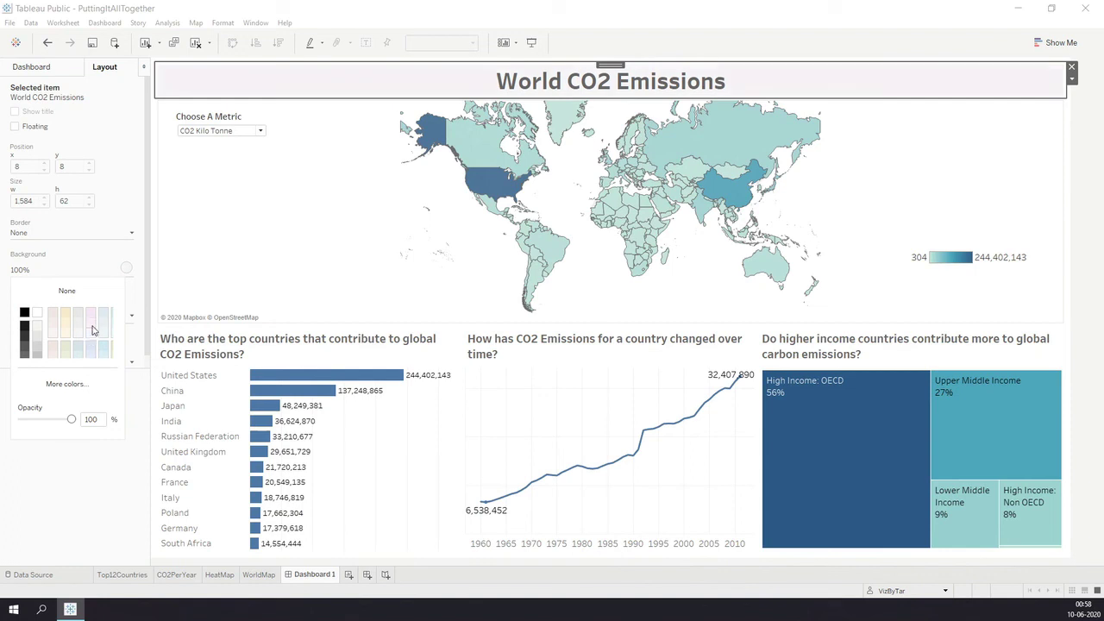
click(148, 336)
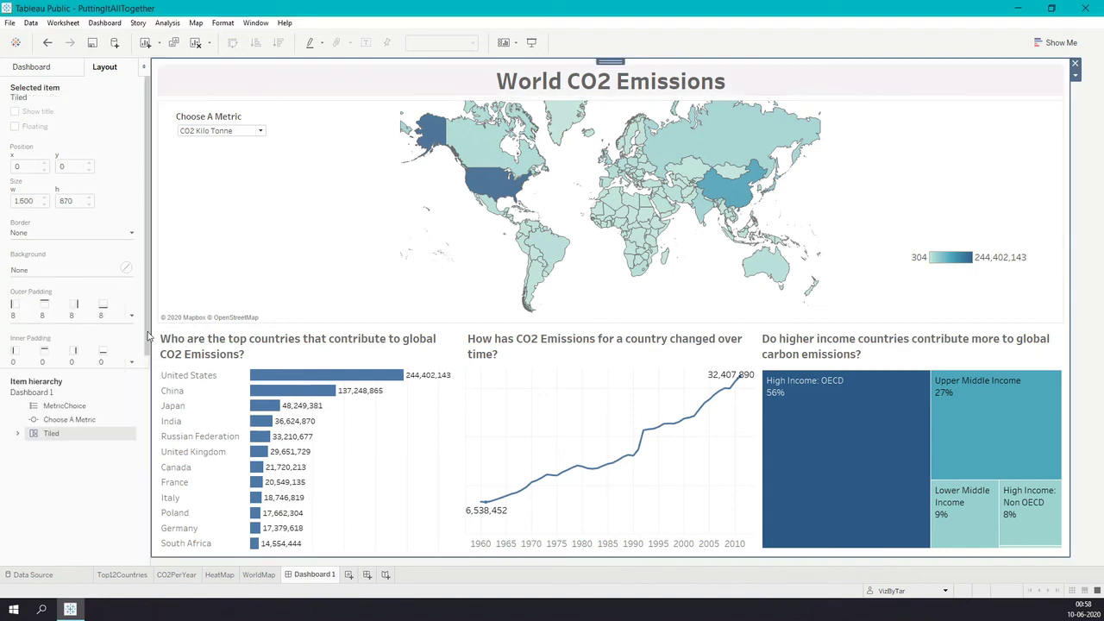
- Rename the dashboard as WorldCO2Emissions
double_click(317, 574)
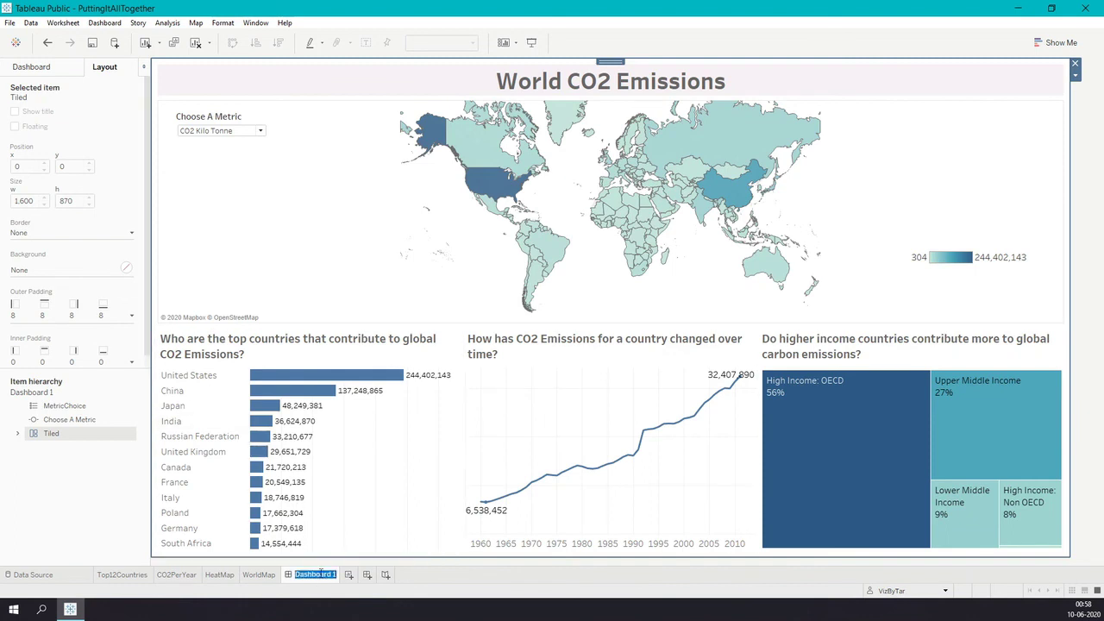
text(WorldCO2Emissions)
key(Return)
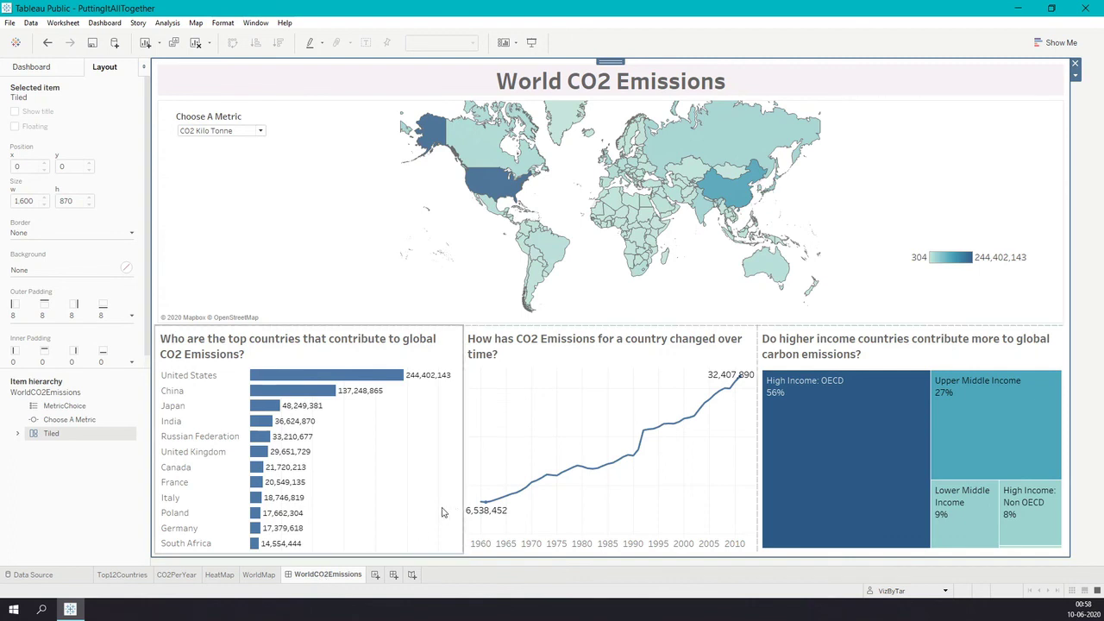
- Test the dashboard filters with China on the map, India in the bar chart, and Upper and Lower Middle Income in the treemap
click(747, 195)
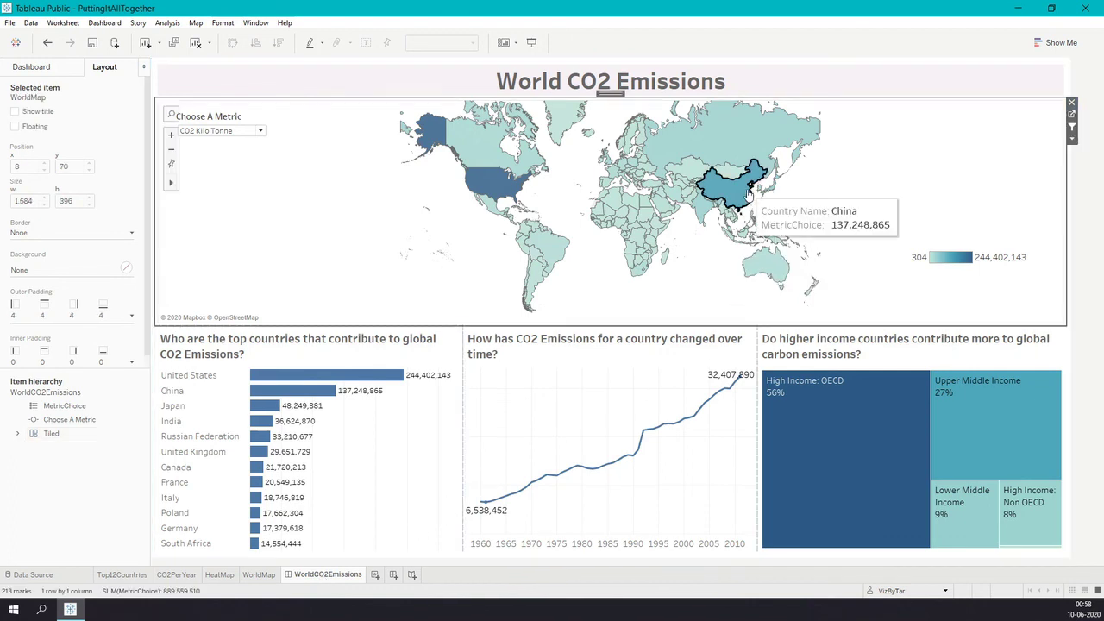
click(747, 195)
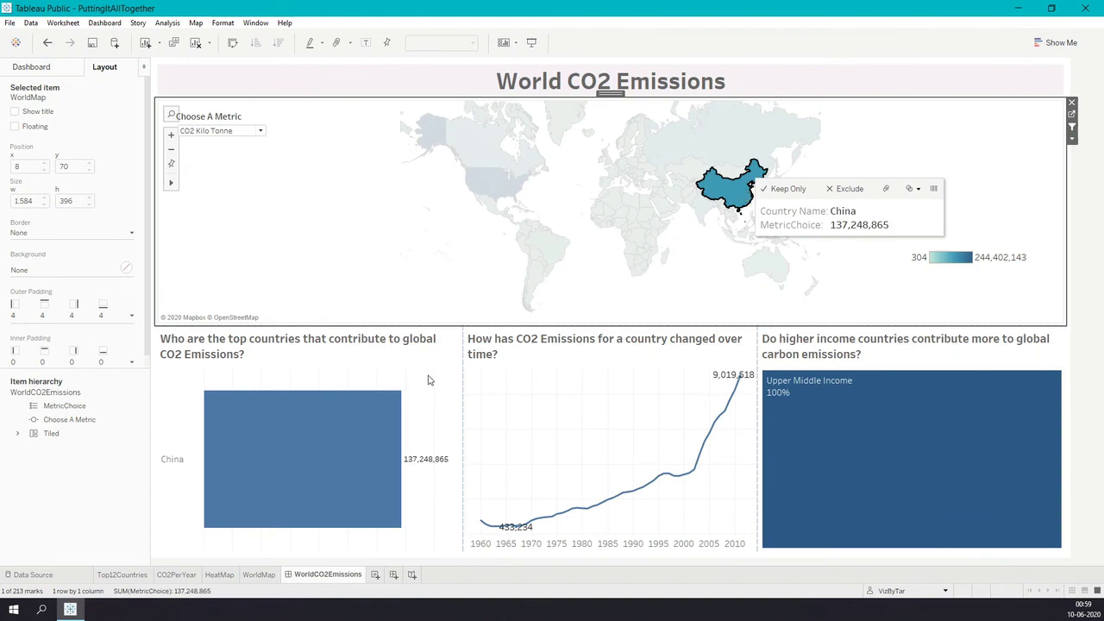
click(262, 422)
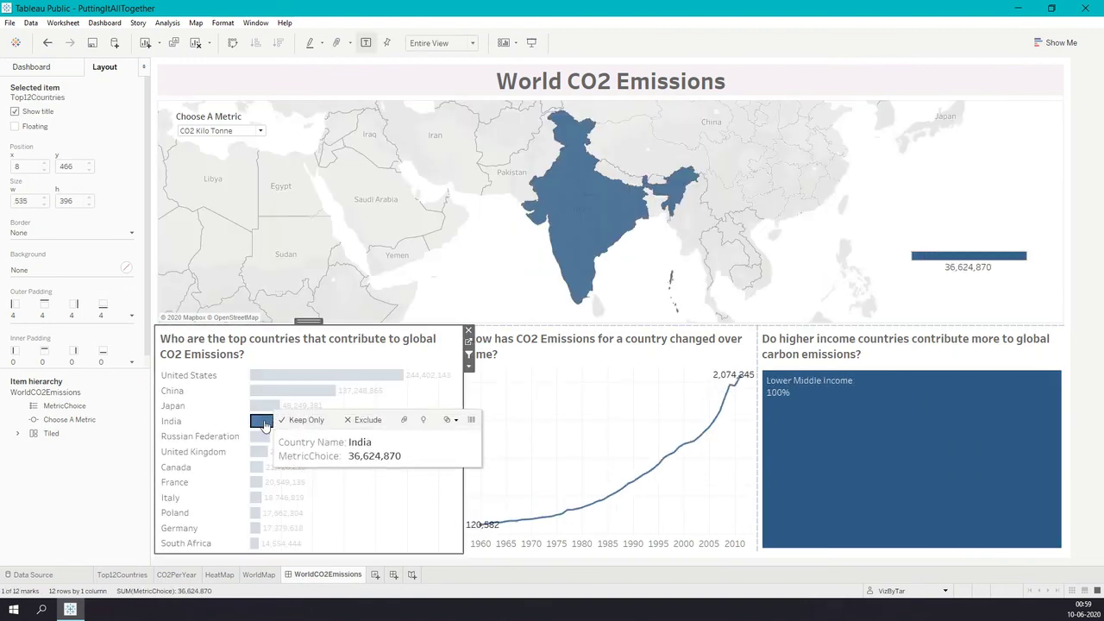
click(264, 426)
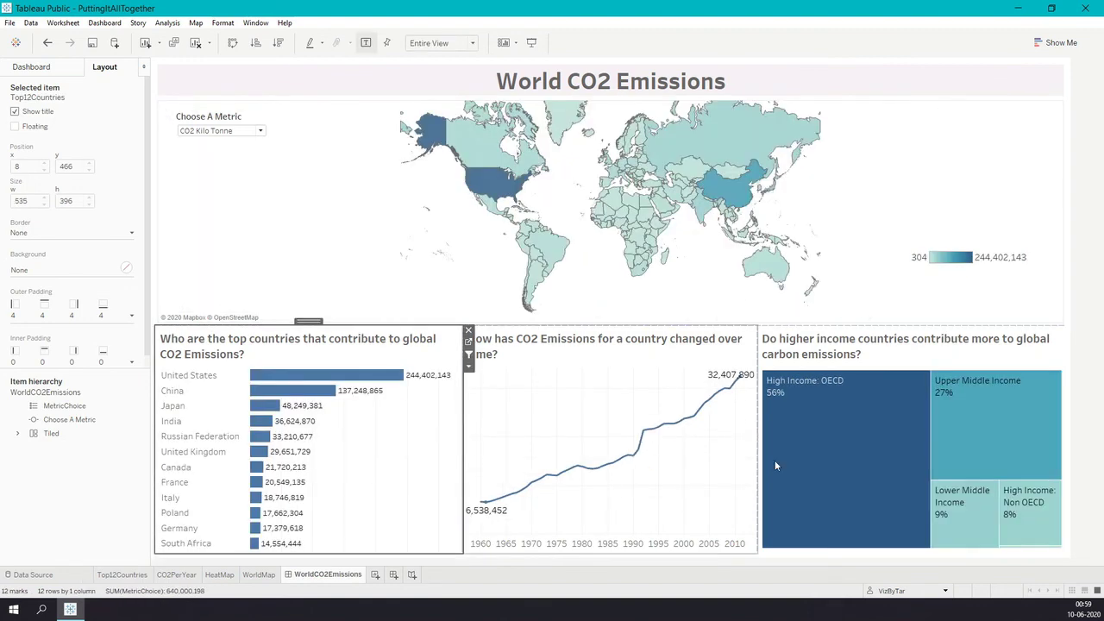
click(985, 427)
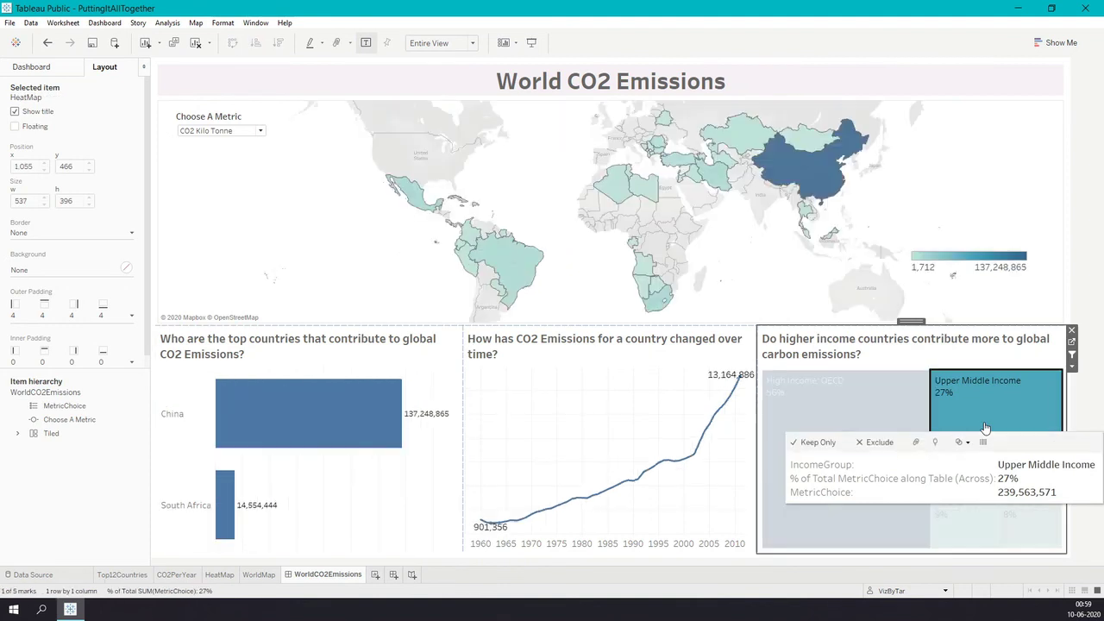
click(986, 428)
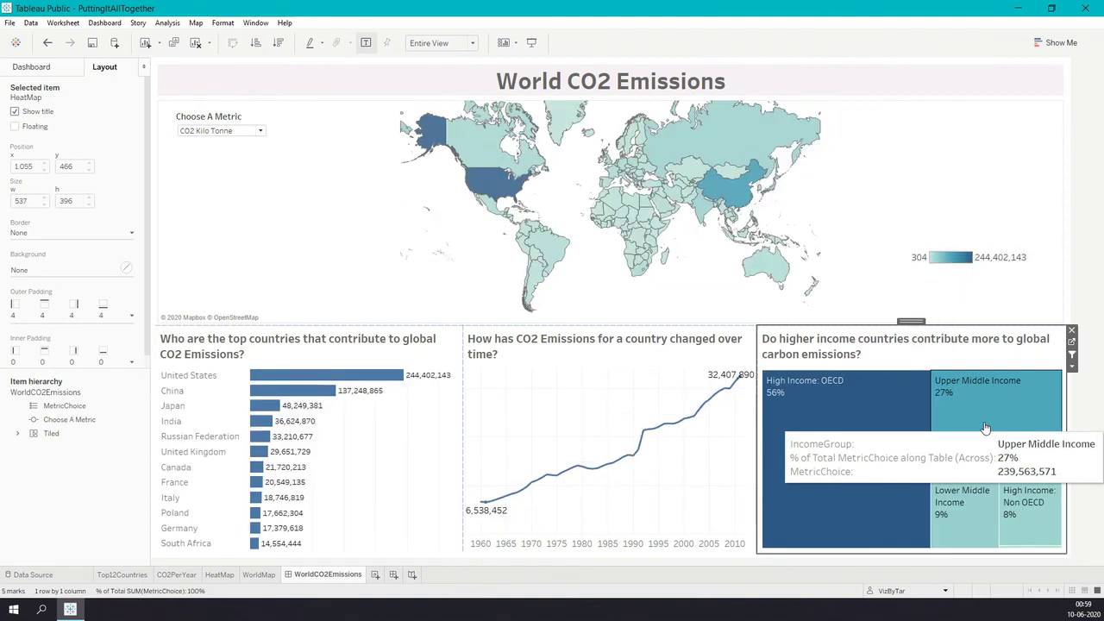
click(964, 500)
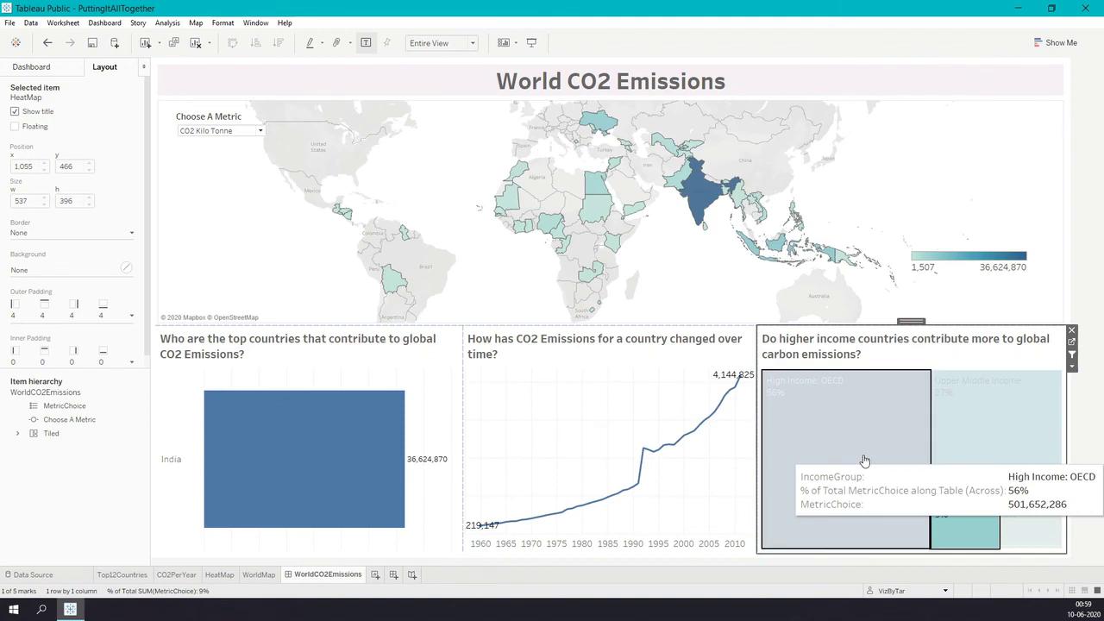
click(981, 422)
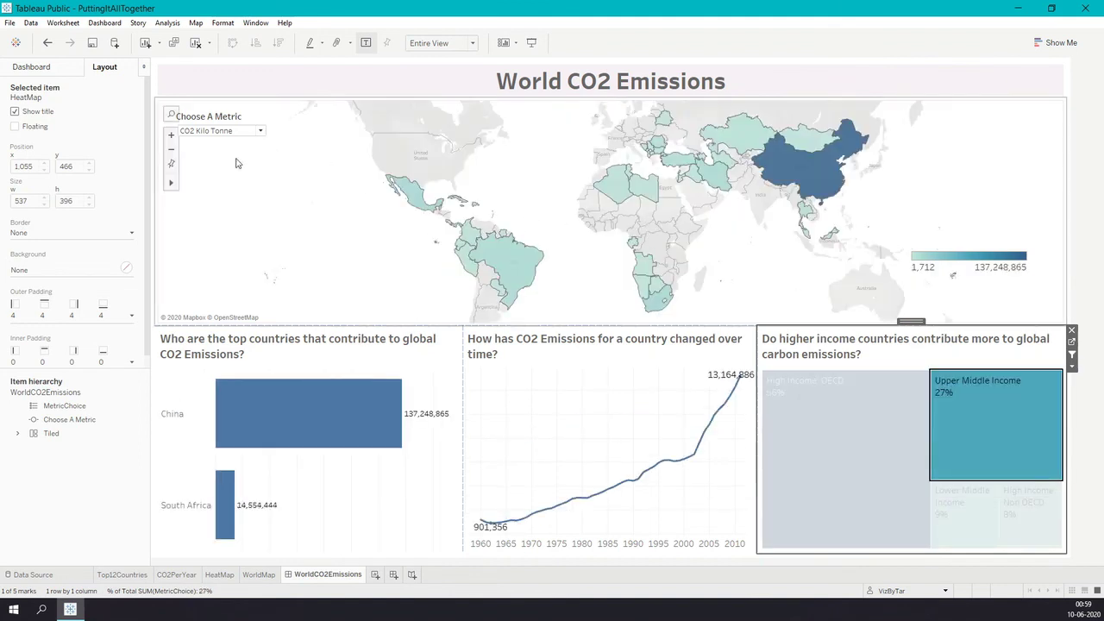
click(979, 412)
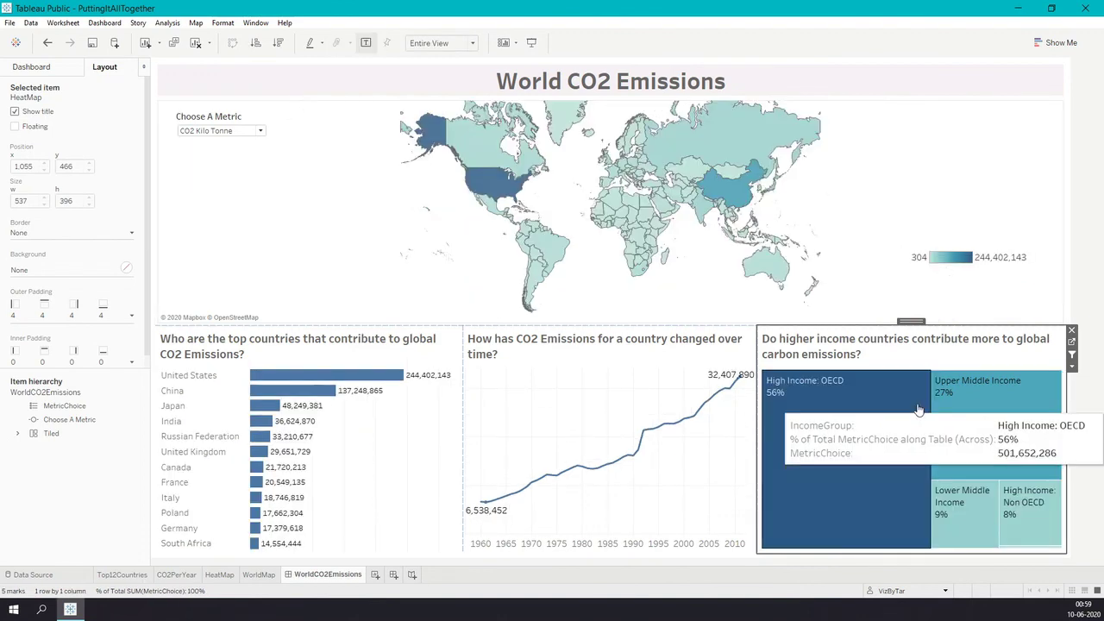